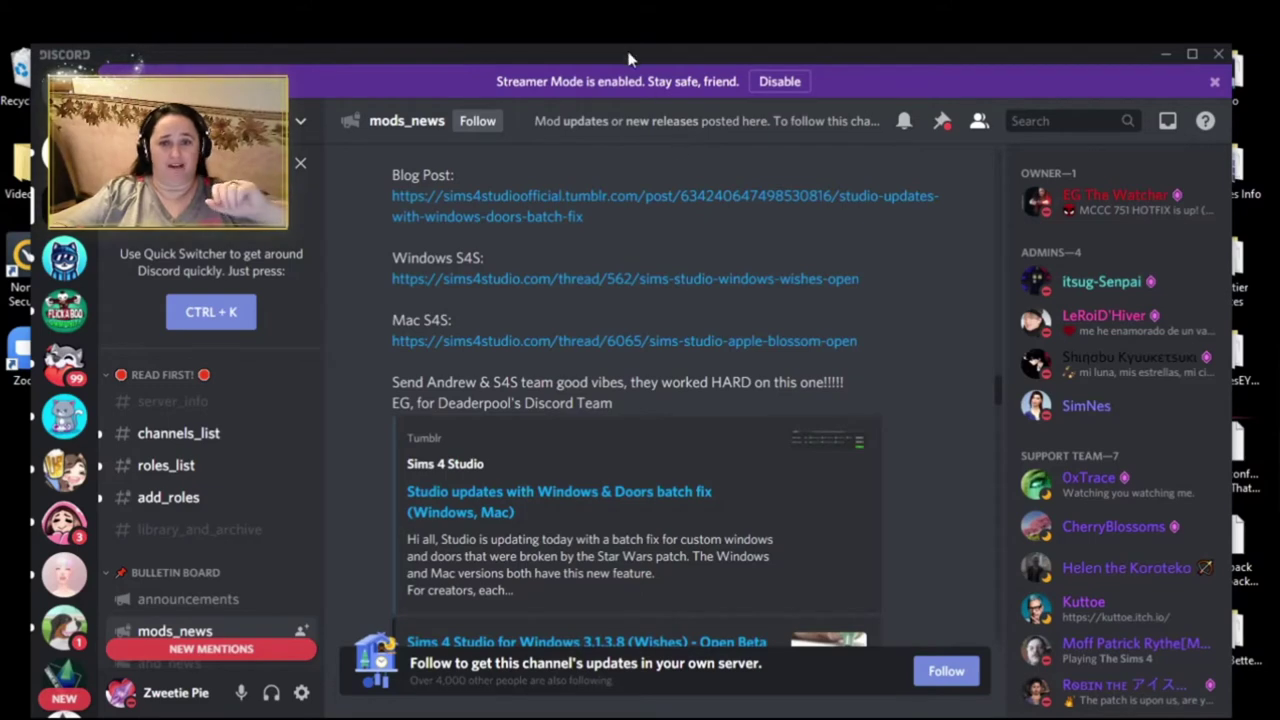
Step: Lower the Discord window on the desktop and review the mods_news posts on the Sims 4 Studio batch fix and Icemunmun's updates
drag(627, 62, 623, 252)
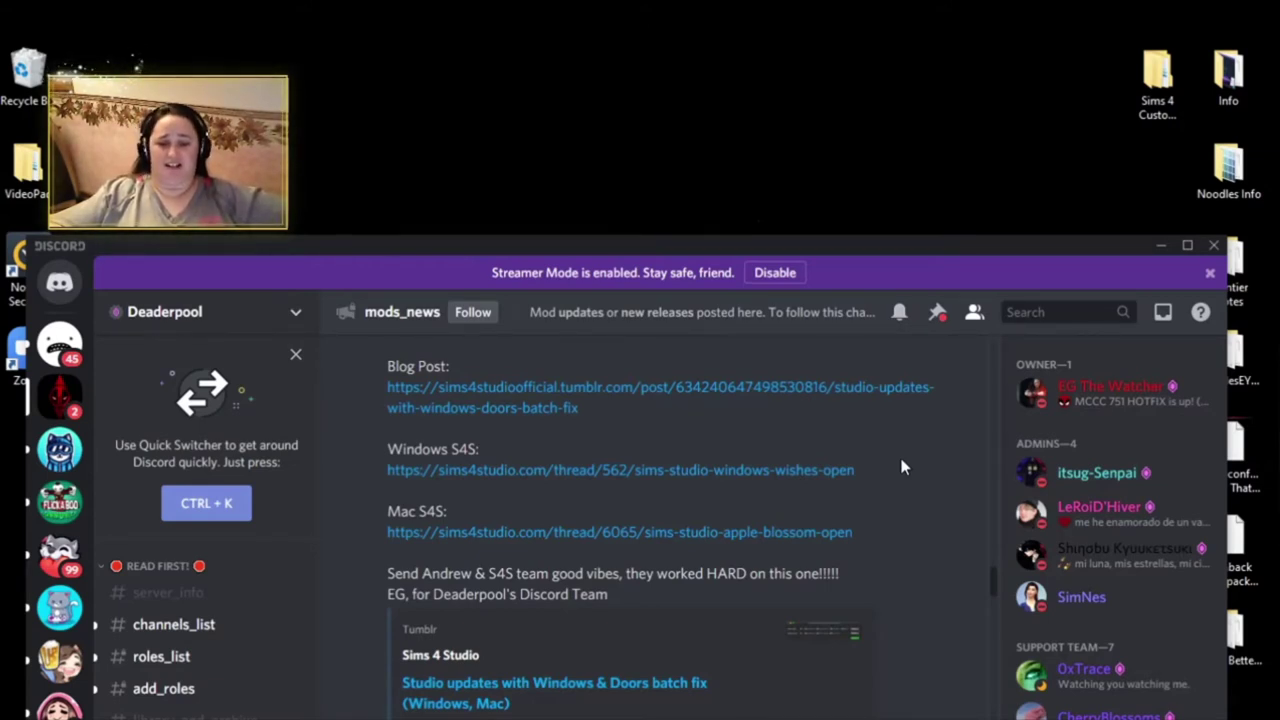
scroll(901, 467, down, 3)
scroll(901, 467, down, 3)
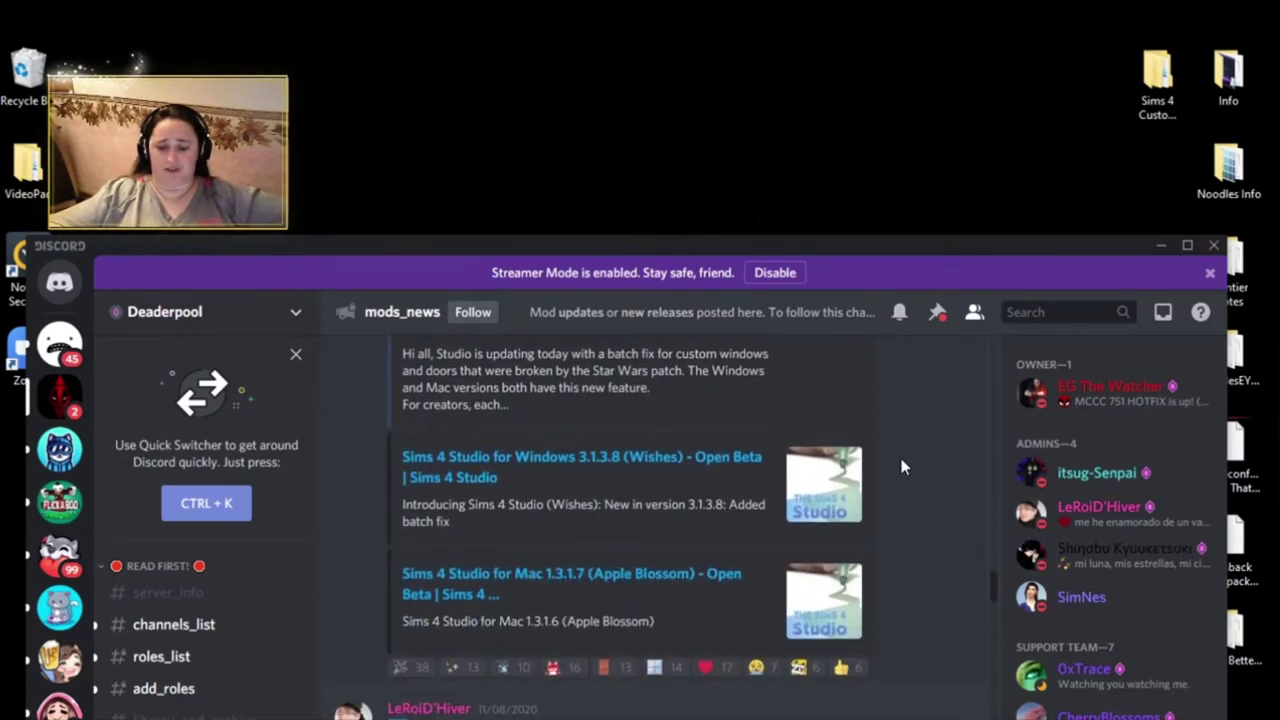
scroll(901, 467, down, 4)
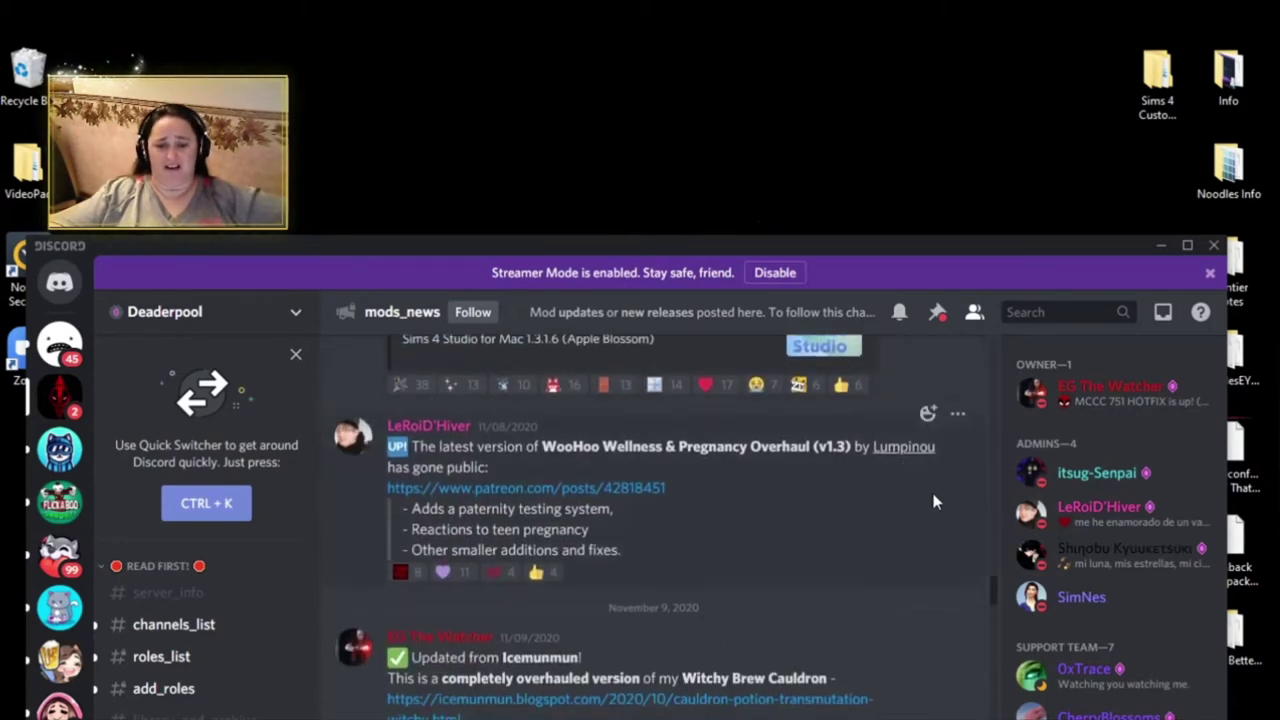
scroll(905, 470, down, 3)
scroll(933, 501, down, 2)
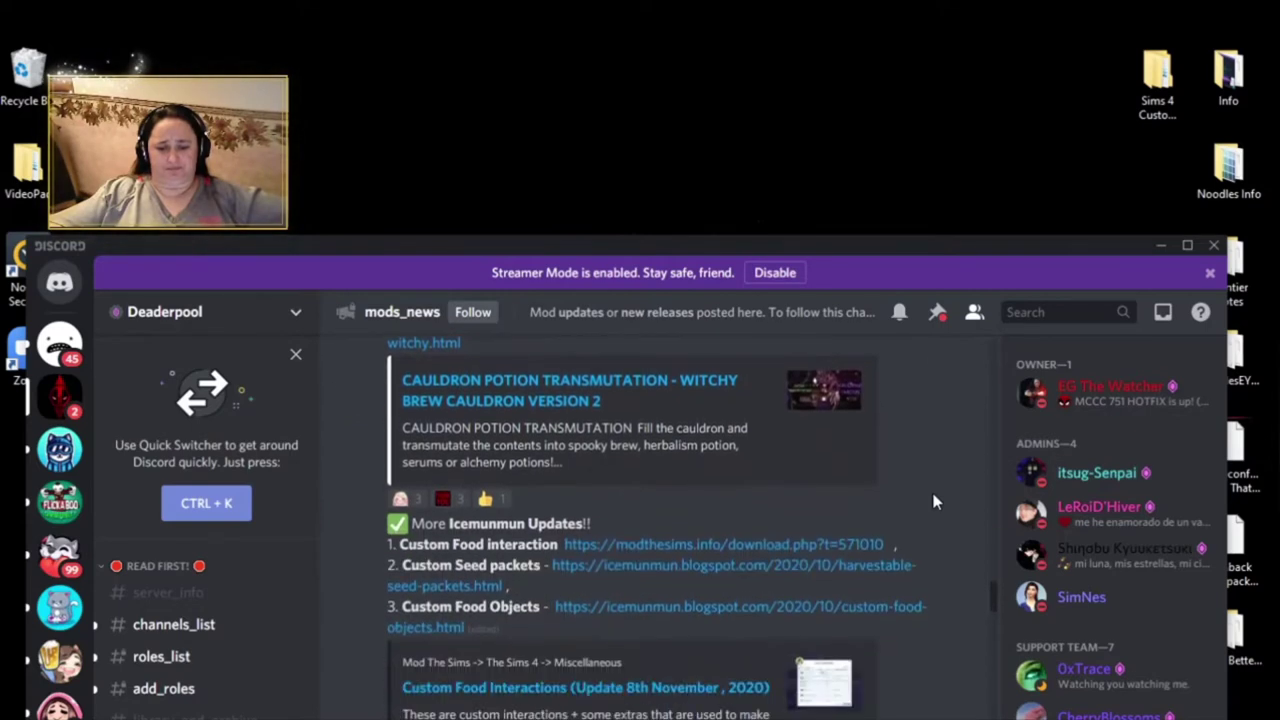
scroll(933, 501, down, 2)
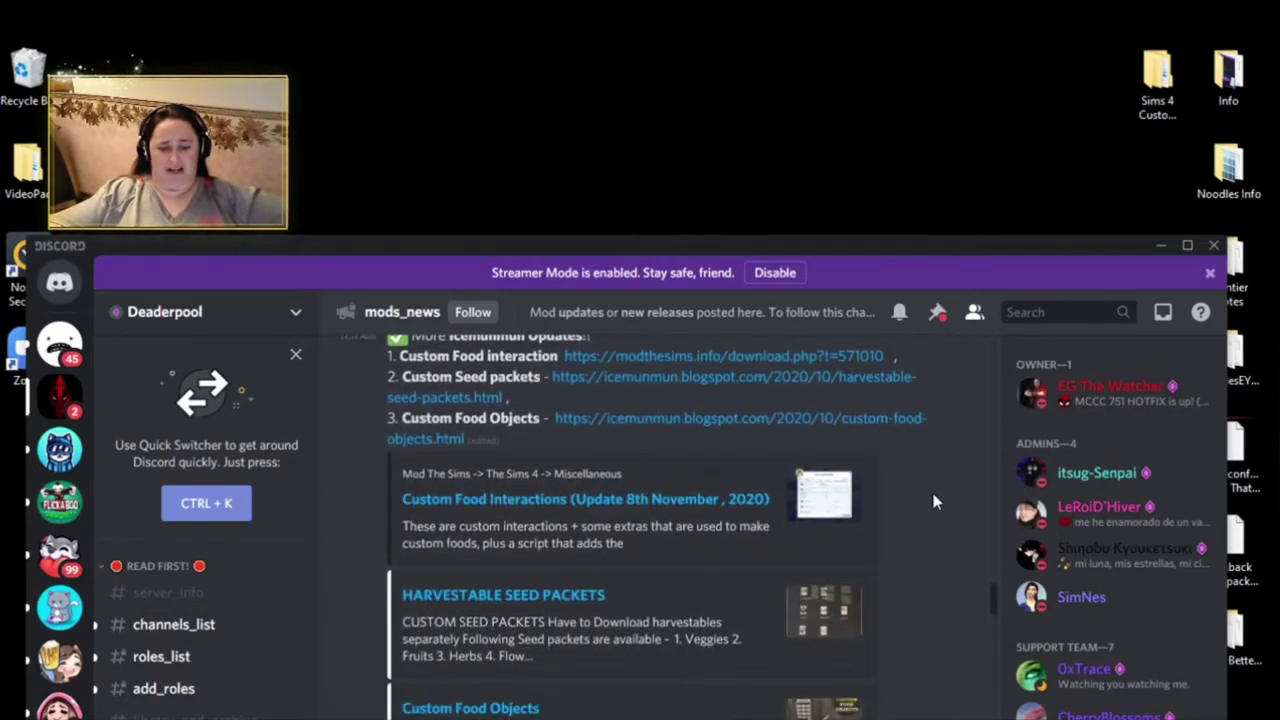
scroll(933, 501, down, 1)
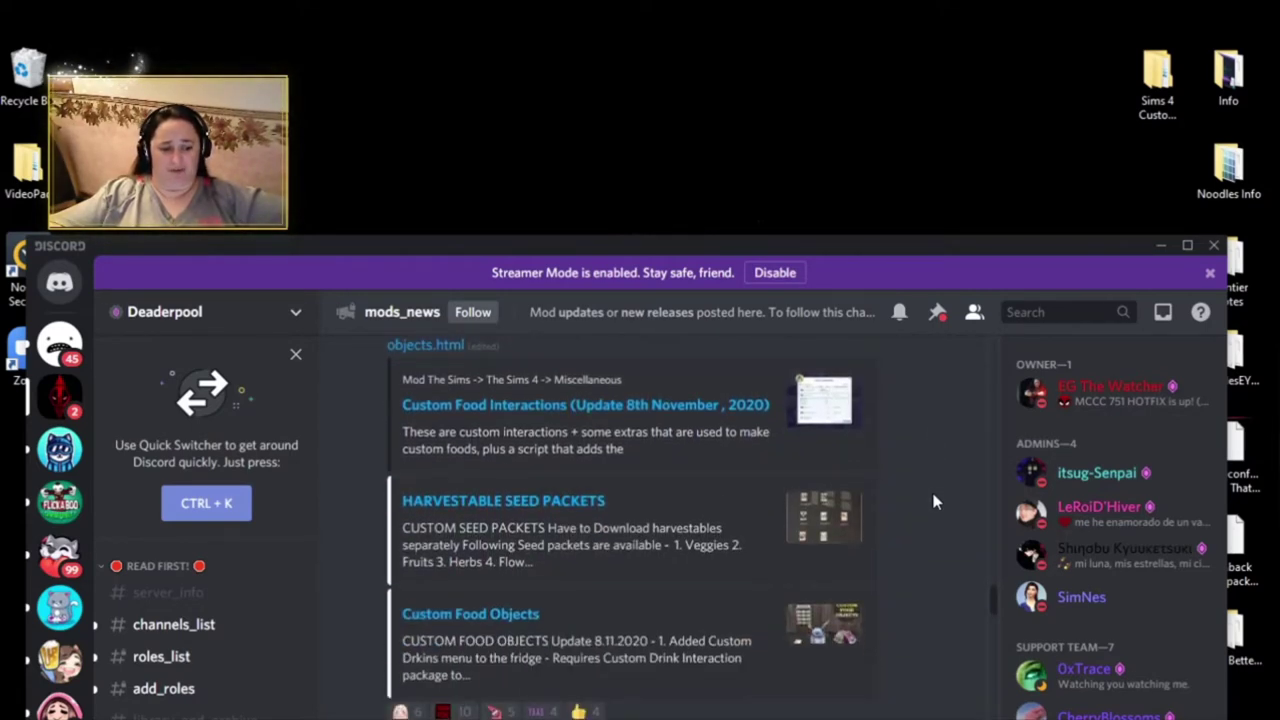
scroll(933, 501, down, 1)
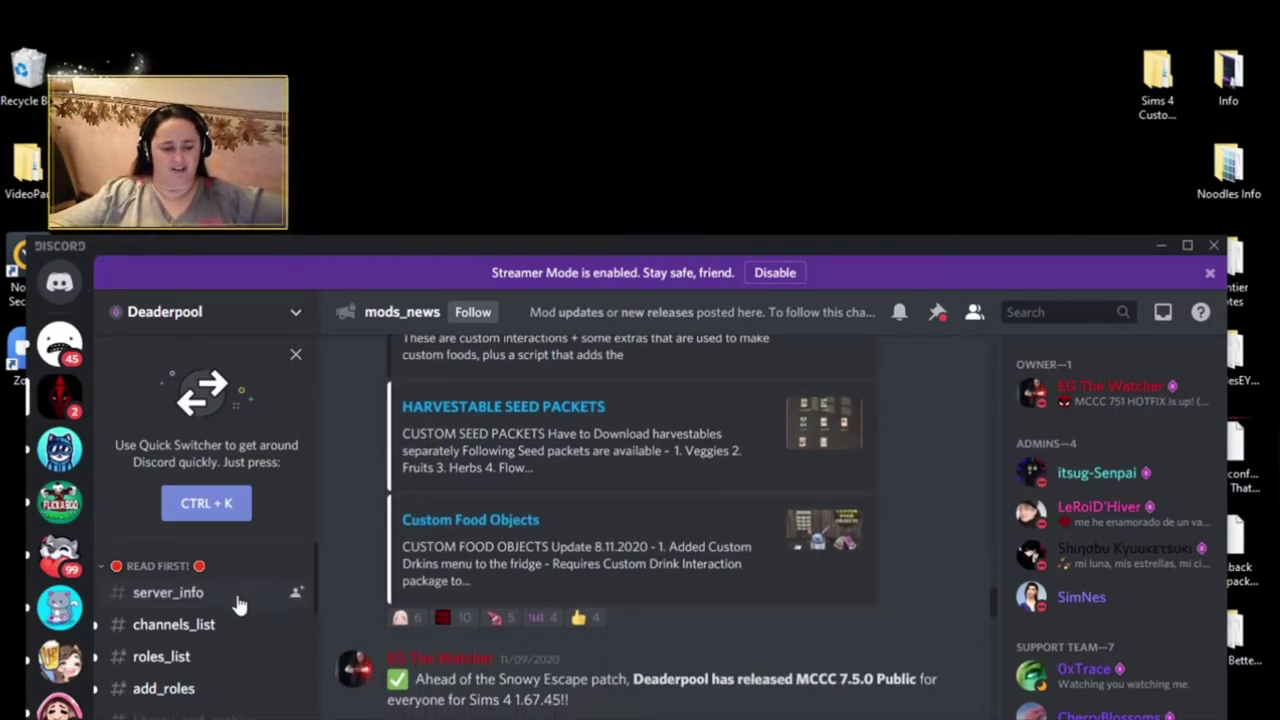
Step: Locate mods_news under Bulletin Board in the channel list and read the MCCC 7.5.0 release post and the first November 10 mod posts
scroll(230, 607, down, 1)
scroll(230, 607, down, 1)
scroll(243, 600, up, 1)
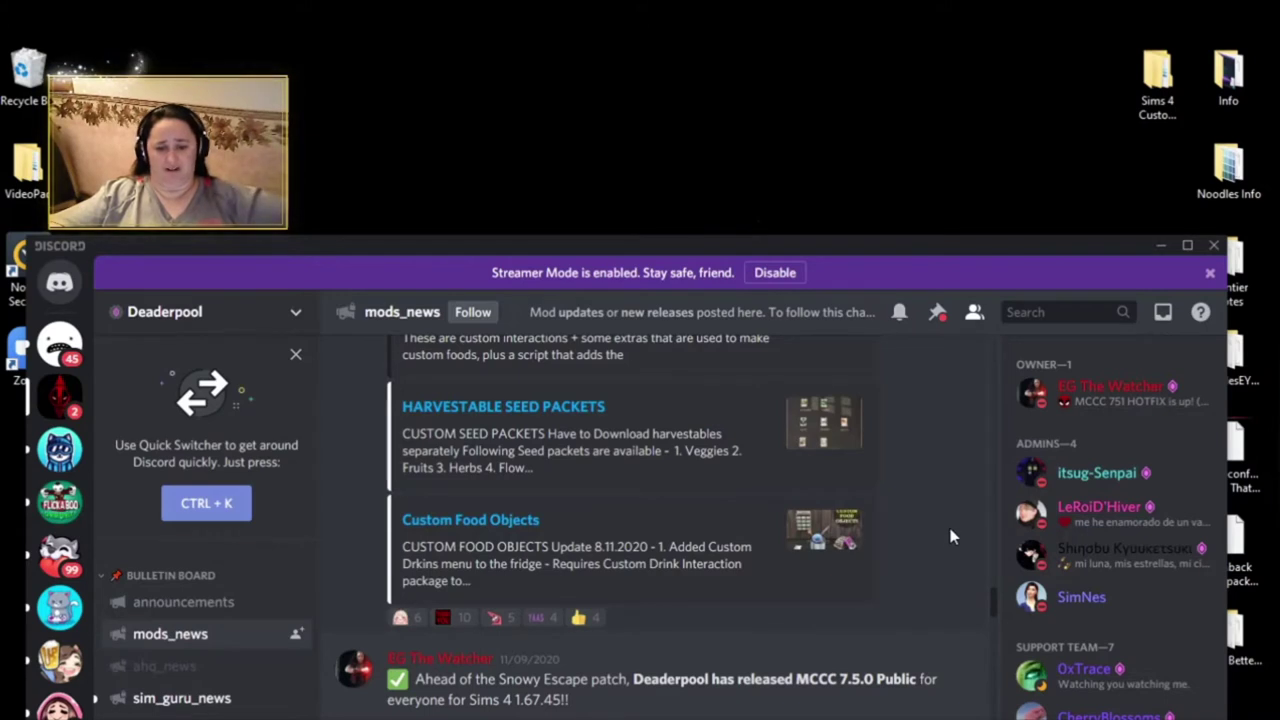
scroll(955, 533, down, 2)
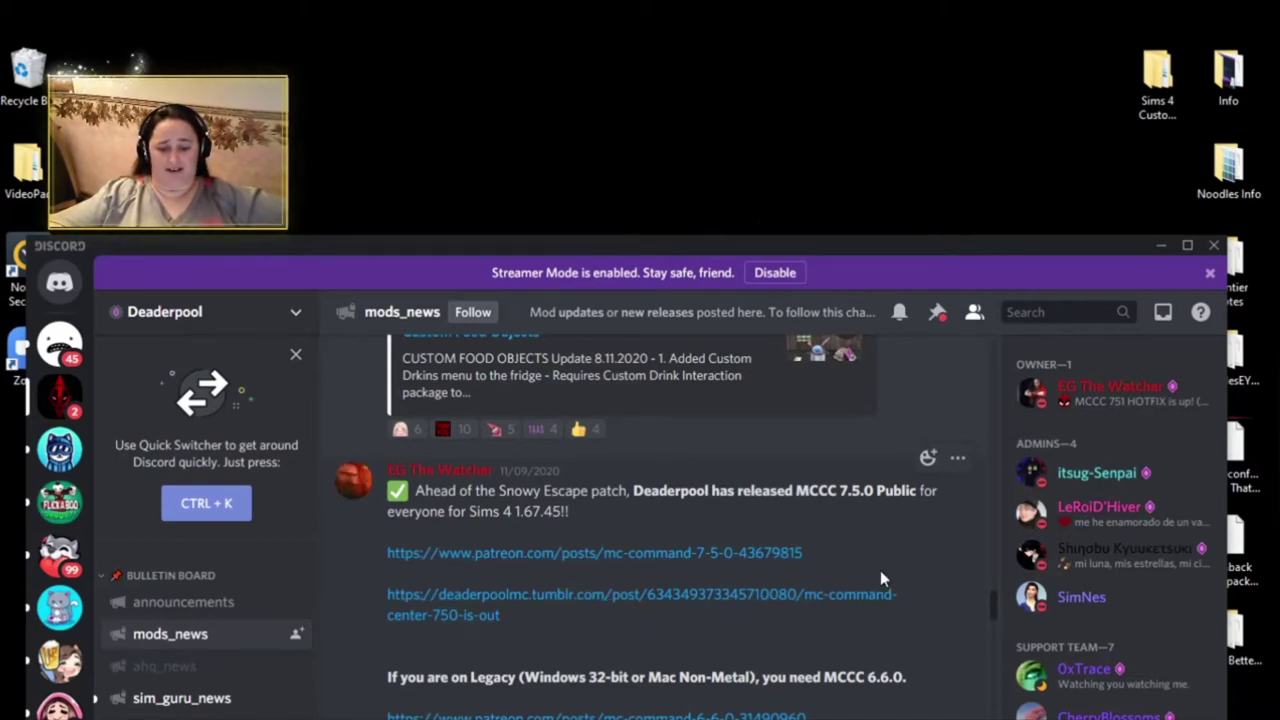
scroll(895, 567, down, 2)
scroll(918, 571, down, 2)
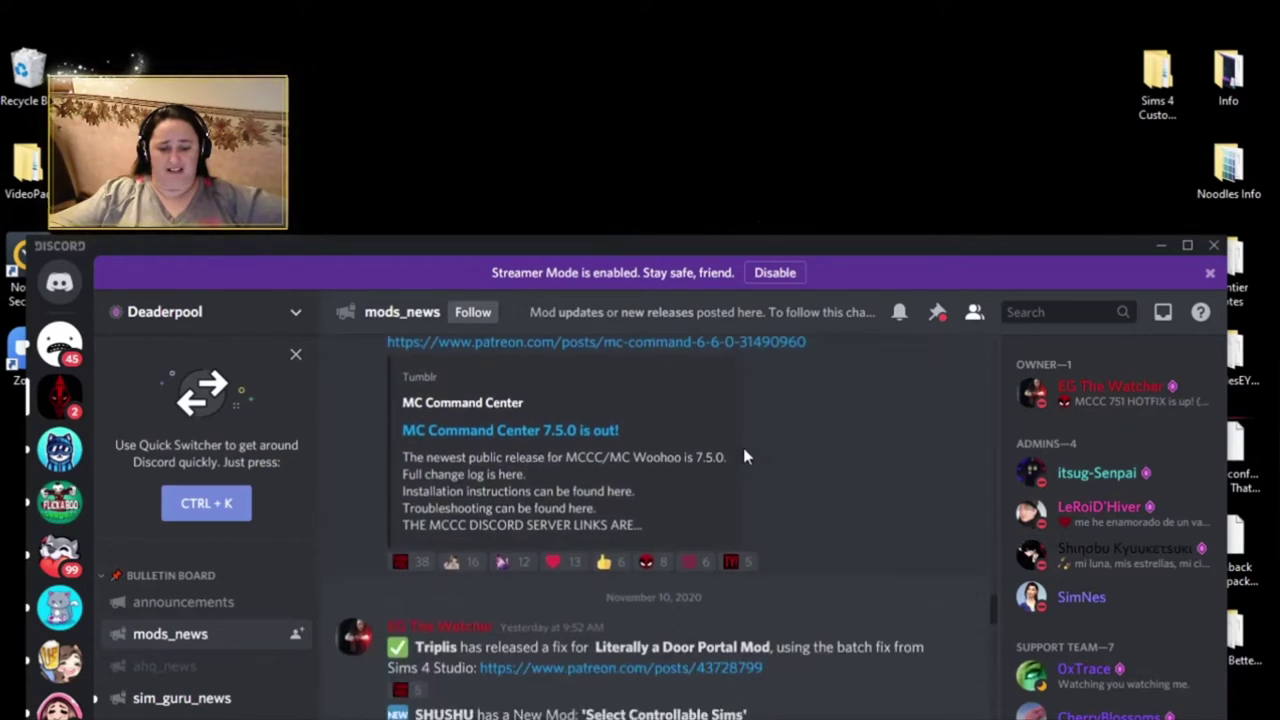
scroll(920, 537, down, 2)
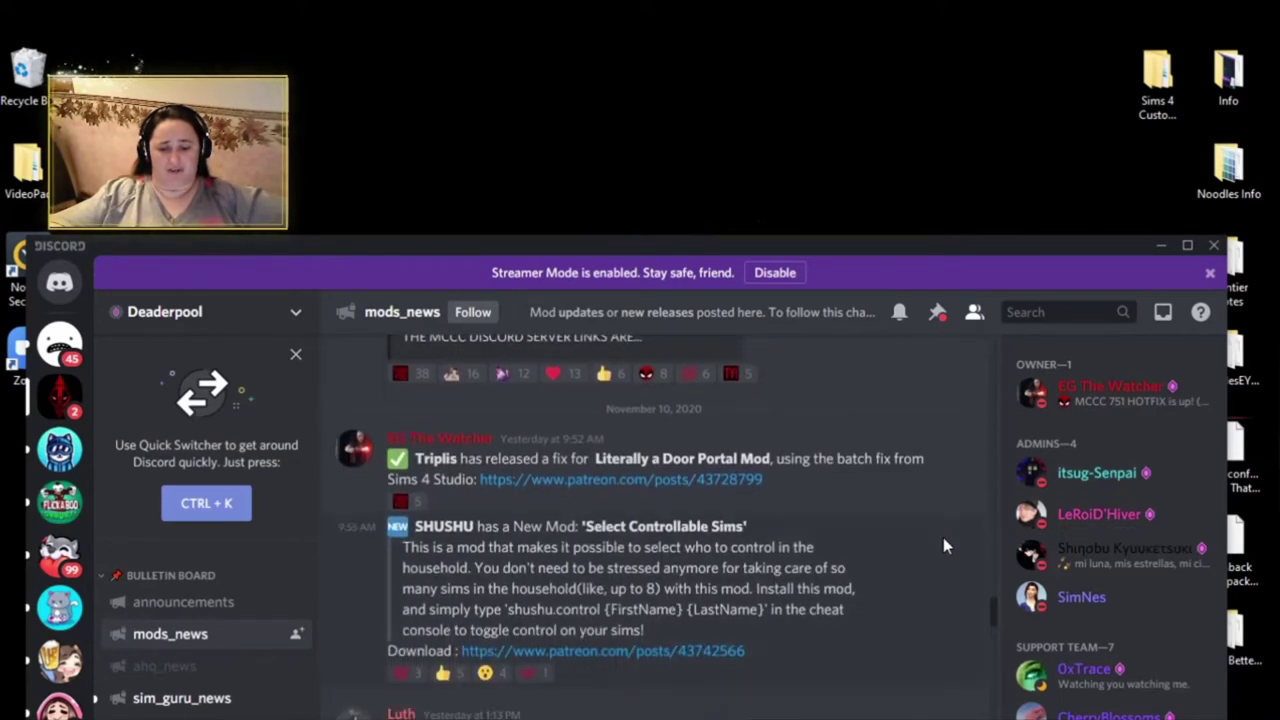
scroll(943, 537, down, 2)
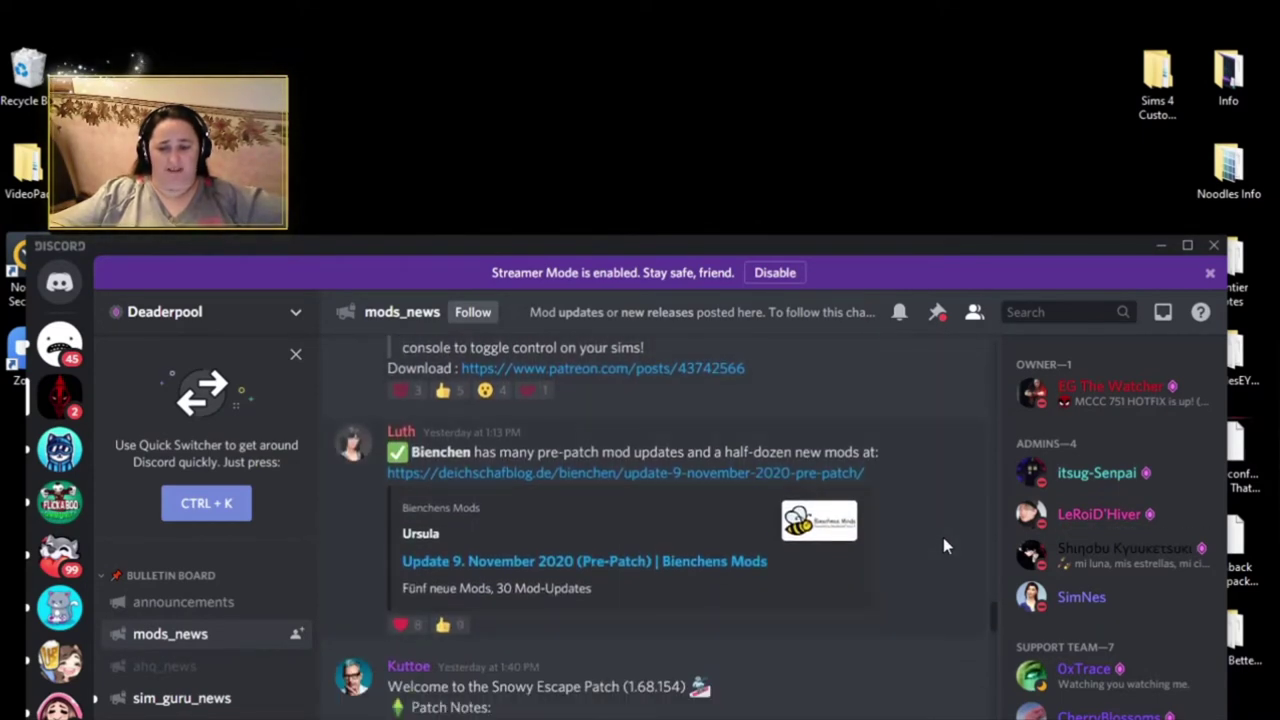
Step: Review the Snowy Escape patch links and the mods_news posts on broken, outdated and obsolete mods
scroll(943, 546, down, 3)
scroll(944, 545, down, 5)
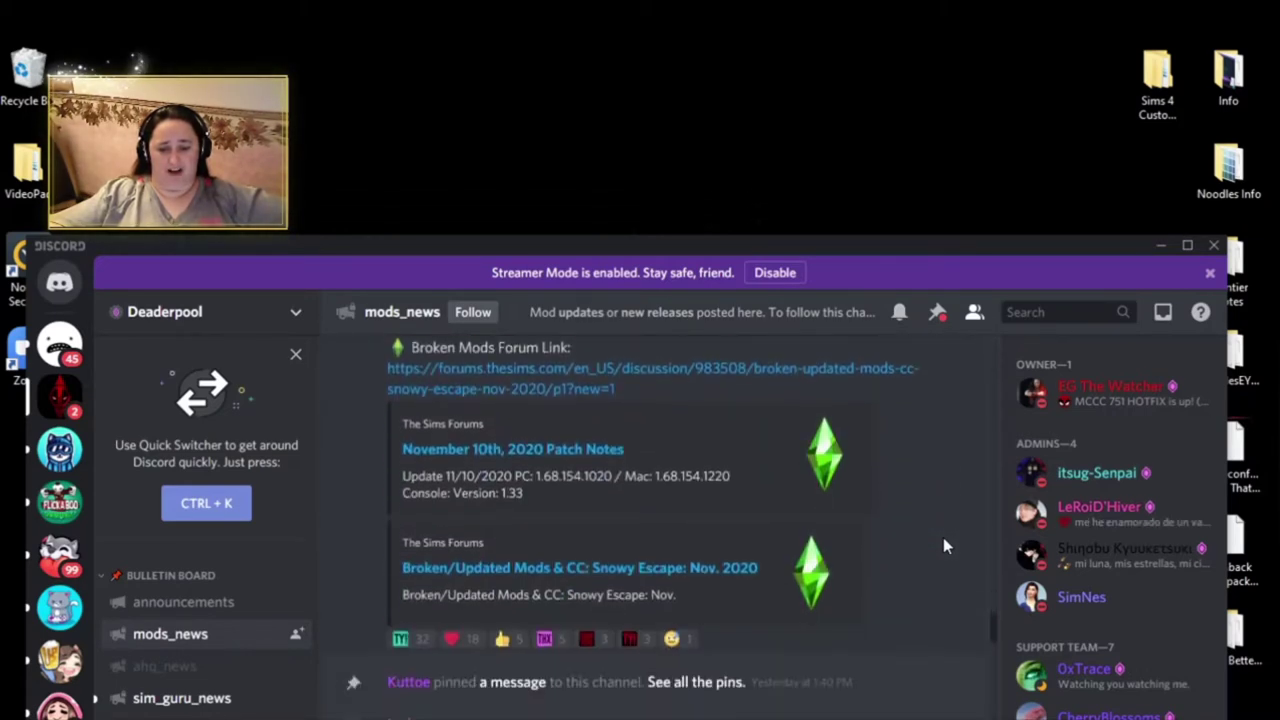
scroll(943, 546, down, 1)
scroll(943, 546, down, 1)
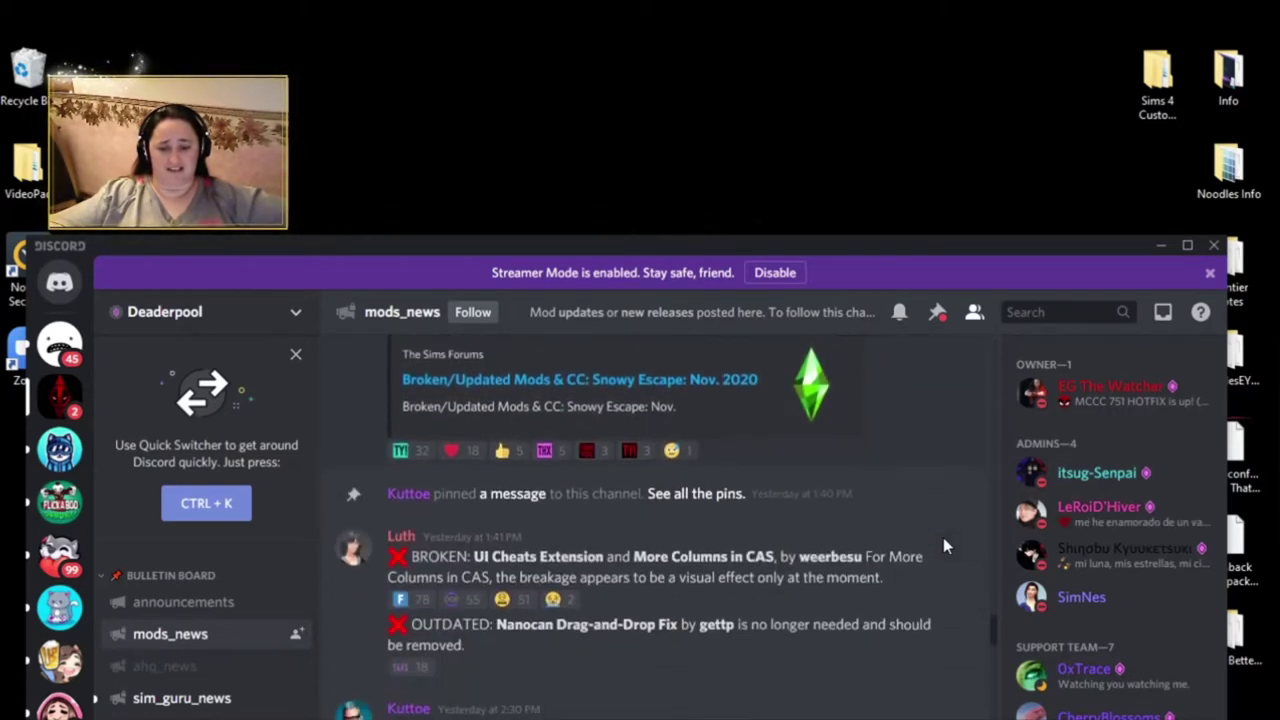
scroll(943, 546, down, 1)
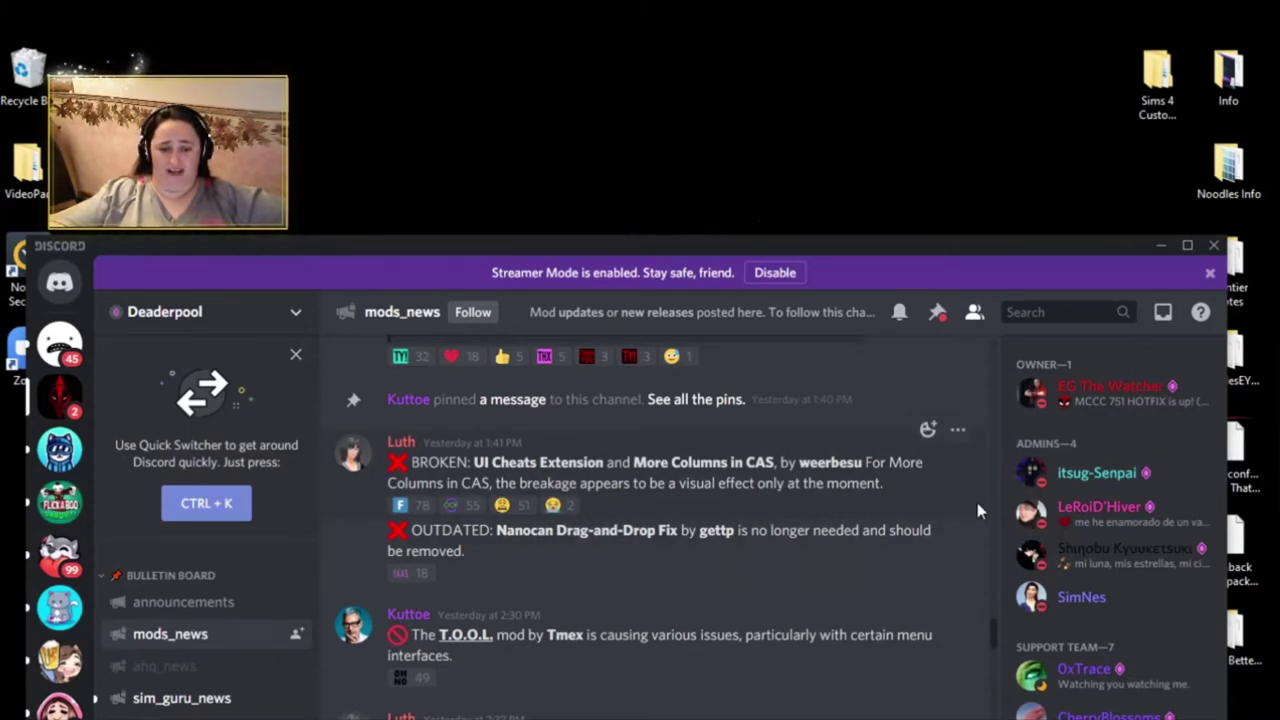
scroll(964, 529, down, 1)
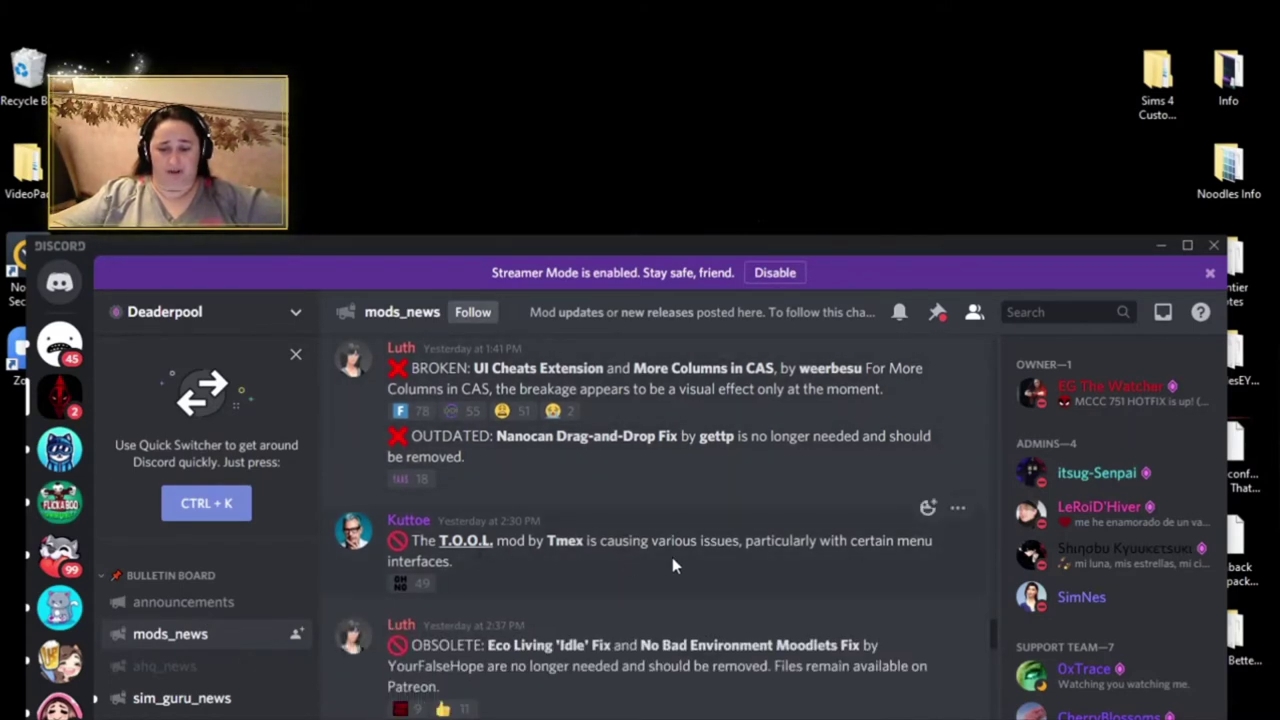
scroll(975, 586, down, 3)
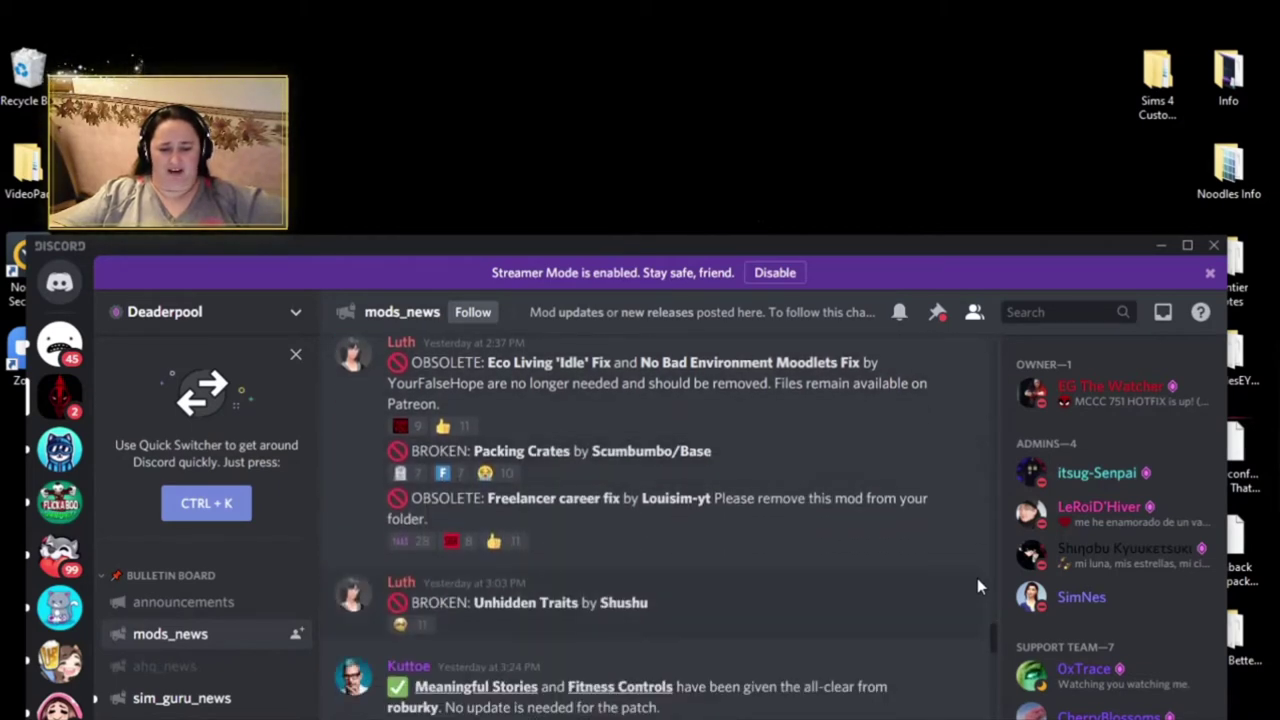
scroll(977, 586, down, 2)
scroll(977, 578, down, 2)
scroll(977, 578, down, 2)
scroll(975, 581, down, 2)
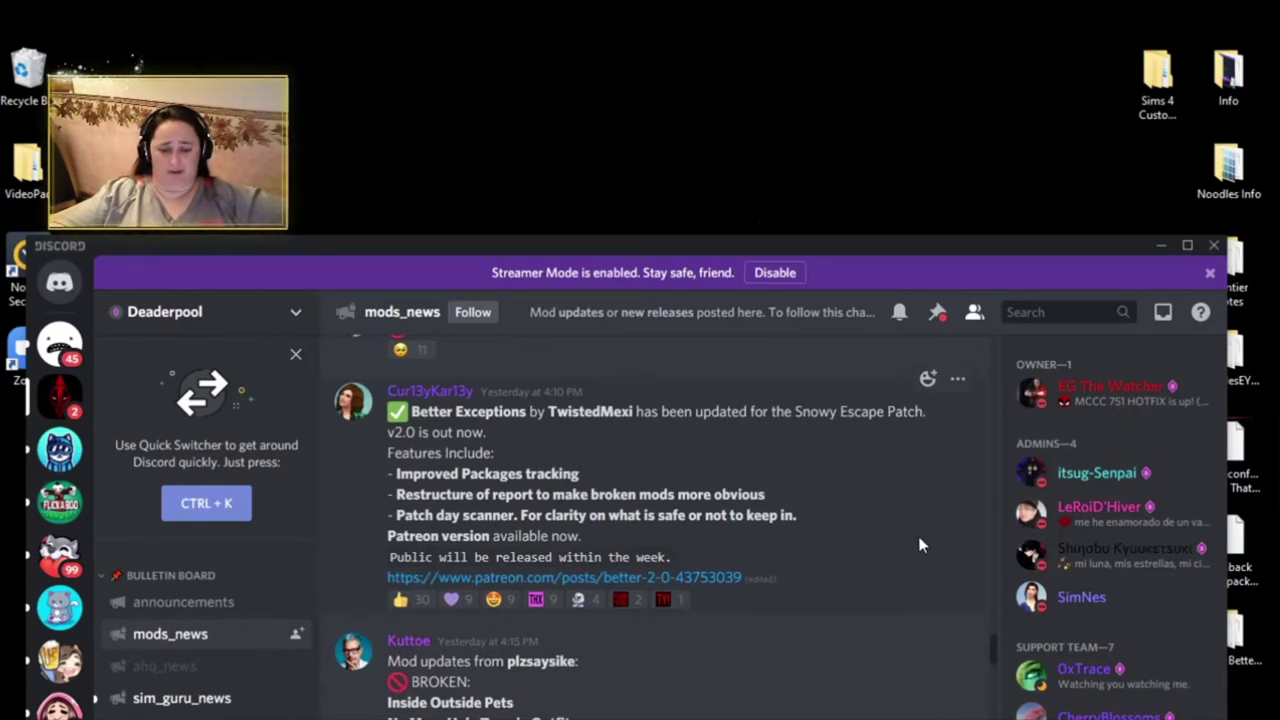
Step: Read the mod status posts from the Better Exceptions update through LittleMsSam's Patch 1.68.154.1020 updates
scroll(920, 545, down, 1)
scroll(920, 543, up, 1)
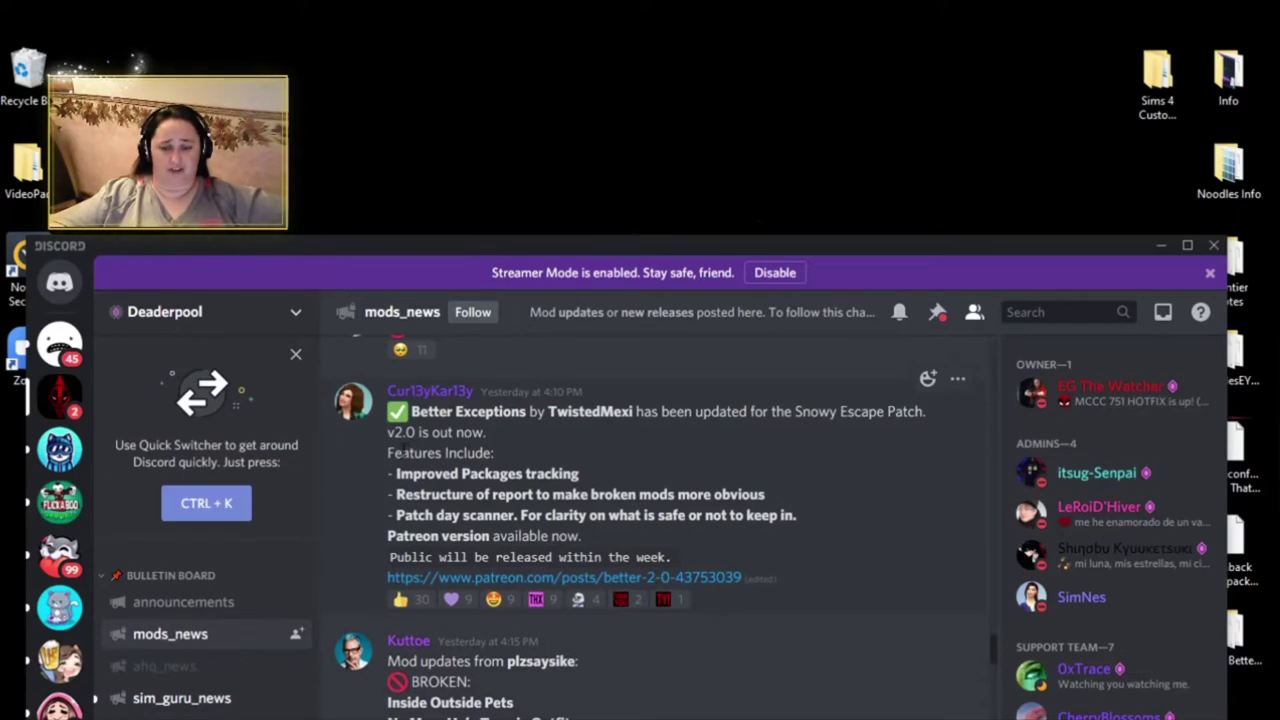
scroll(920, 520, down, 3)
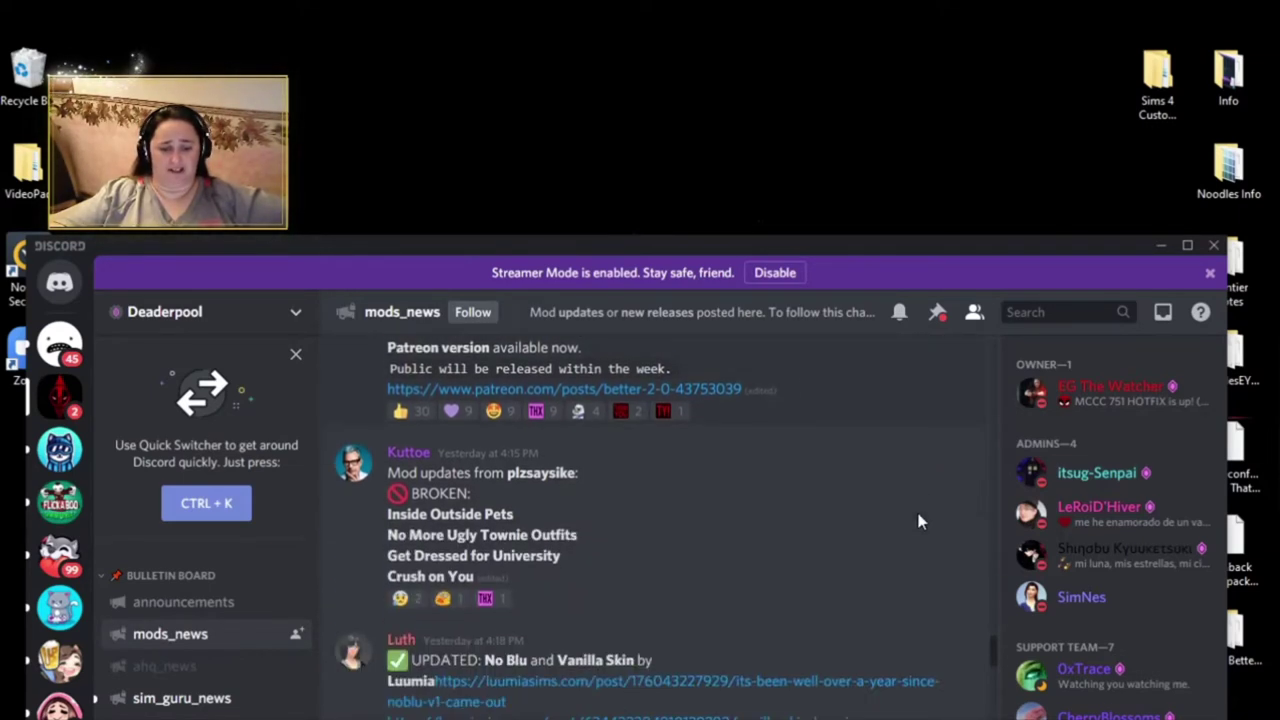
scroll(920, 521, down, 5)
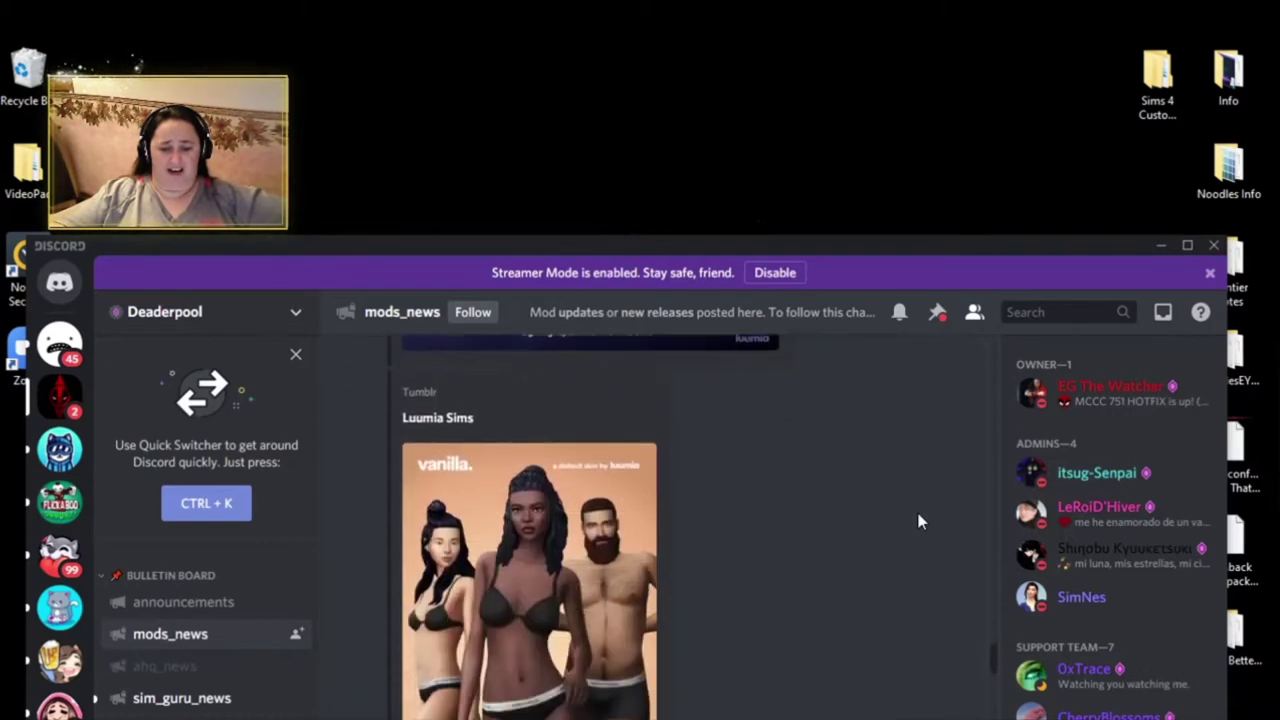
scroll(920, 521, down, 3)
scroll(920, 521, down, 6)
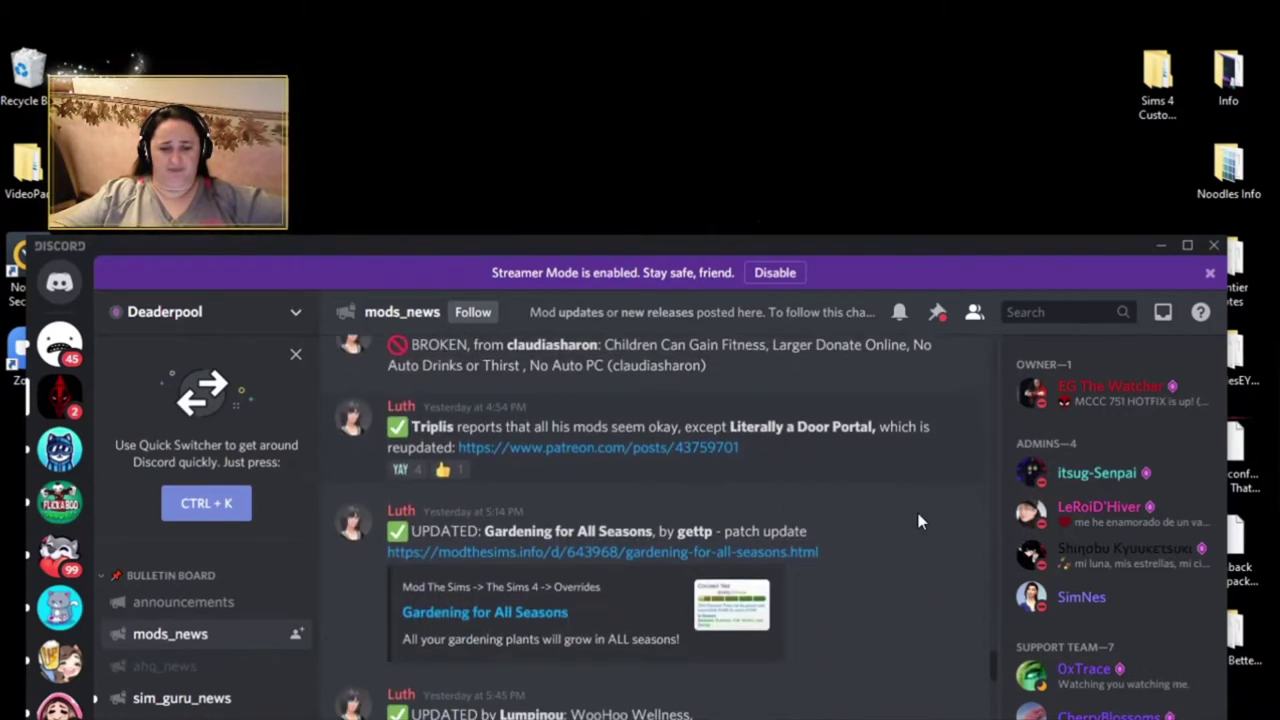
scroll(920, 521, down, 3)
scroll(917, 520, up, 2)
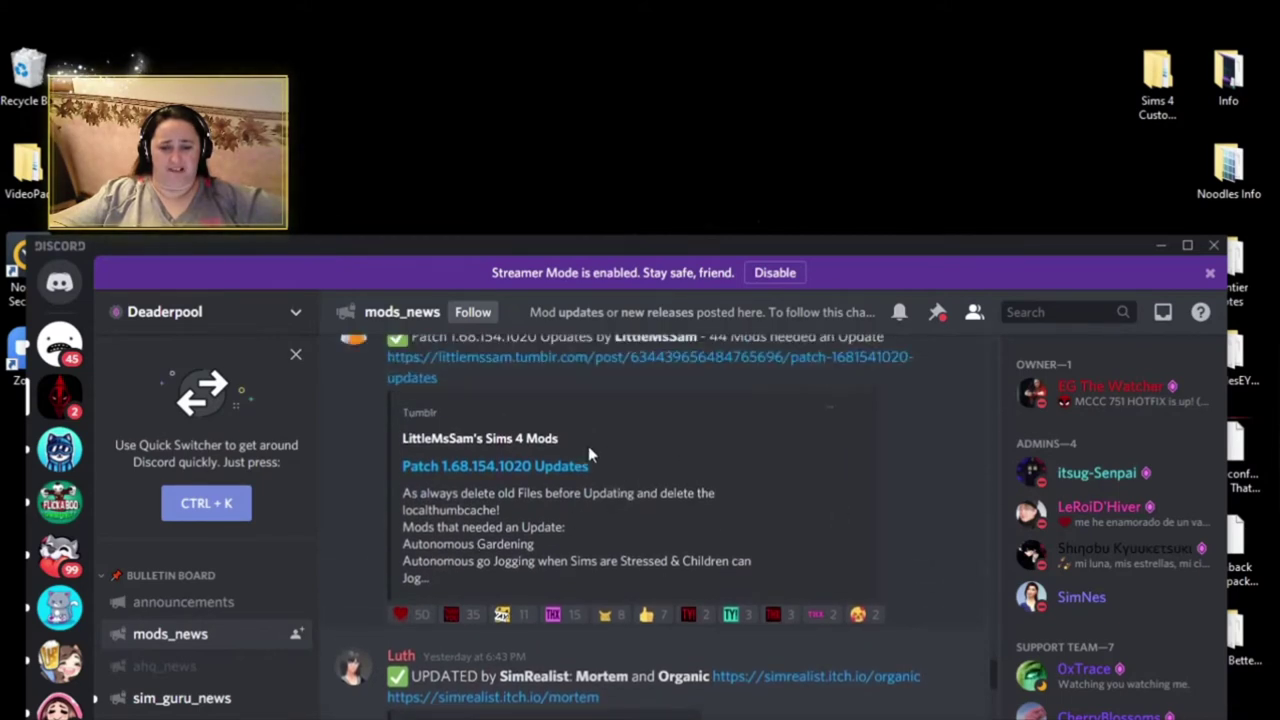
scroll(620, 519, up, 1)
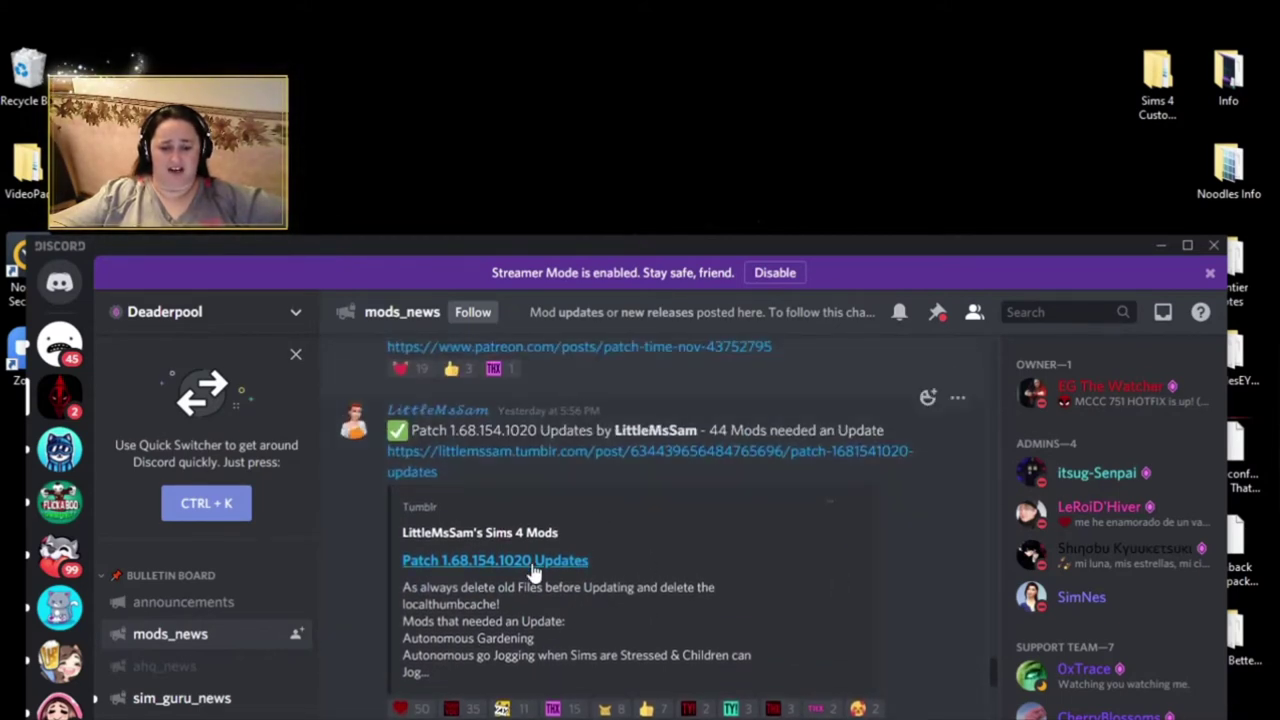
Step: Examine the posts on SimRealist's Organic and Mortem, Sims 4 Multiplayer Mod, Simvasion's patch compatibility and MIKYA's mods
scroll(912, 530, down, 4)
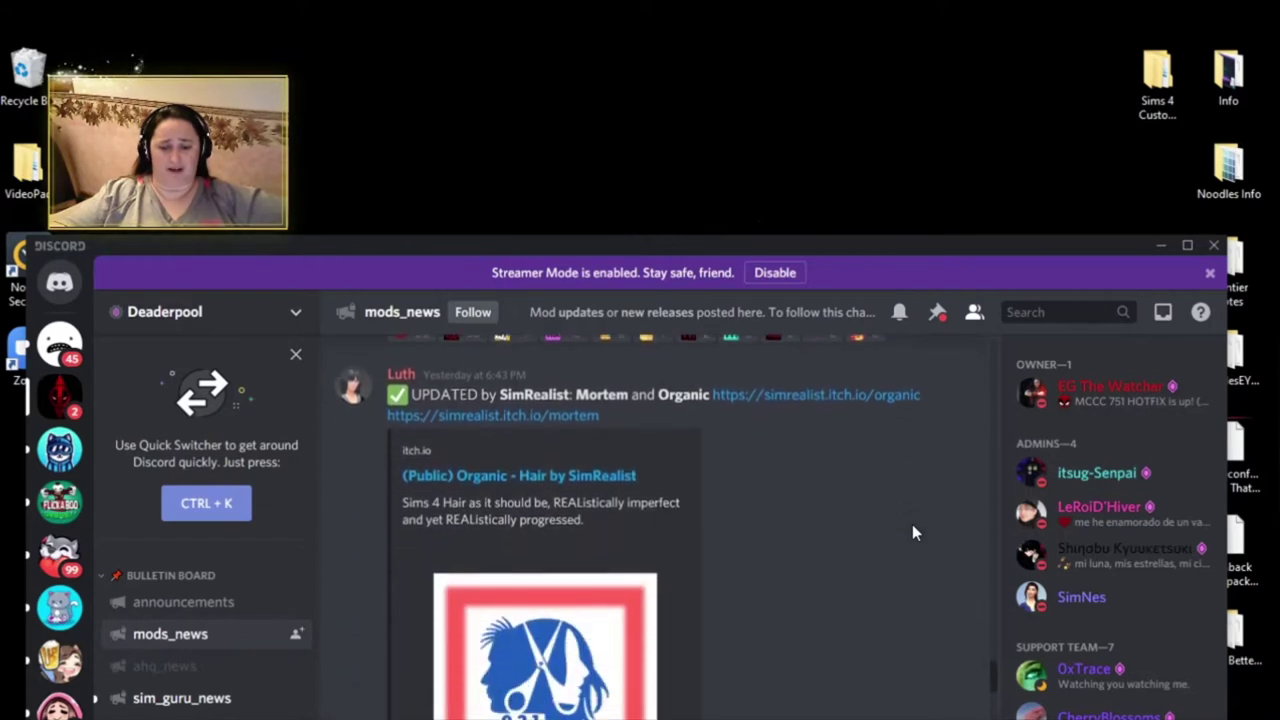
scroll(912, 532, down, 6)
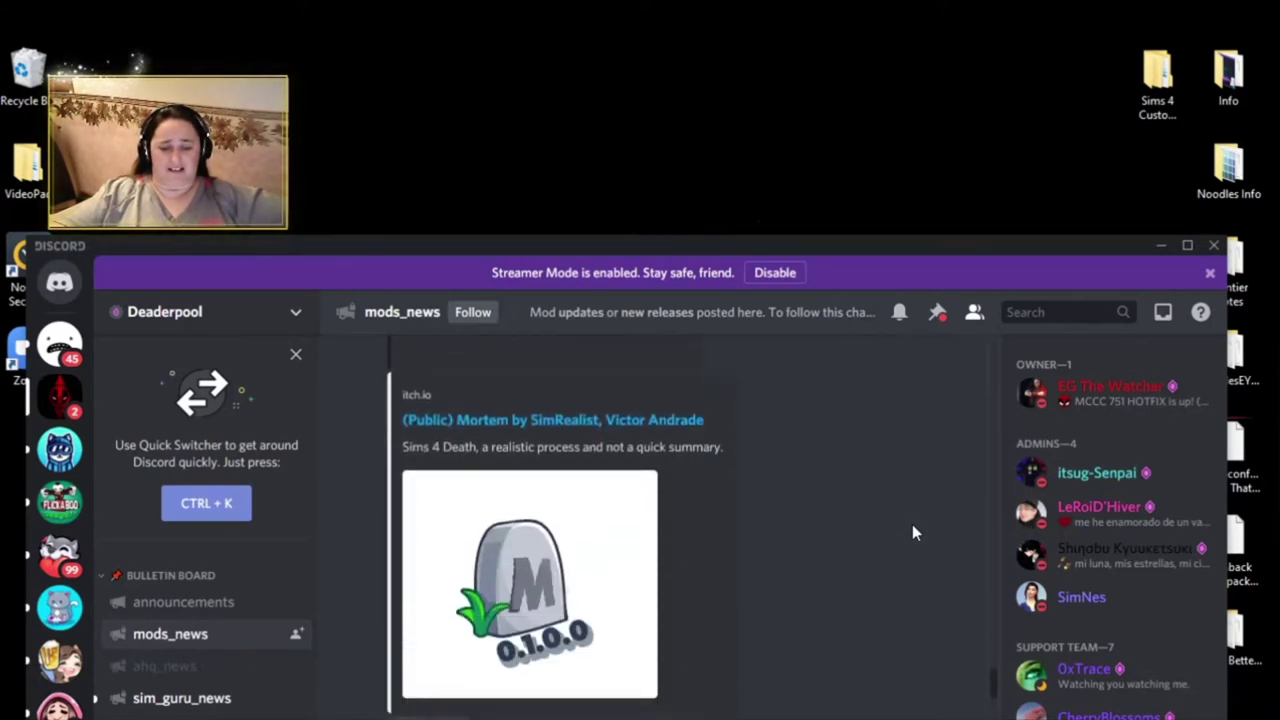
scroll(912, 534, down, 2)
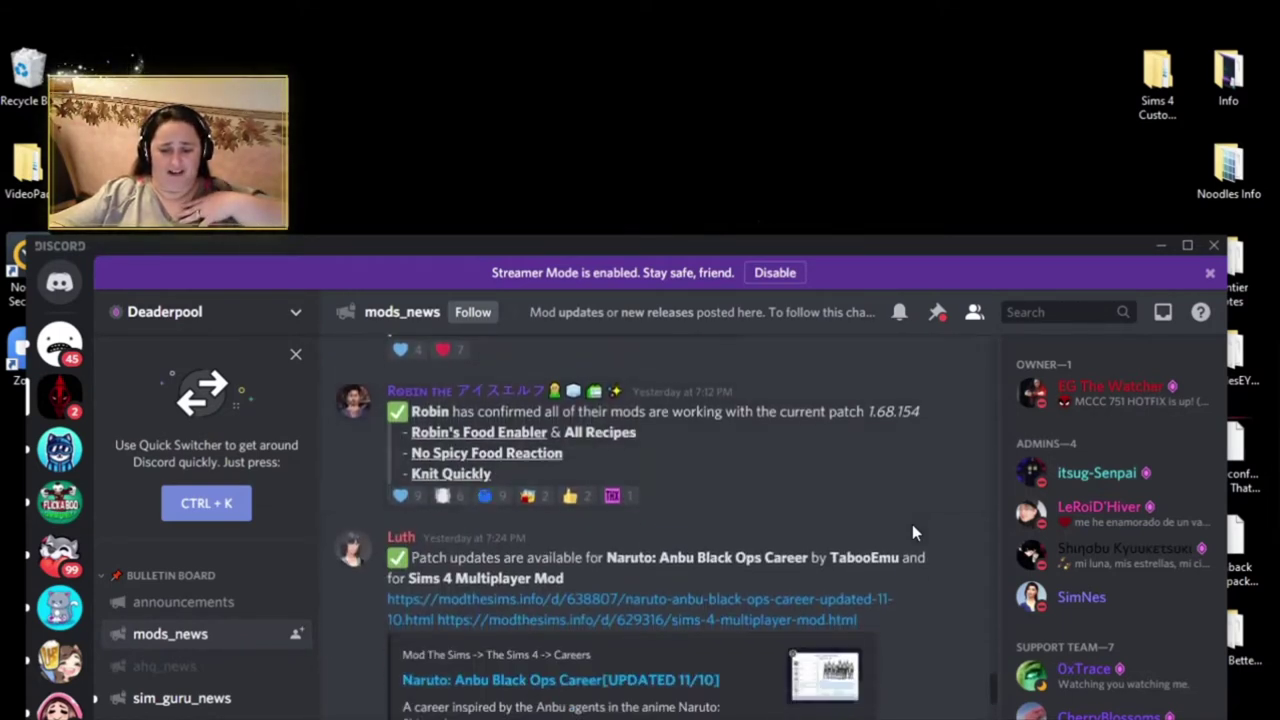
scroll(912, 534, down, 2)
scroll(912, 532, down, 2)
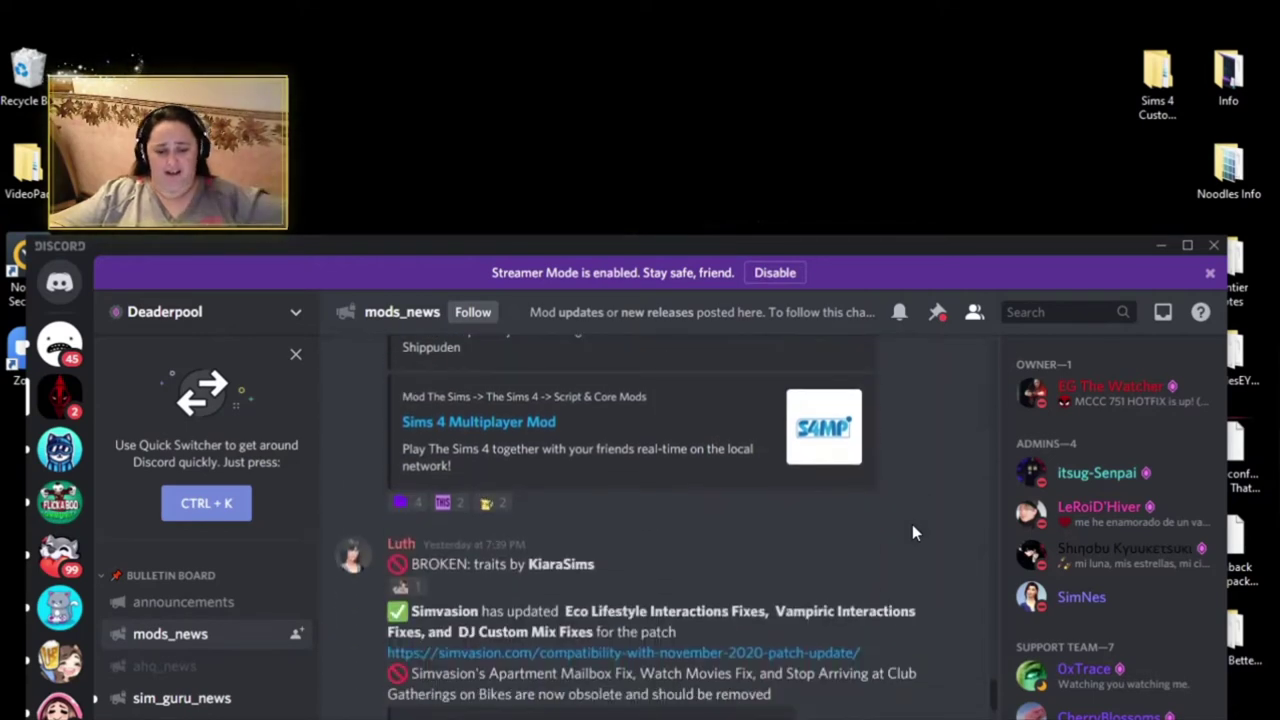
scroll(912, 532, down, 1)
scroll(912, 532, down, 2)
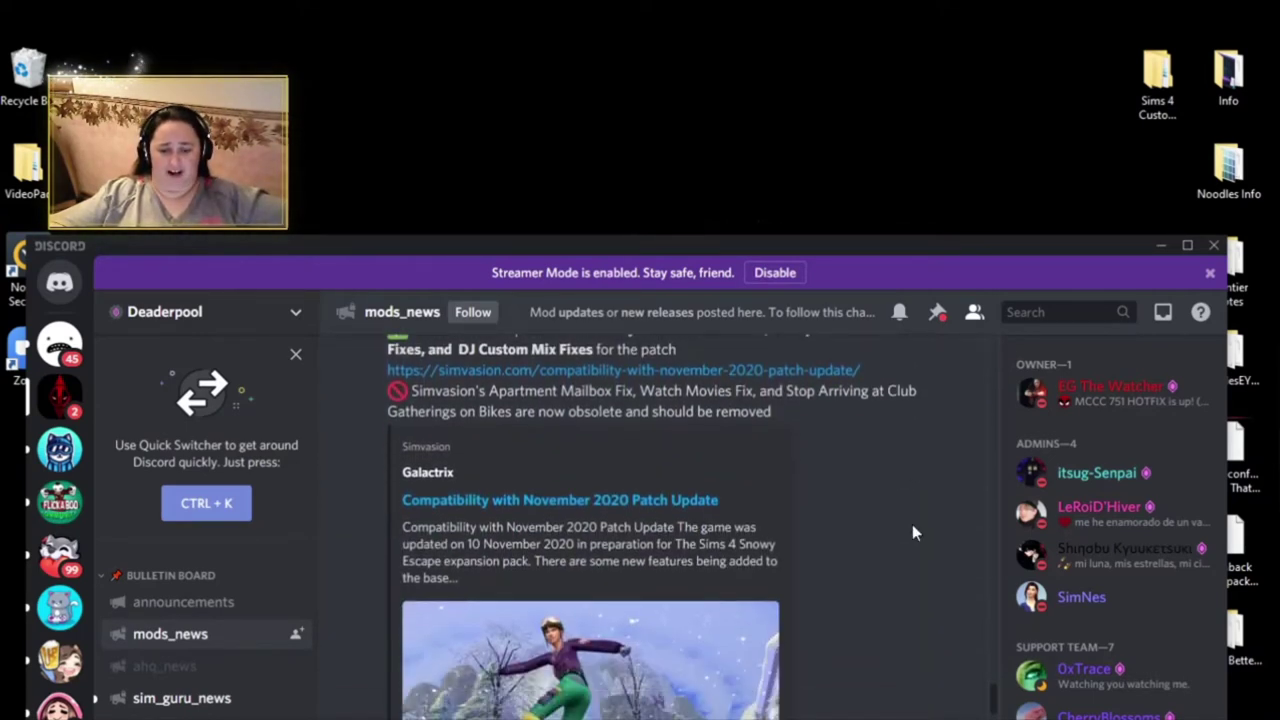
scroll(912, 532, down, 3)
scroll(913, 526, down, 8)
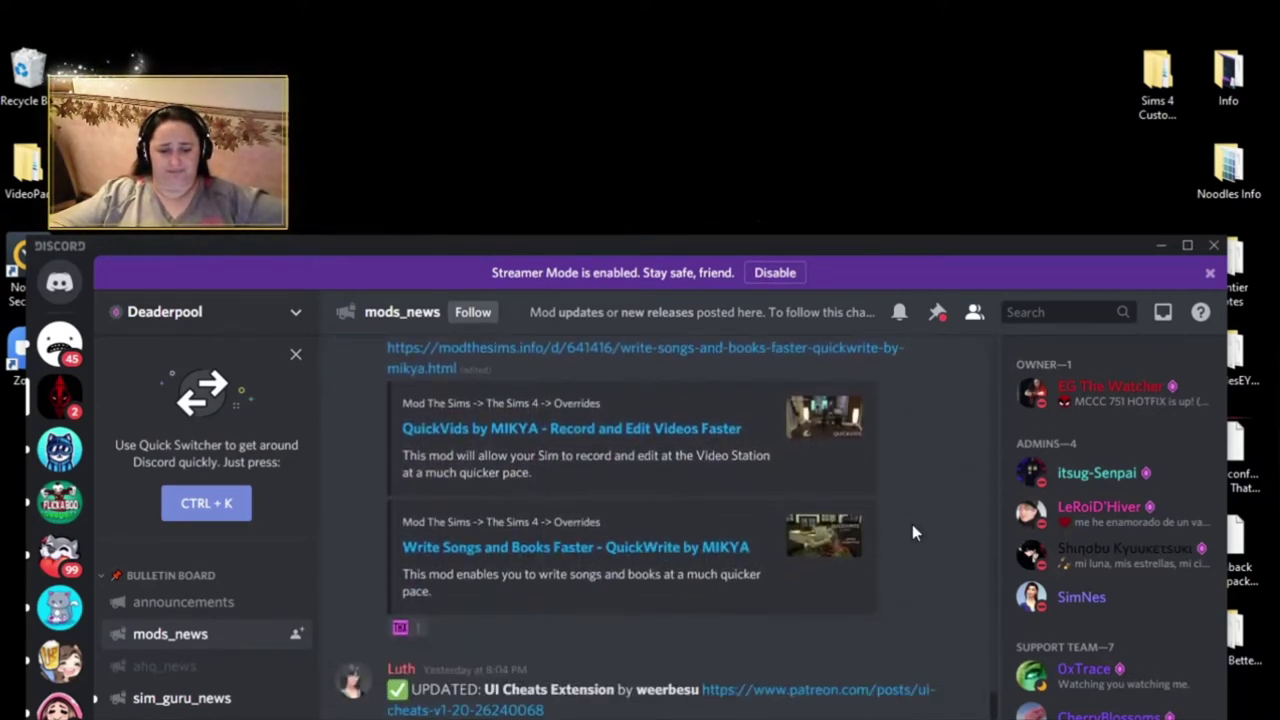
Step: Check the posts from the UI Cheats Extension update through Zerbu's residential worlds mod to Scarlet's Patch 1.68 mod status
scroll(912, 532, down, 4)
scroll(912, 532, down, 1)
scroll(912, 532, down, 5)
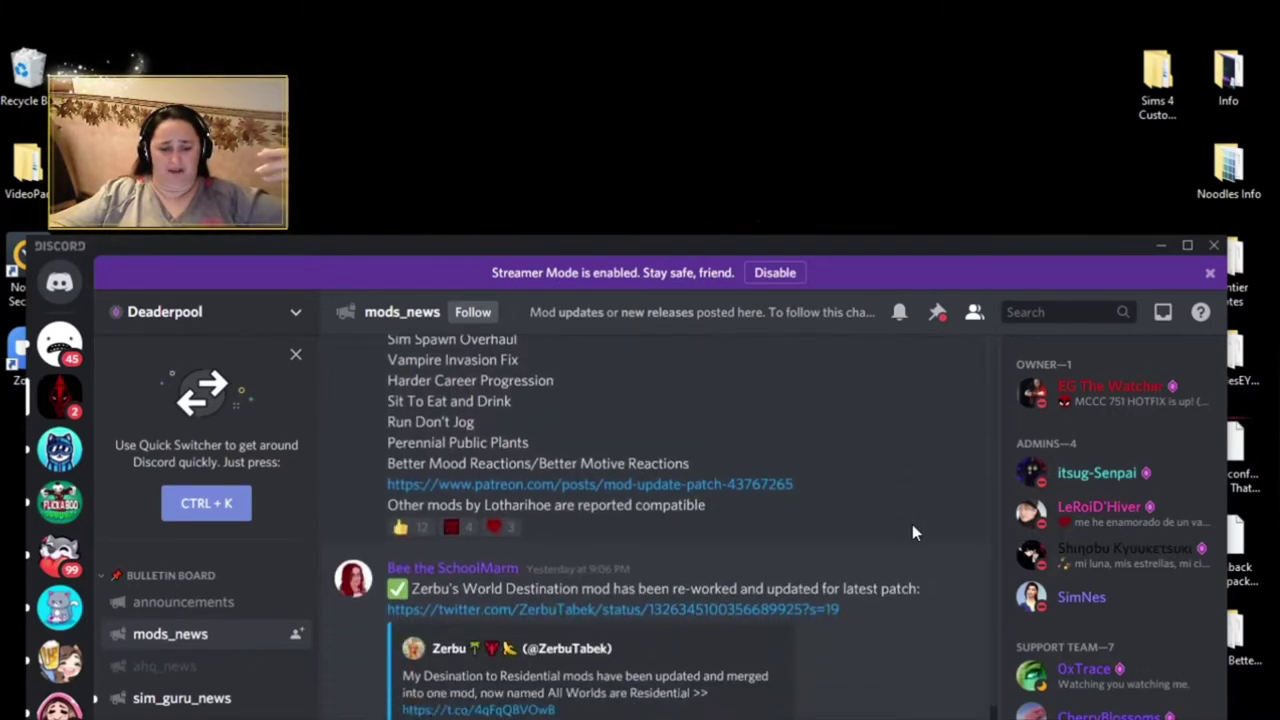
scroll(912, 532, down, 4)
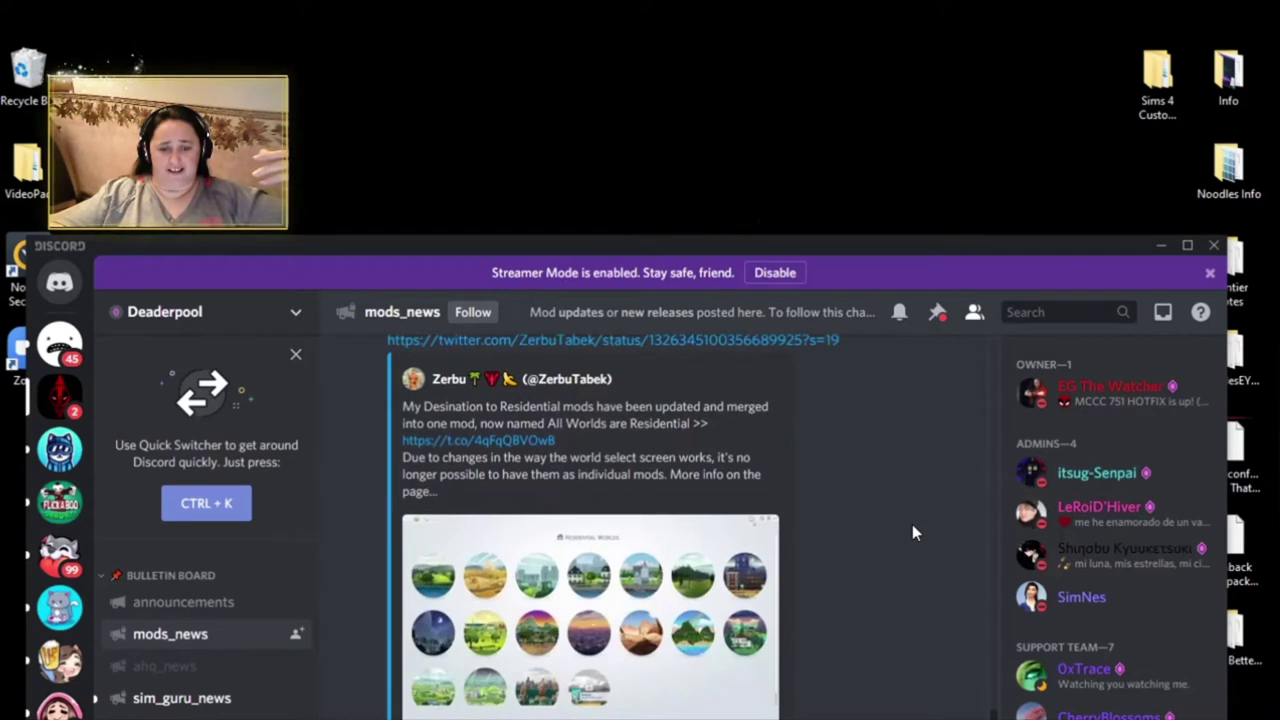
scroll(912, 532, down, 5)
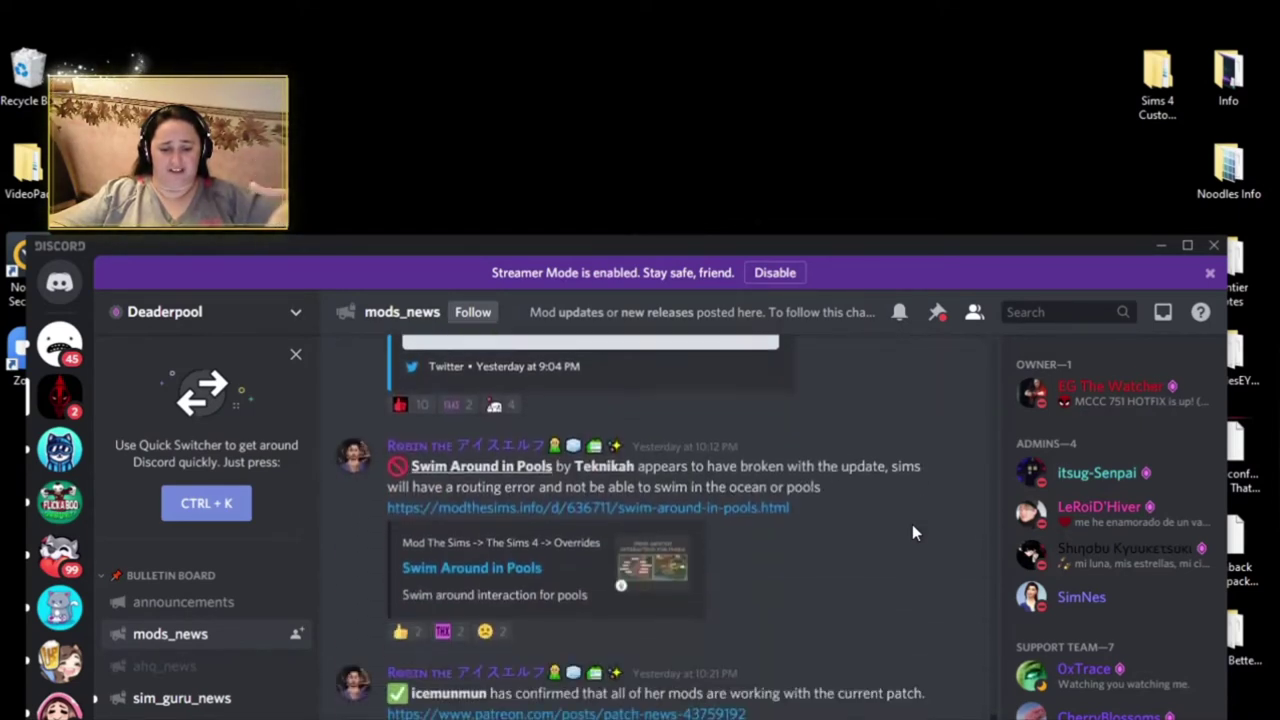
scroll(912, 532, down, 4)
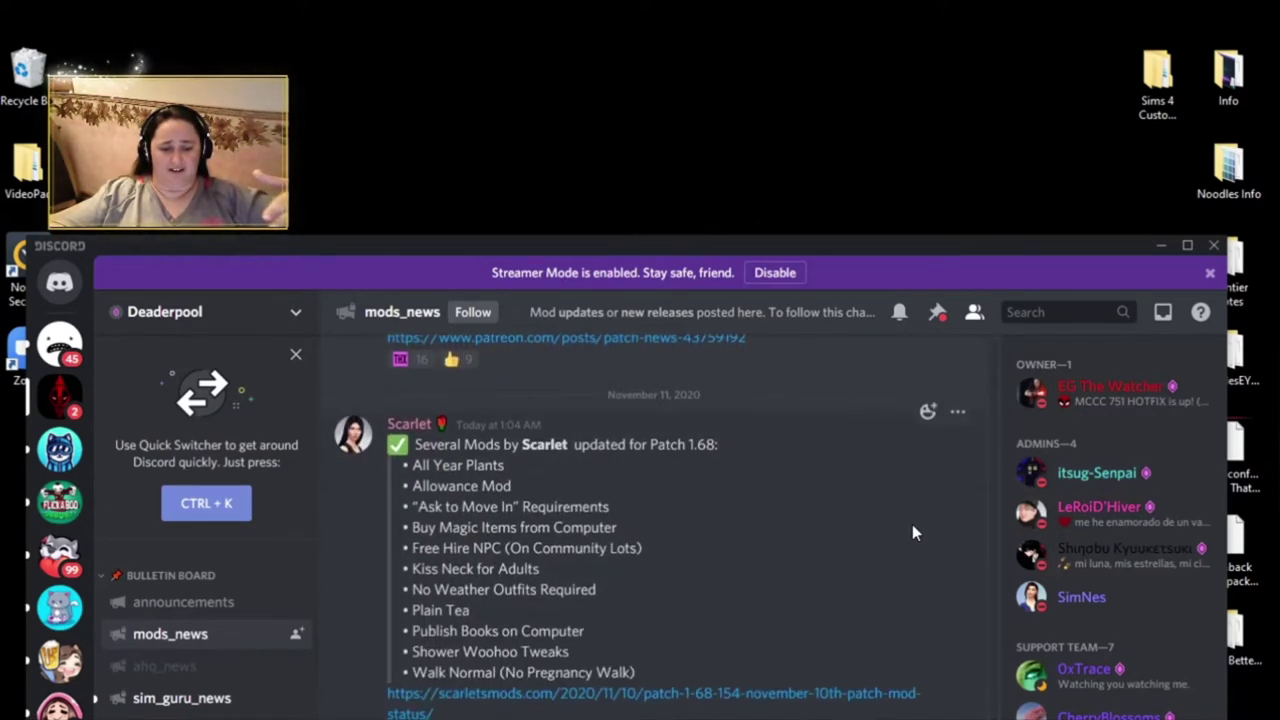
scroll(912, 532, down, 5)
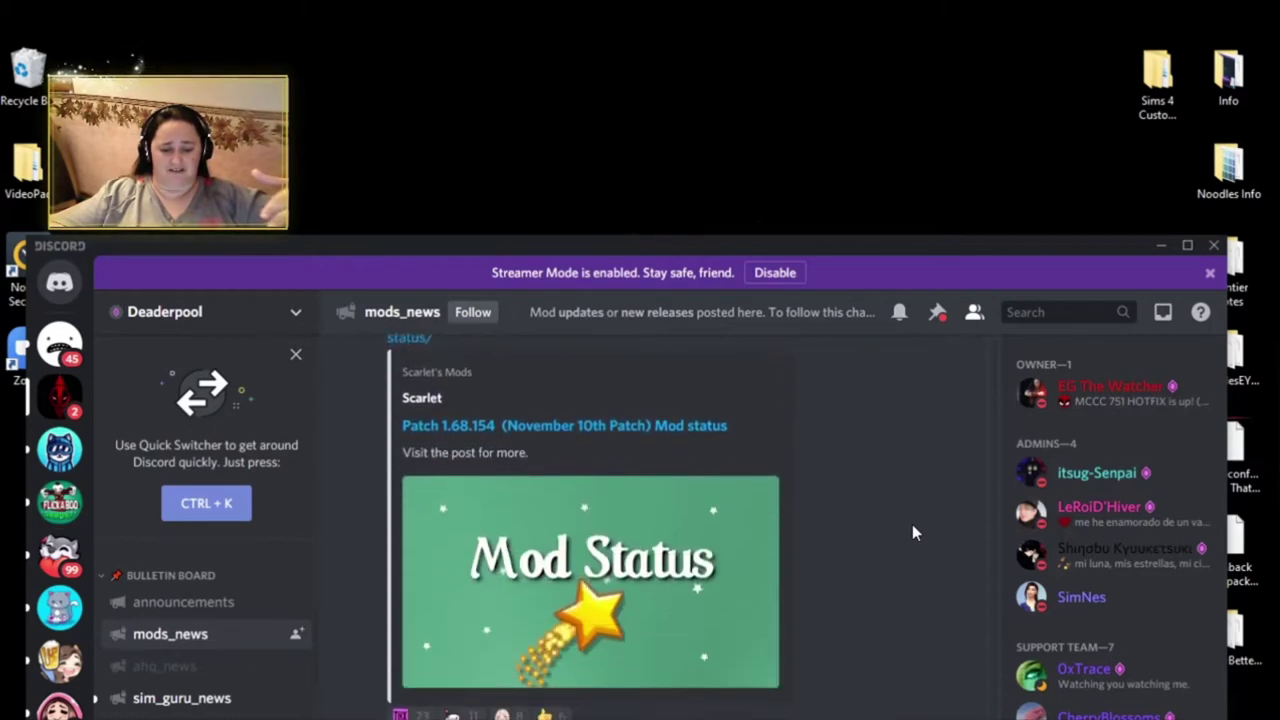
Step: Read the mods_news posts from Caradriel's broken traits through the Monochaos, Zerbu Mod Constructor and Kokansock/Rex updates
scroll(912, 532, down, 2)
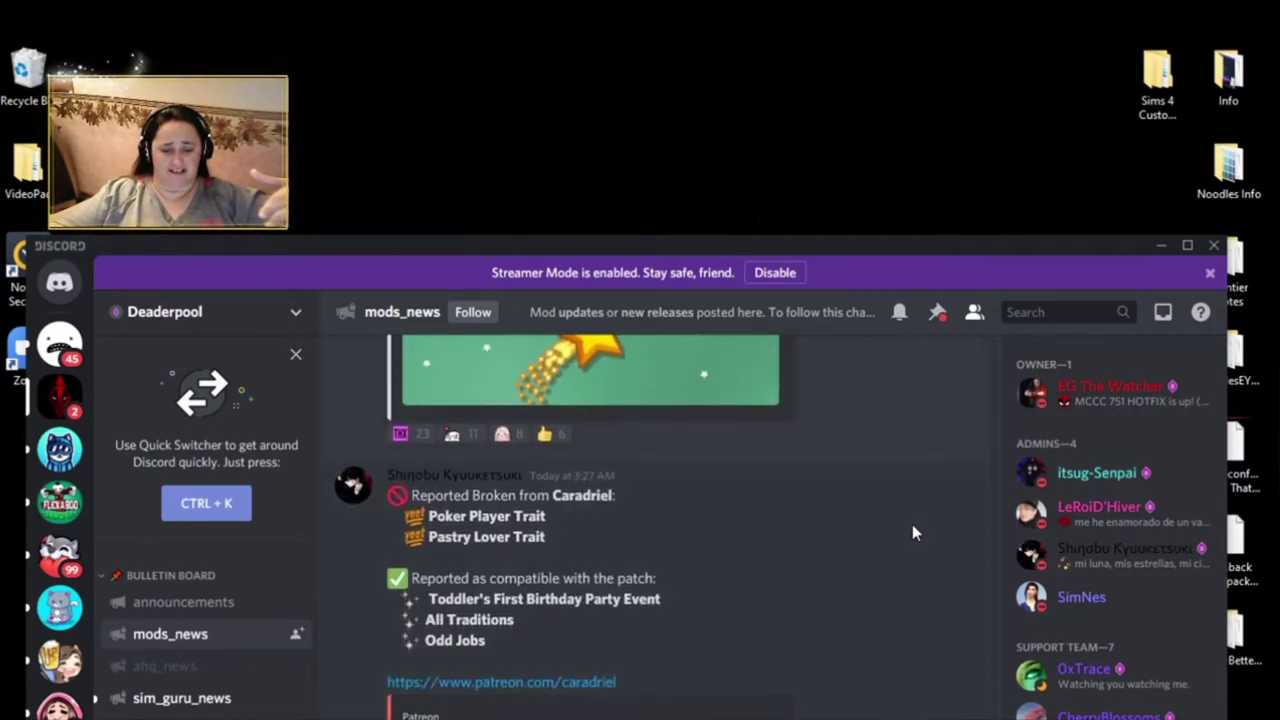
scroll(912, 532, down, 2)
scroll(912, 532, down, 8)
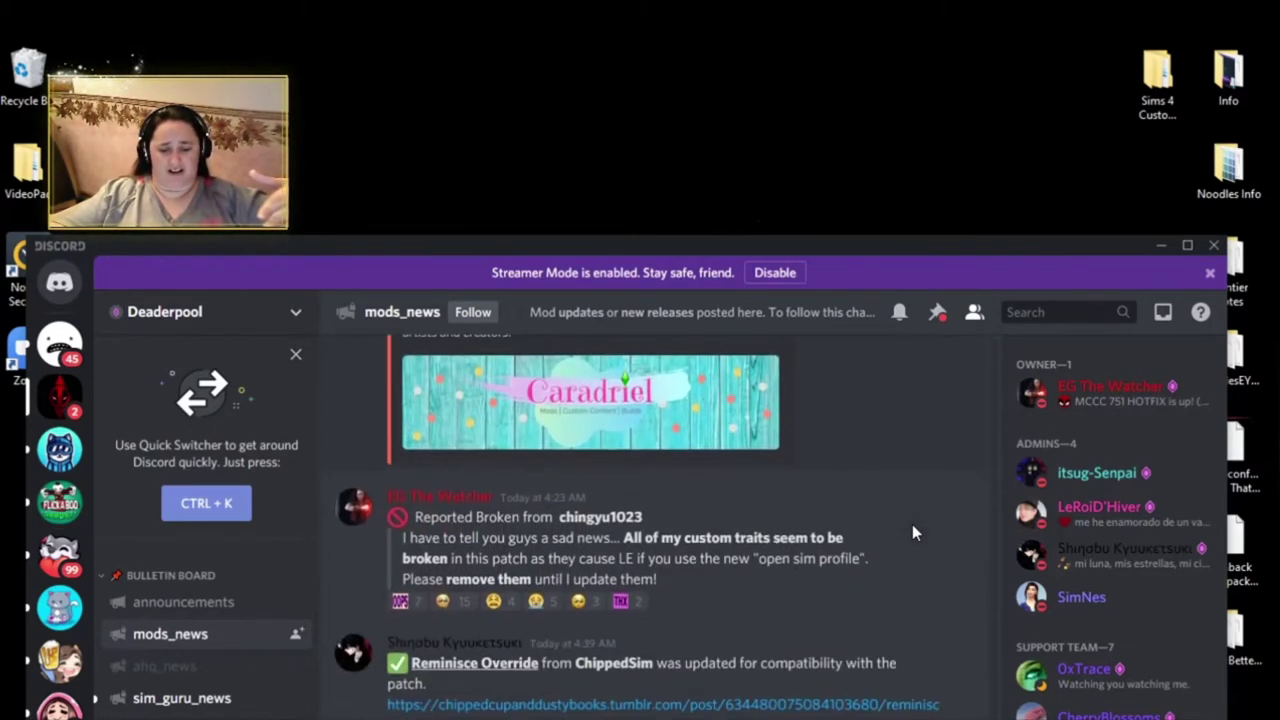
scroll(912, 532, down, 5)
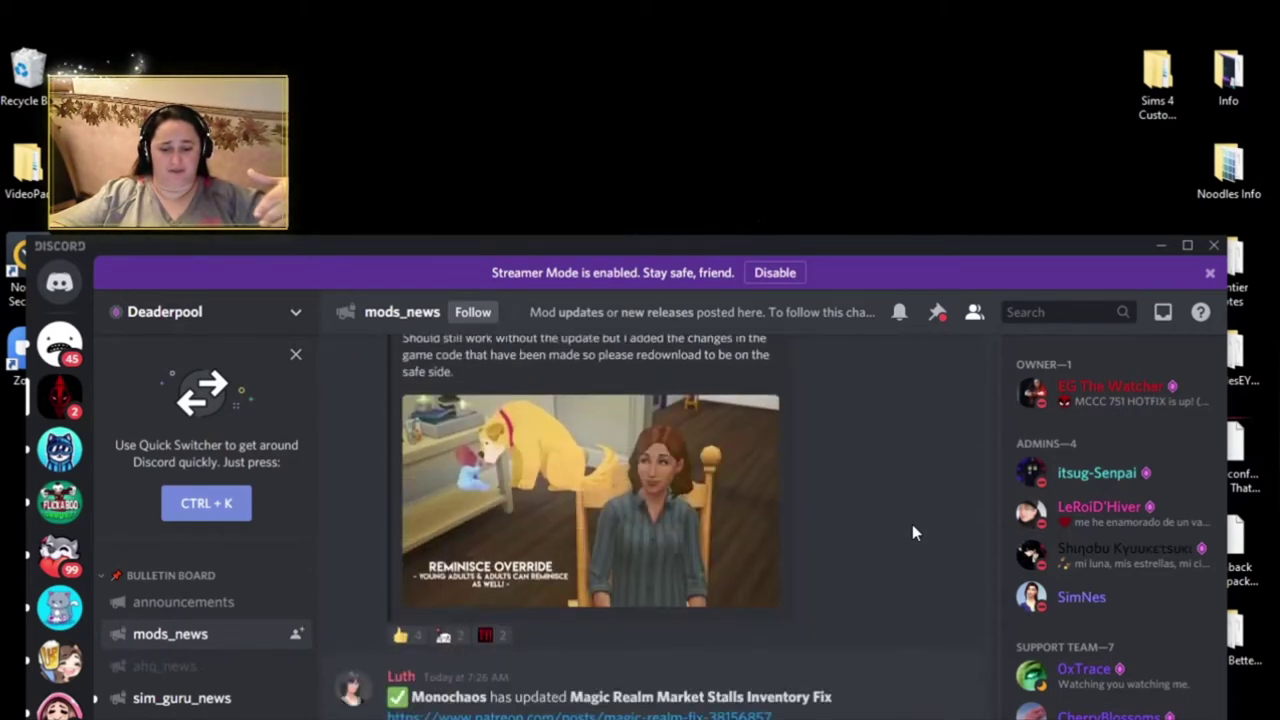
scroll(912, 532, down, 3)
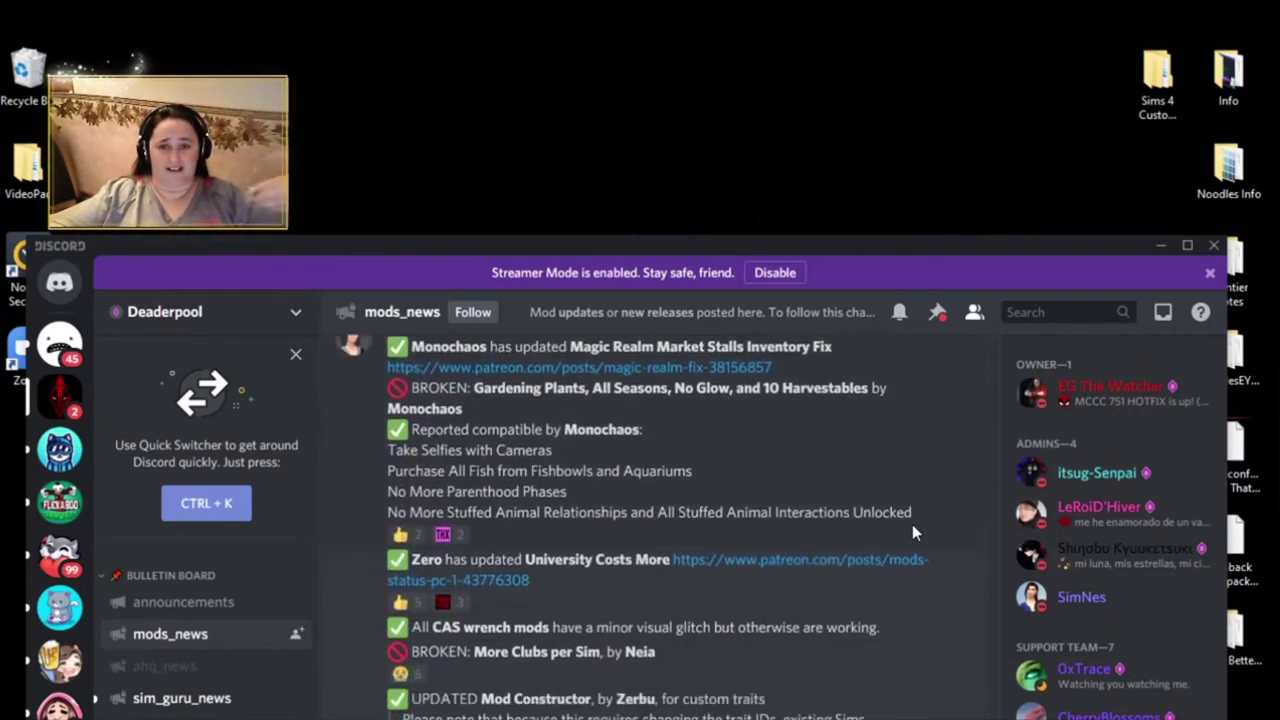
scroll(912, 532, down, 5)
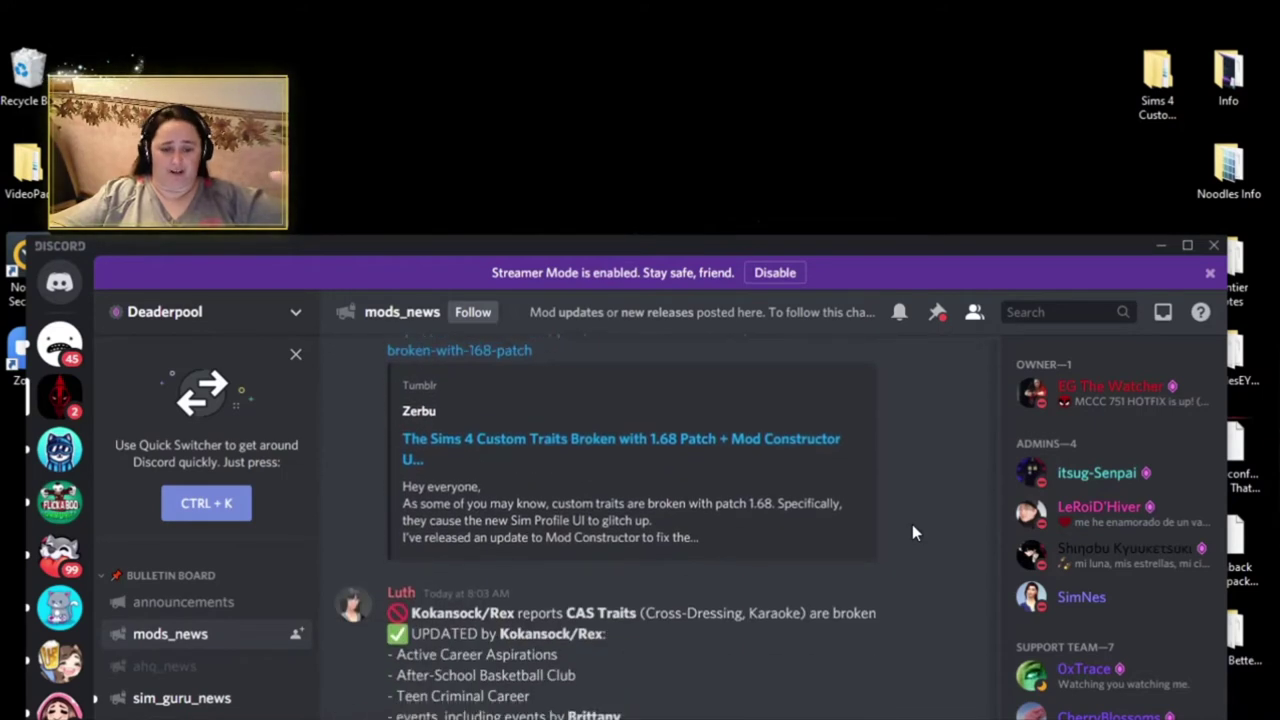
scroll(912, 532, down, 5)
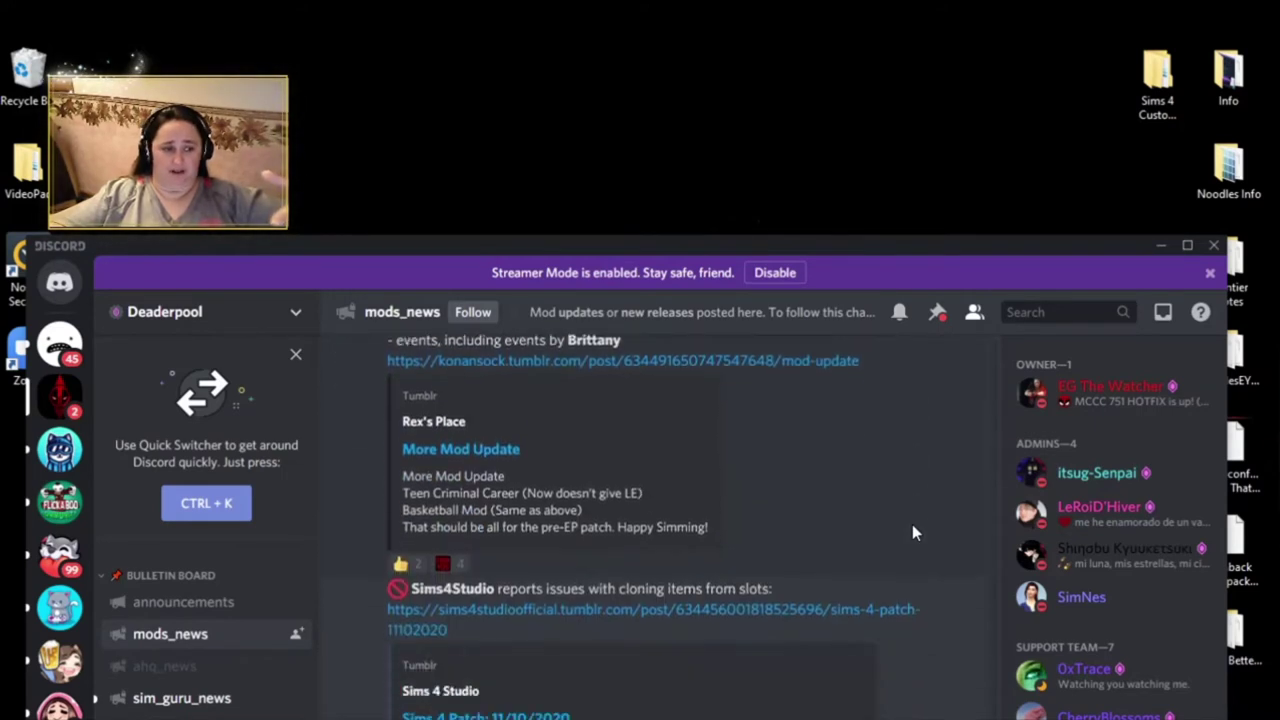
Step: Check the posts from the outdated Freelancer Career Fix through SHUSHU's updates, TOOL 2.0.3 and the No CC Wrench mod
scroll(912, 532, down, 5)
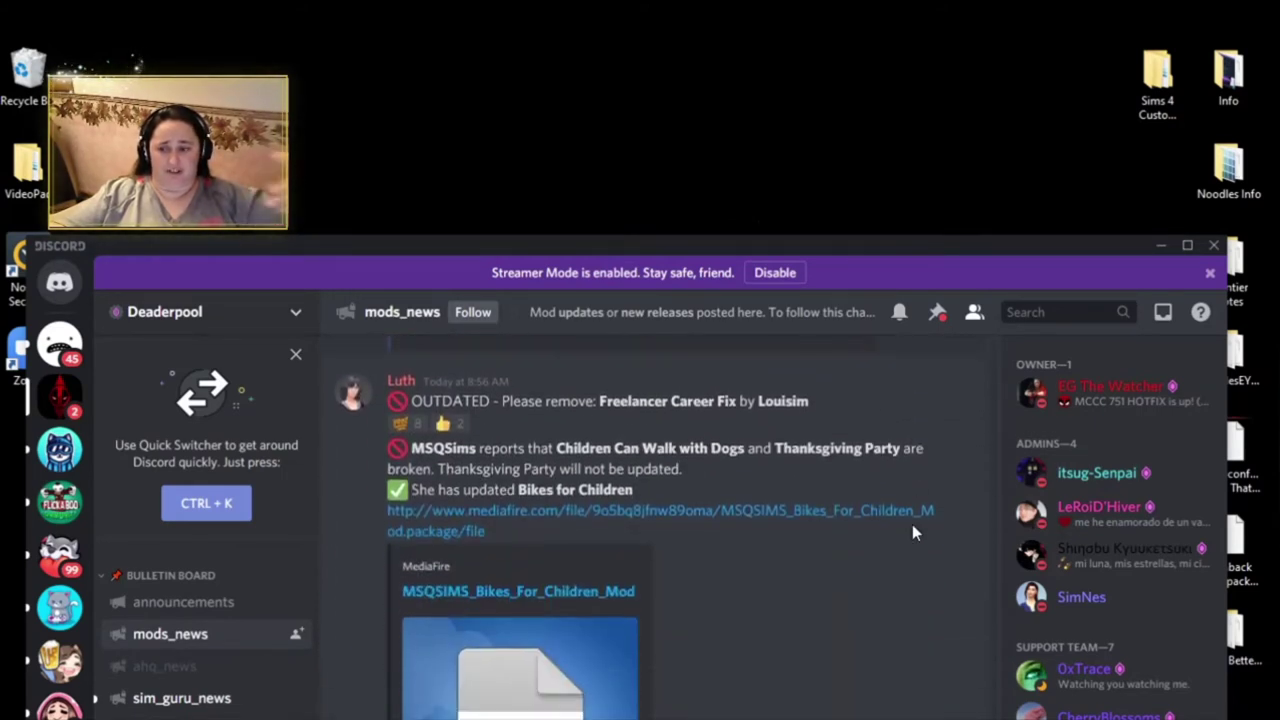
scroll(912, 532, down, 5)
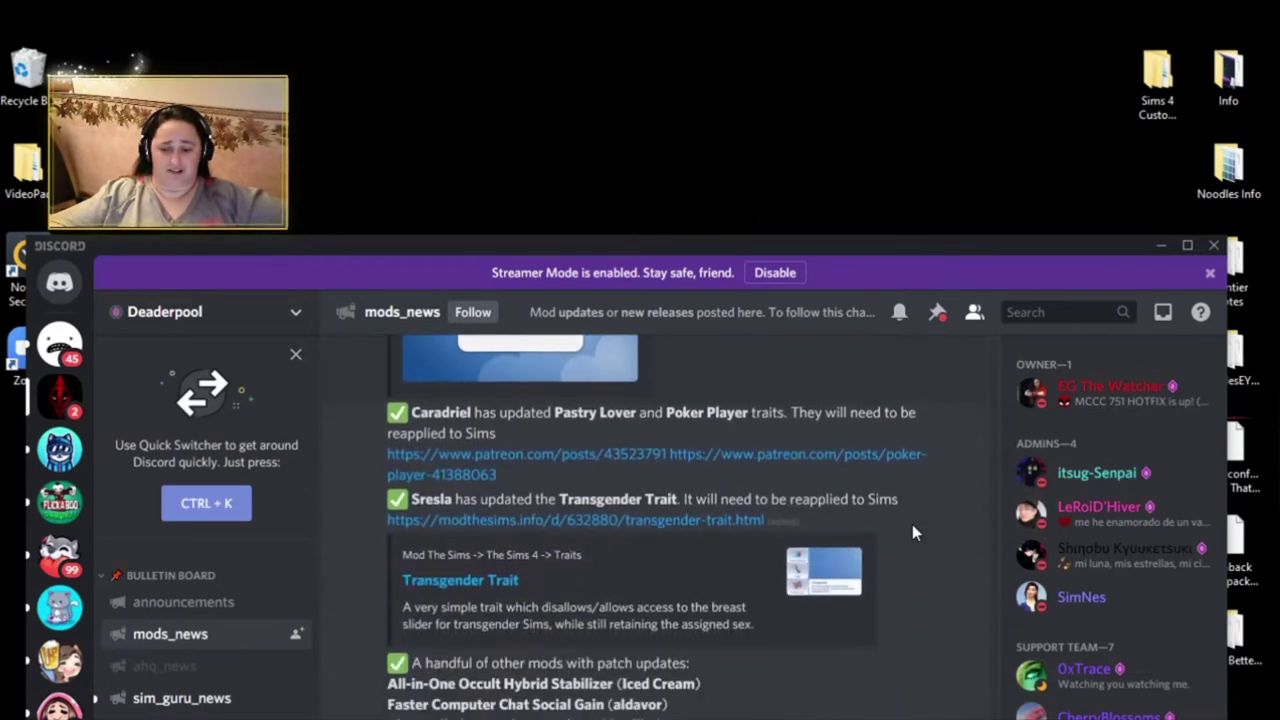
scroll(912, 532, down, 5)
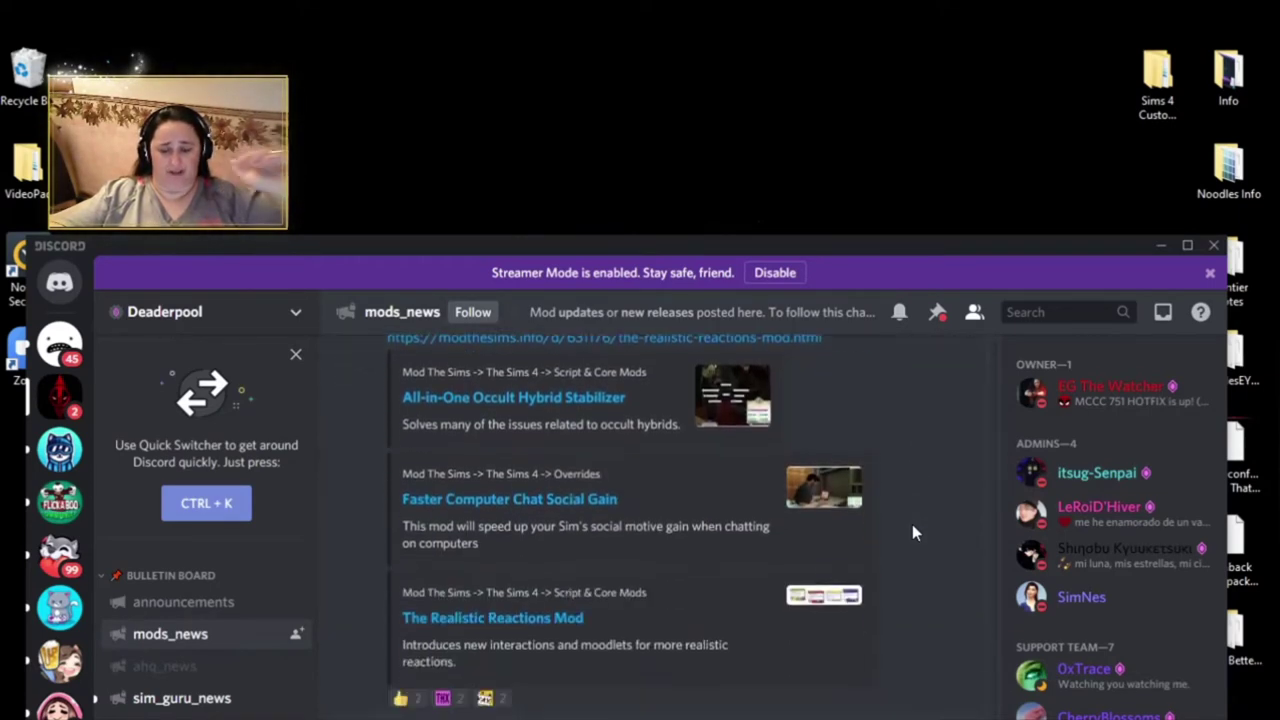
scroll(912, 532, down, 5)
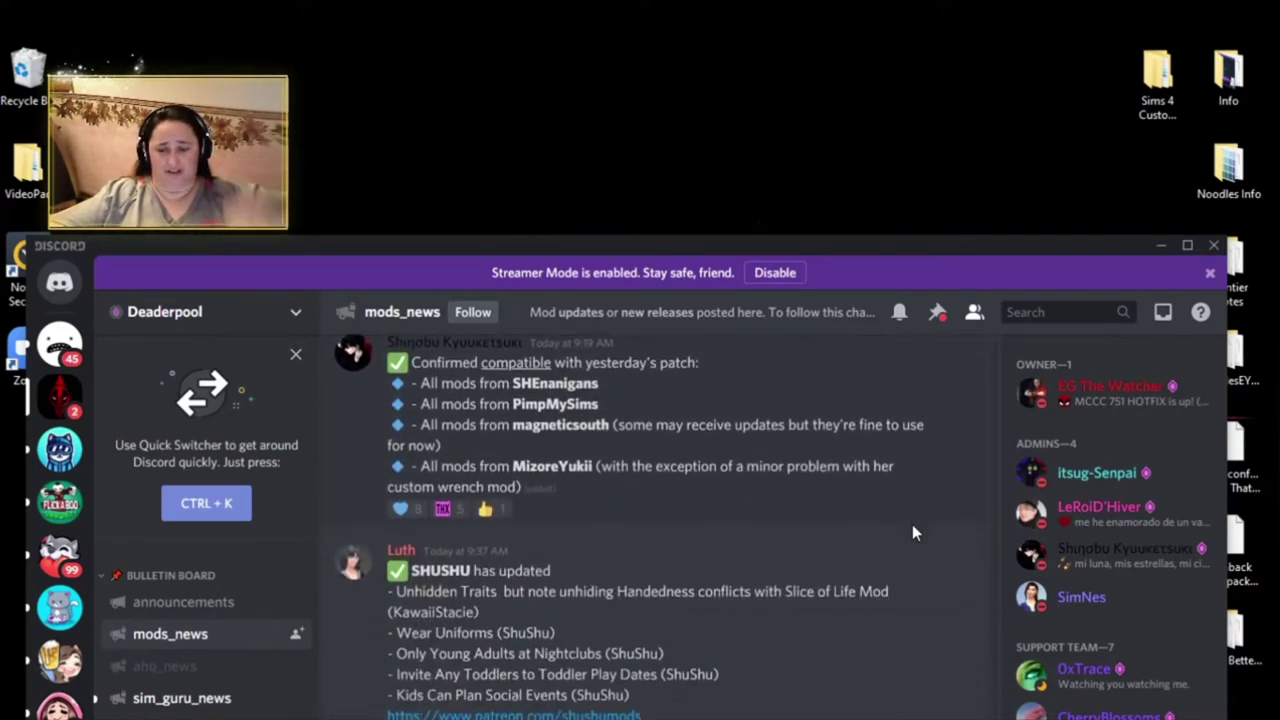
scroll(912, 531, down, 5)
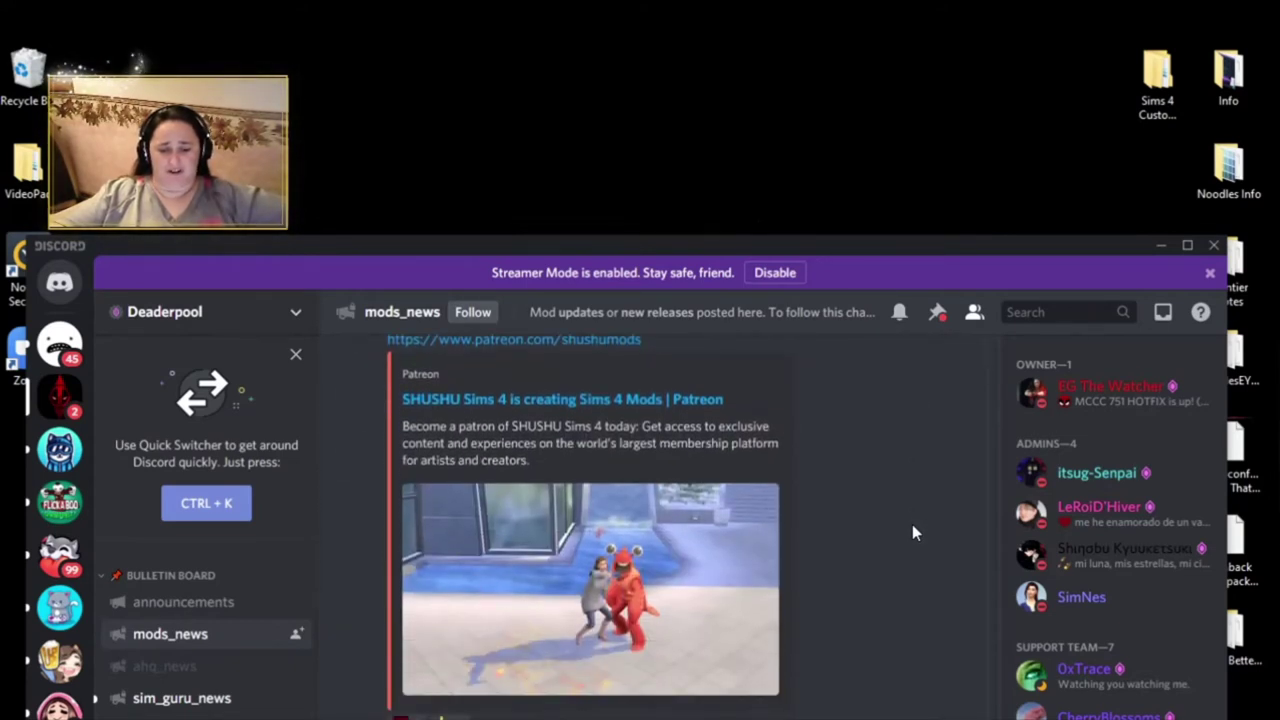
scroll(912, 524, down, 2)
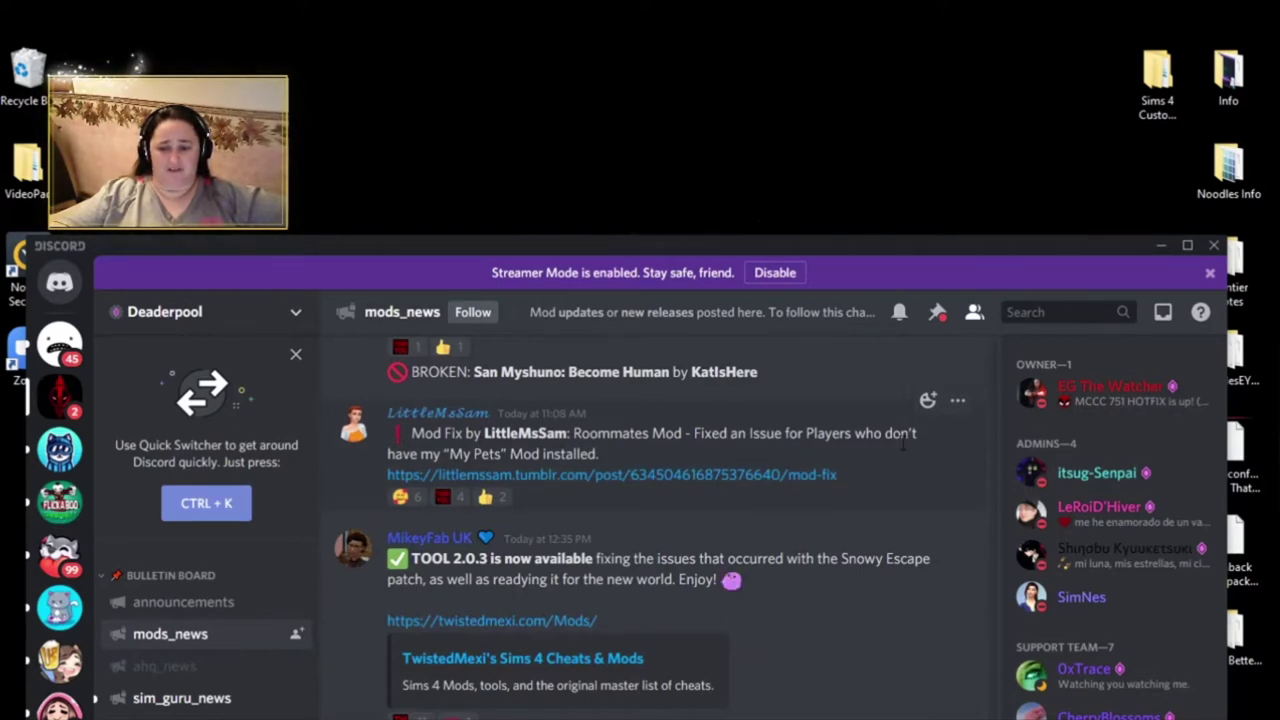
scroll(910, 491, down, 5)
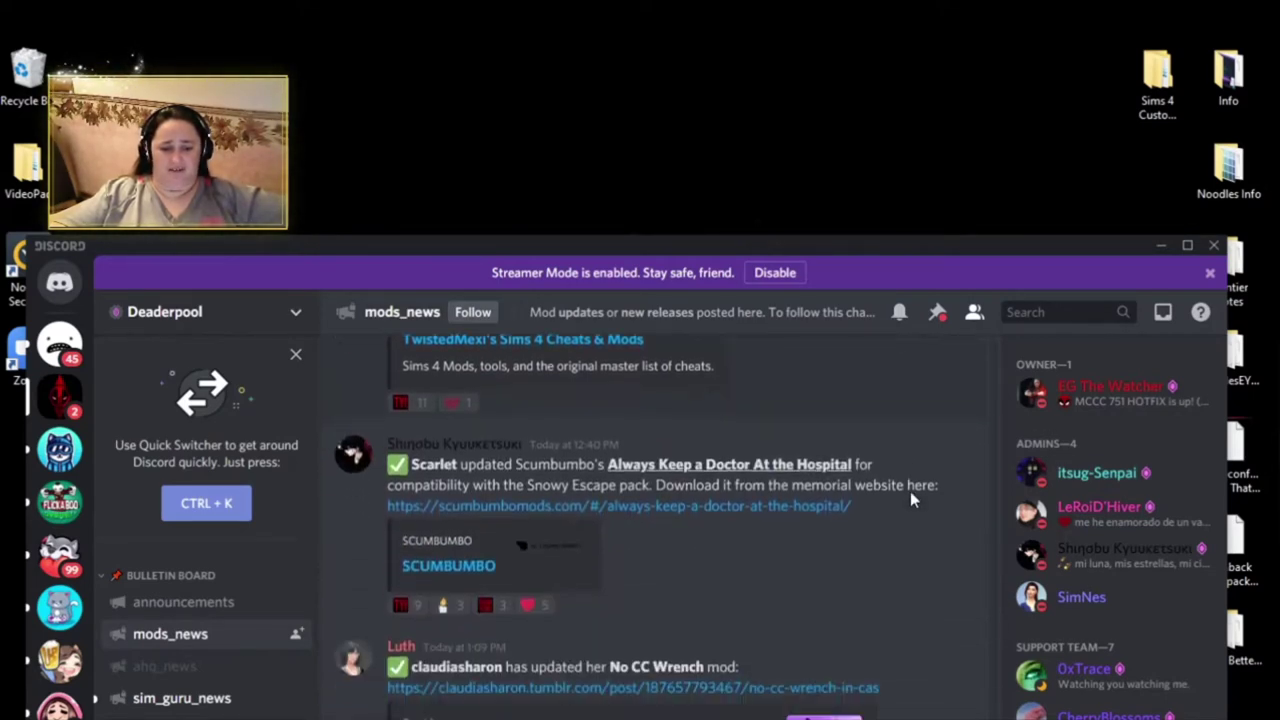
scroll(911, 505, down, 1)
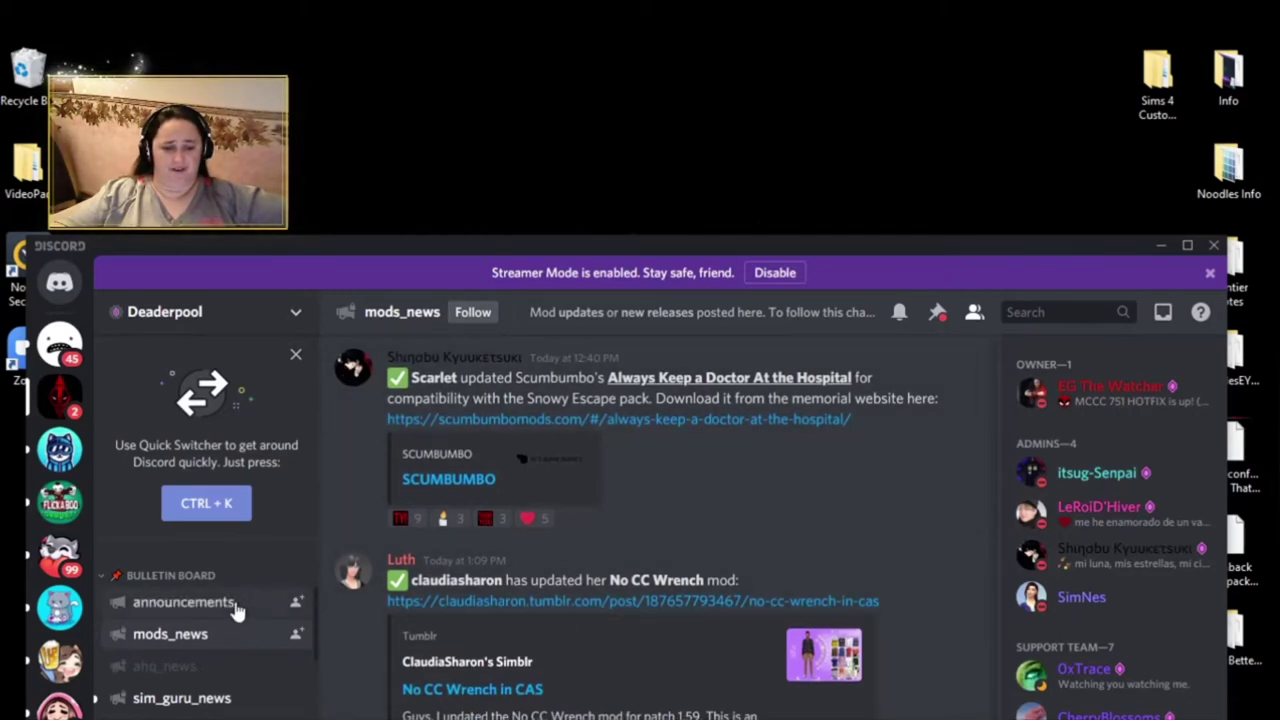
Step: Open the announcements channel and read the September 2020 posts through the MCCC 7.4.0 release notes
click(183, 602)
scroll(931, 585, down, 2)
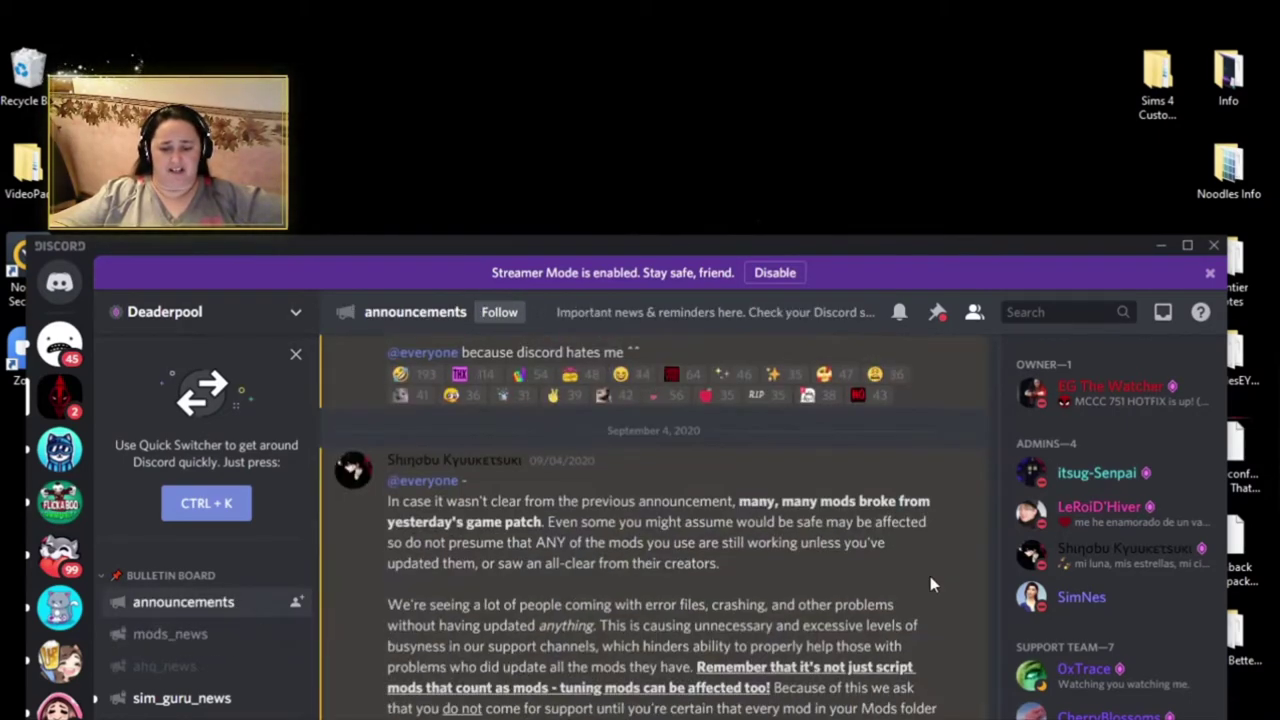
scroll(931, 585, down, 9)
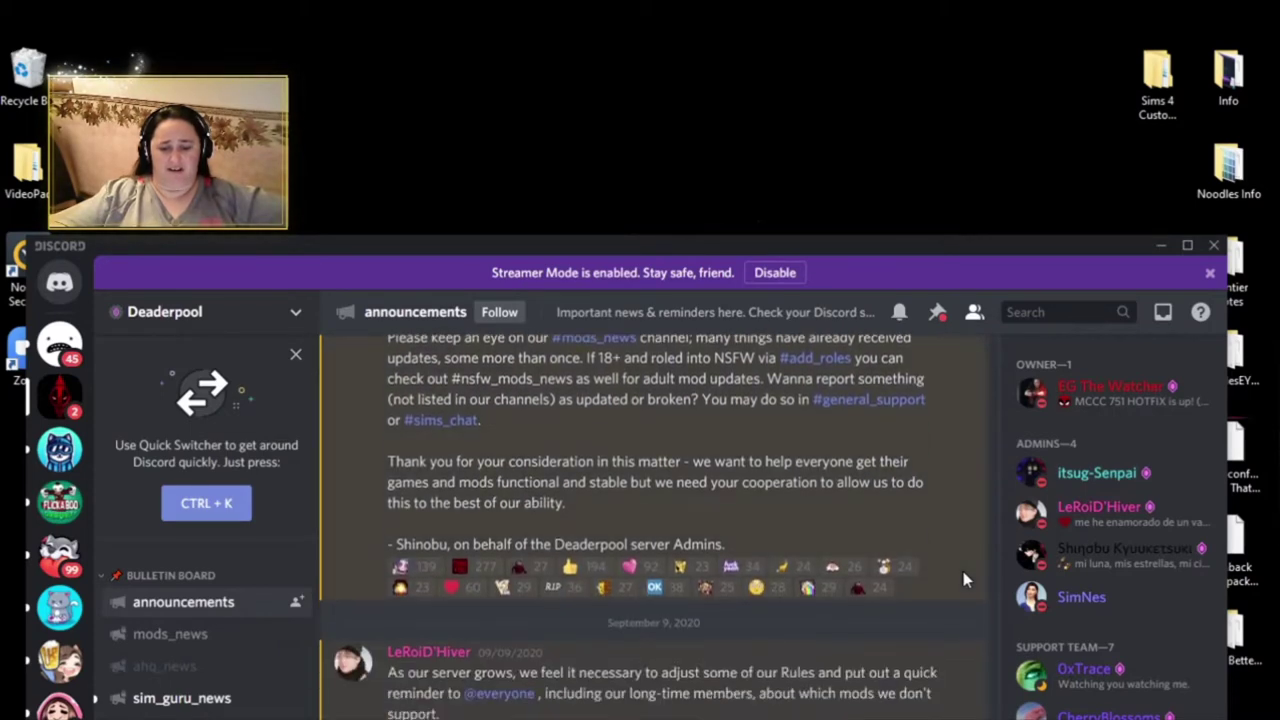
scroll(963, 578, down, 9)
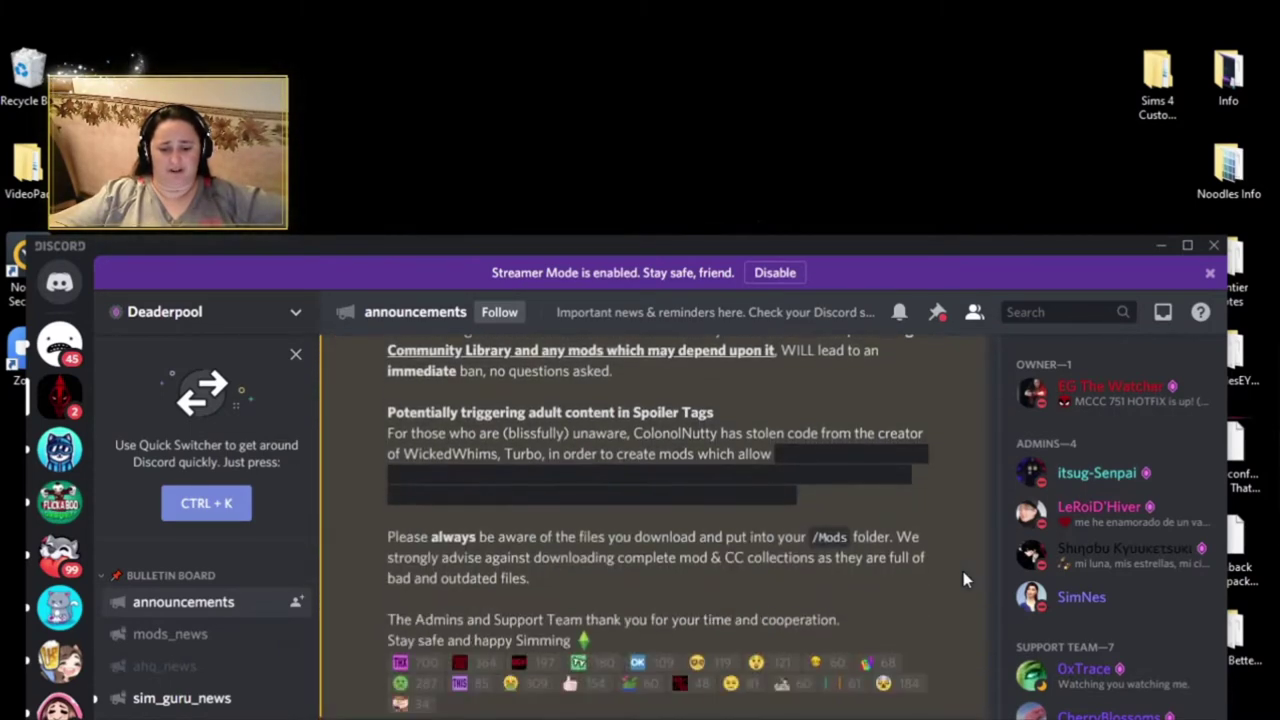
scroll(963, 576, down, 8)
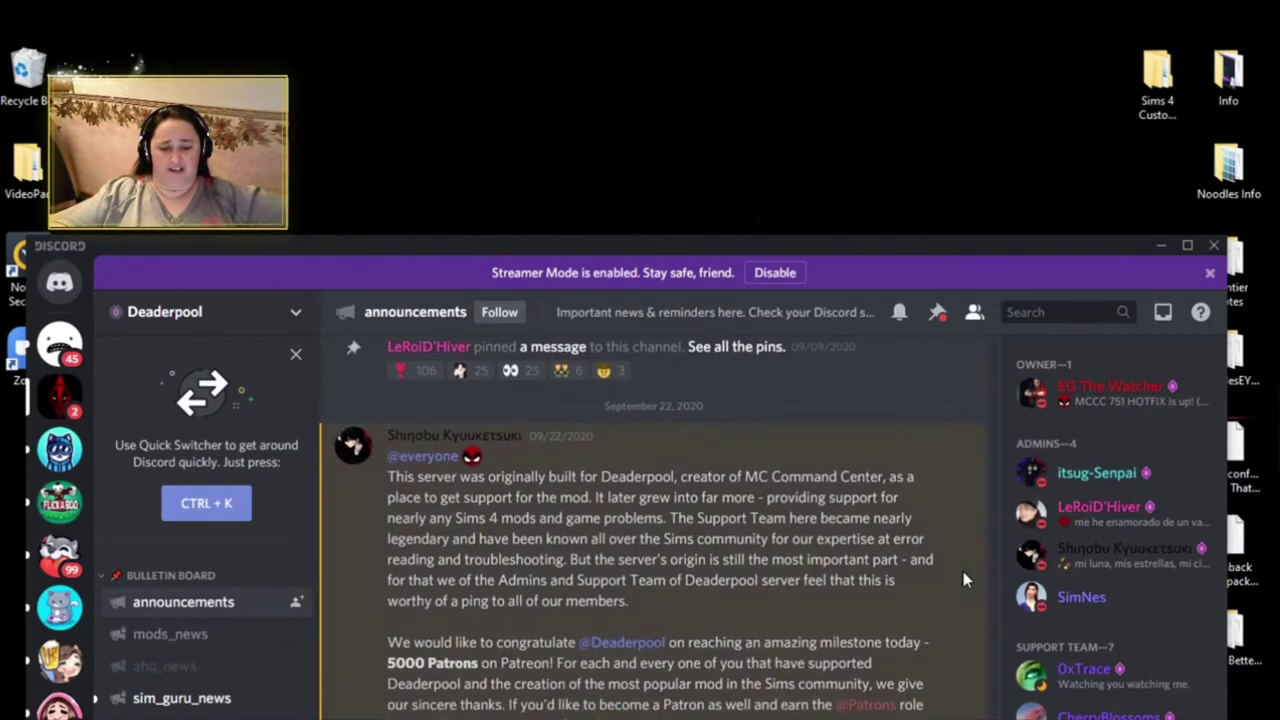
scroll(963, 578, down, 5)
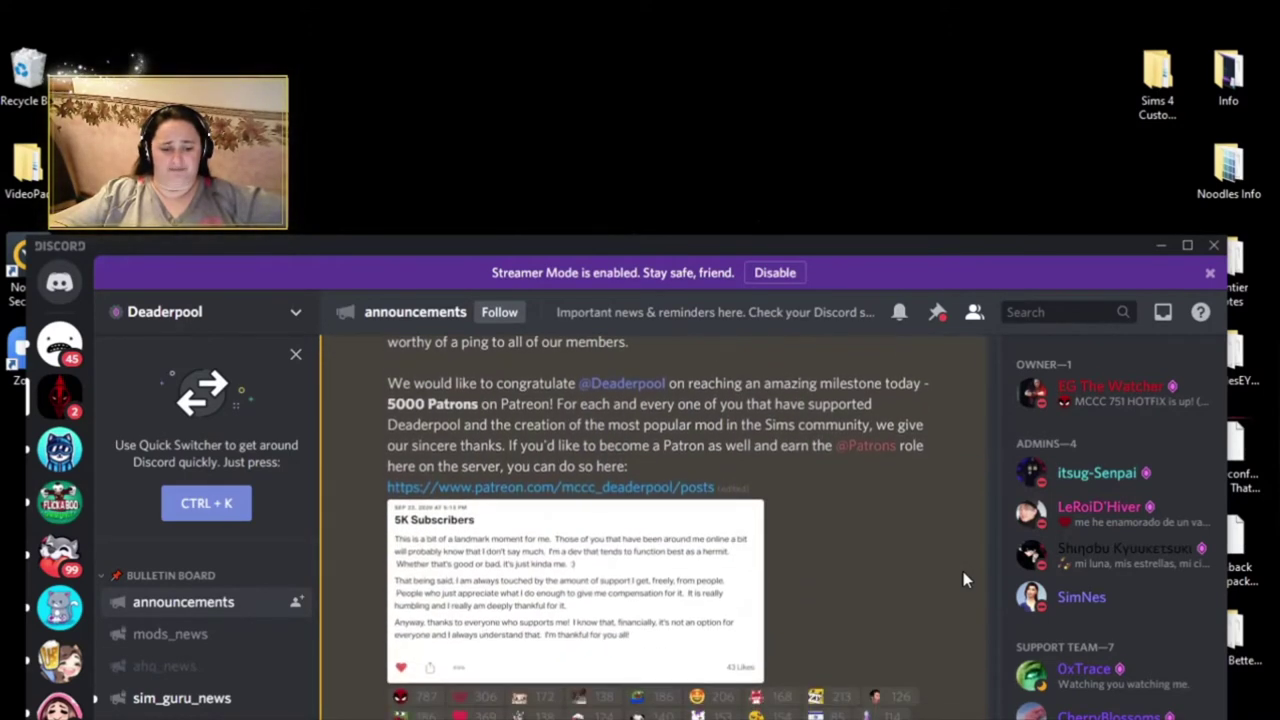
scroll(963, 578, down, 10)
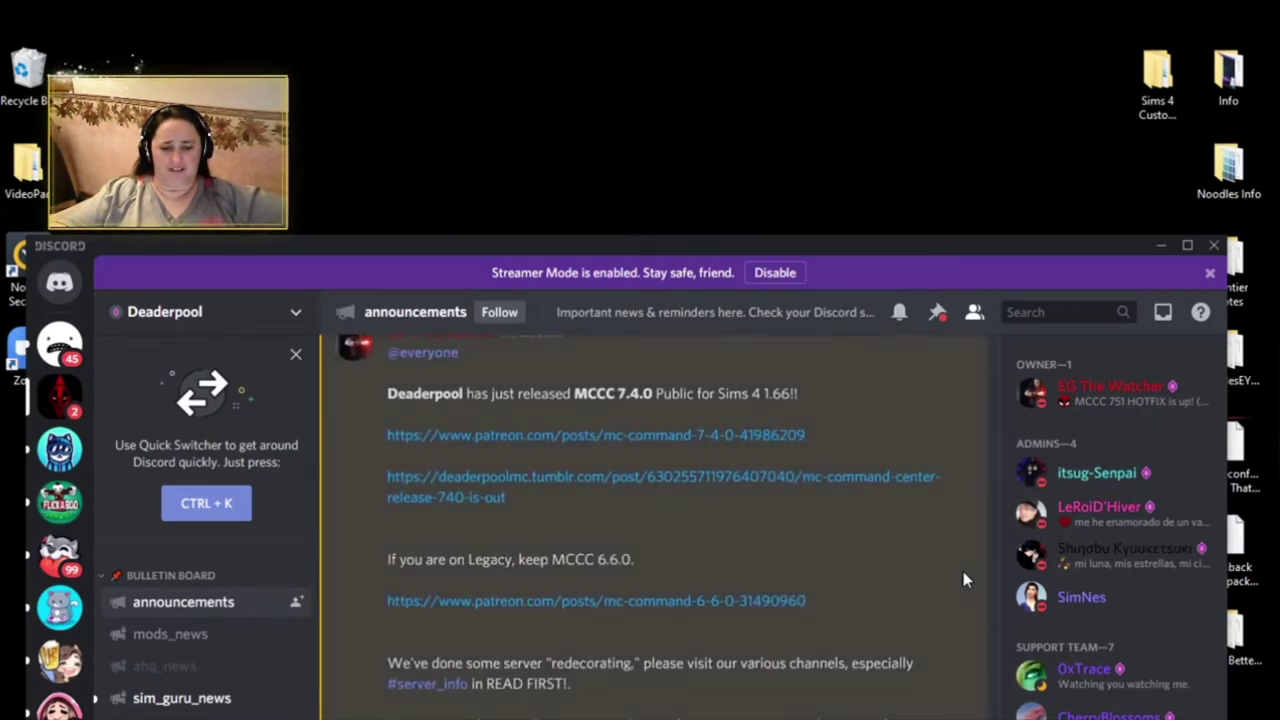
scroll(900, 555, down, 4)
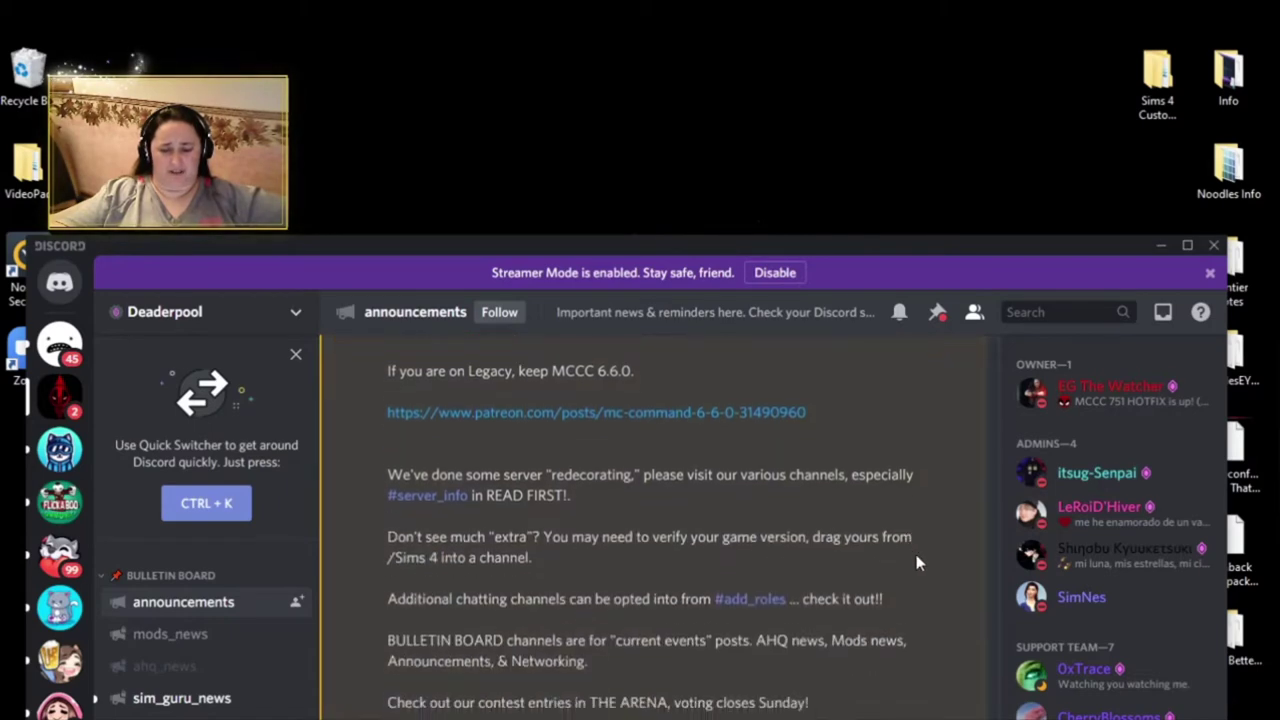
scroll(920, 553, down, 9)
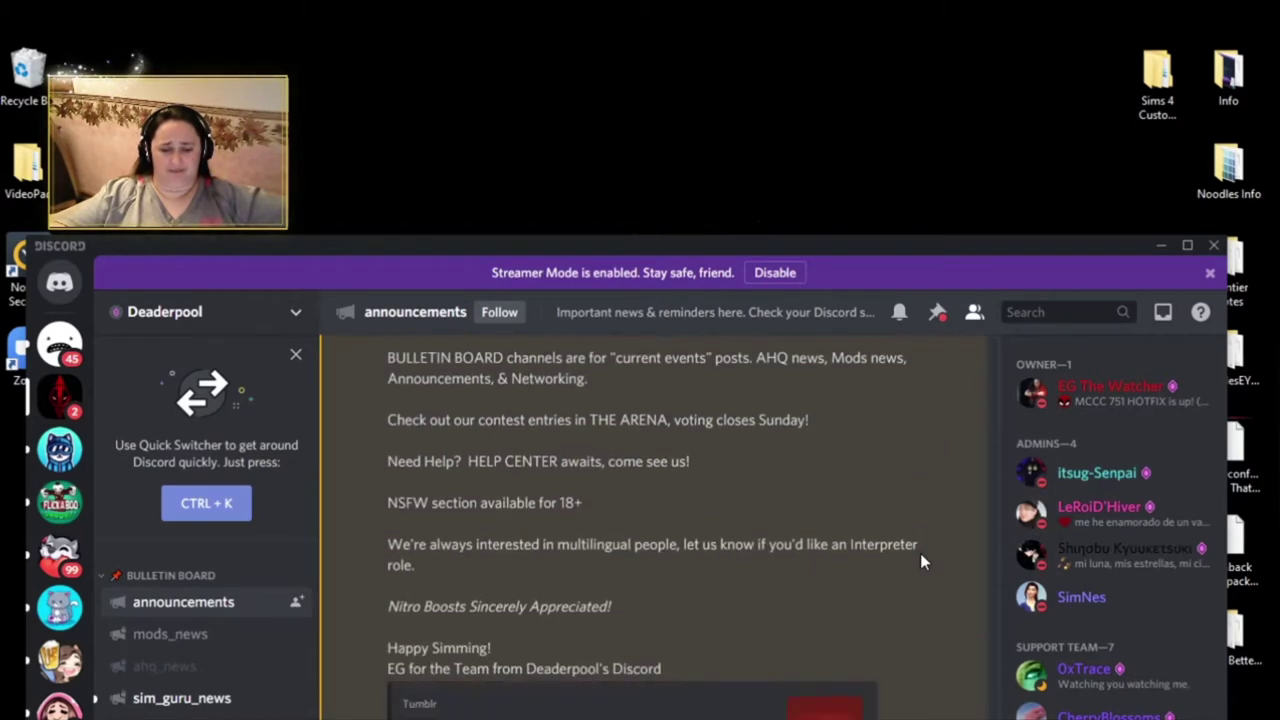
Step: Examine the November announcements on the Sims4Studio windows and doors batch fix, MCCC 7.5.0 and the MCCC 7.5.1 hotfix
scroll(920, 553, down, 8)
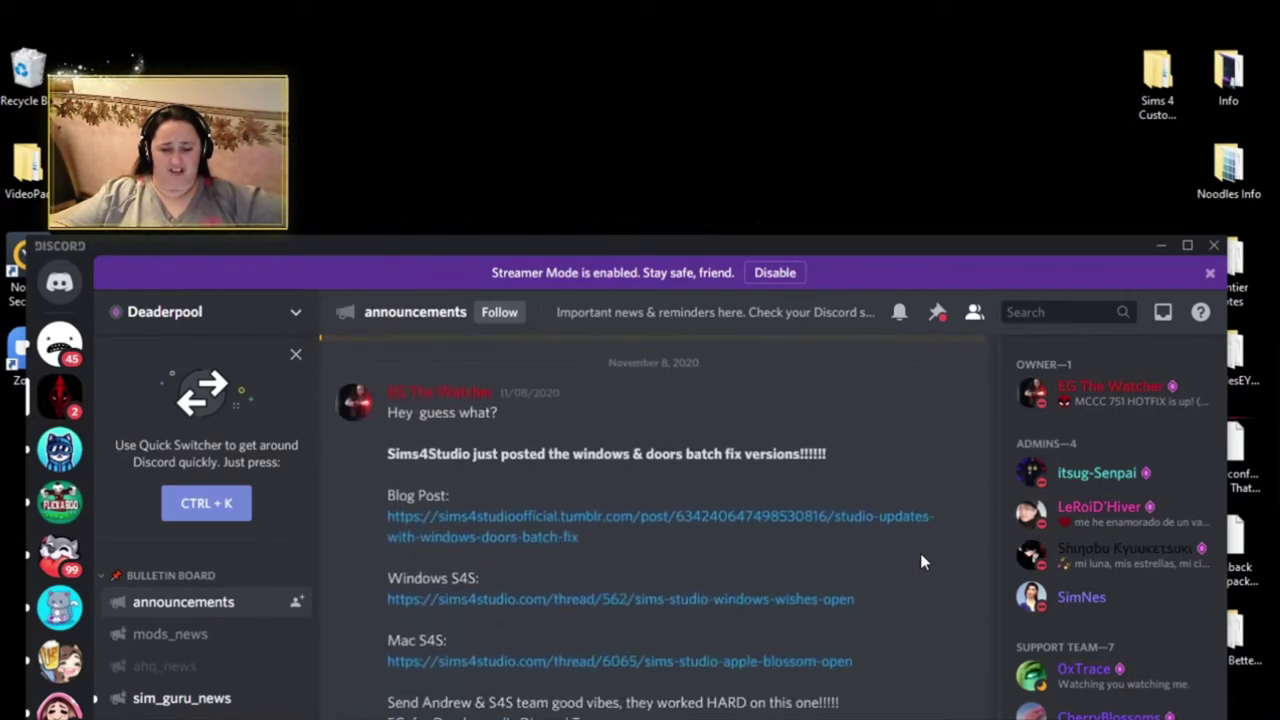
scroll(920, 560, down, 3)
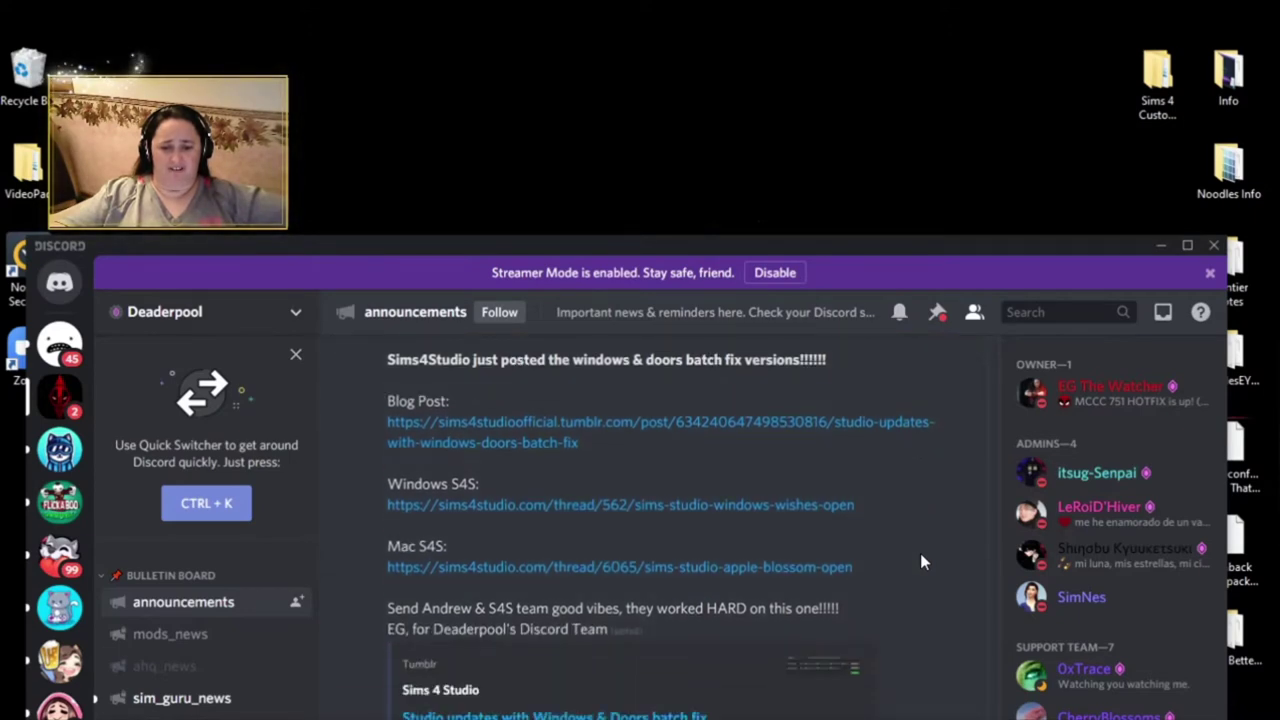
scroll(920, 560, down, 5)
scroll(921, 560, down, 15)
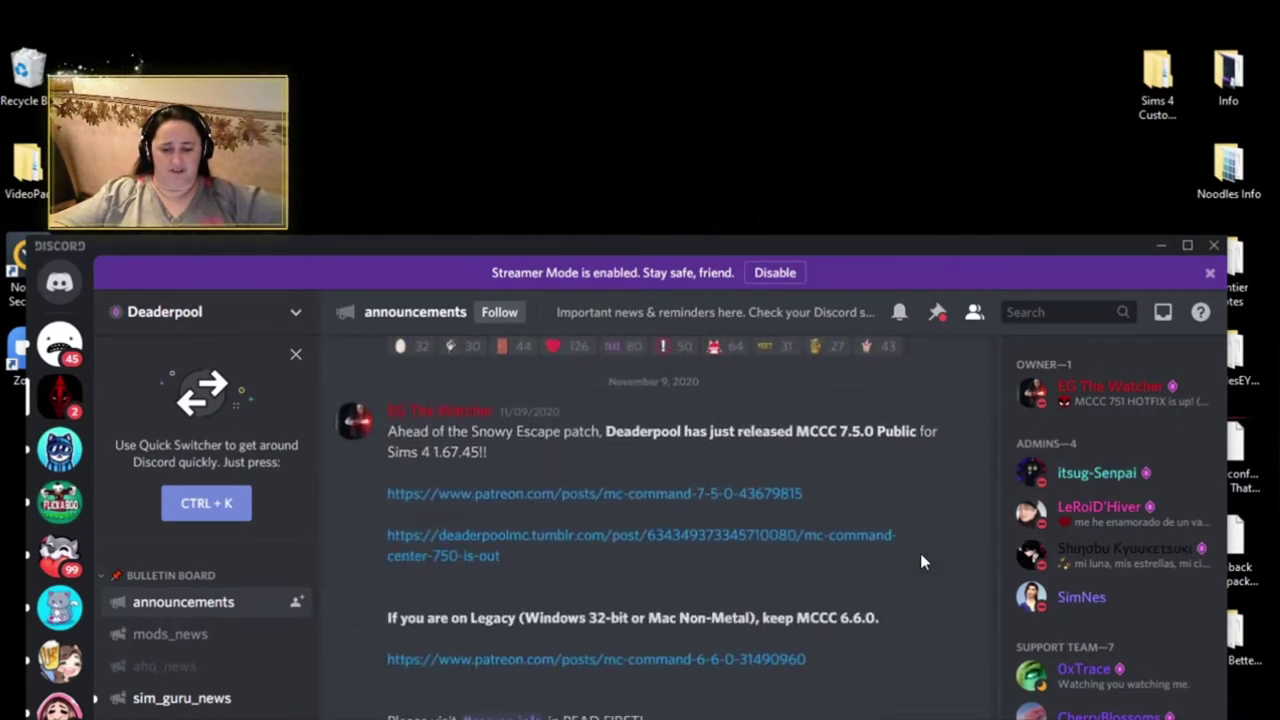
scroll(920, 553, down, 13)
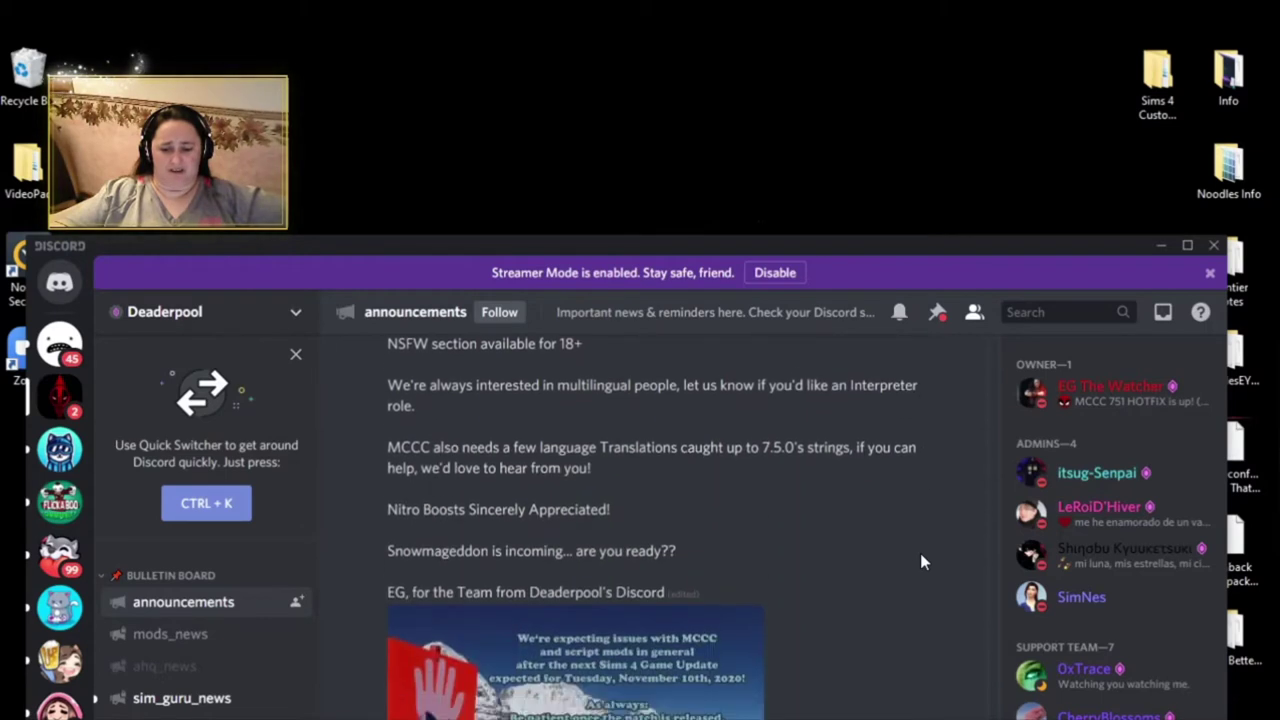
scroll(921, 561, down, 14)
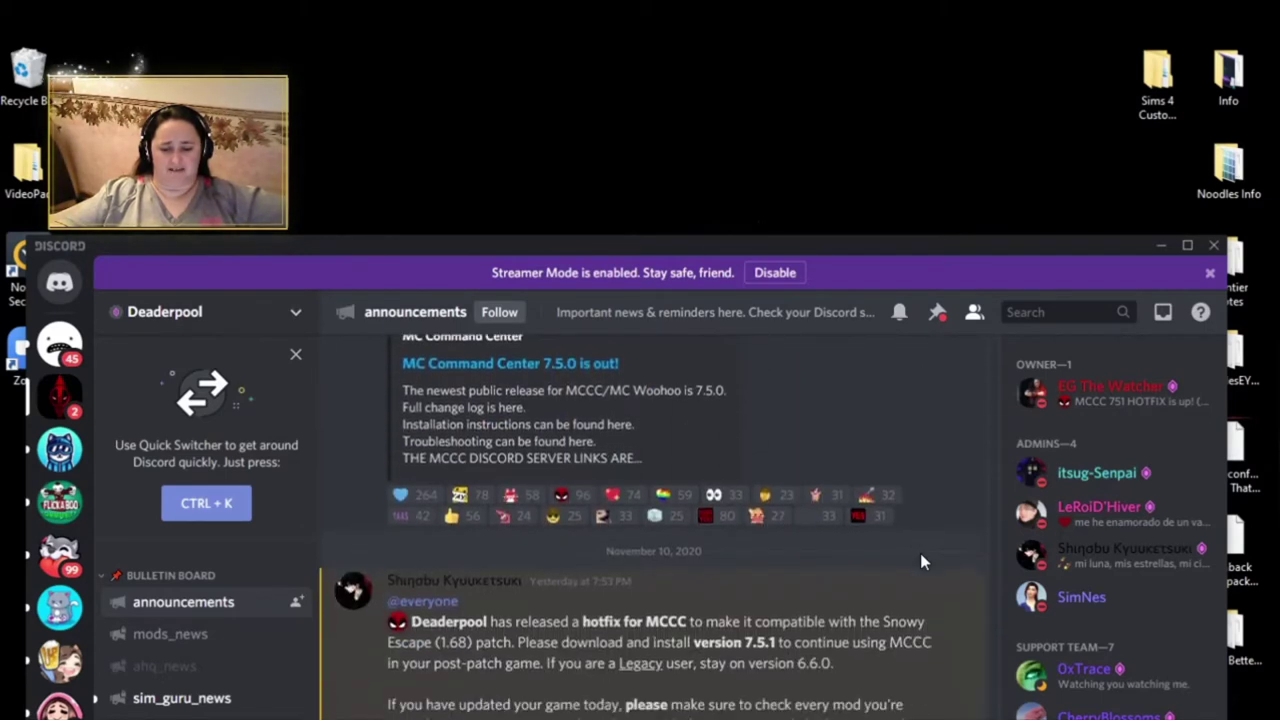
scroll(920, 553, down, 2)
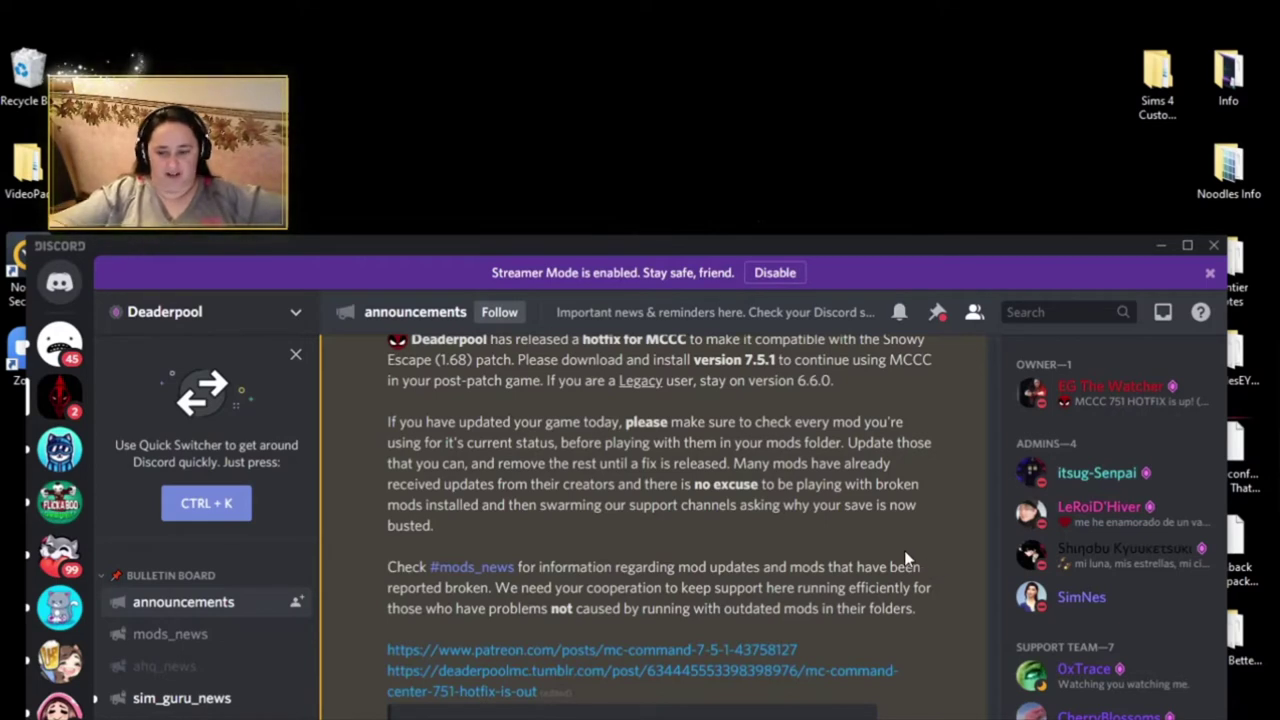
scroll(924, 563, down, 2)
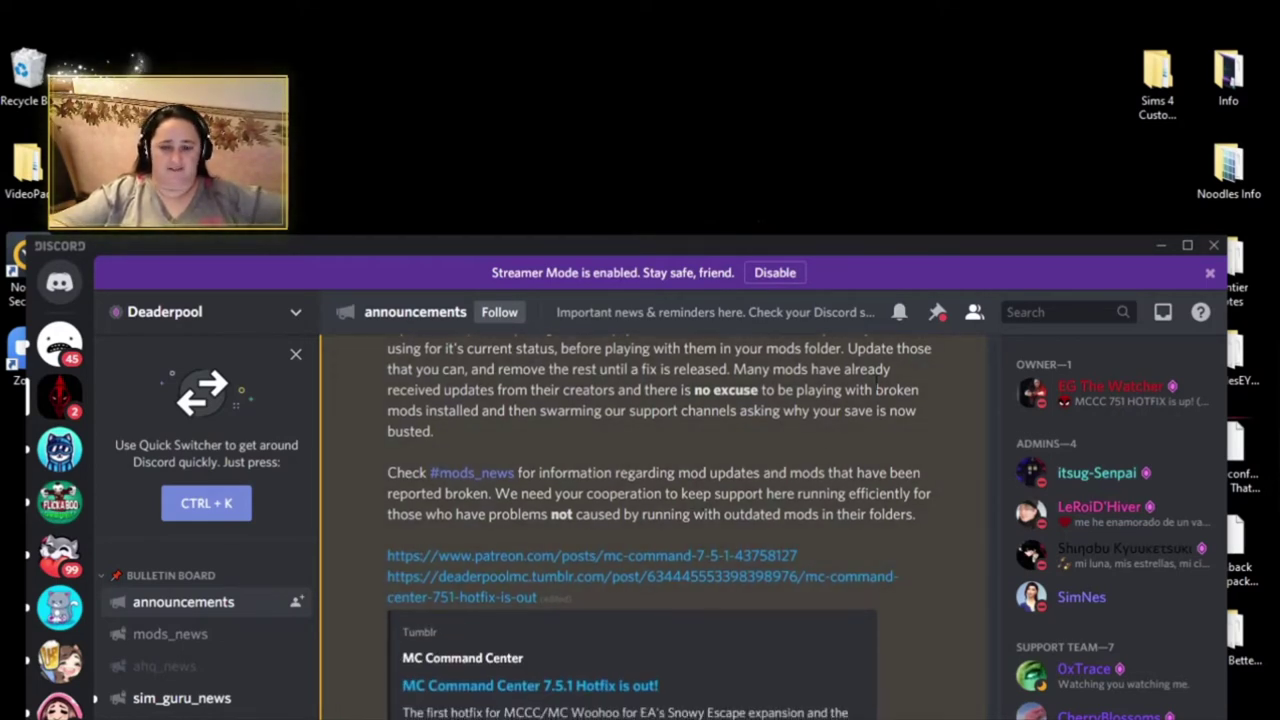
Step: Minimize the Discord window and sign in to Origin by entering the EA account password
drag(1071, 243, 1090, 95)
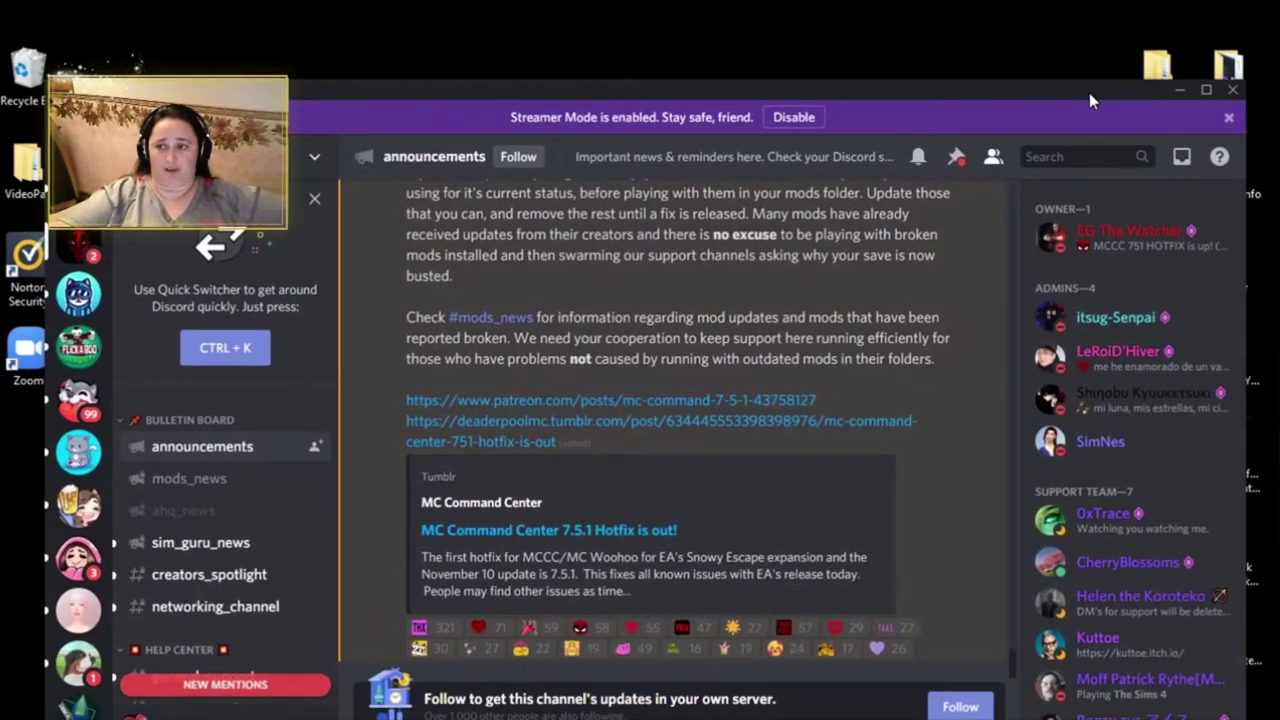
click(1182, 92)
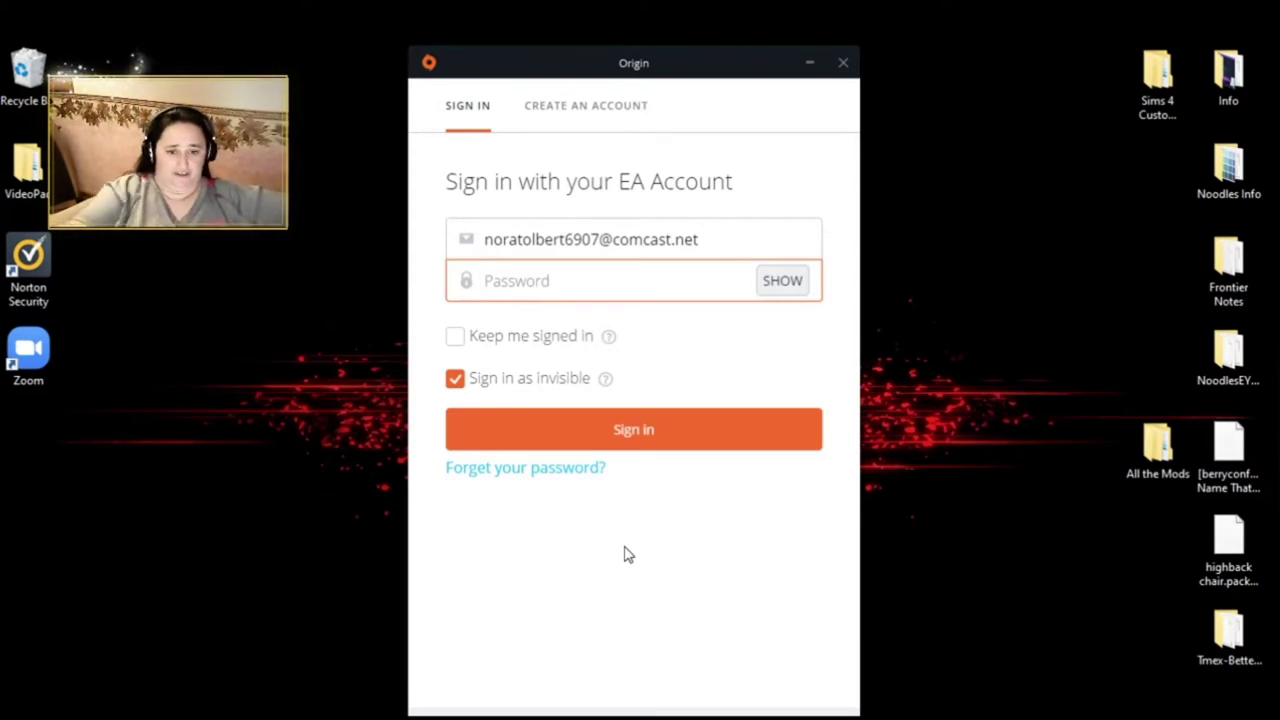
text(•)
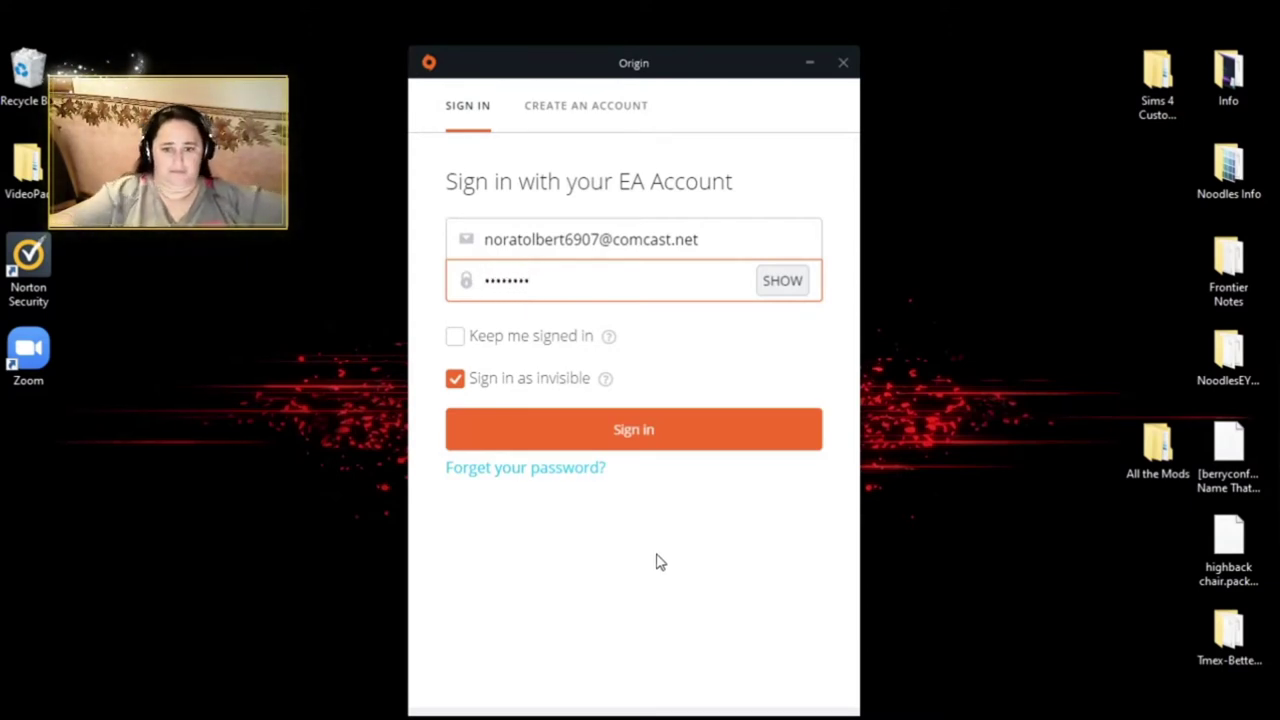
click(658, 445)
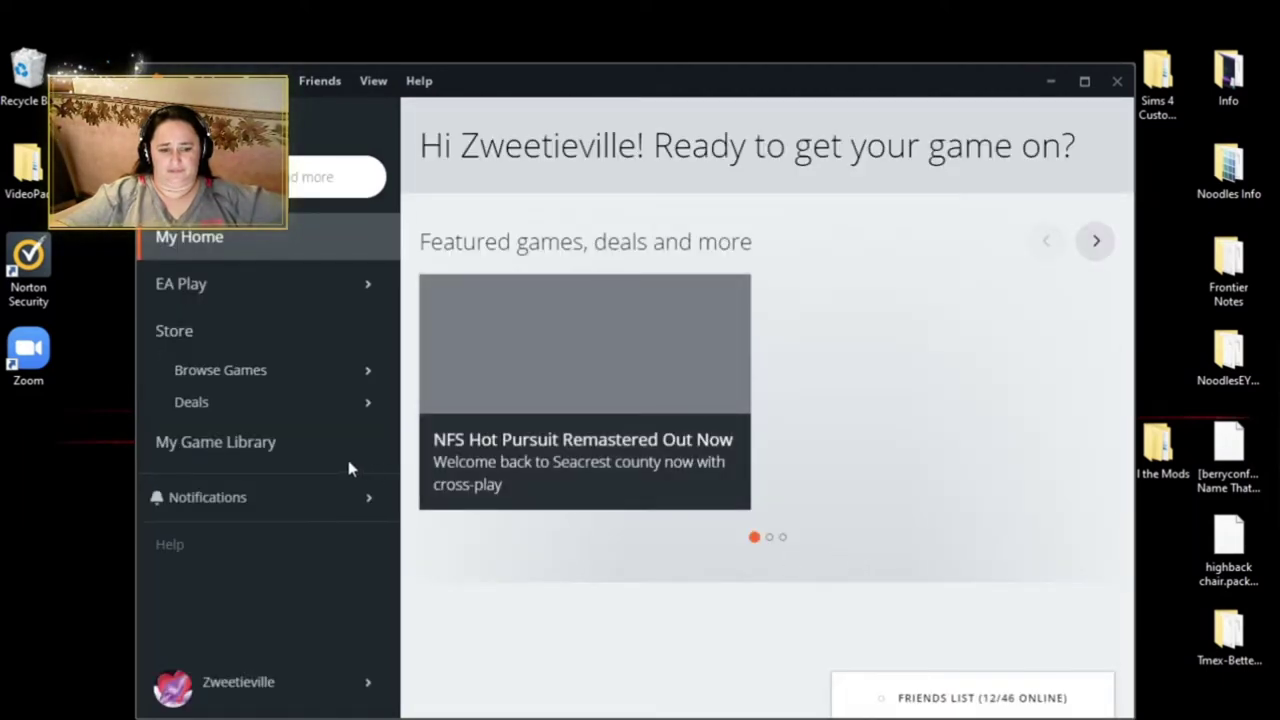
Step: Open The Sims 4 details page from the game library
click(298, 455)
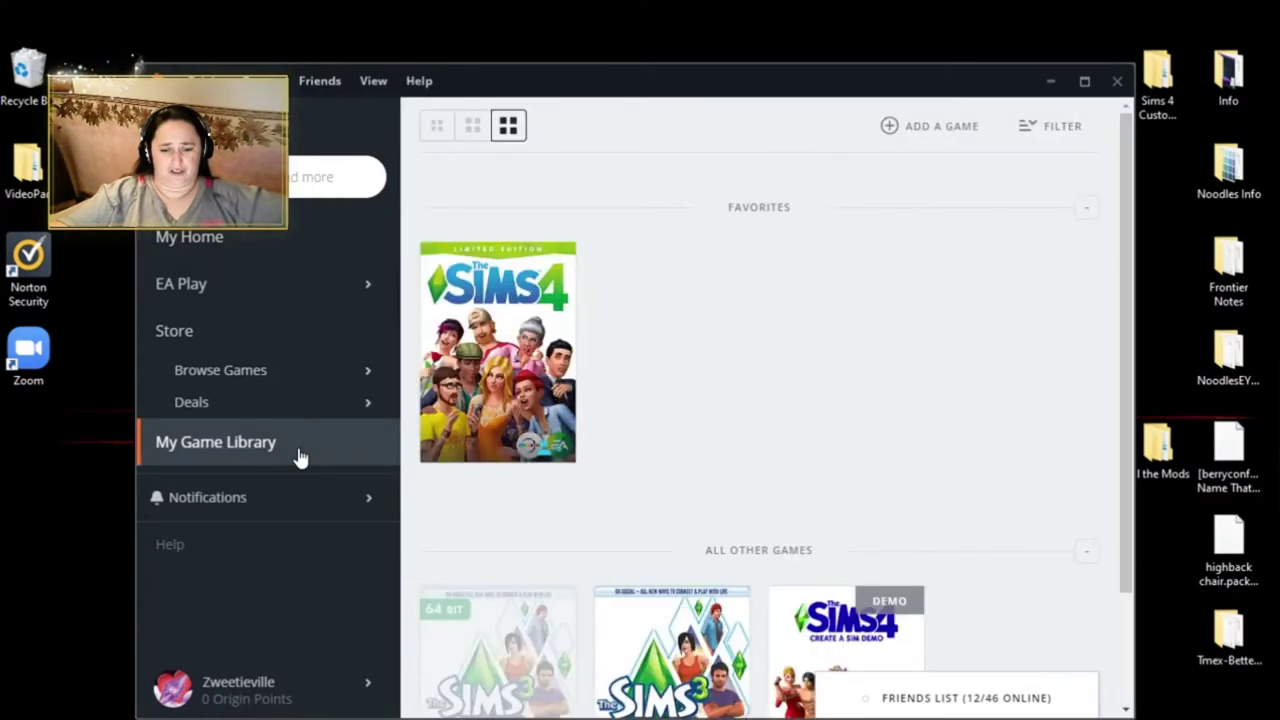
click(510, 412)
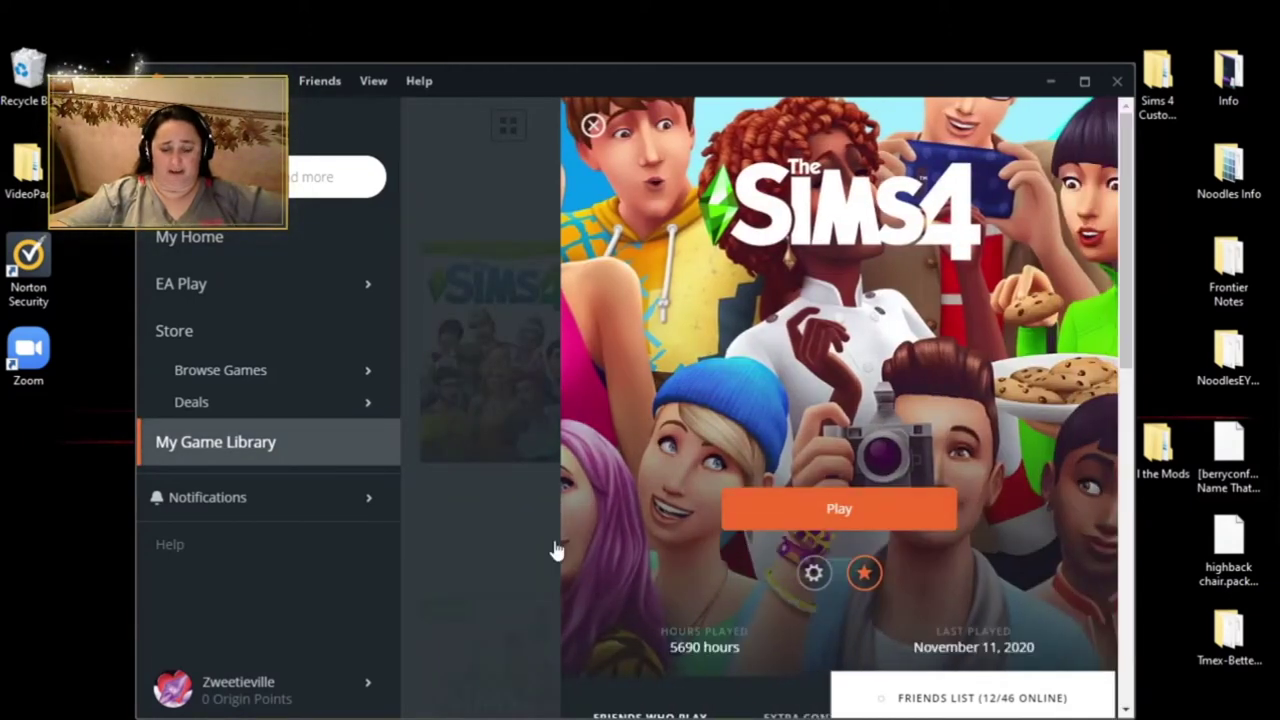
Step: Close the game details page and open the Documents > Electronic Arts > The Sims 4 > Mods folder in File Explorer
click(497, 522)
key(super+e)
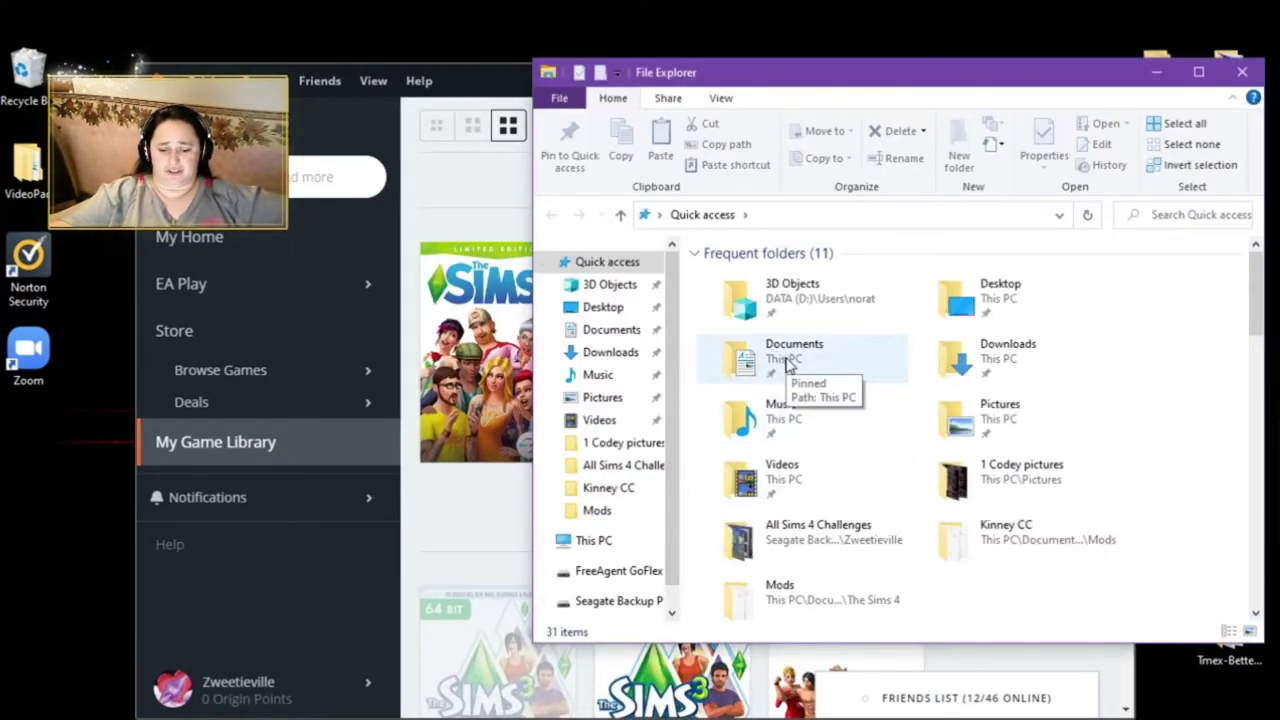
double_click(786, 362)
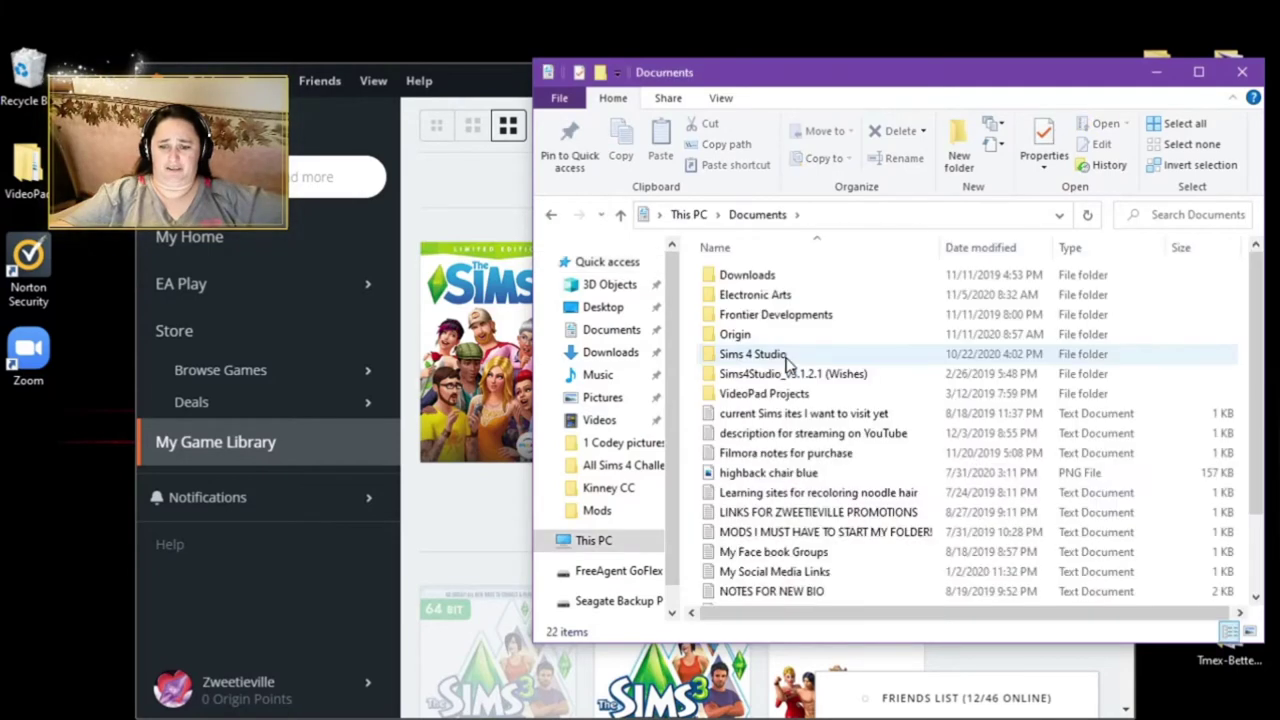
double_click(785, 303)
double_click(786, 300)
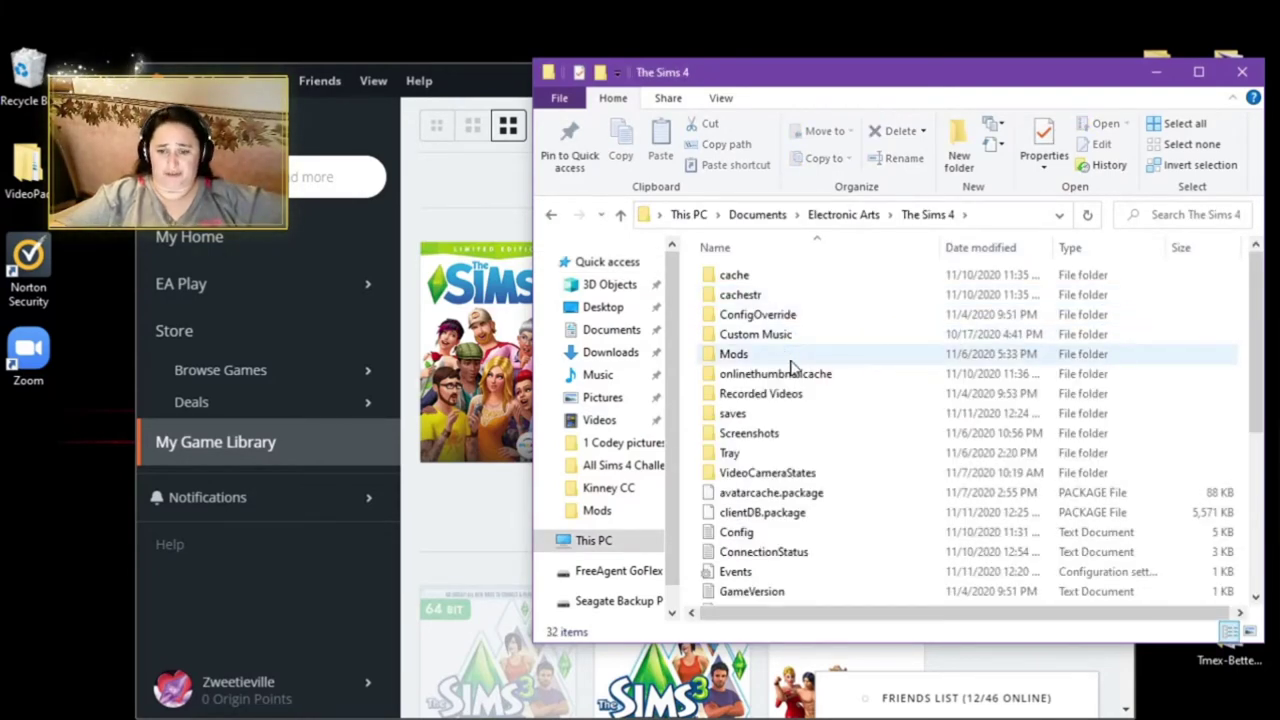
drag(838, 84, 551, 74)
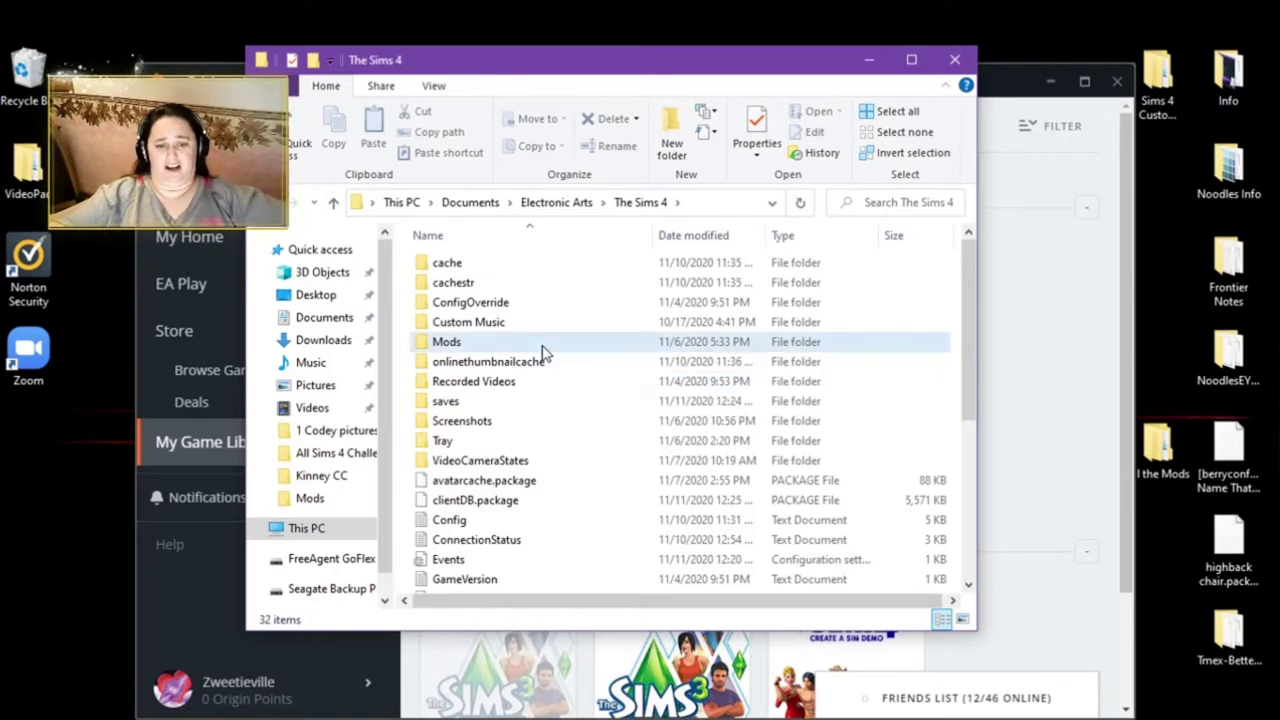
drag(543, 352, 612, 347)
double_click(610, 347)
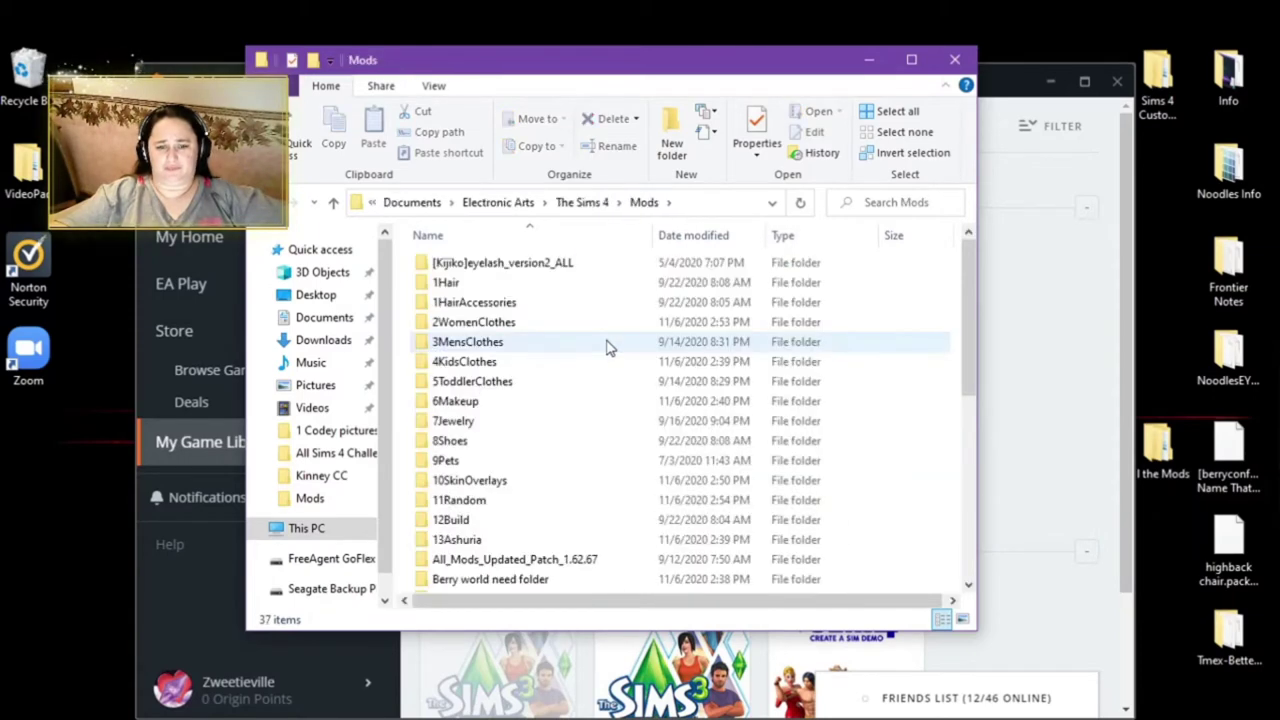
Step: Move the TwistedMexi - TOOL v2.0.2 folder and the Tmex-AlwaysTesting.ts4script file from the Mods folder to the desktop
scroll(625, 350, down, 4)
scroll(630, 364, down, 3)
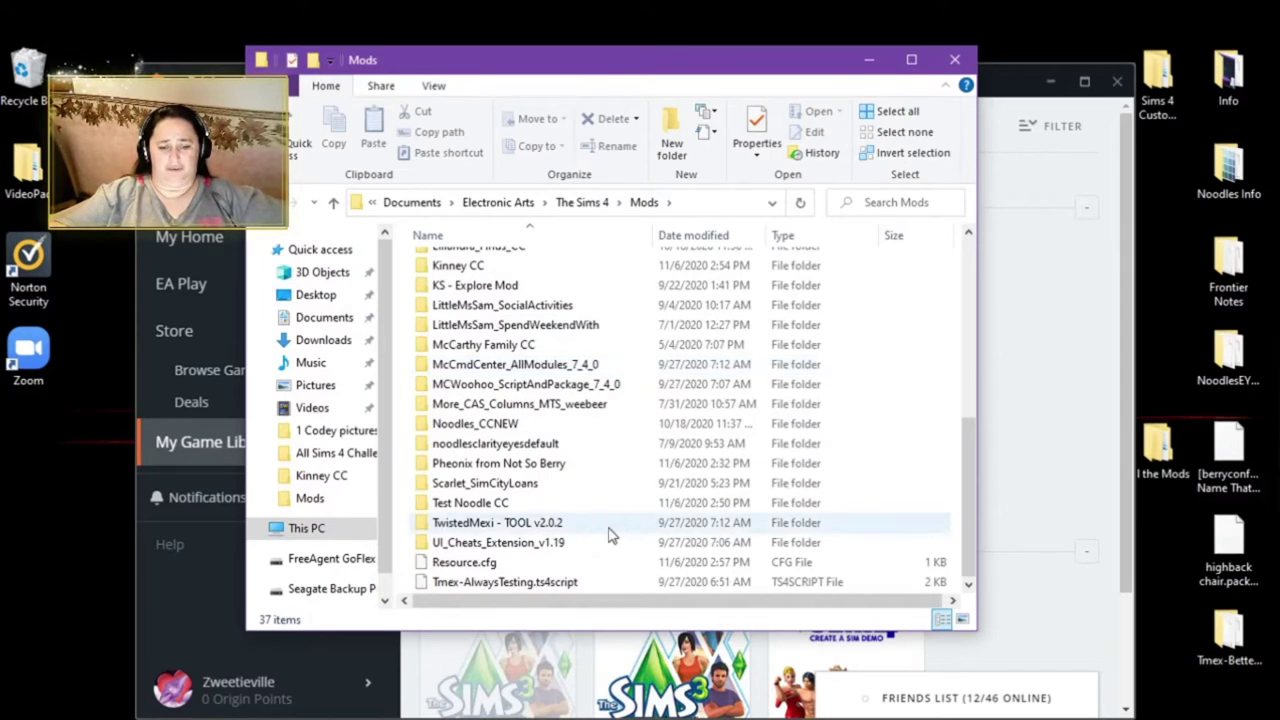
click(565, 534)
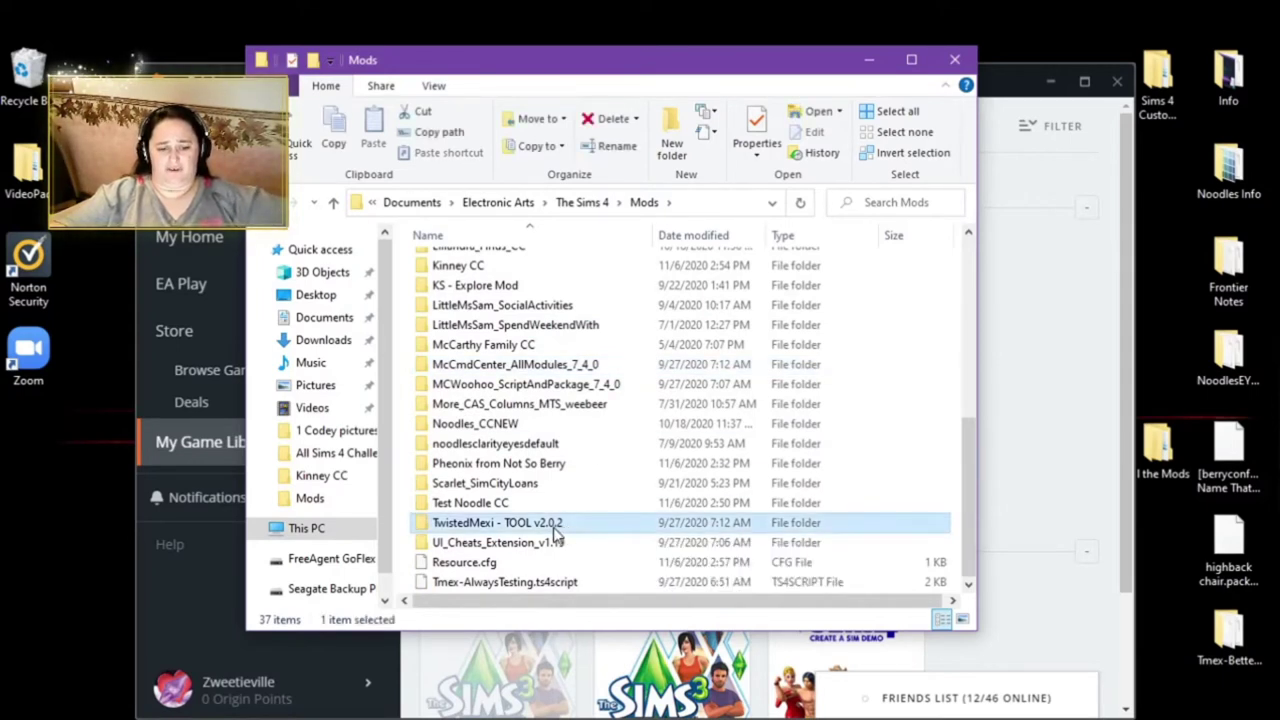
drag(556, 533, 1160, 538)
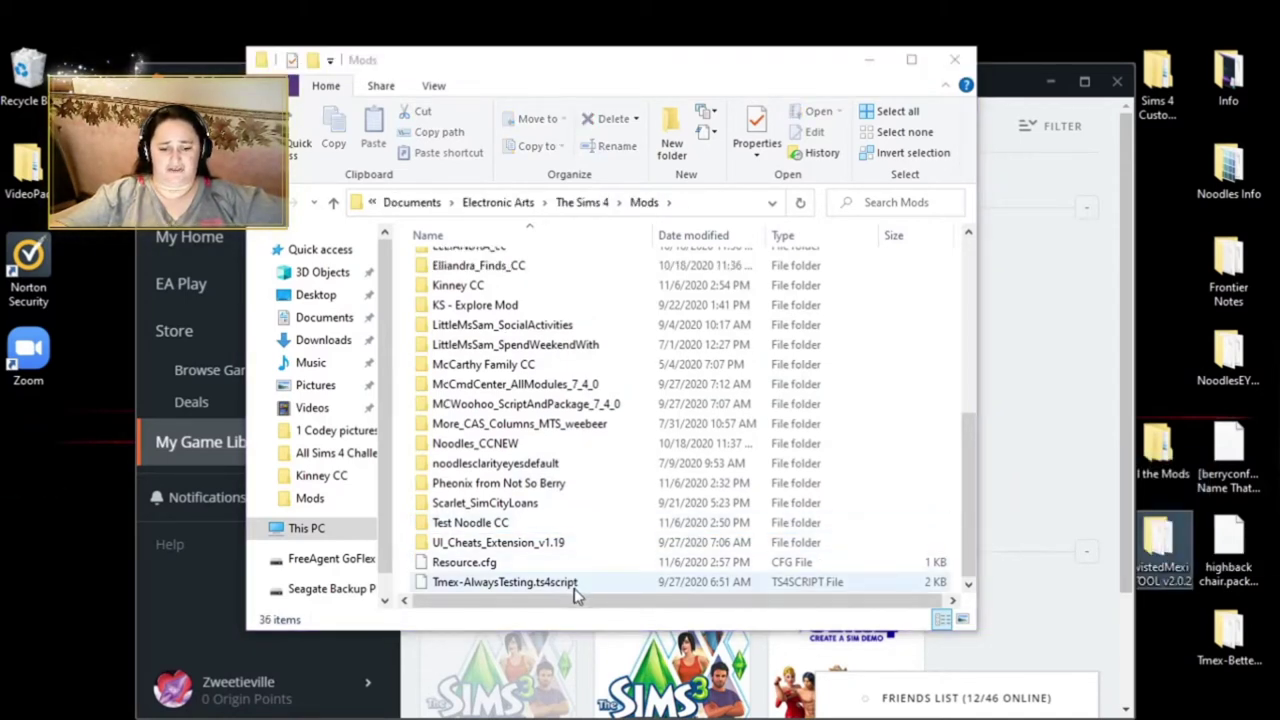
click(548, 589)
drag(548, 589, 1160, 648)
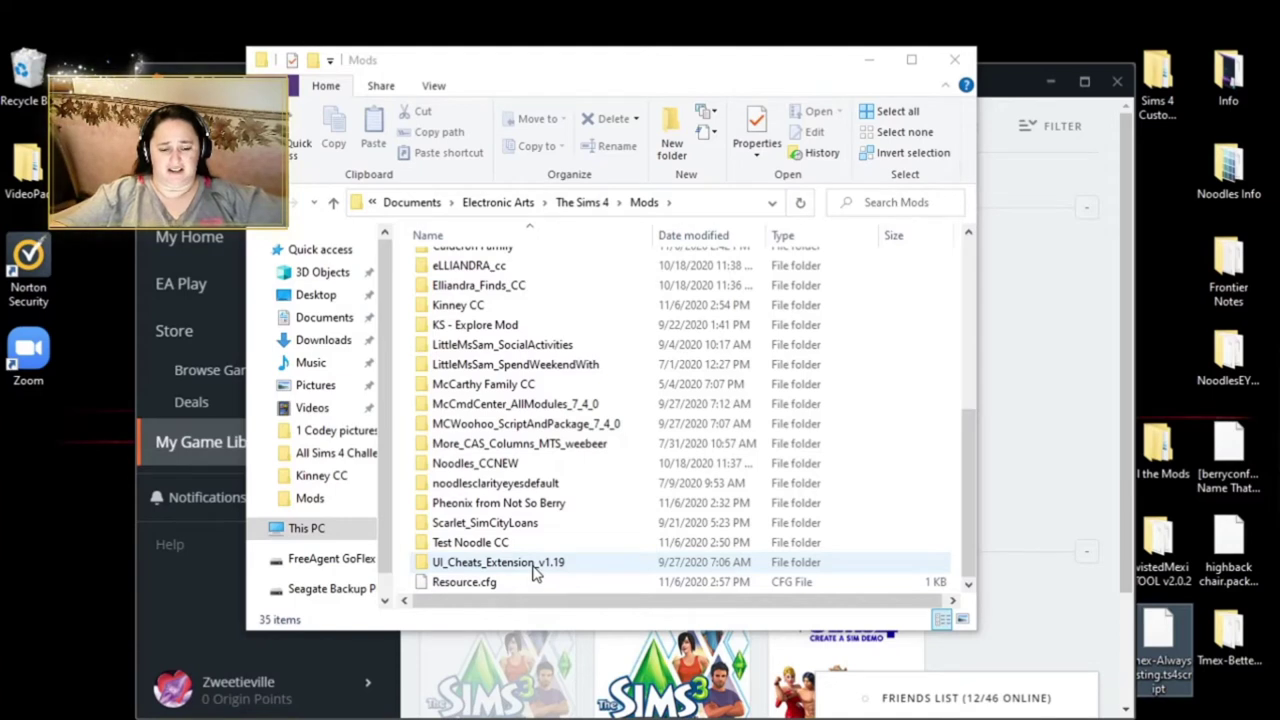
Step: Switch to weerbesu's Patreon page in Microsoft Edge and find the More Columns in CAS v1.13 post
key(alt+Tab)
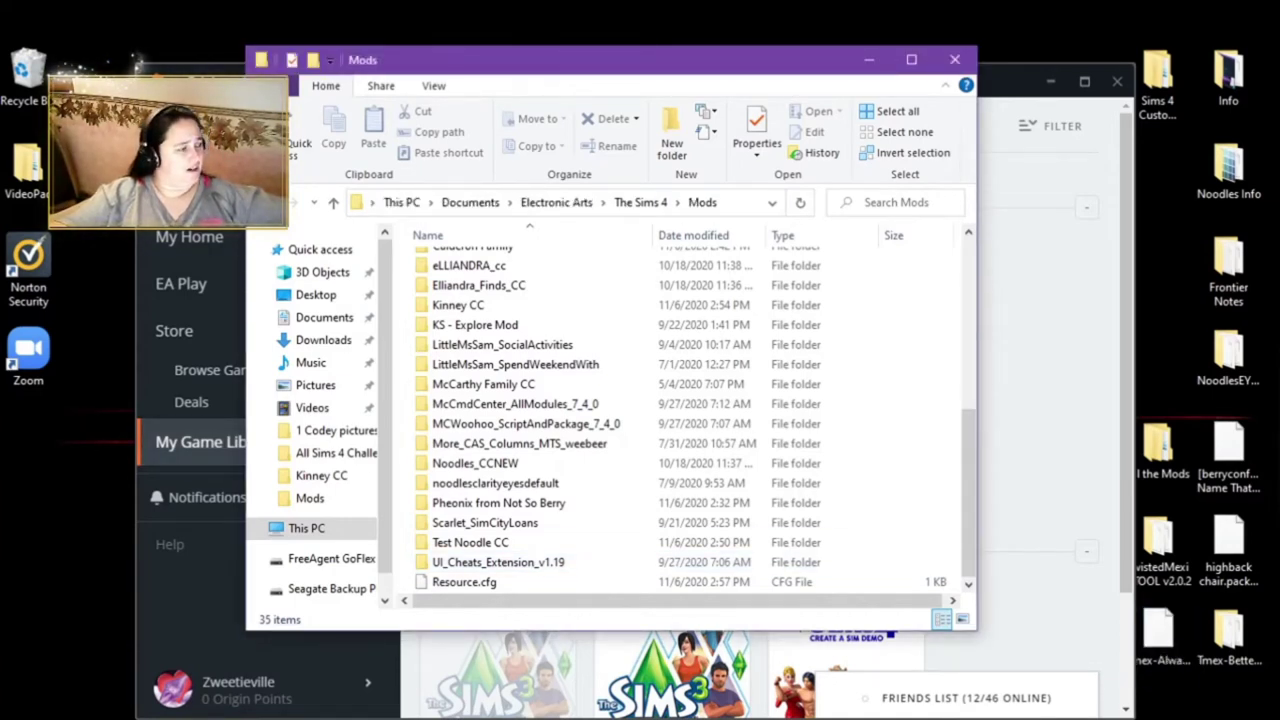
key(alt+Tab)
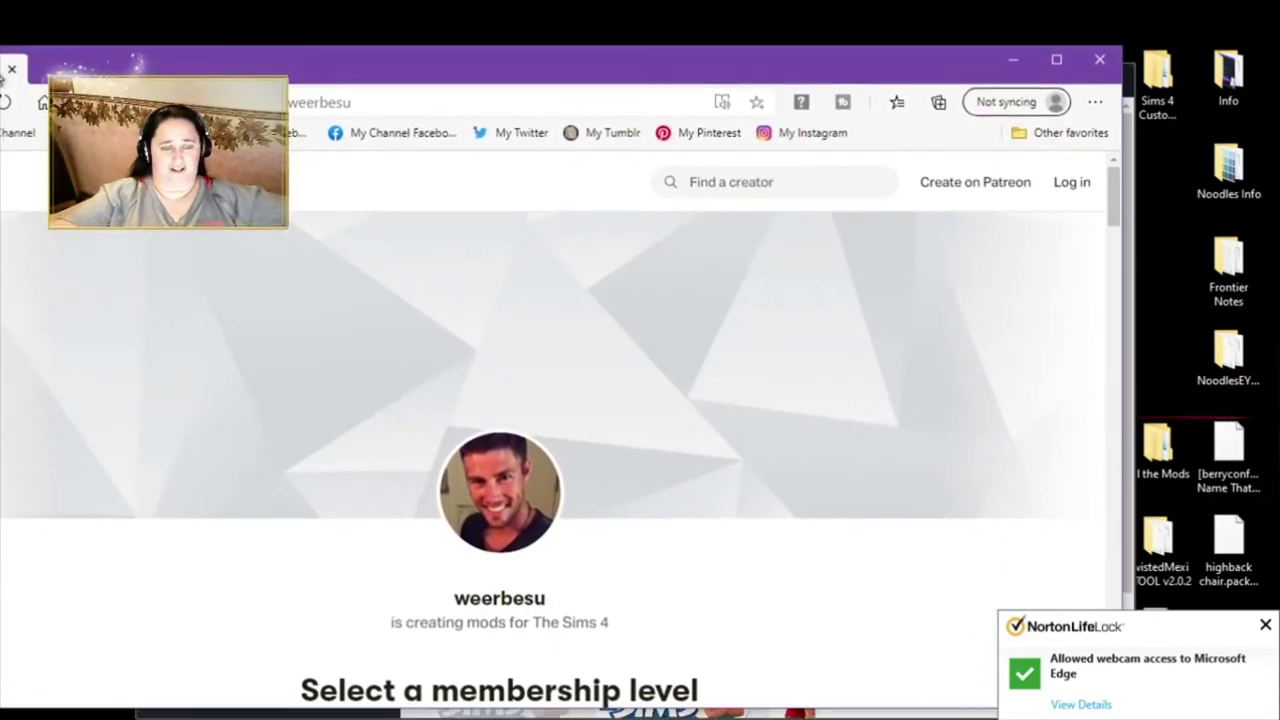
drag(5, 80, 118, 66)
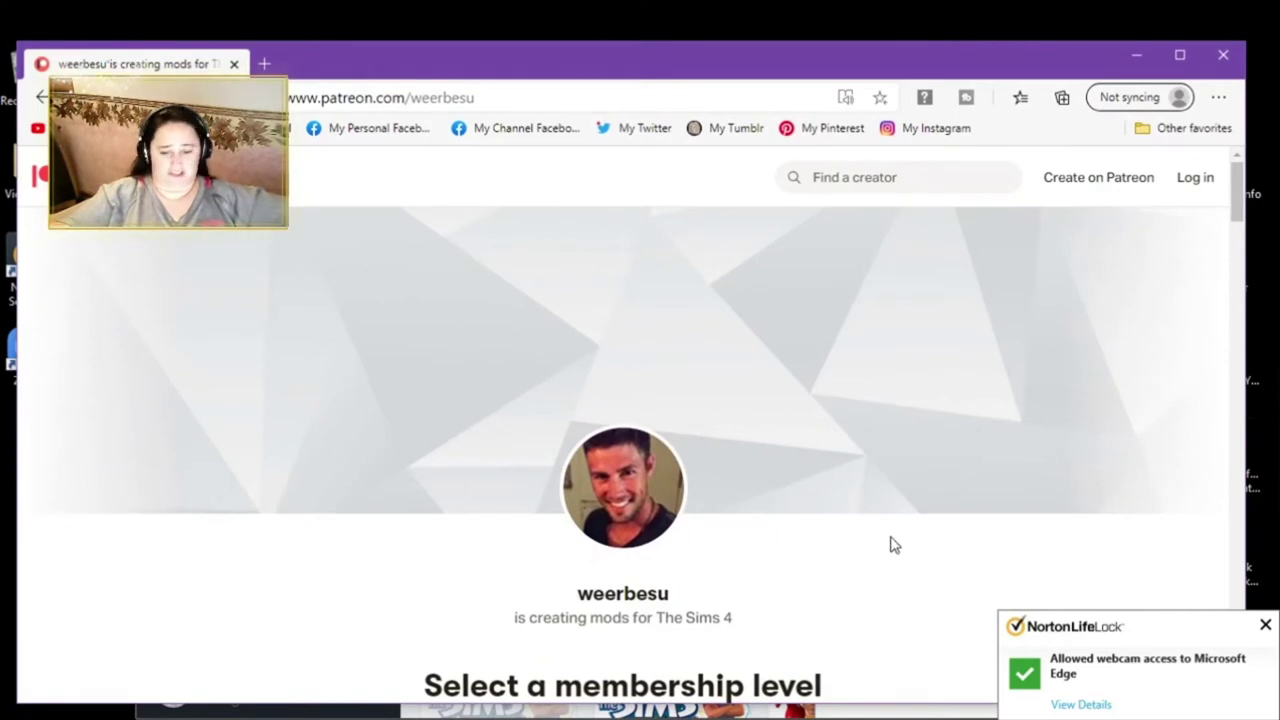
scroll(888, 540, down, 6)
scroll(893, 542, down, 10)
scroll(893, 542, down, 5)
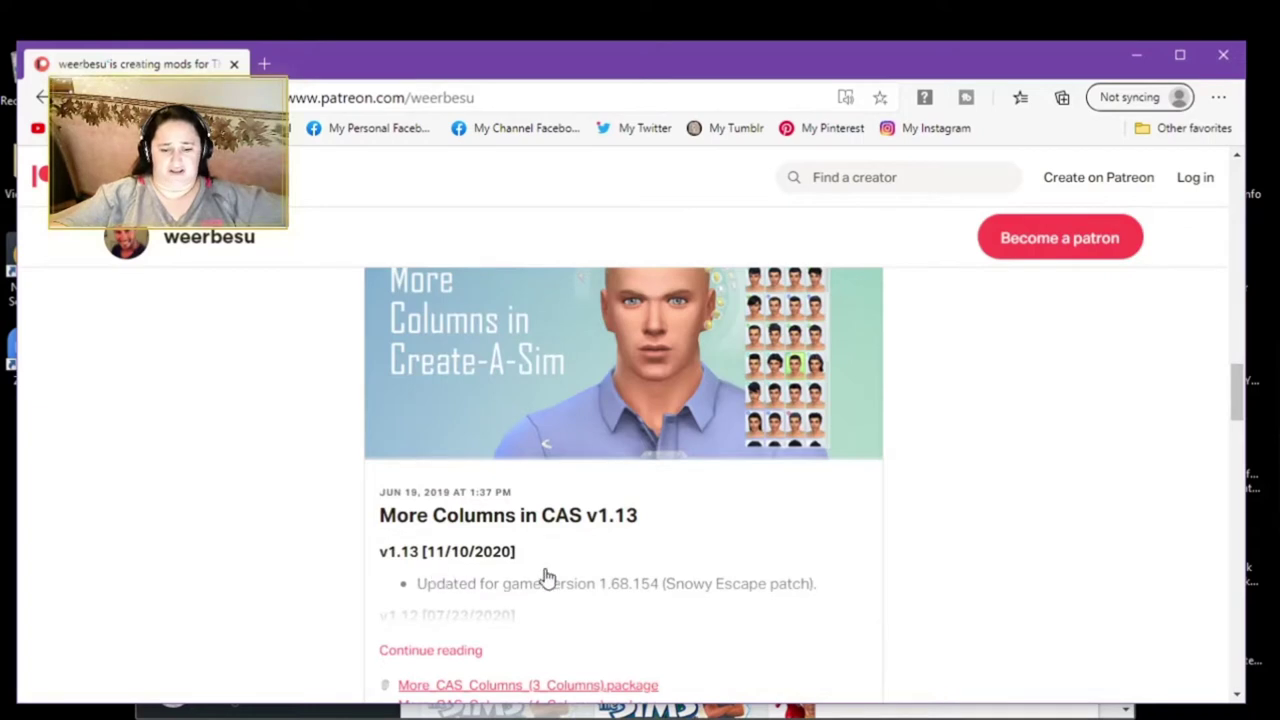
scroll(500, 588, down, 2)
scroll(500, 586, up, 2)
scroll(447, 550, down, 1)
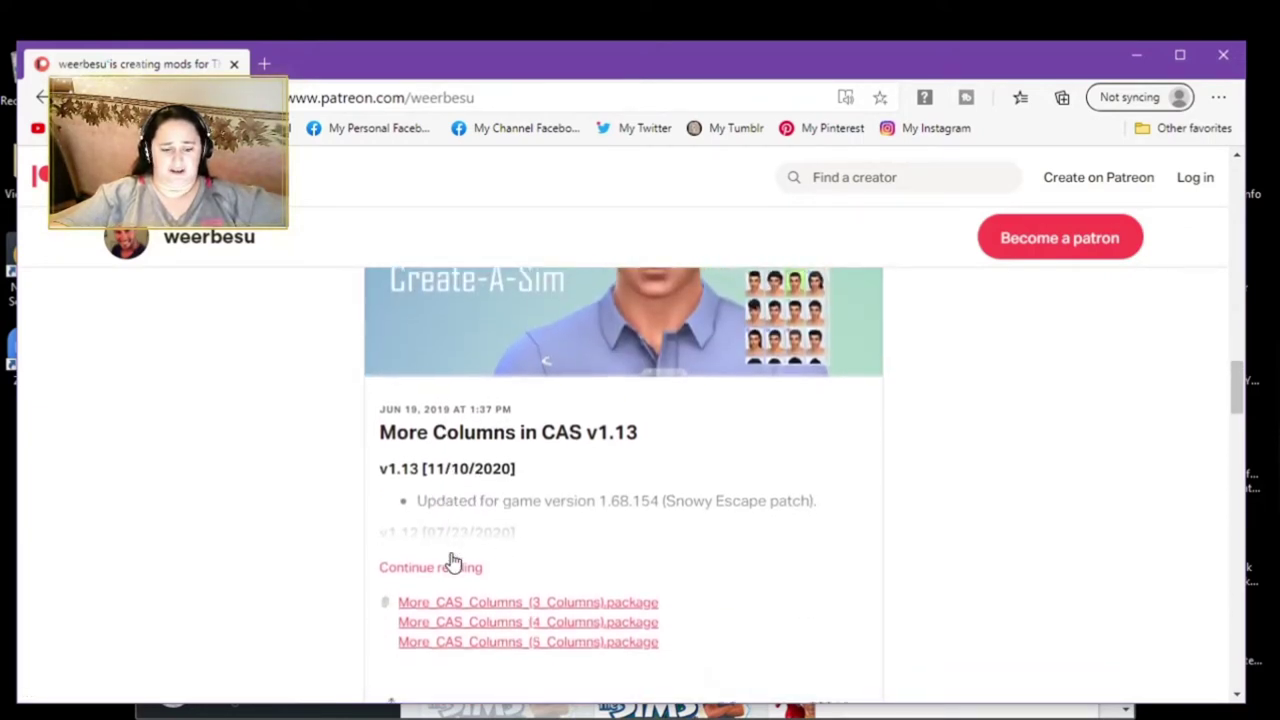
Step: Download a More_CAS_Columns package from the post, logging in to Patreon with the saved account credentials
right_click(464, 630)
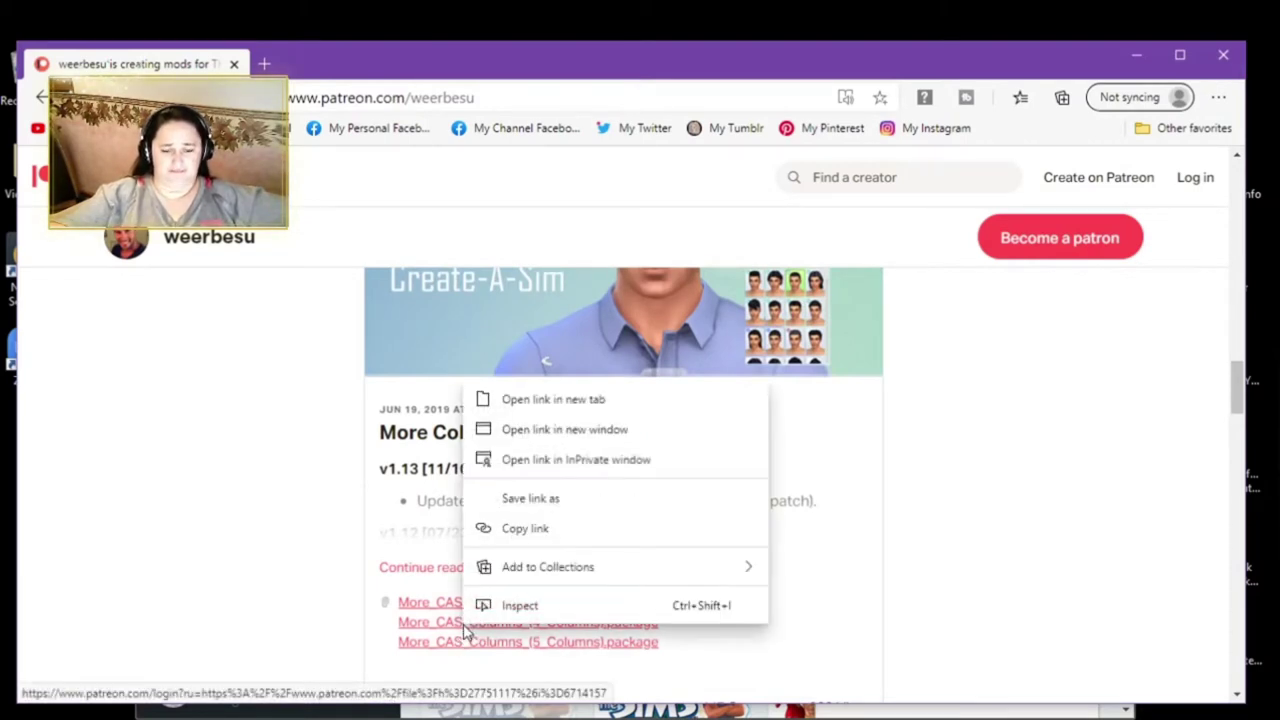
click(366, 630)
click(465, 634)
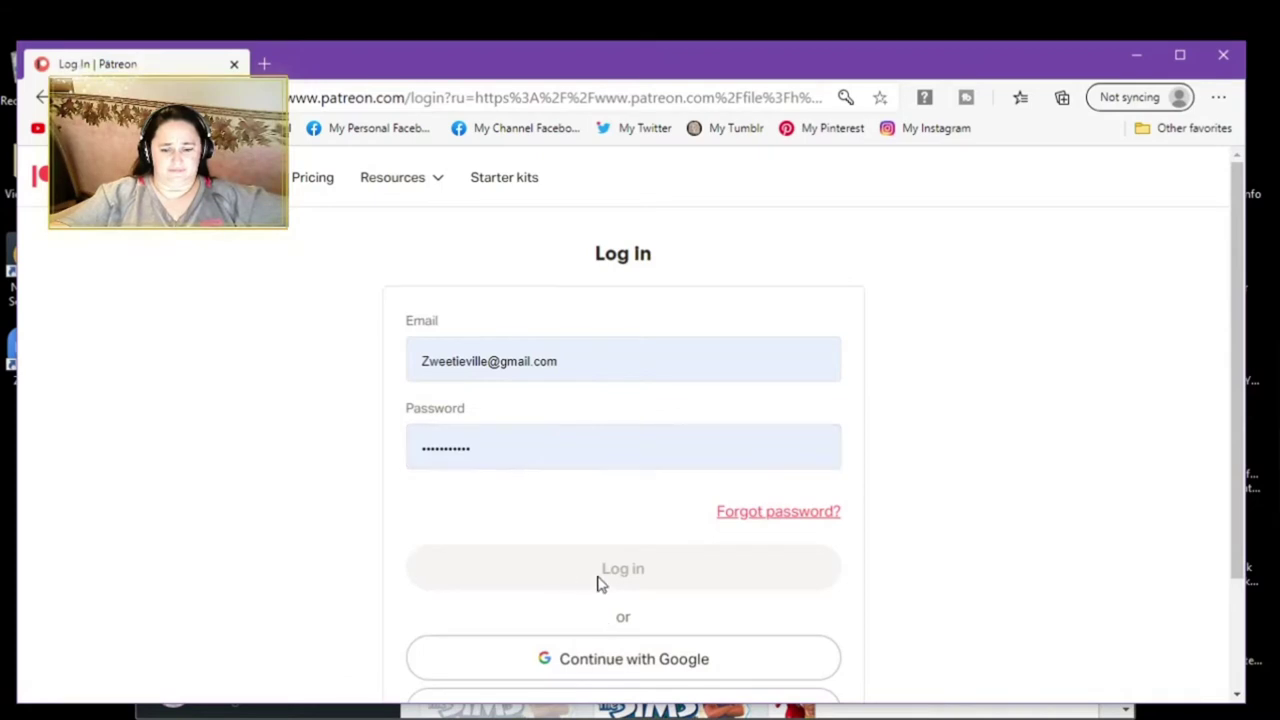
click(637, 570)
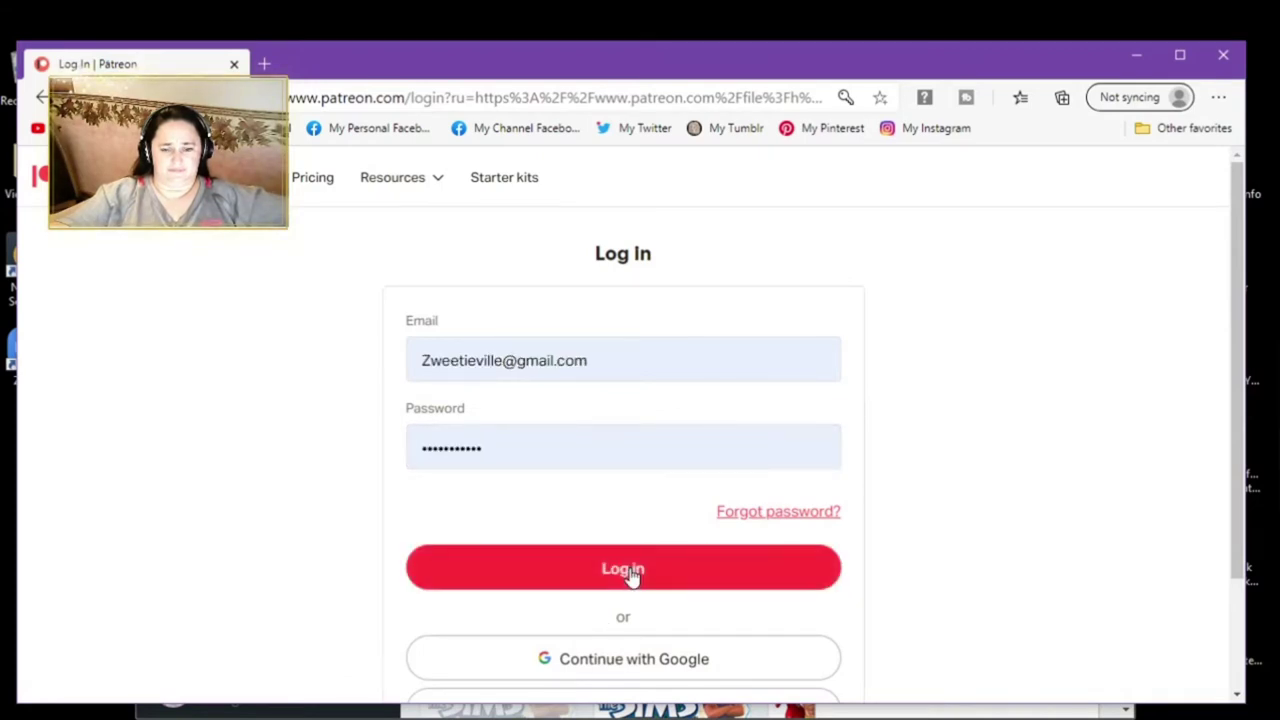
click(632, 573)
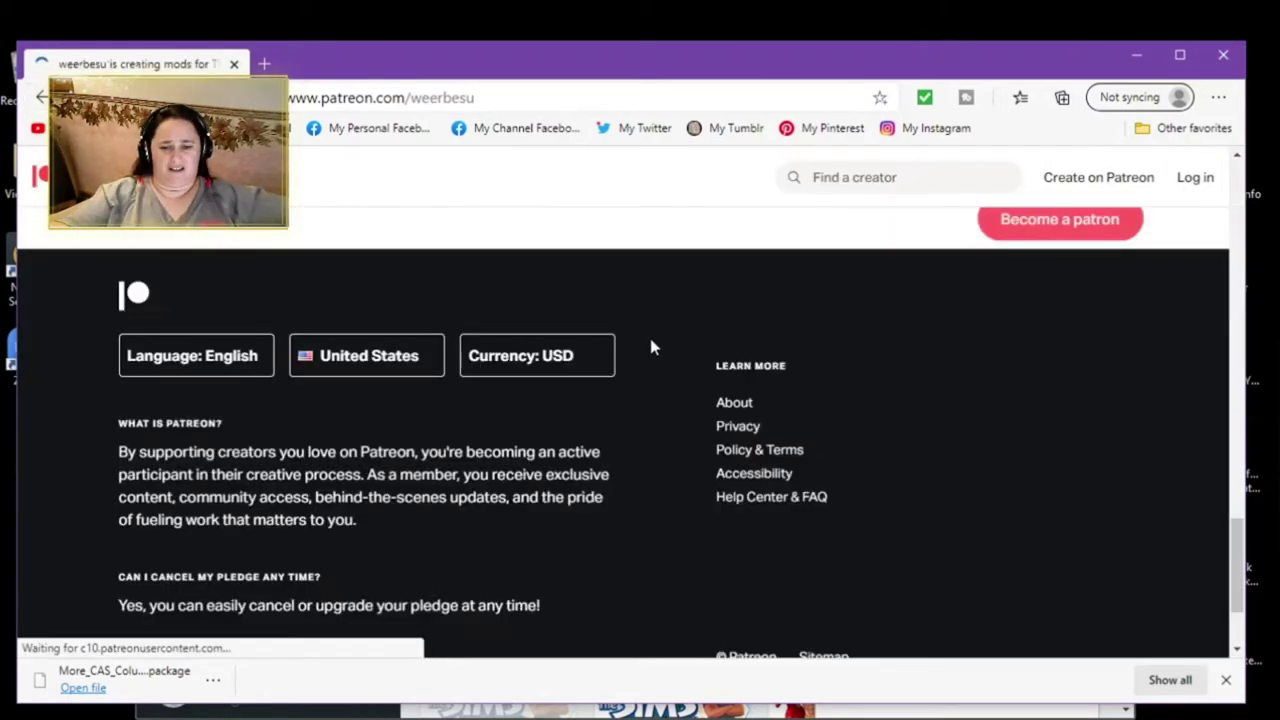
Step: Find the UI Cheats Extension v1.20 post and download UI_Cheats_Extension_v1.20.zip
scroll(652, 400, up, 5)
scroll(655, 408, up, 15)
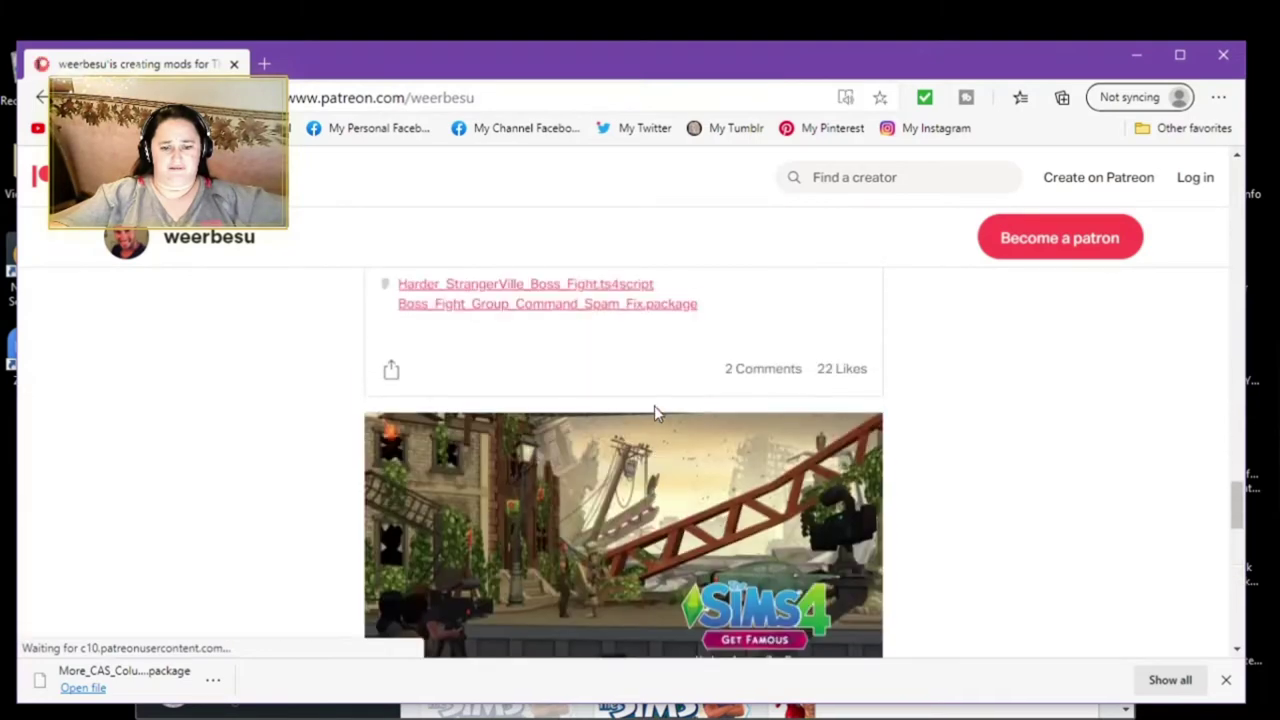
scroll(655, 406, up, 10)
scroll(654, 405, down, 8)
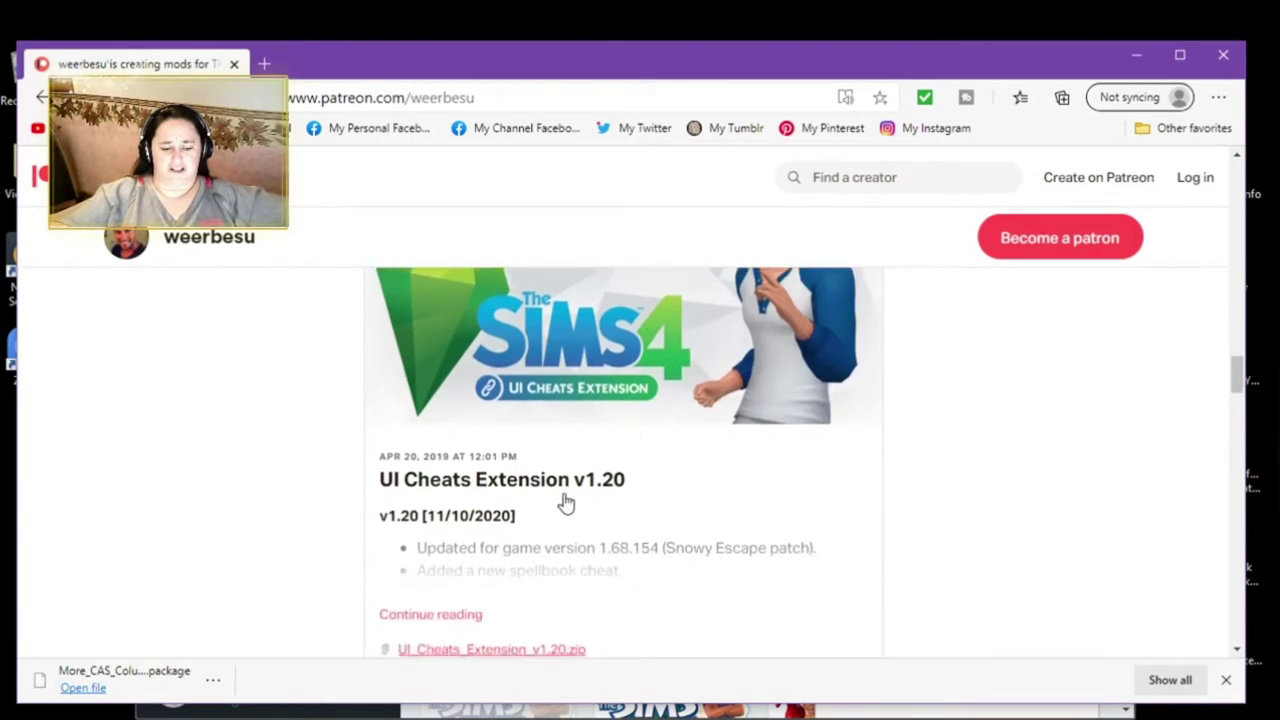
scroll(540, 504, down, 1)
click(495, 503)
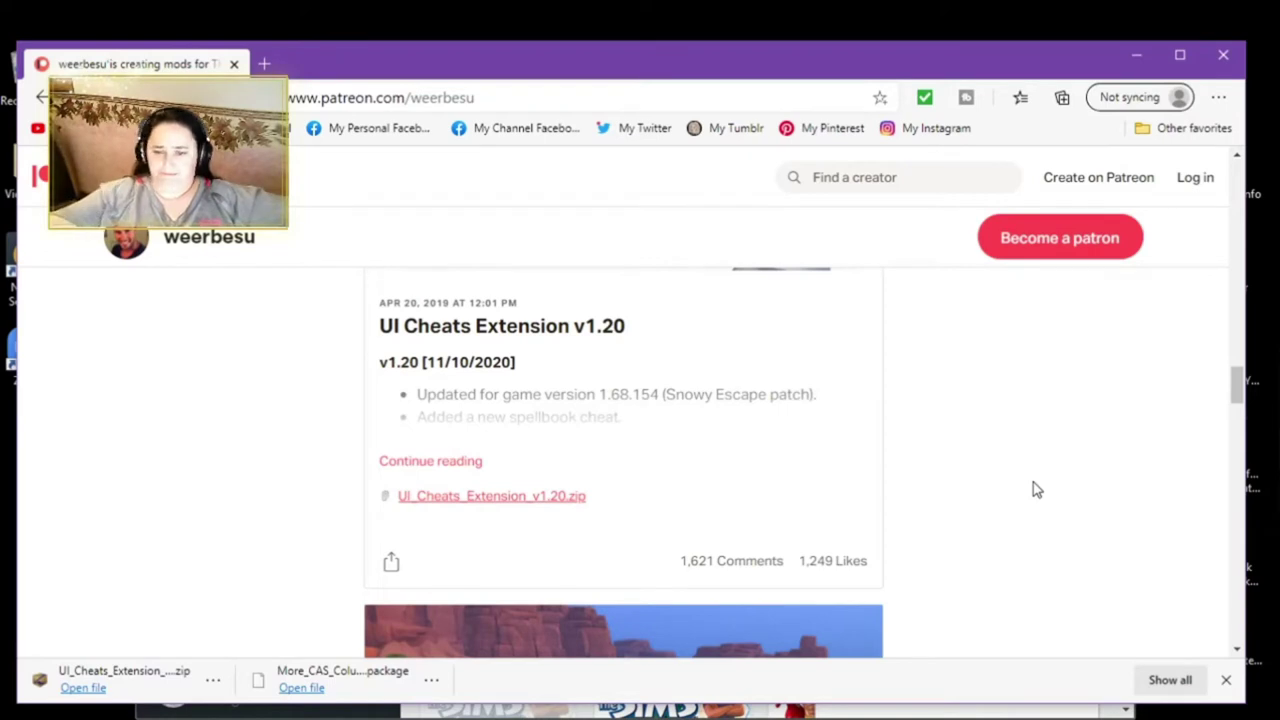
Step: Review weerbesu's mod posts from More Columns in CAS to Higher Acting Gig Payouts & Royalty Payments, and close the Patreon window
scroll(925, 459, up, 2)
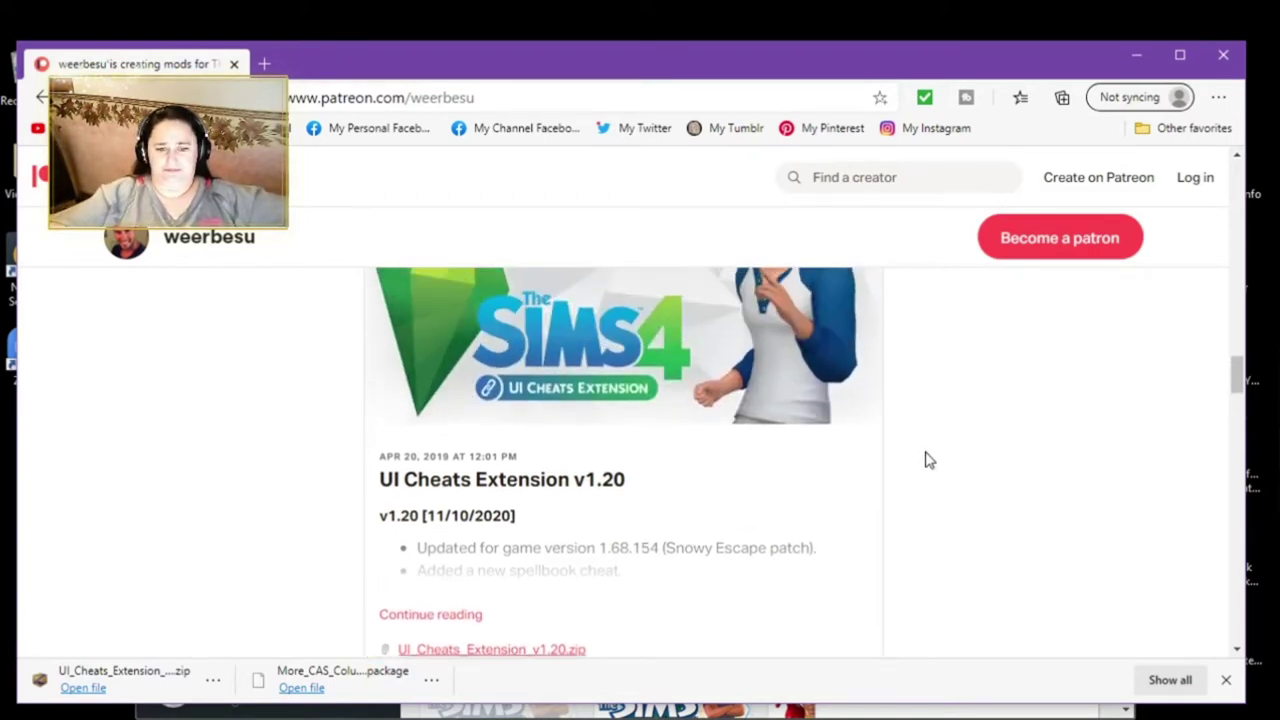
scroll(925, 459, up, 3)
scroll(925, 459, up, 3)
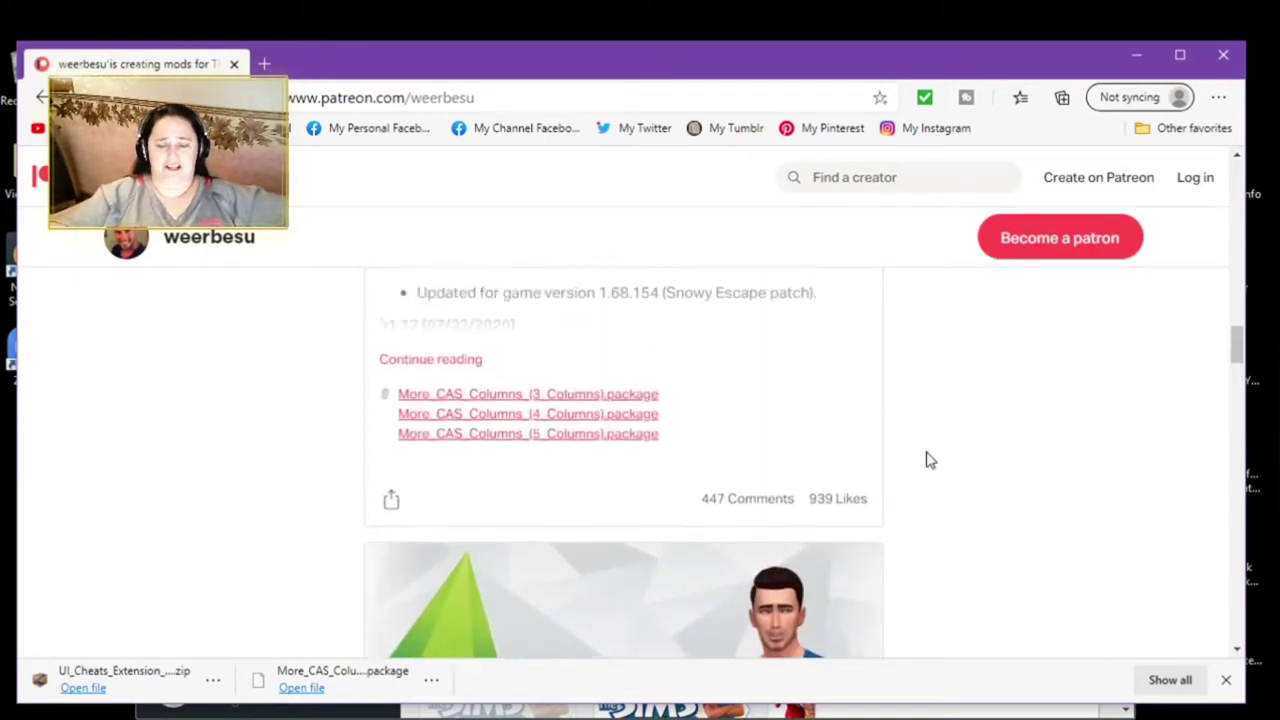
scroll(925, 459, up, 3)
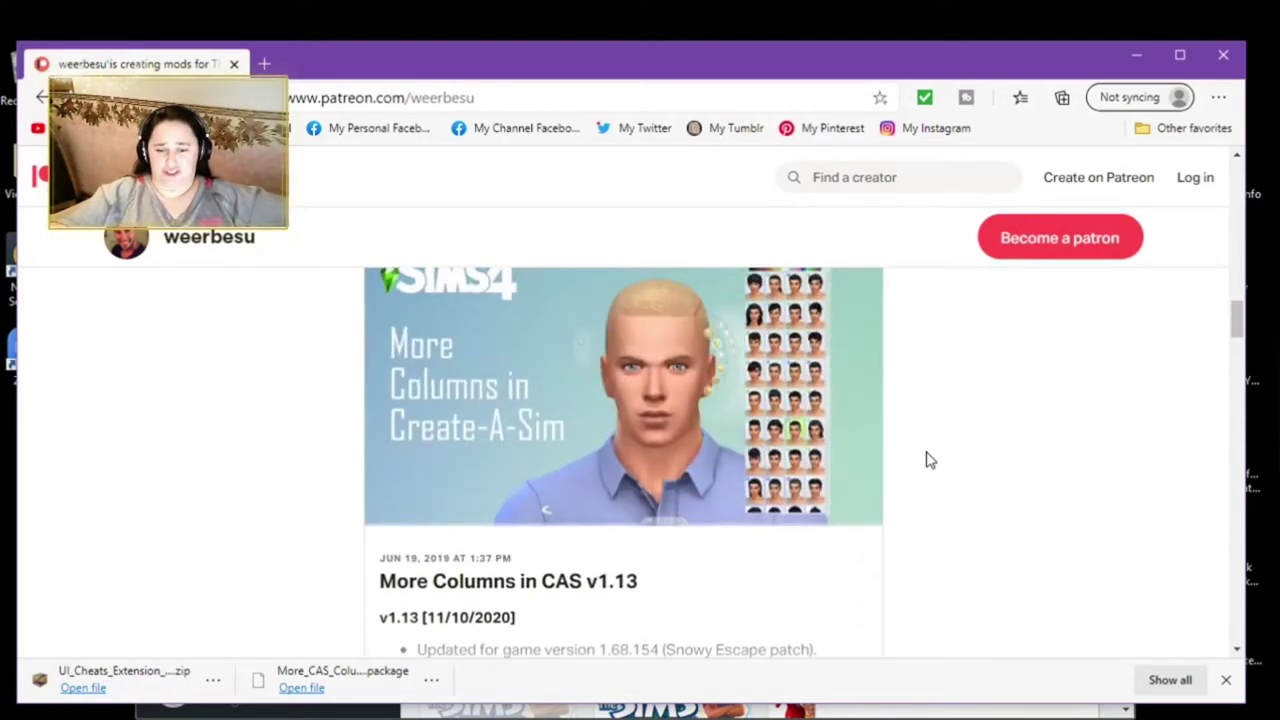
scroll(925, 459, down, 8)
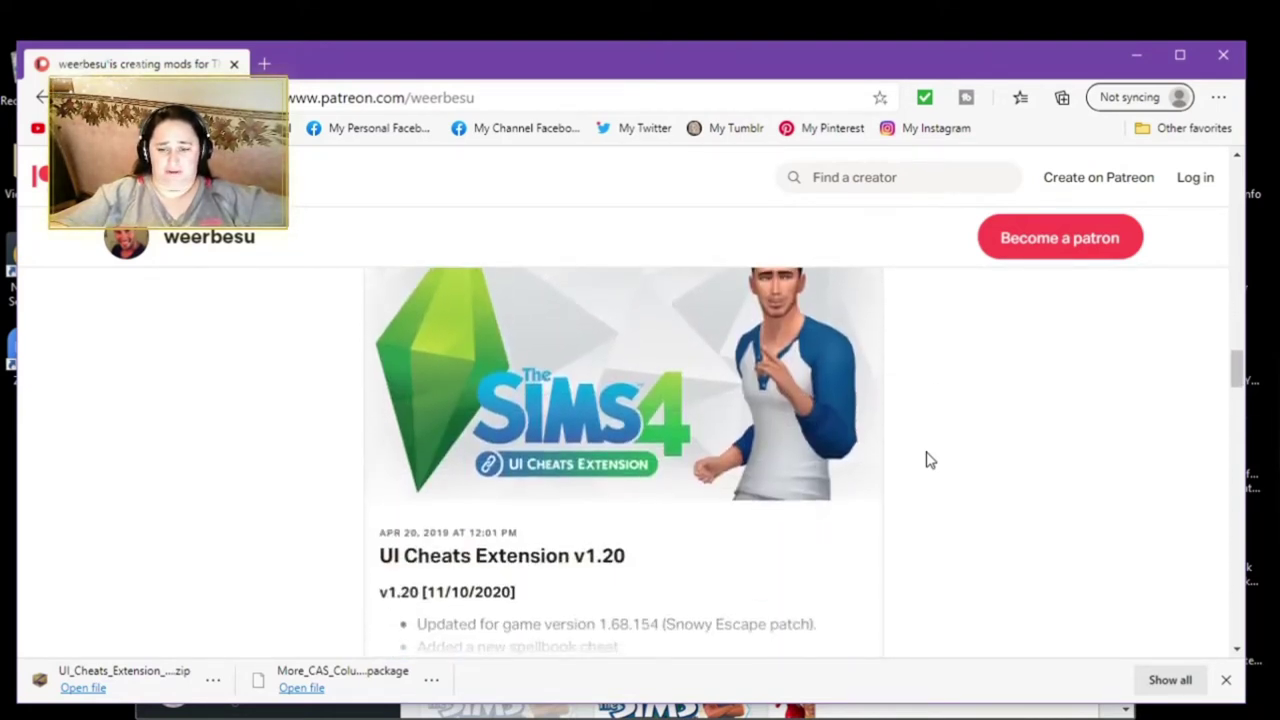
scroll(925, 459, down, 5)
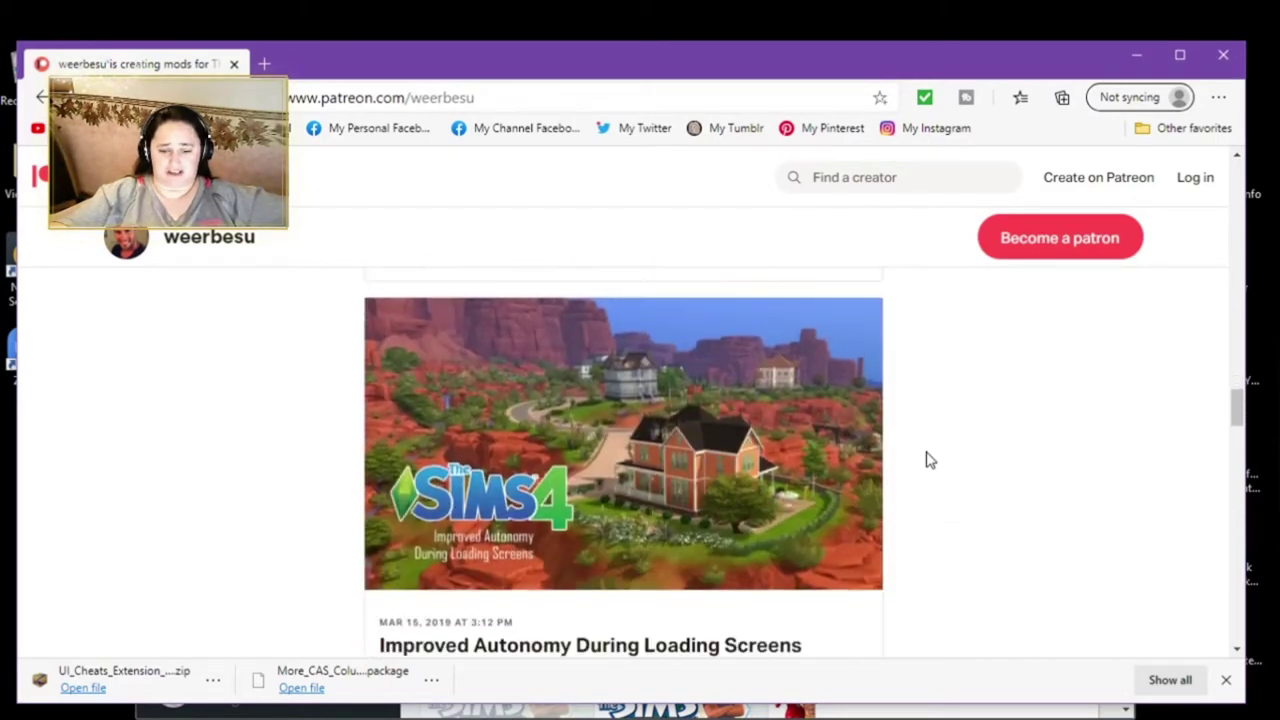
scroll(925, 459, down, 6)
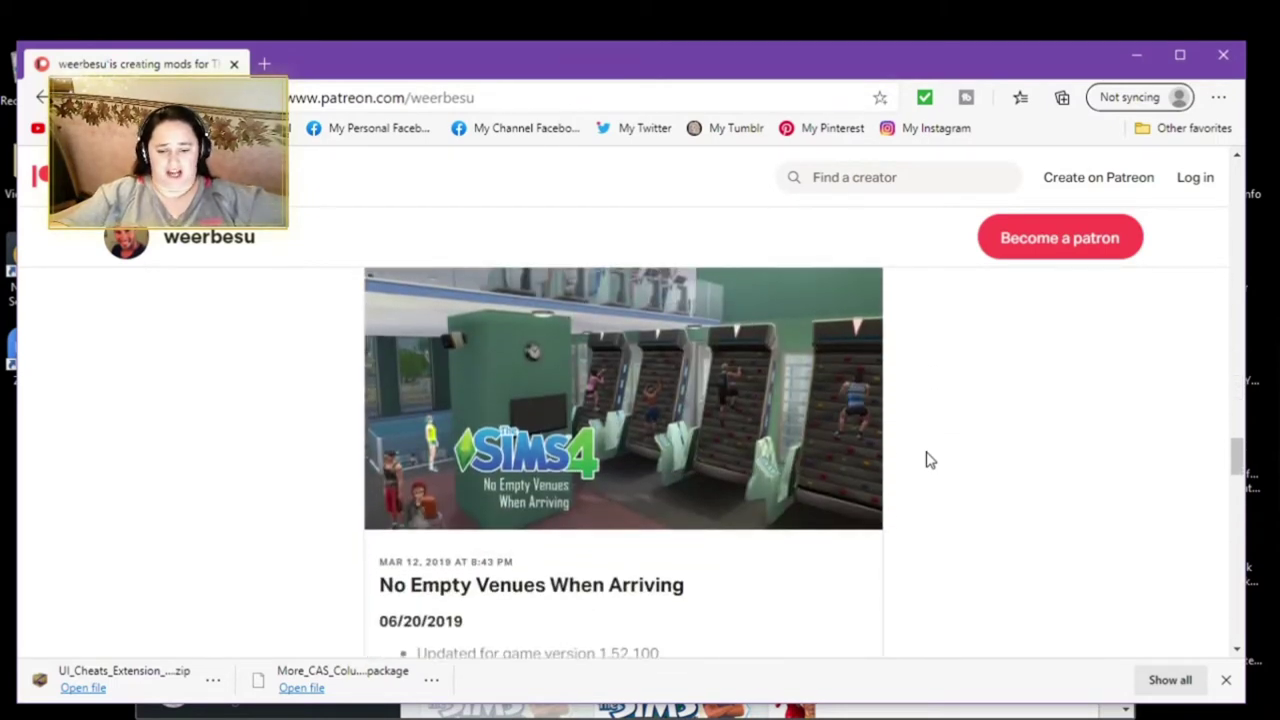
scroll(929, 459, down, 5)
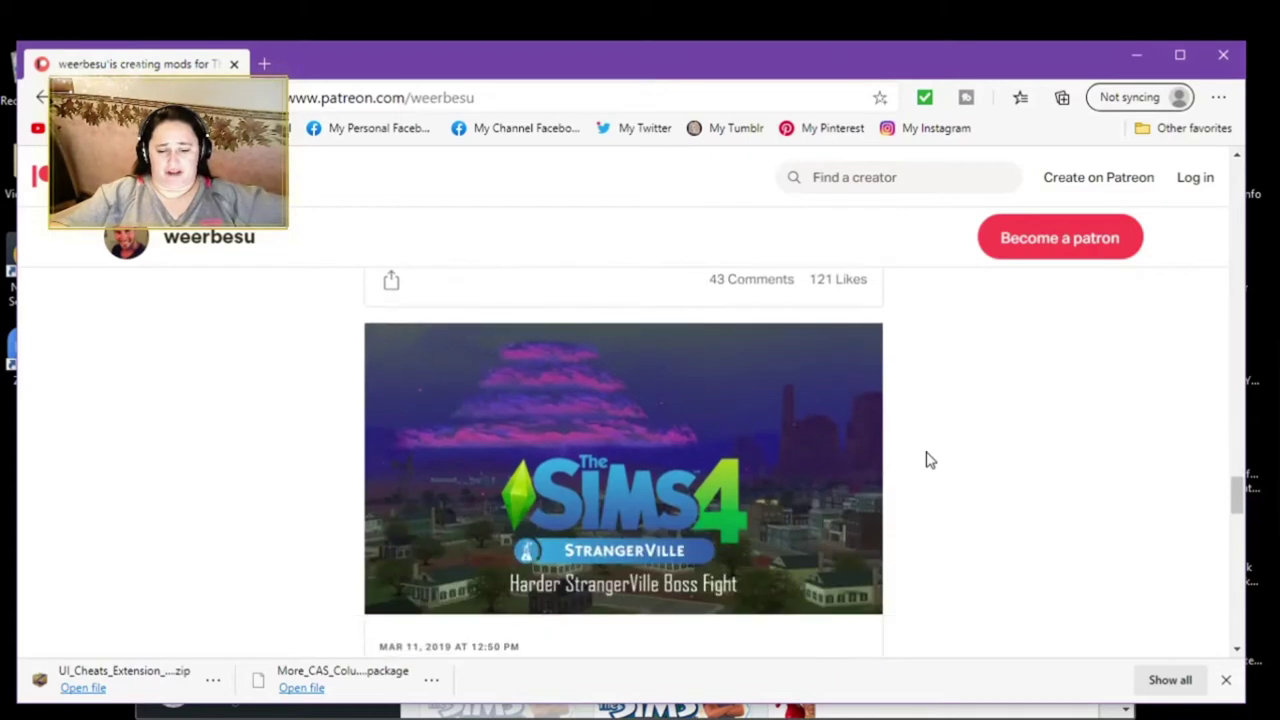
scroll(929, 459, down, 5)
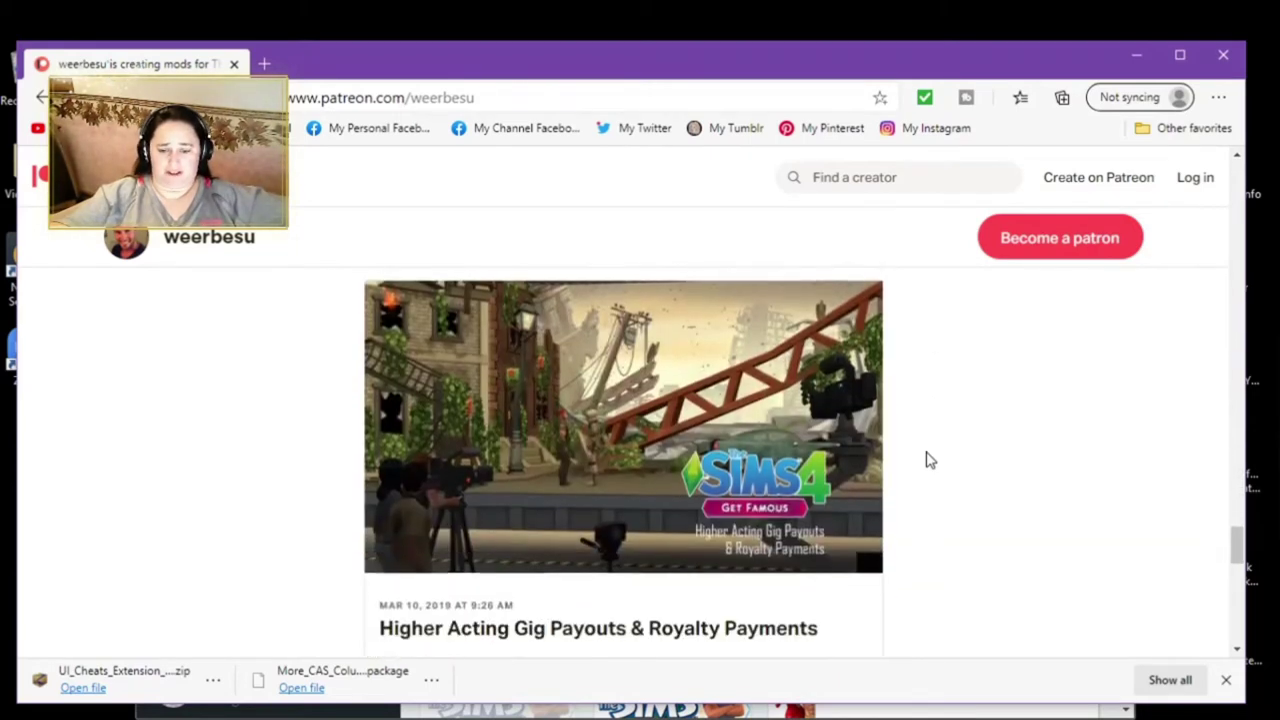
scroll(929, 459, down, 2)
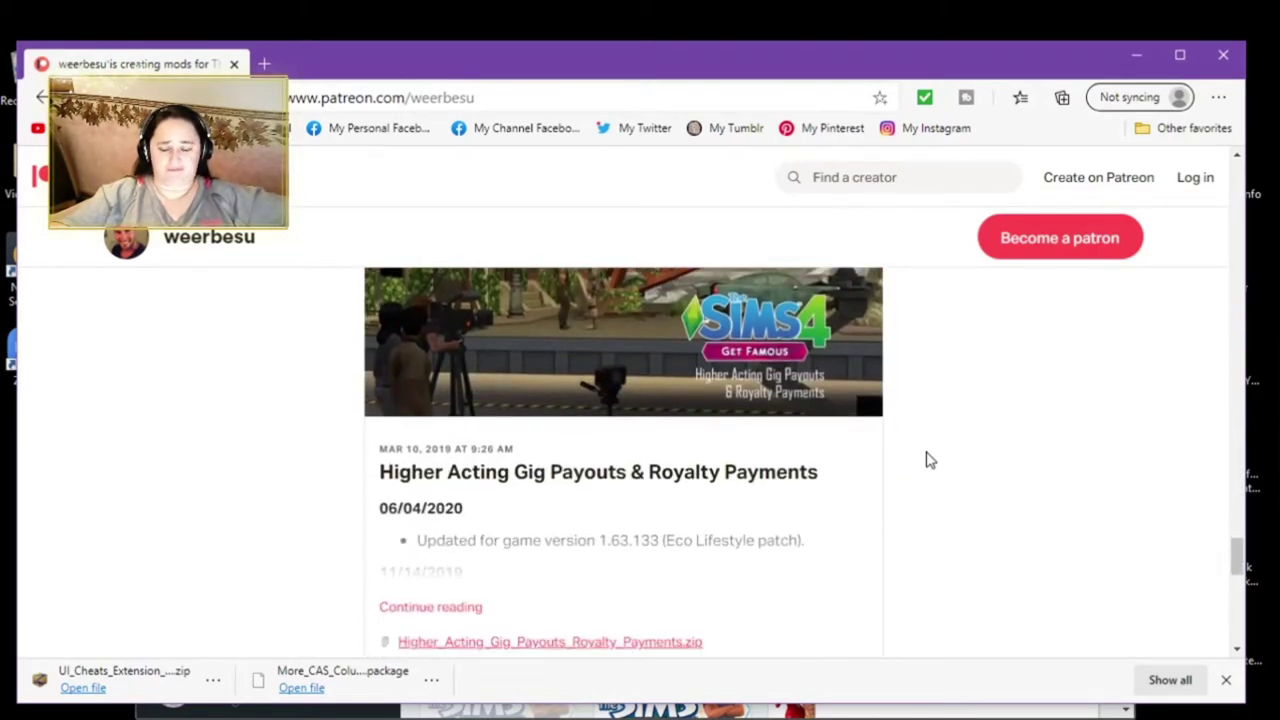
click(1224, 57)
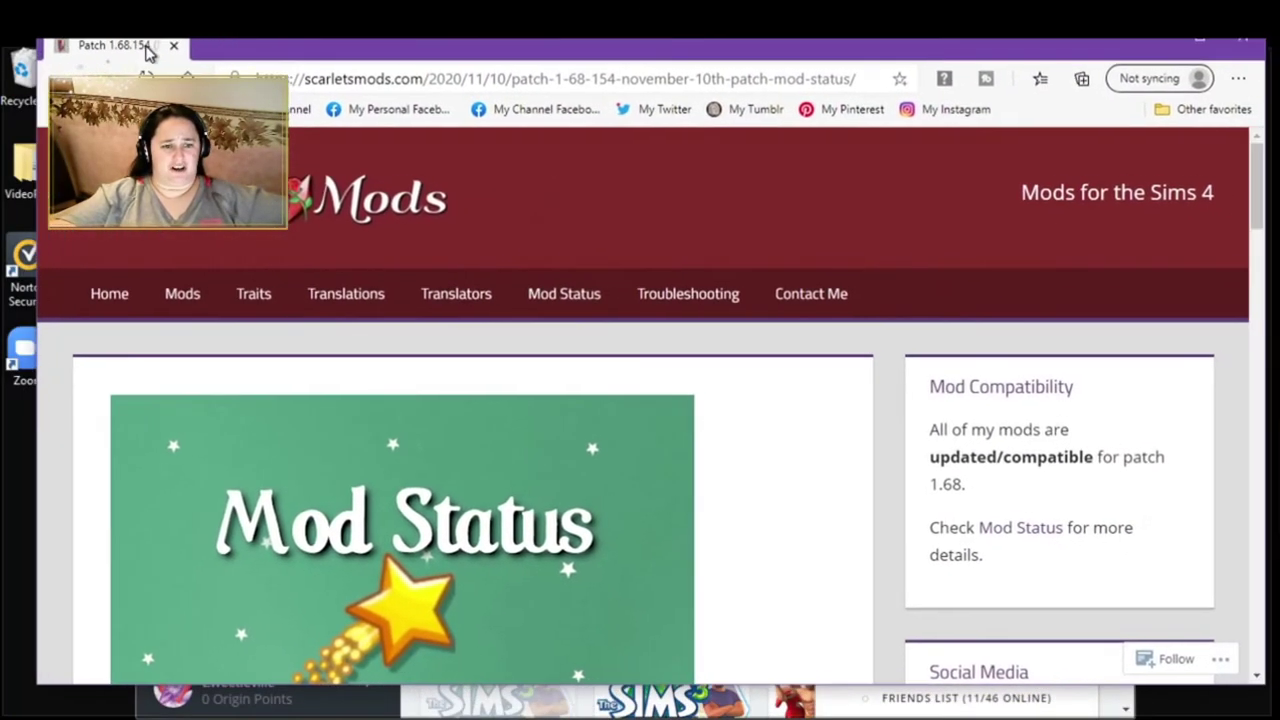
Step: Examine the Updated, Needs Updated and Compatible sections of the Patch 1.68.154 mod status post on scarletsmods.com
drag(147, 52, 109, 54)
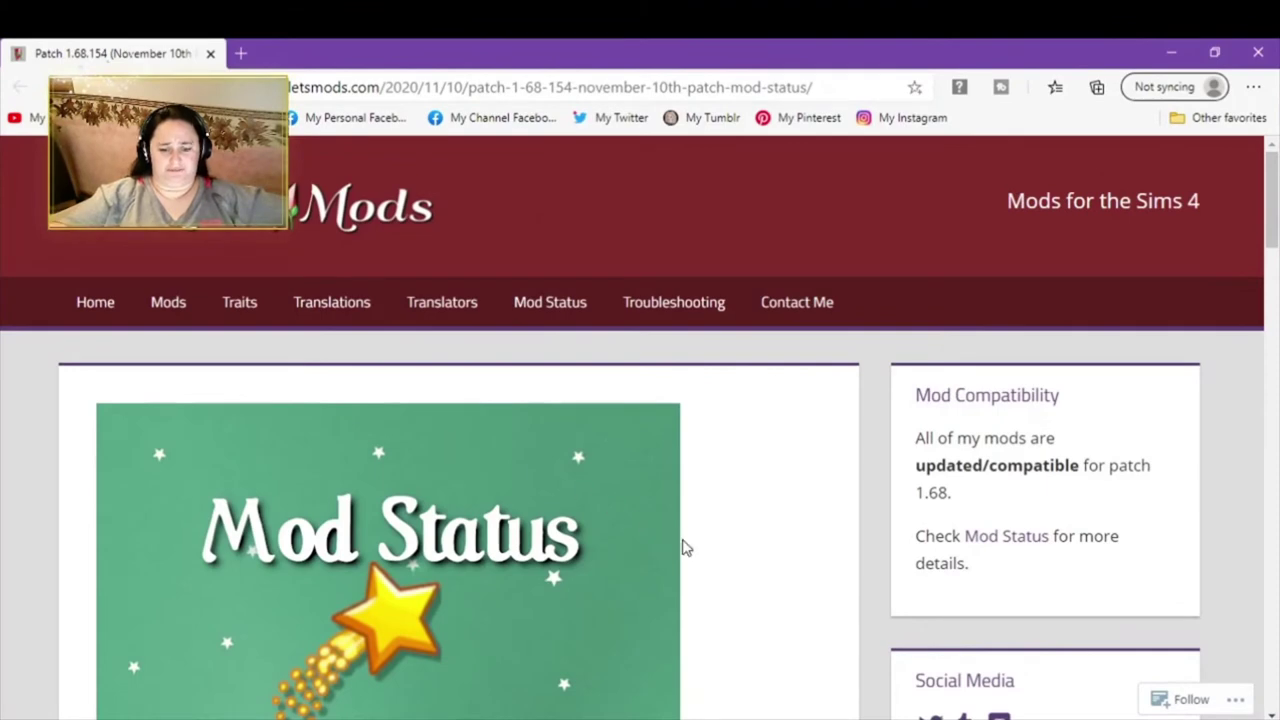
scroll(709, 557, down, 4)
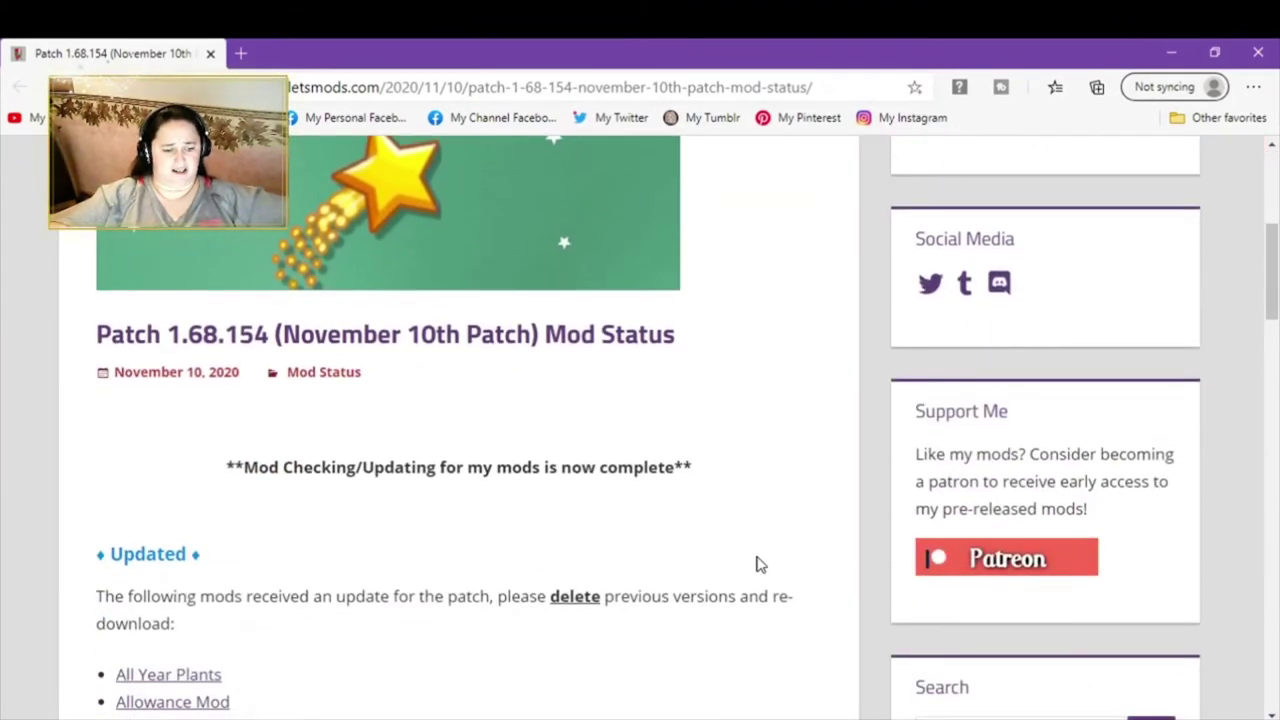
scroll(757, 565, down, 2)
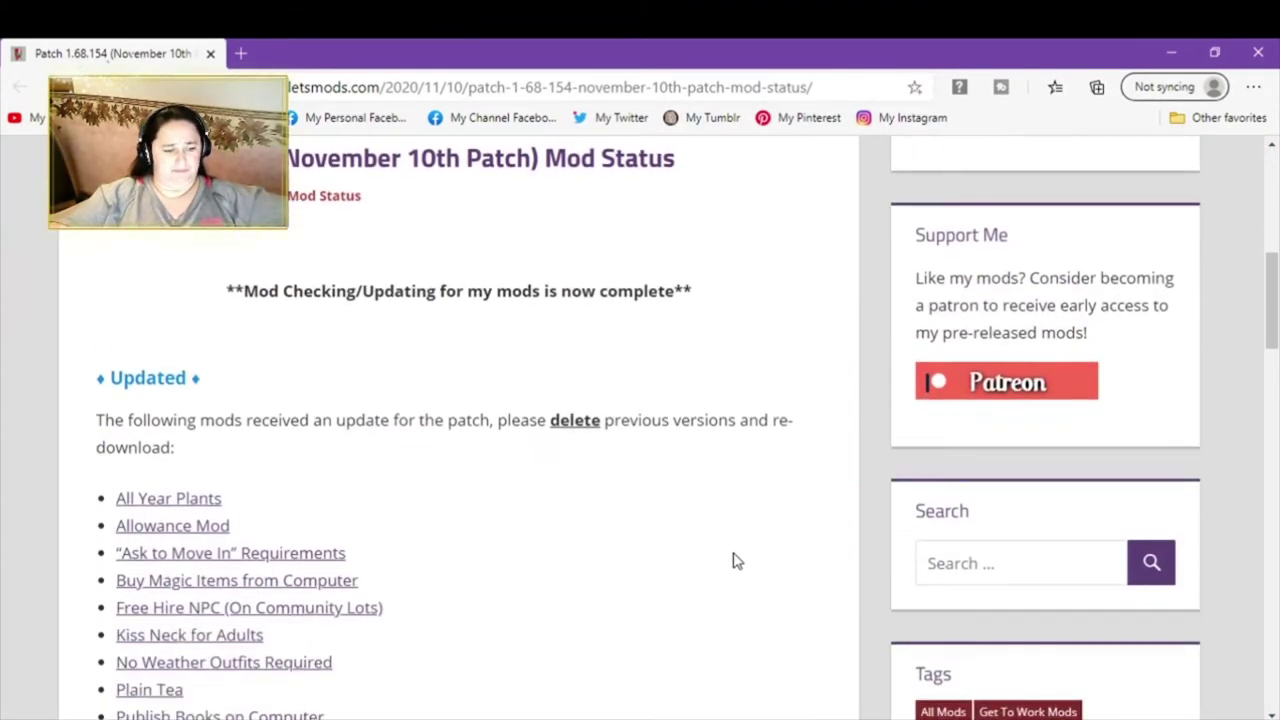
scroll(499, 524, down, 1)
scroll(499, 526, down, 1)
scroll(499, 526, down, 3)
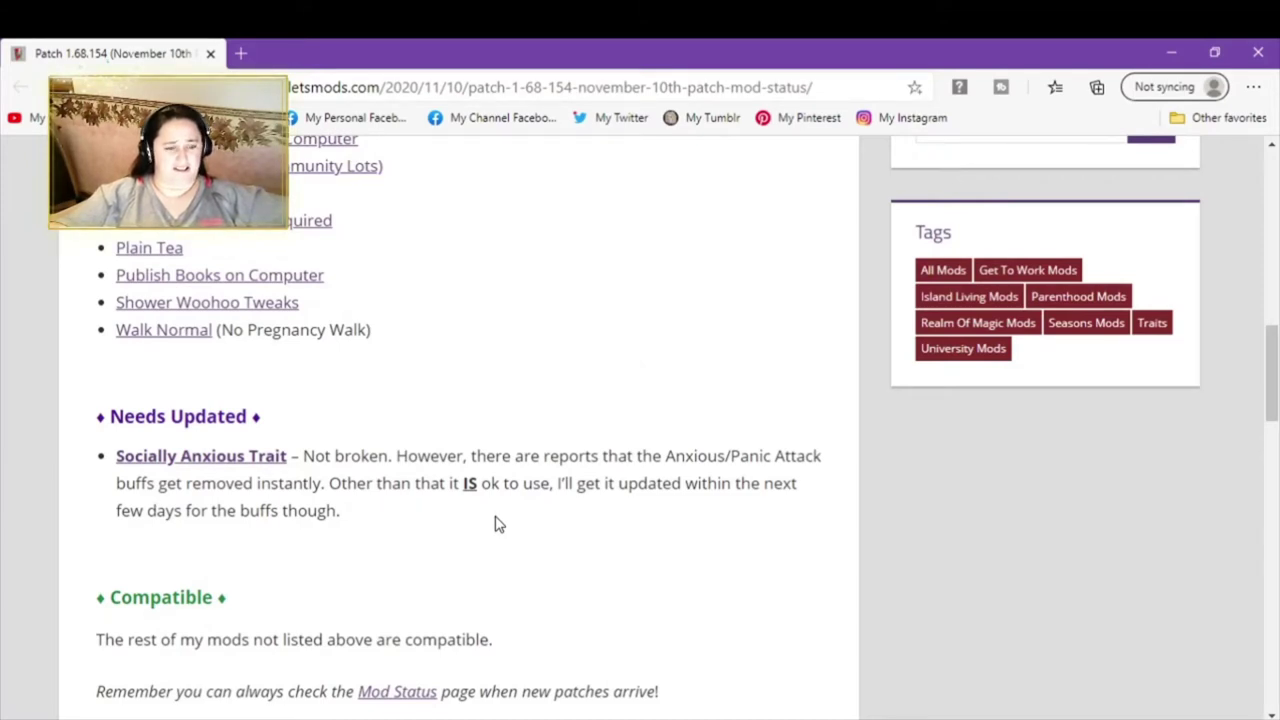
Step: Compare the Mods folder with the Updated list on Scarlet's mod status post, and close the post's browser window
scroll(499, 524, up, 2)
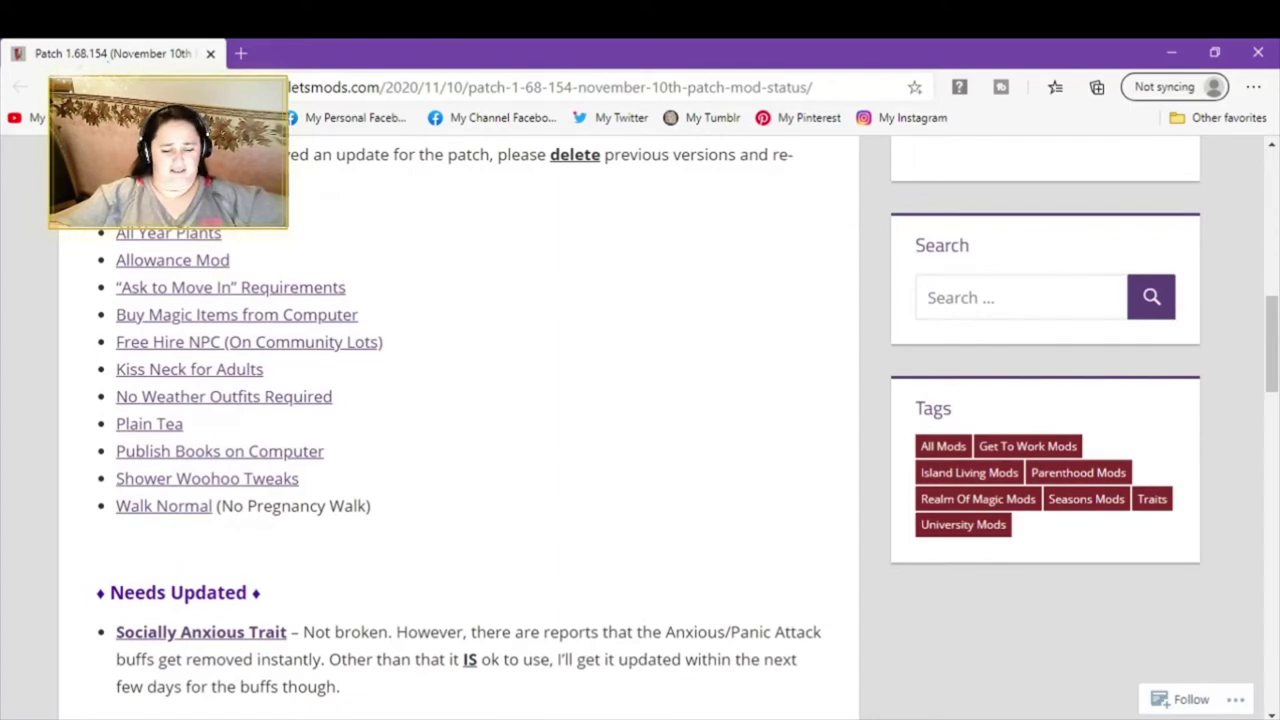
key(alt+Tab)
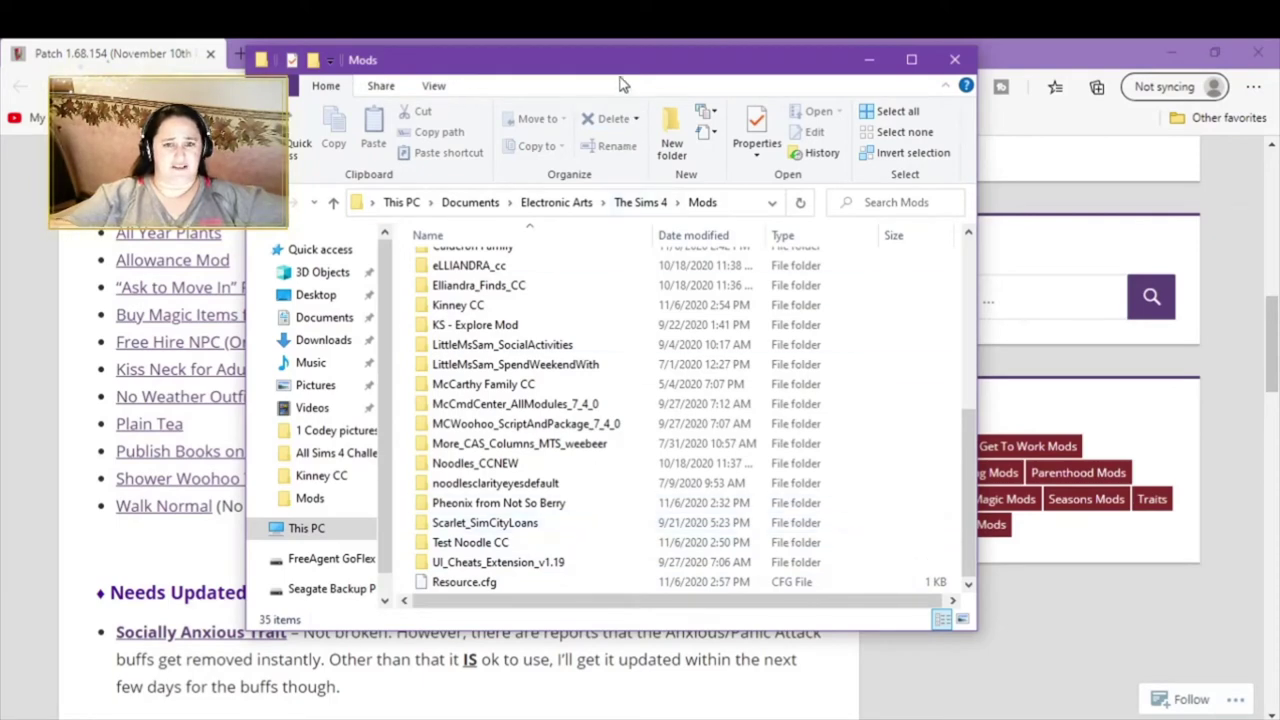
drag(622, 79, 886, 90)
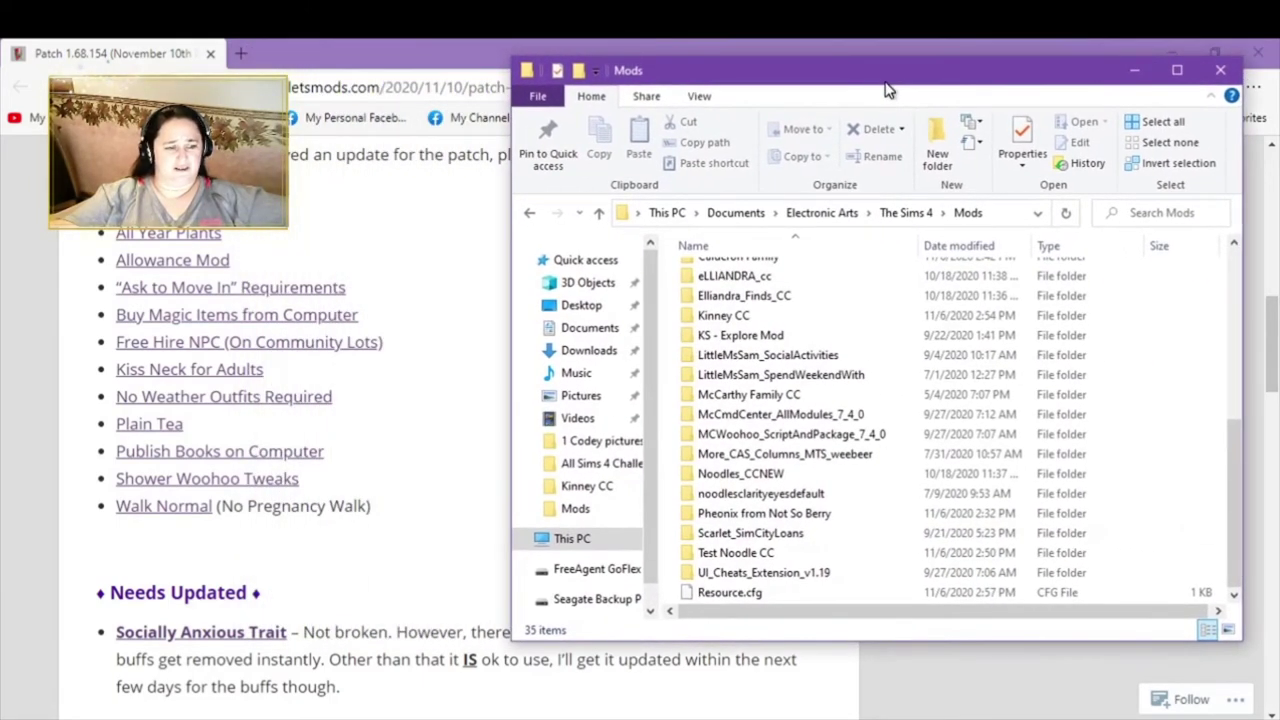
drag(886, 90, 756, 92)
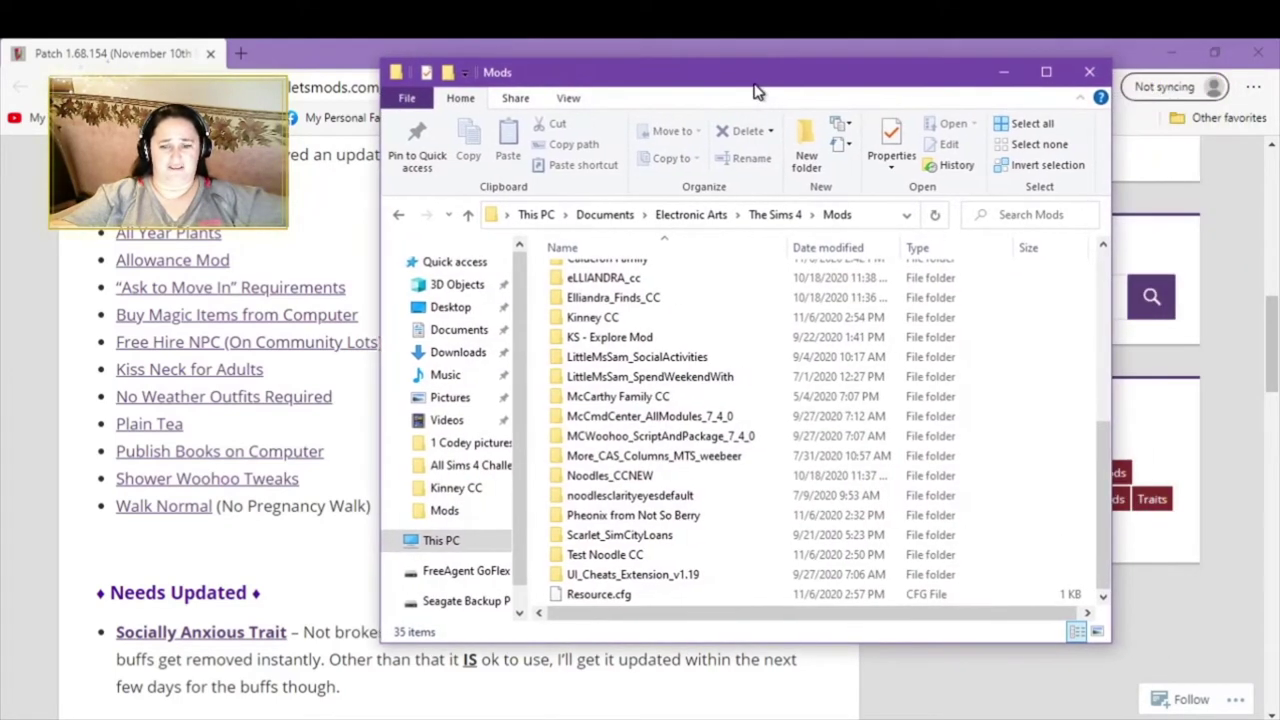
click(1003, 80)
click(1255, 55)
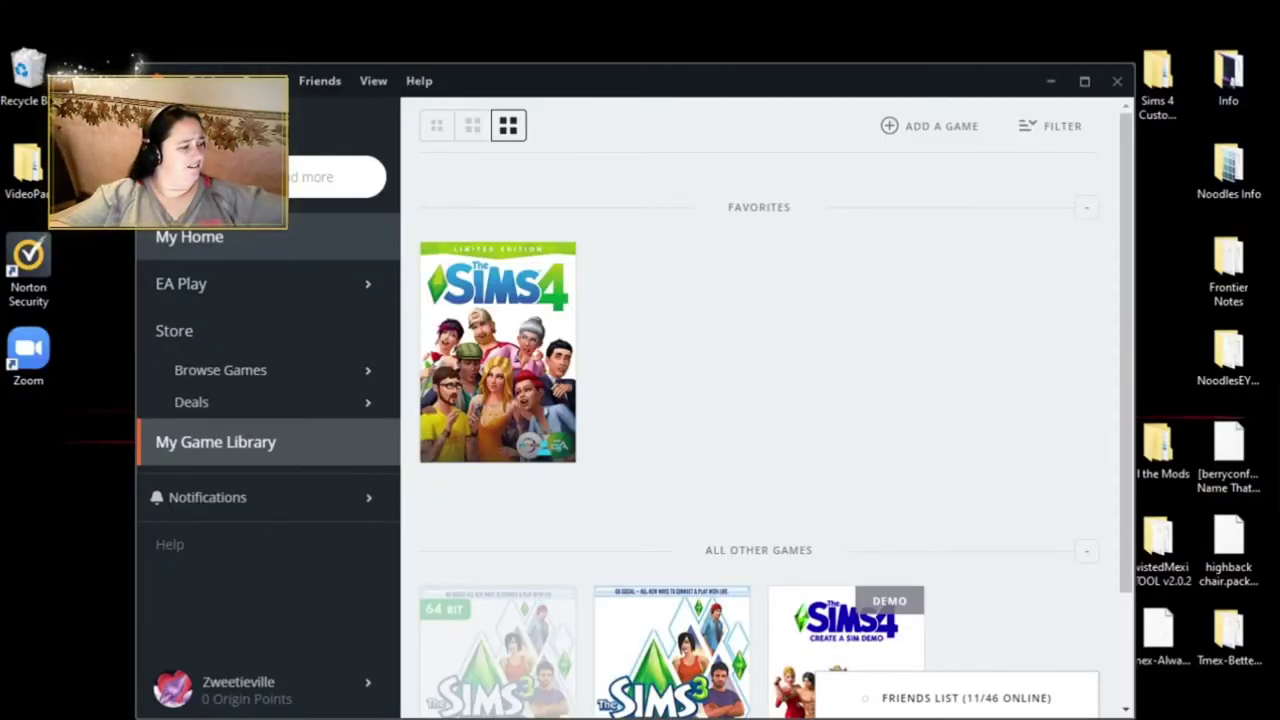
Step: Switch to LittleMsSam's Patch 1.68.154.1020 updates post and place the Mods folder window beside it
key(alt+Tab)
drag(370, 77, 153, 67)
scroll(1052, 594, down, 1)
scroll(1052, 594, down, 4)
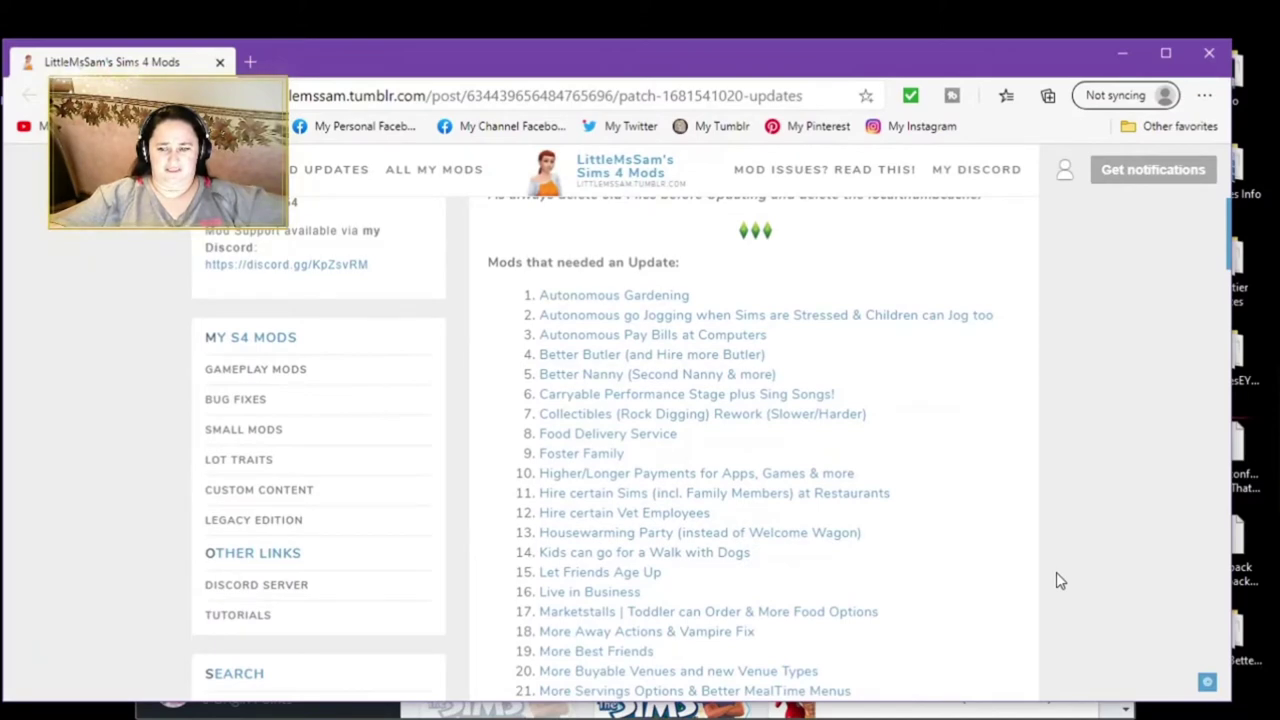
scroll(1060, 580, up, 1)
click(579, 711)
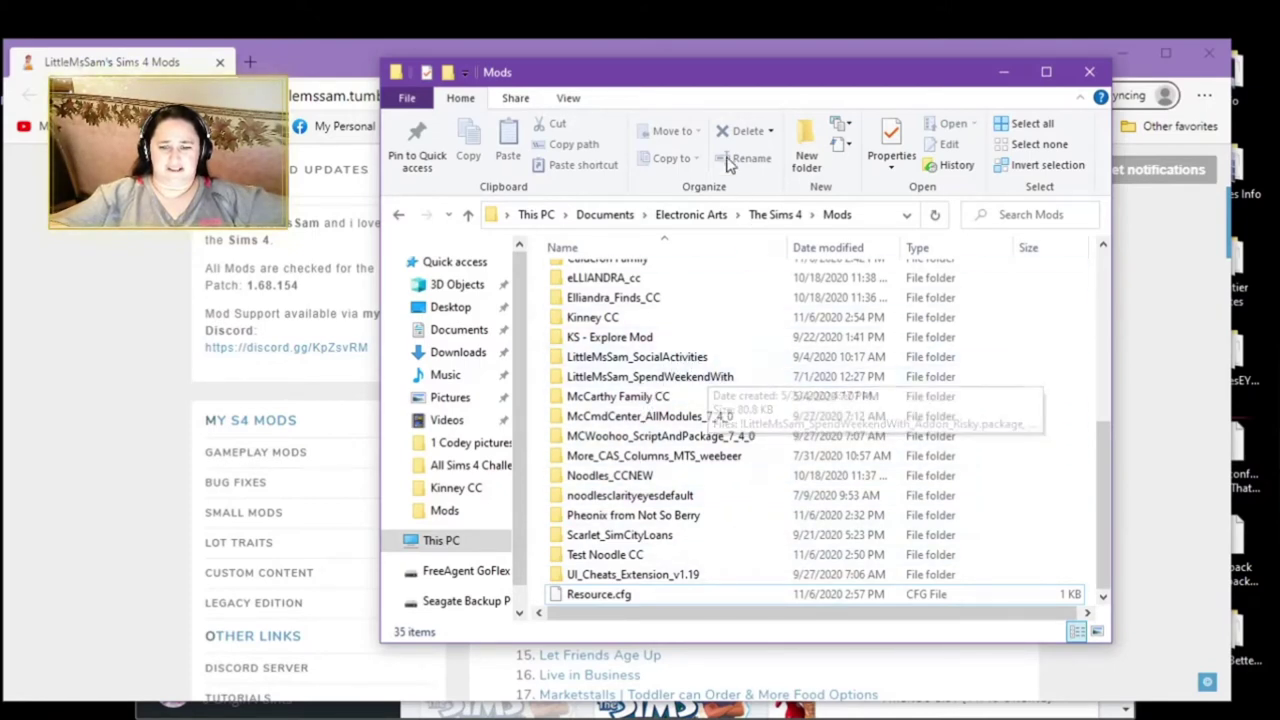
drag(673, 86, 1113, 78)
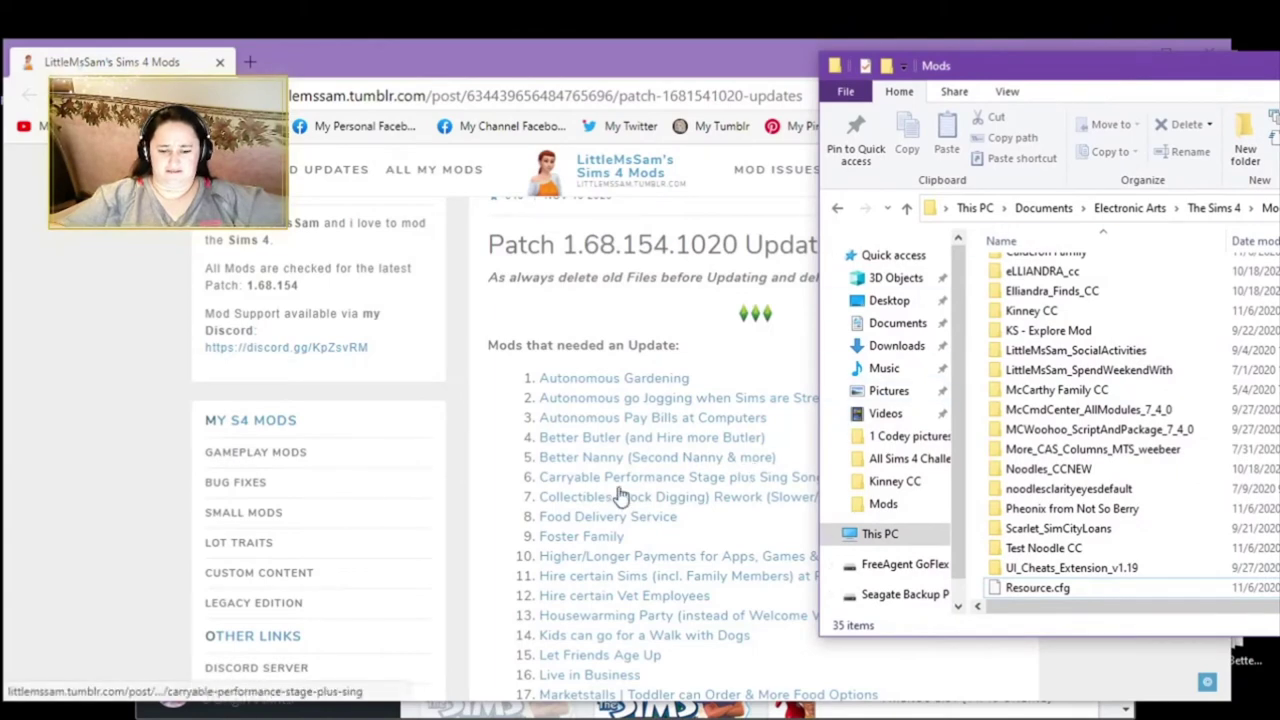
Step: Examine LittleMsSam's list of mods that needed an update, plus the Random Bug Fixes and Random Small Mods sections
click(497, 515)
scroll(497, 515, down, 5)
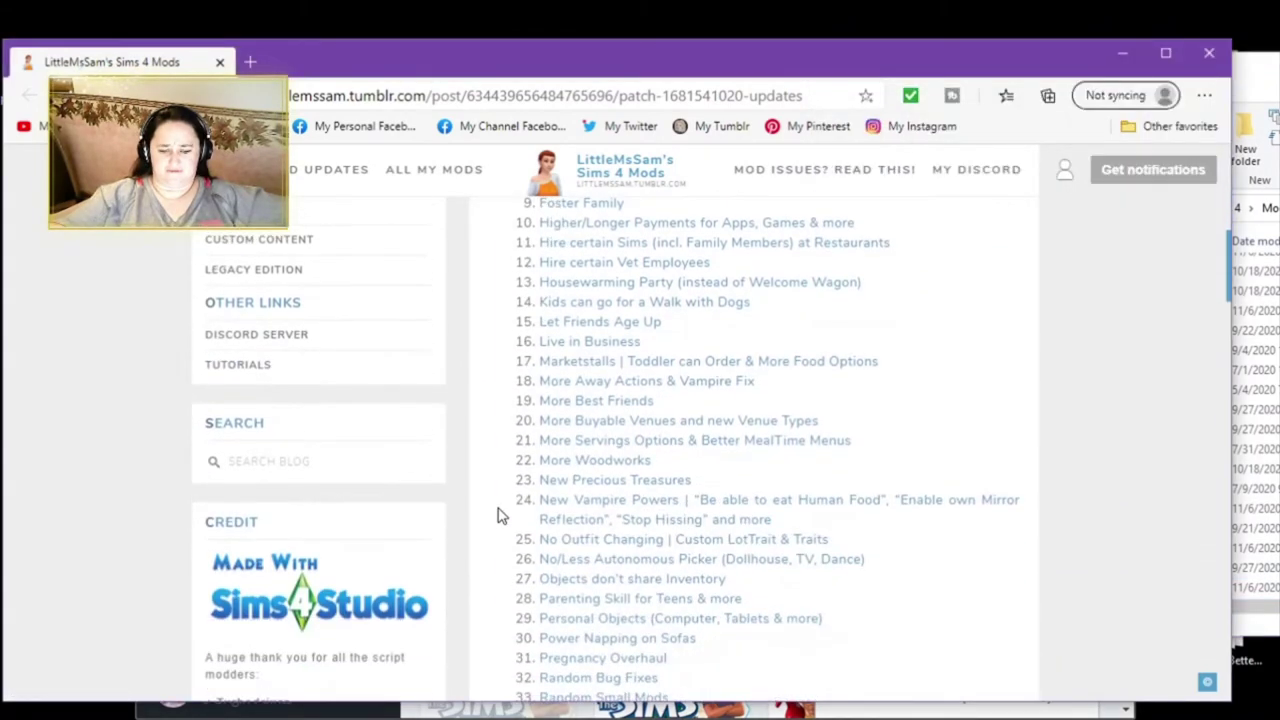
scroll(501, 515, down, 3)
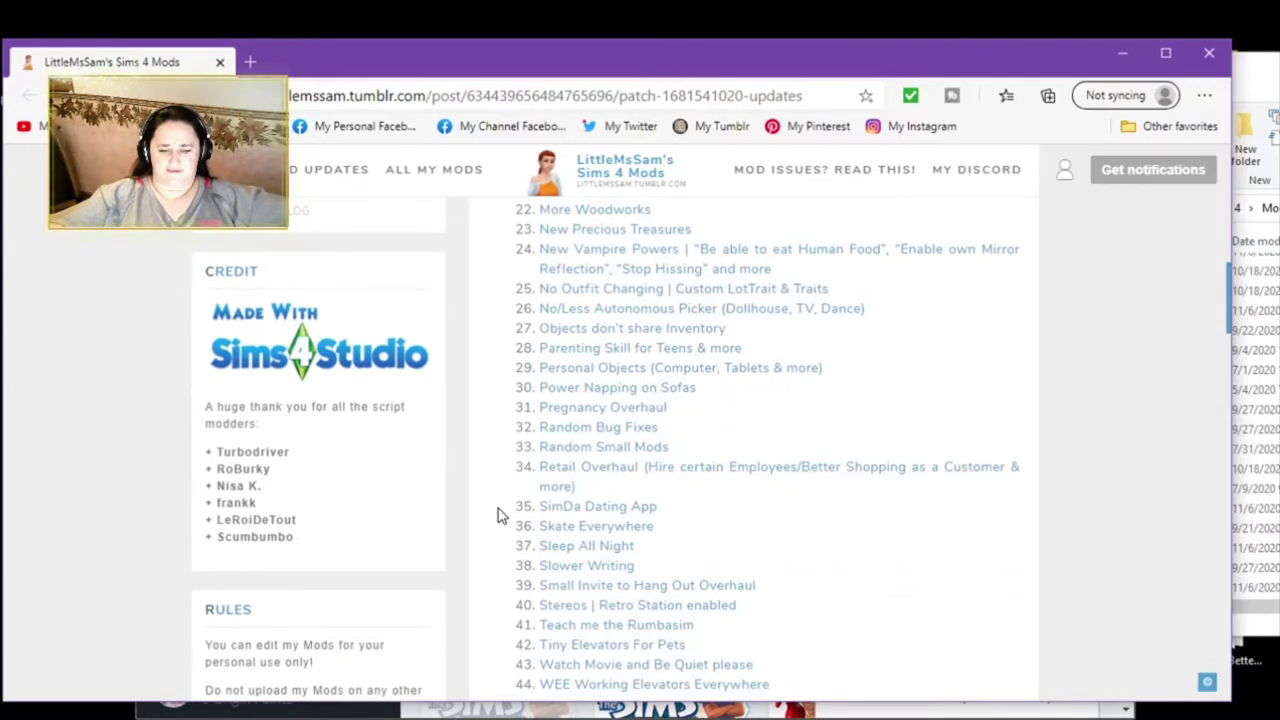
scroll(501, 515, down, 2)
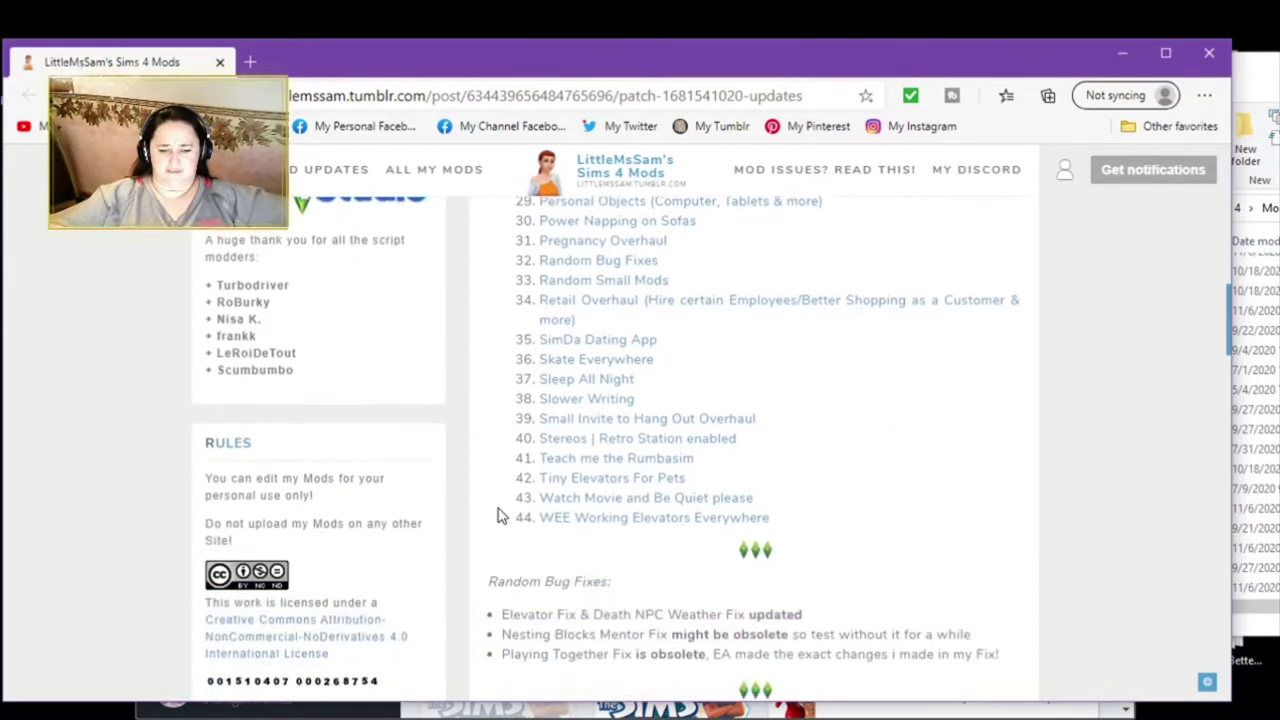
scroll(501, 515, down, 1)
scroll(501, 515, down, 1)
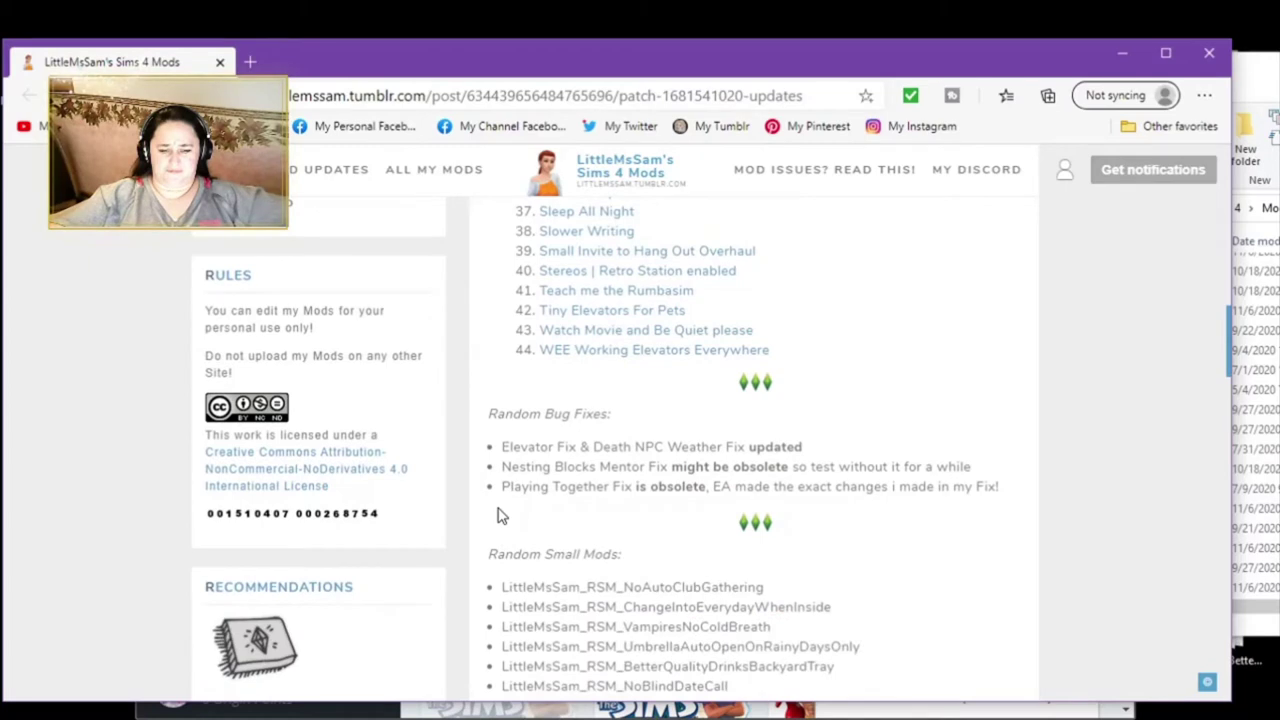
scroll(501, 515, down, 1)
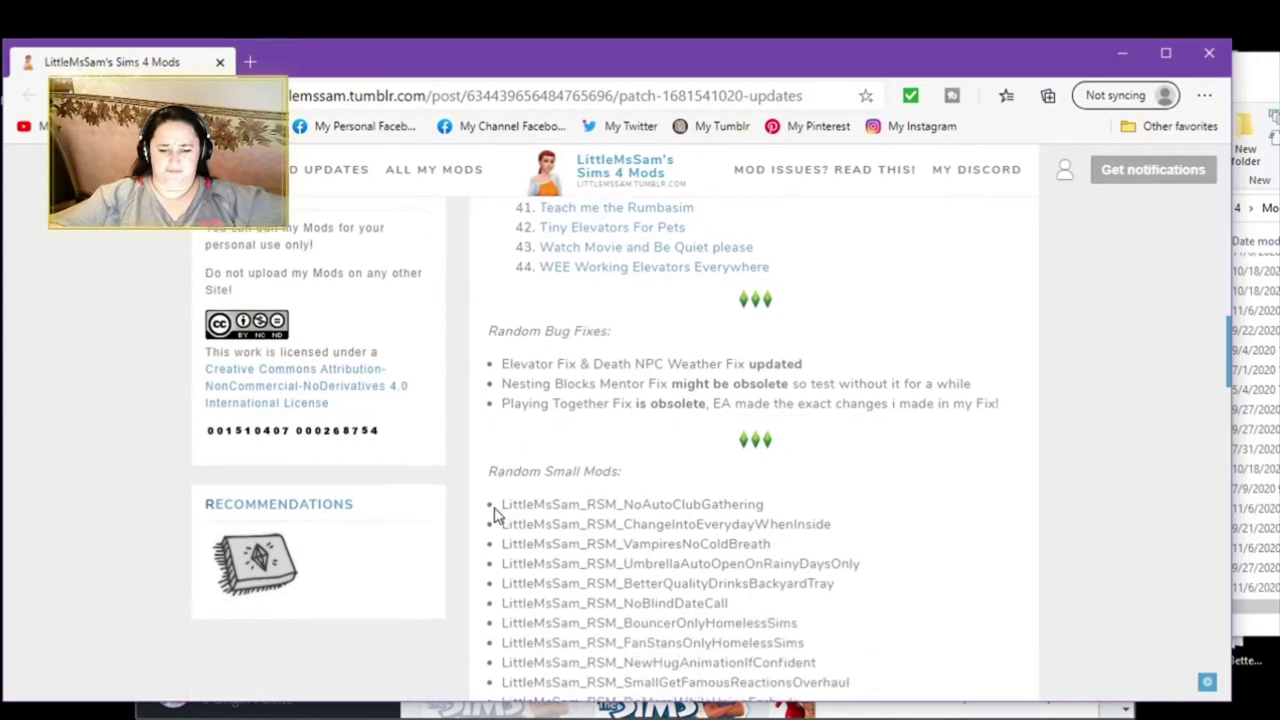
scroll(493, 515, down, 3)
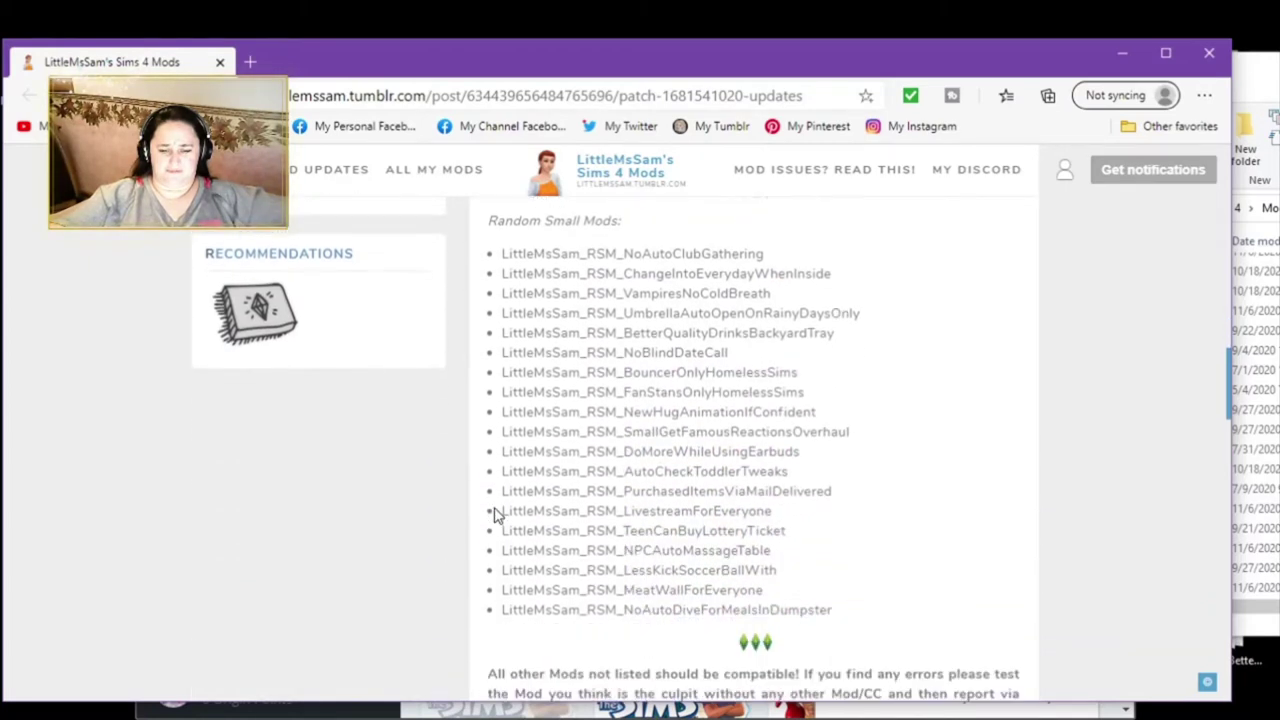
scroll(497, 515, down, 1)
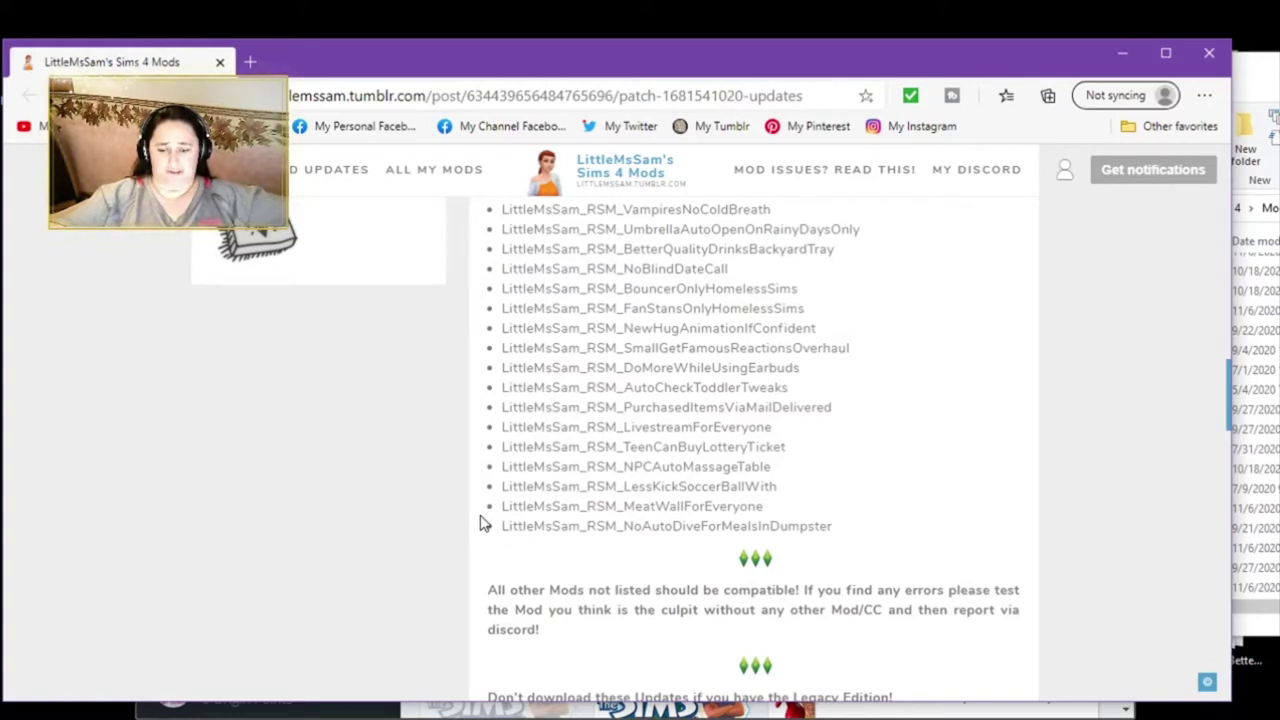
scroll(480, 522, down, 2)
scroll(480, 522, up, 2)
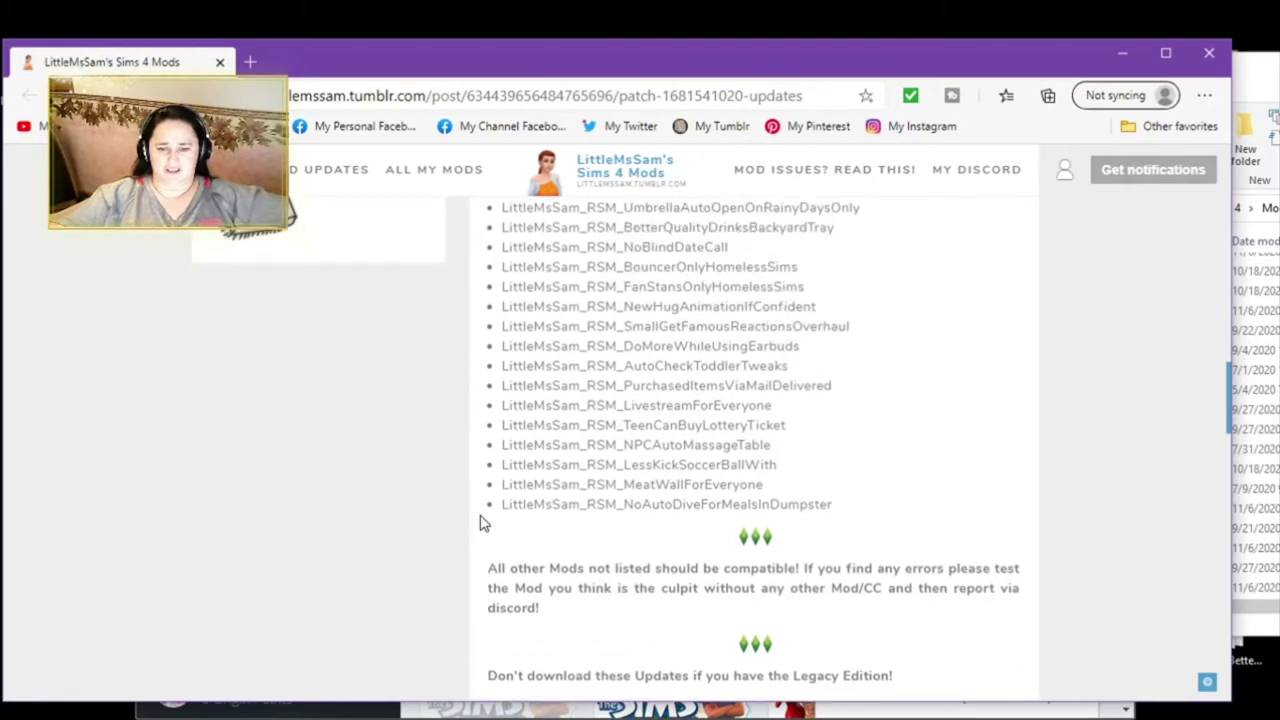
scroll(480, 522, up, 2)
scroll(480, 522, up, 2)
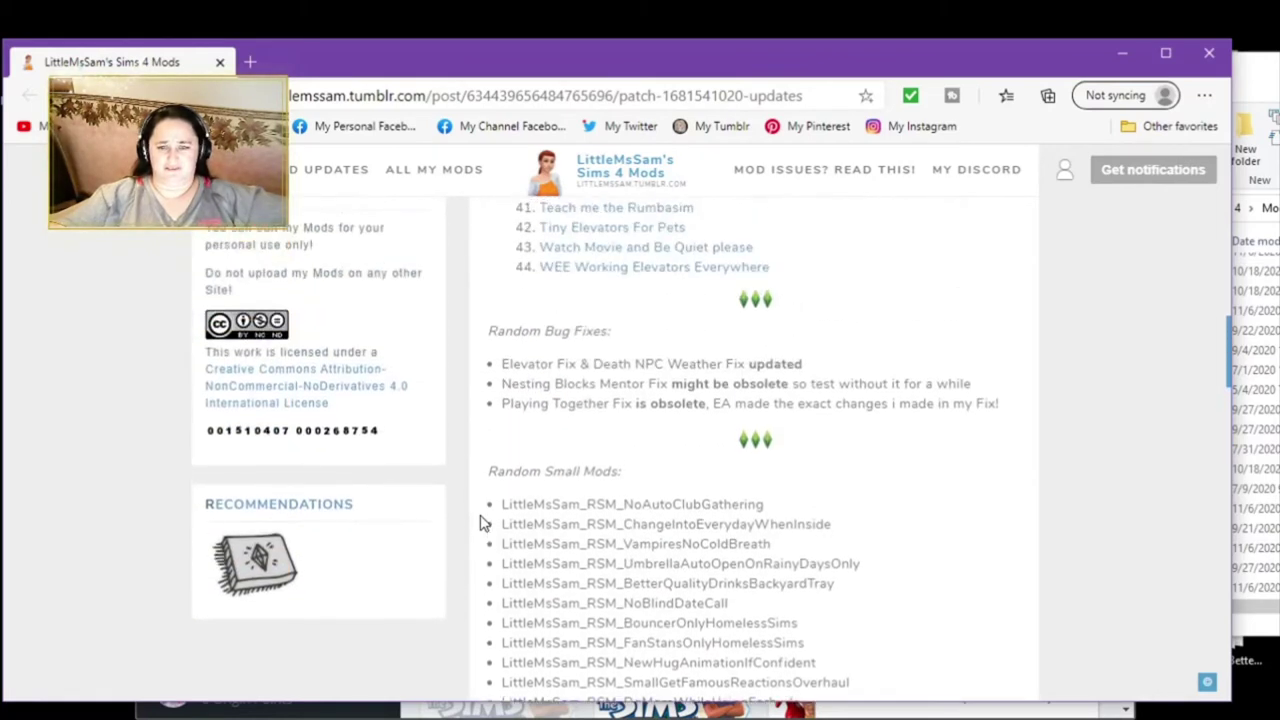
scroll(480, 522, up, 3)
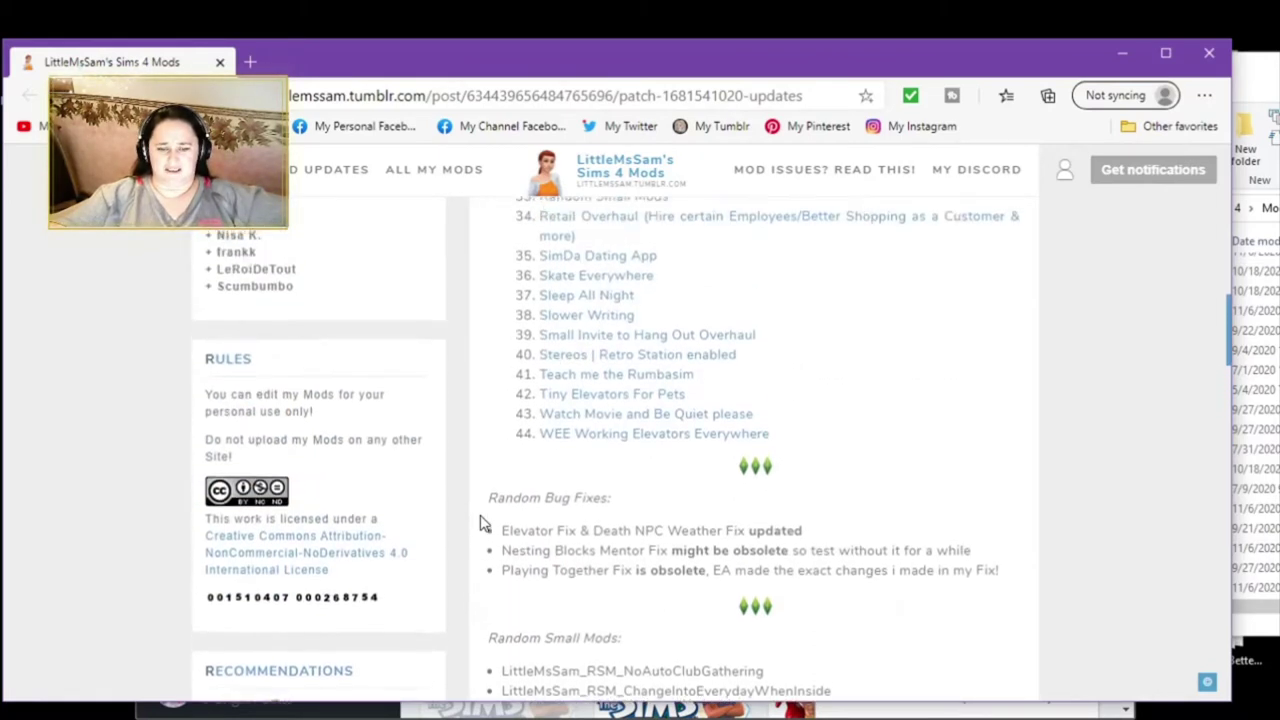
Step: Check the Mods folder's contents against LittleMsSam's list of mods that needed an update
click(1248, 77)
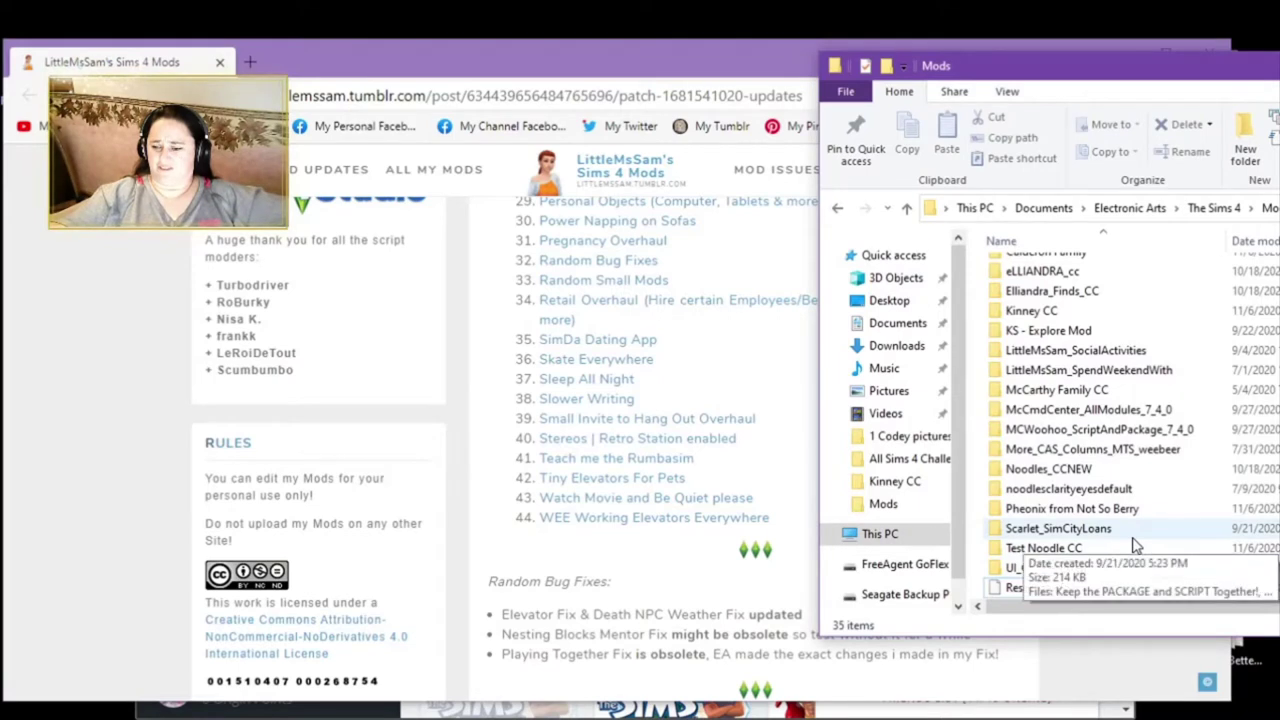
scroll(1133, 543, up, 2)
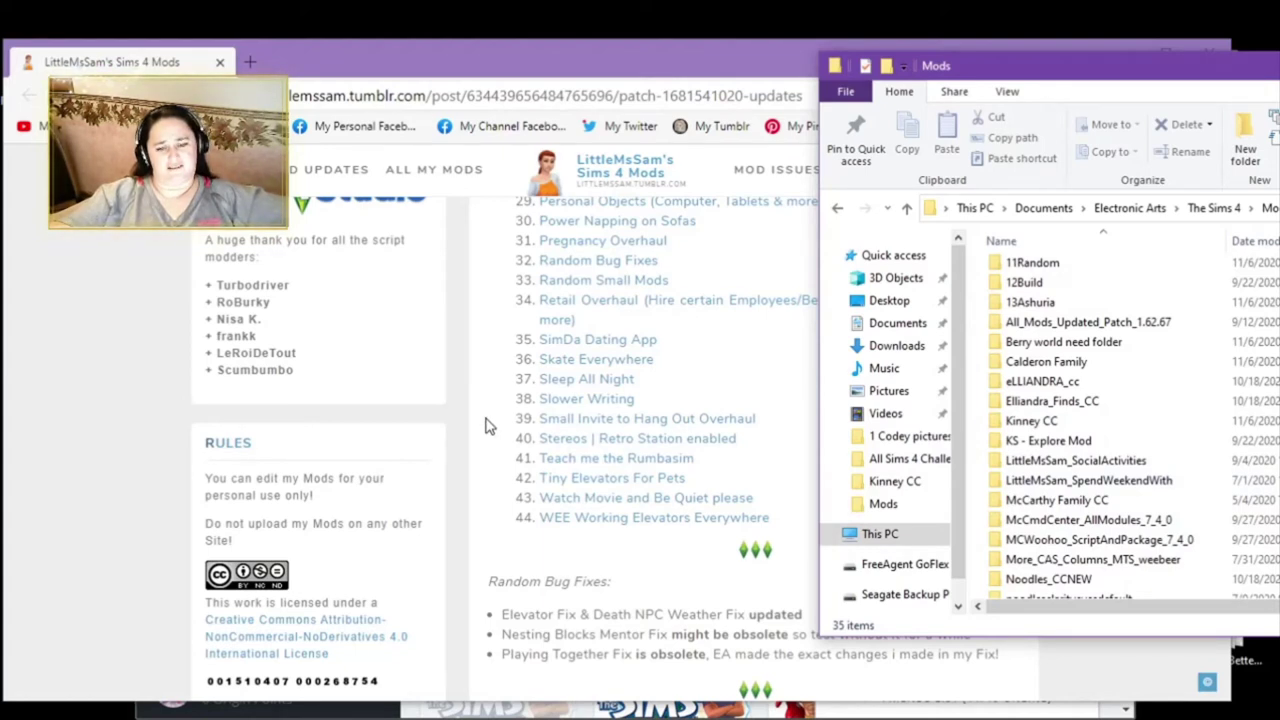
scroll(485, 425, down, 2)
click(485, 425)
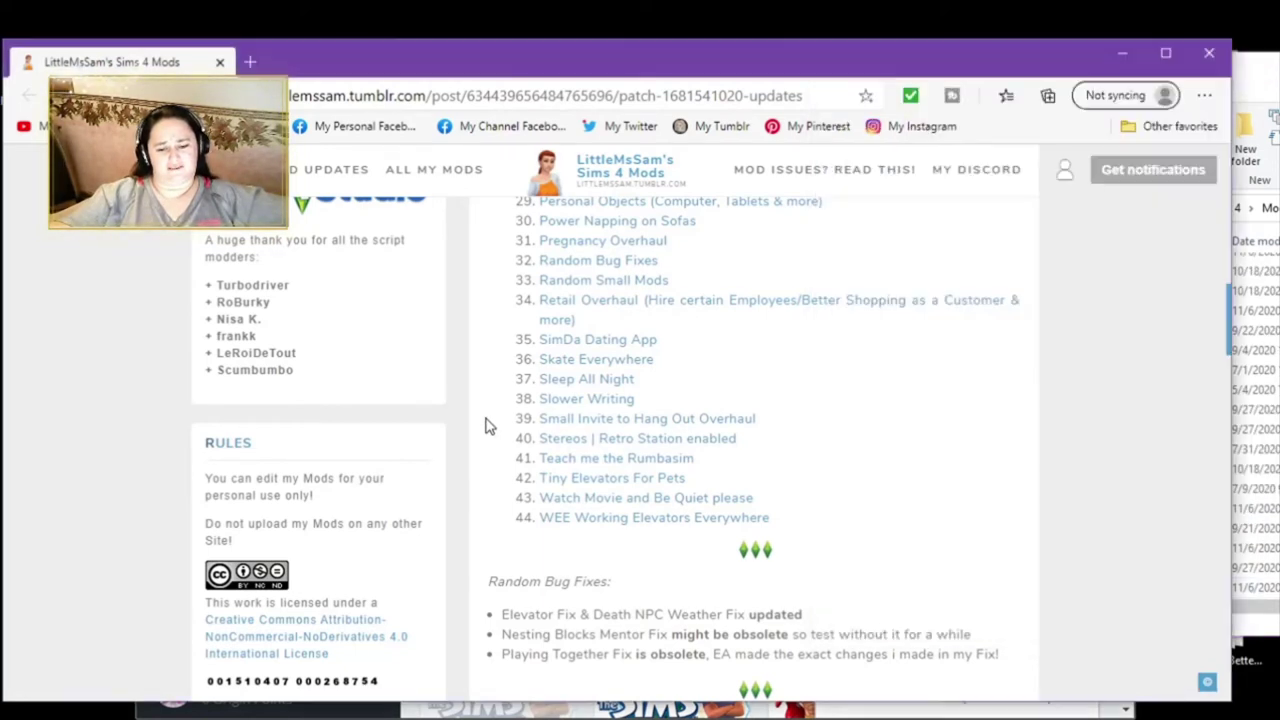
Step: Review the Random Small Mods list and the compatibility and all-in-one zip notes below it, and close LittleMsSam's post window
scroll(485, 425, down, 3)
scroll(485, 425, down, 2)
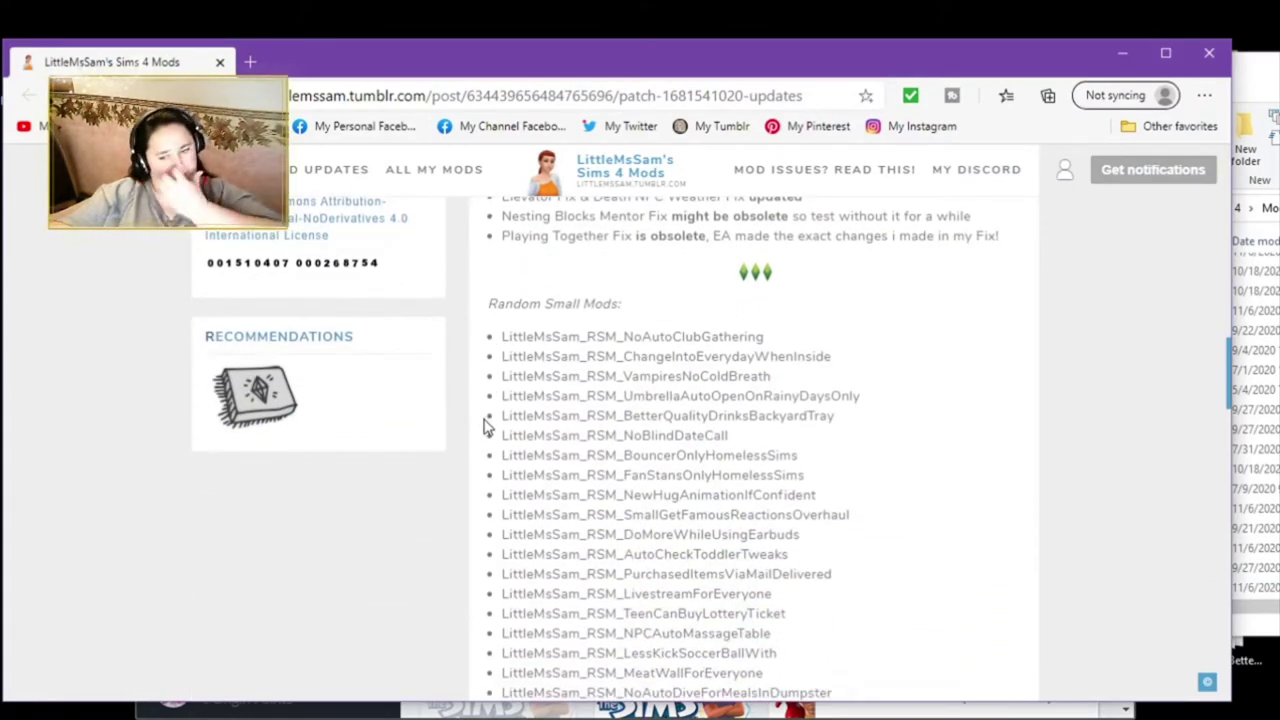
scroll(479, 435, down, 1)
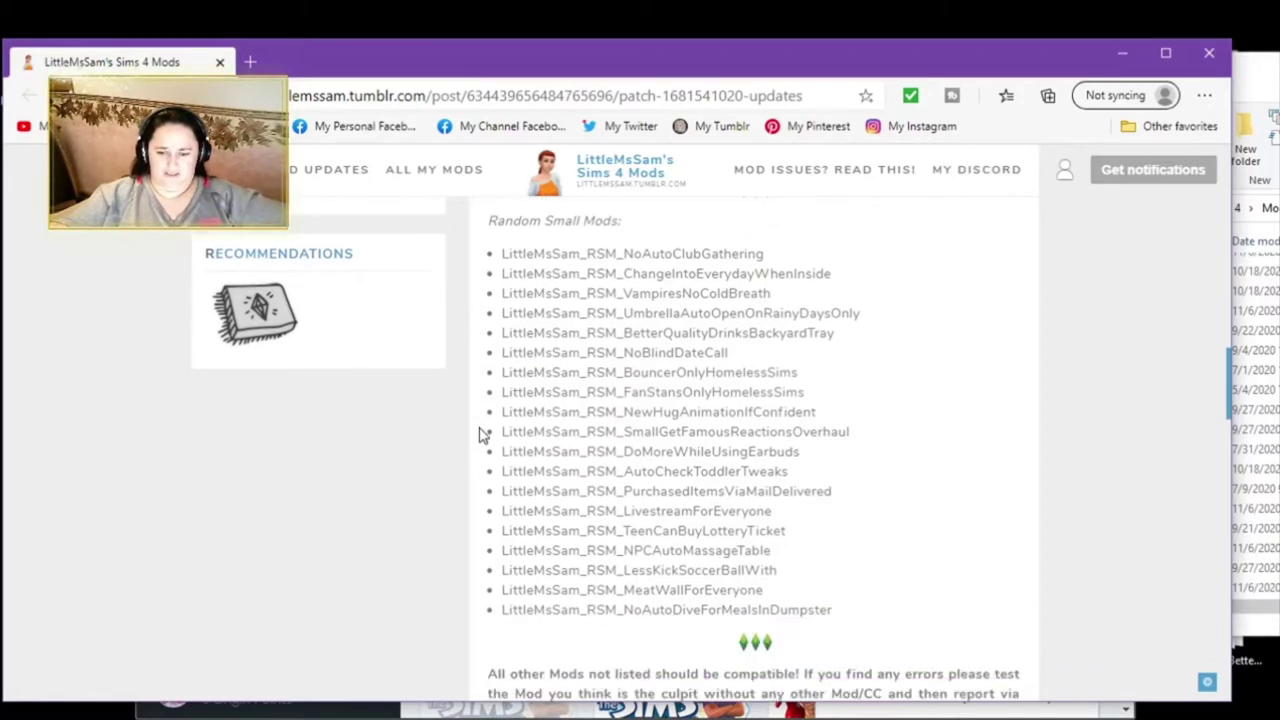
scroll(479, 435, down, 1)
scroll(479, 435, down, 2)
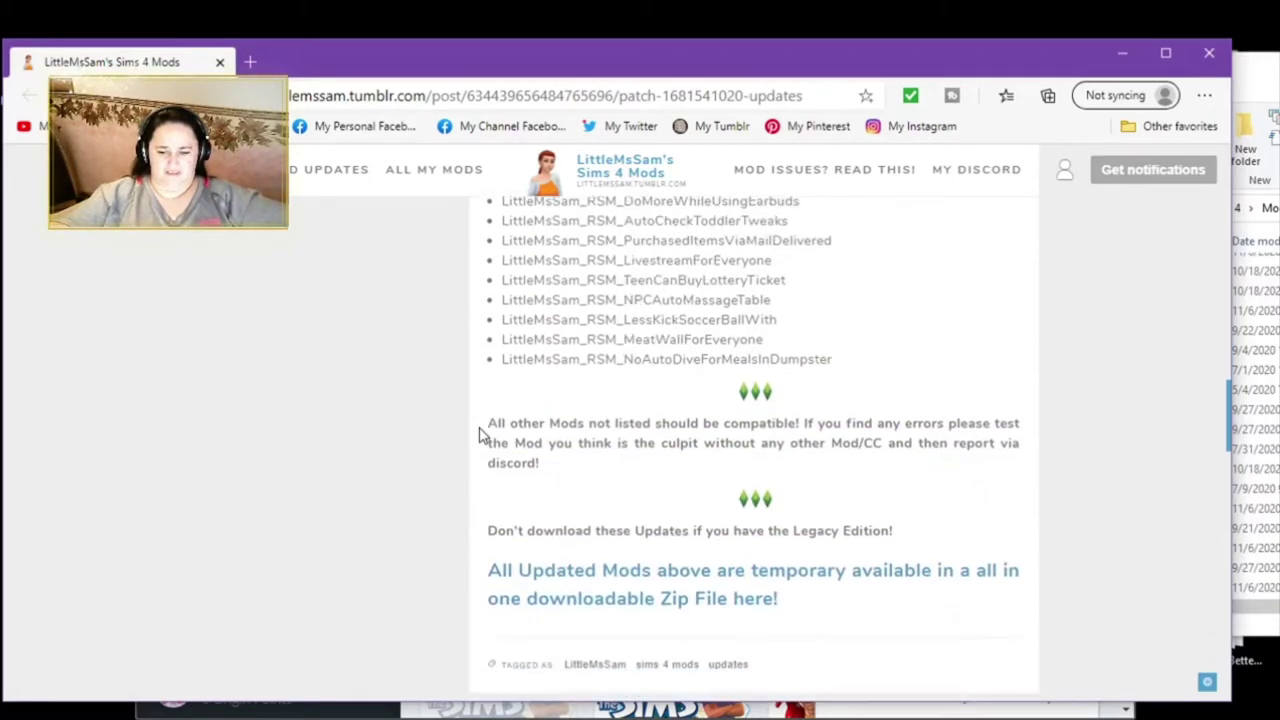
scroll(480, 435, up, 4)
click(1250, 84)
click(773, 77)
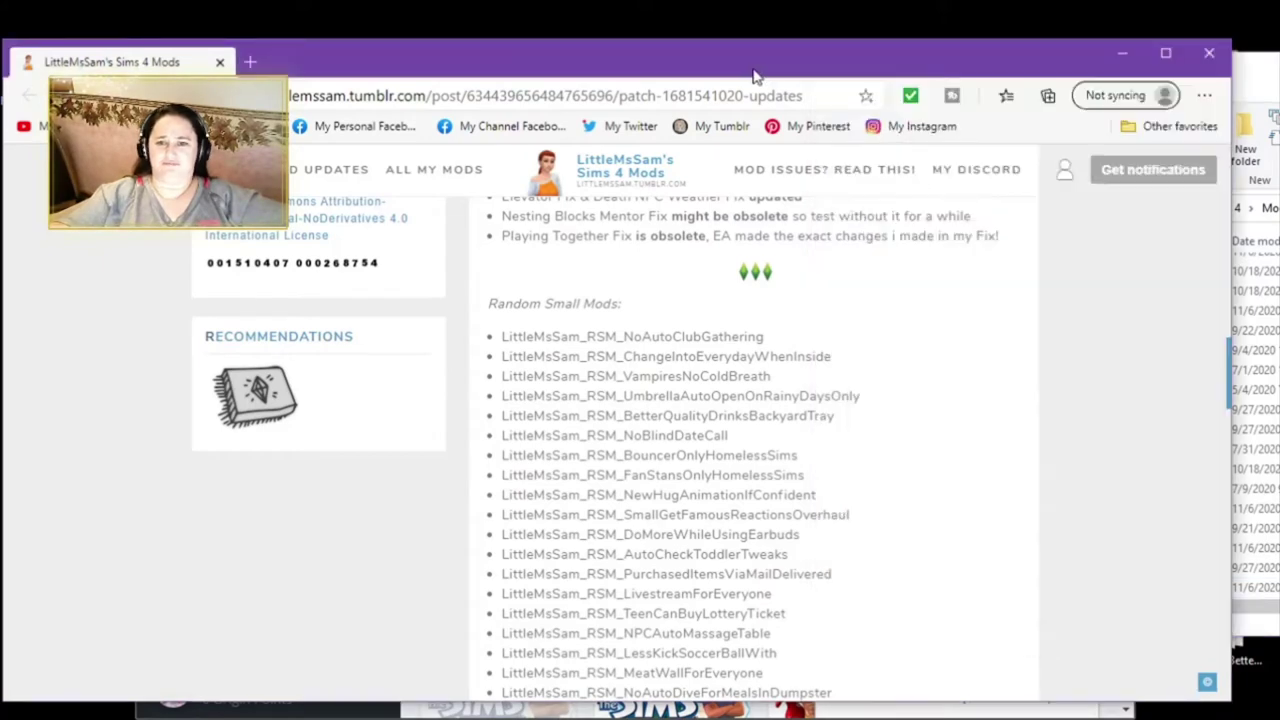
click(1193, 57)
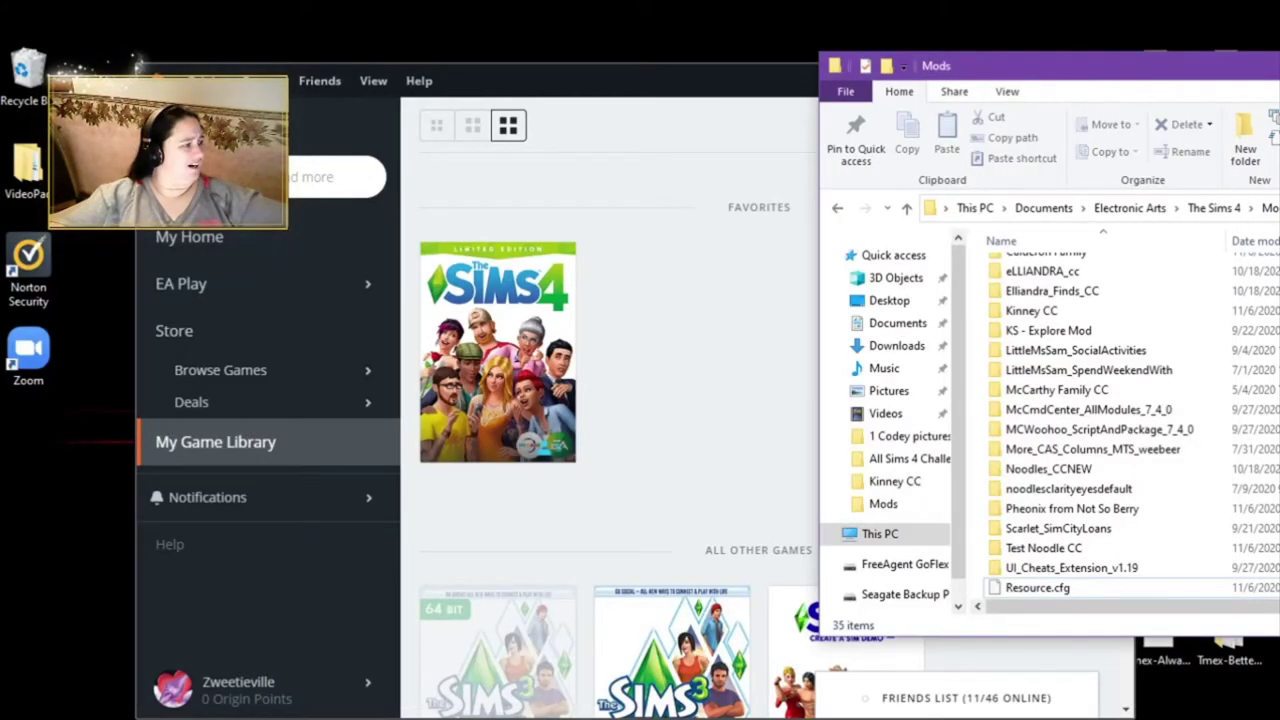
Step: Switch to the Sims 4 Studio for Windows 3.1.3.8 (Wishes) thread and download its installer from Google Drive
key(alt+Tab)
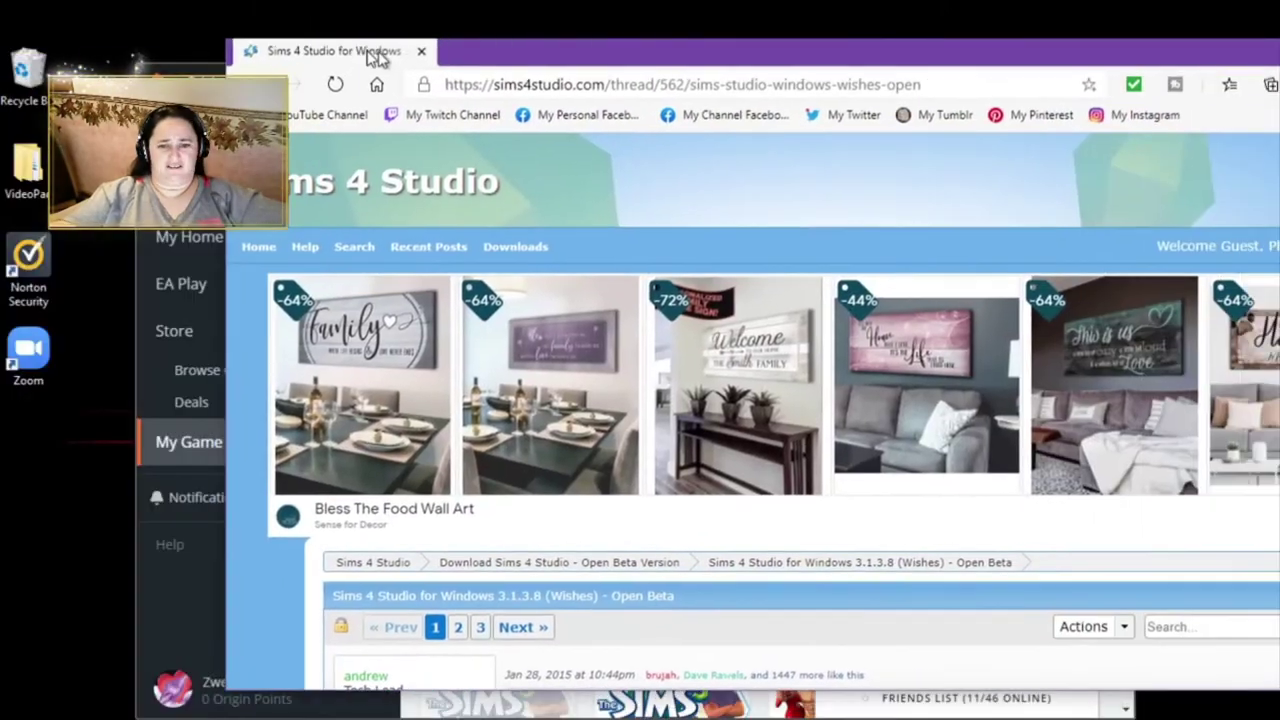
drag(371, 57, 159, 68)
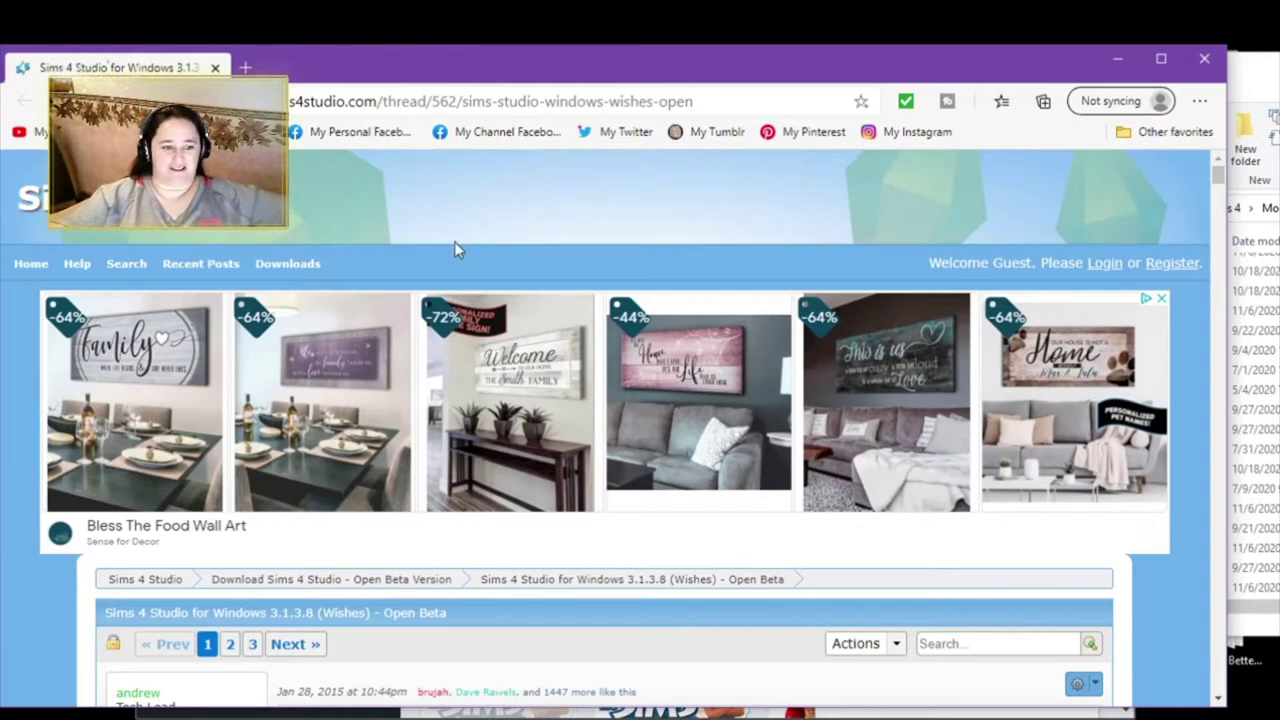
scroll(477, 263, down, 4)
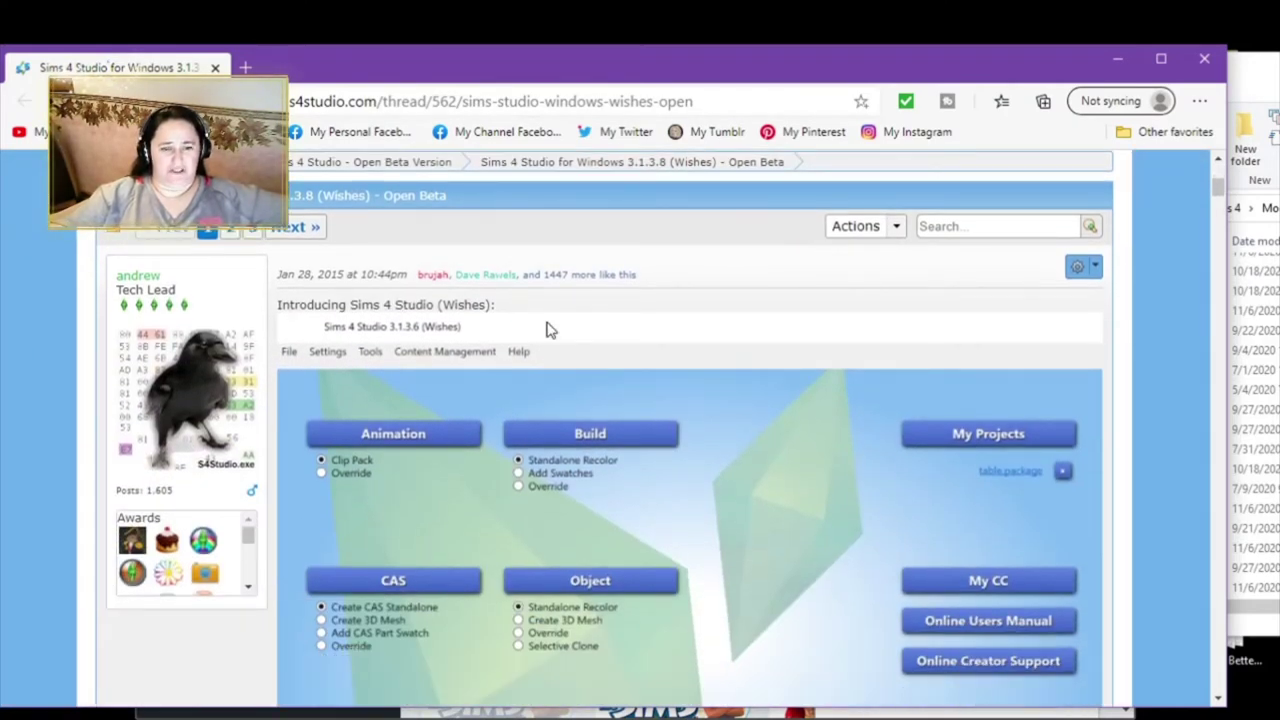
scroll(547, 330, down, 4)
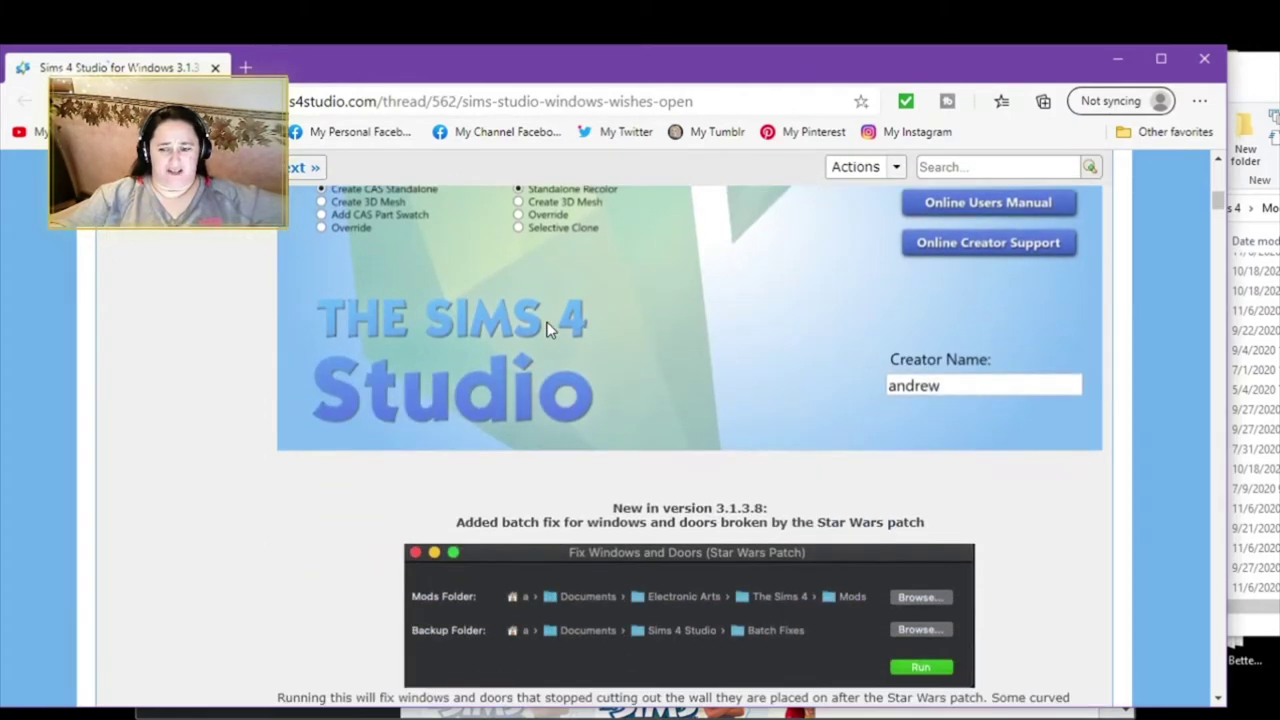
scroll(547, 330, down, 7)
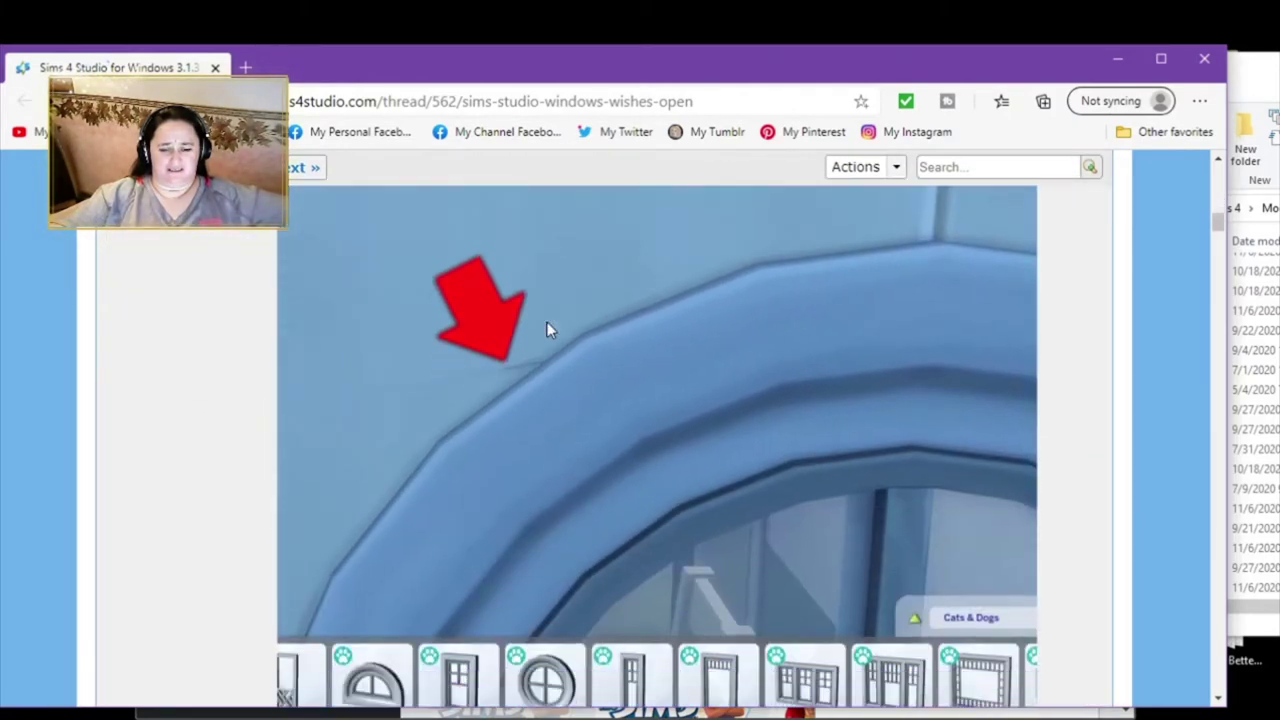
scroll(547, 330, down, 8)
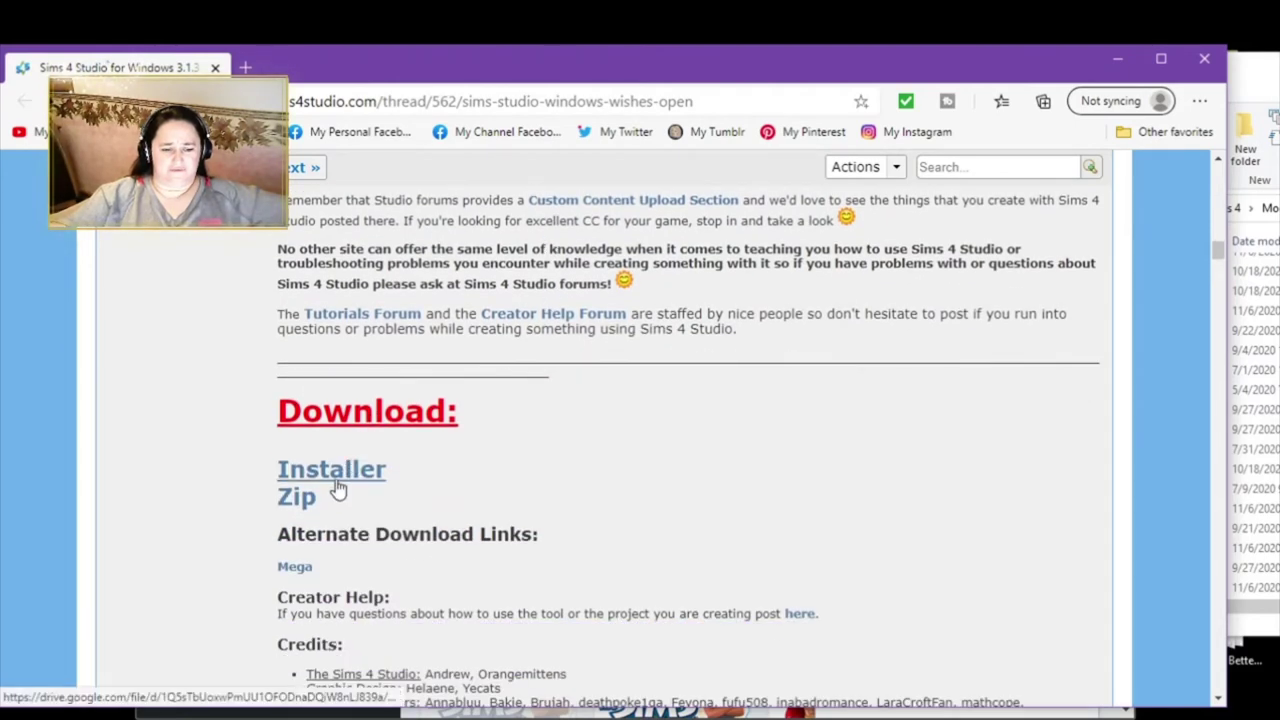
click(338, 485)
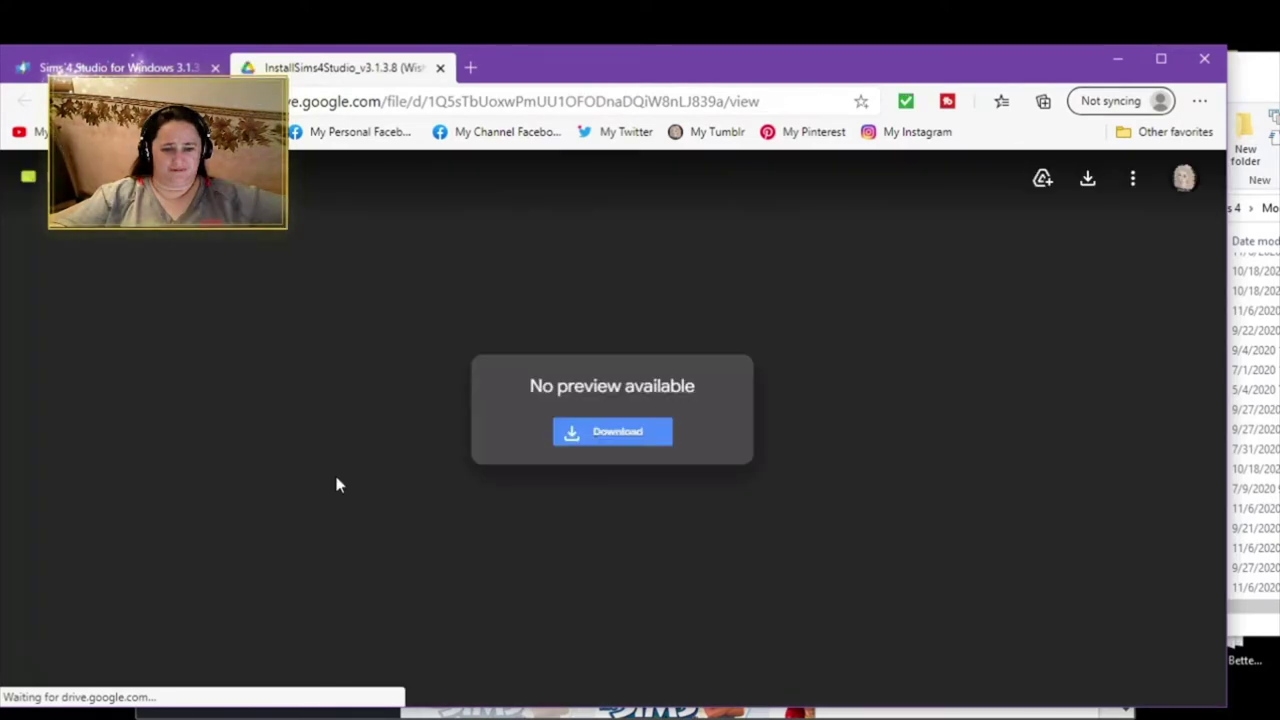
click(629, 443)
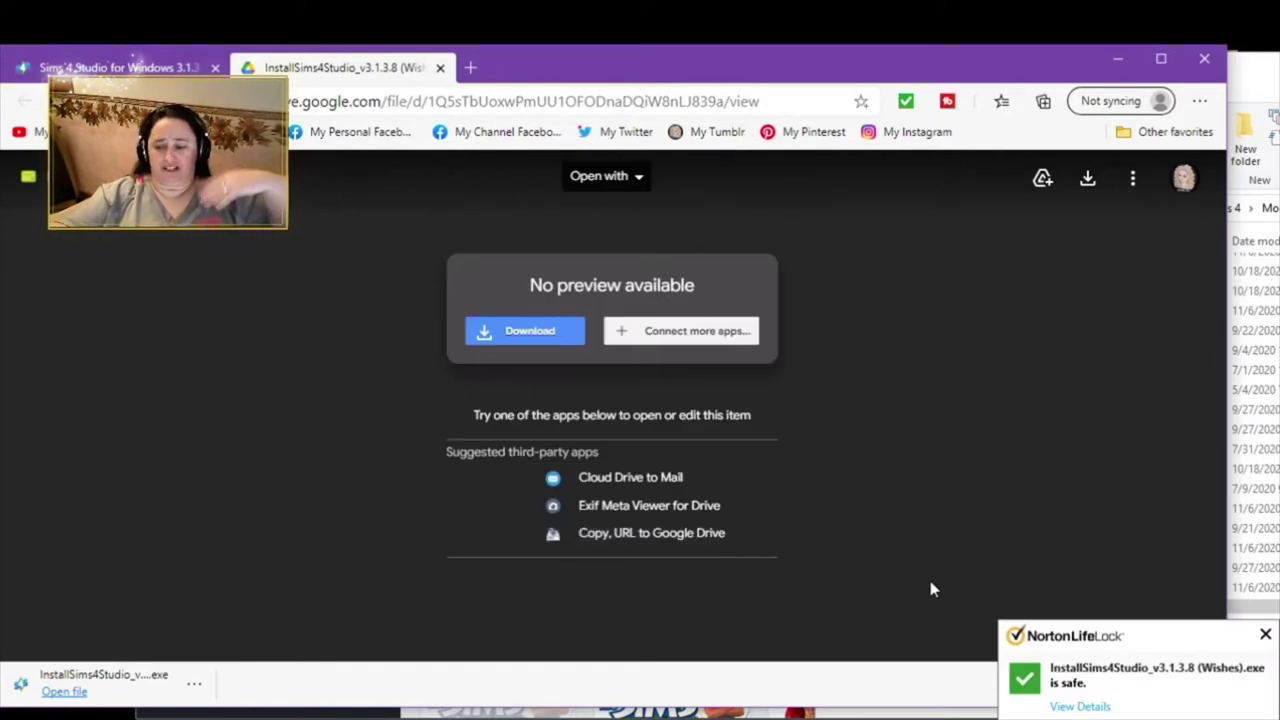
click(1265, 636)
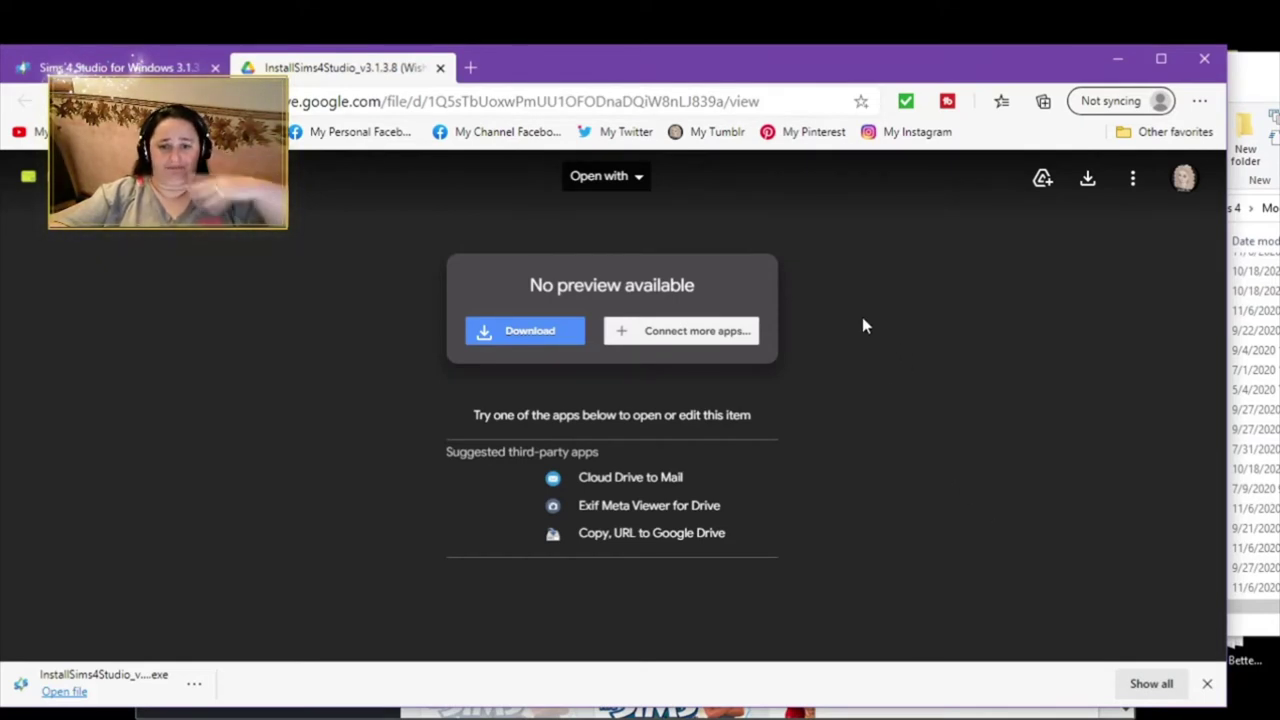
Step: Close the installer's Google Drive page and minimize the Sims 4 Studio thread window
click(440, 67)
scroll(661, 451, up, 10)
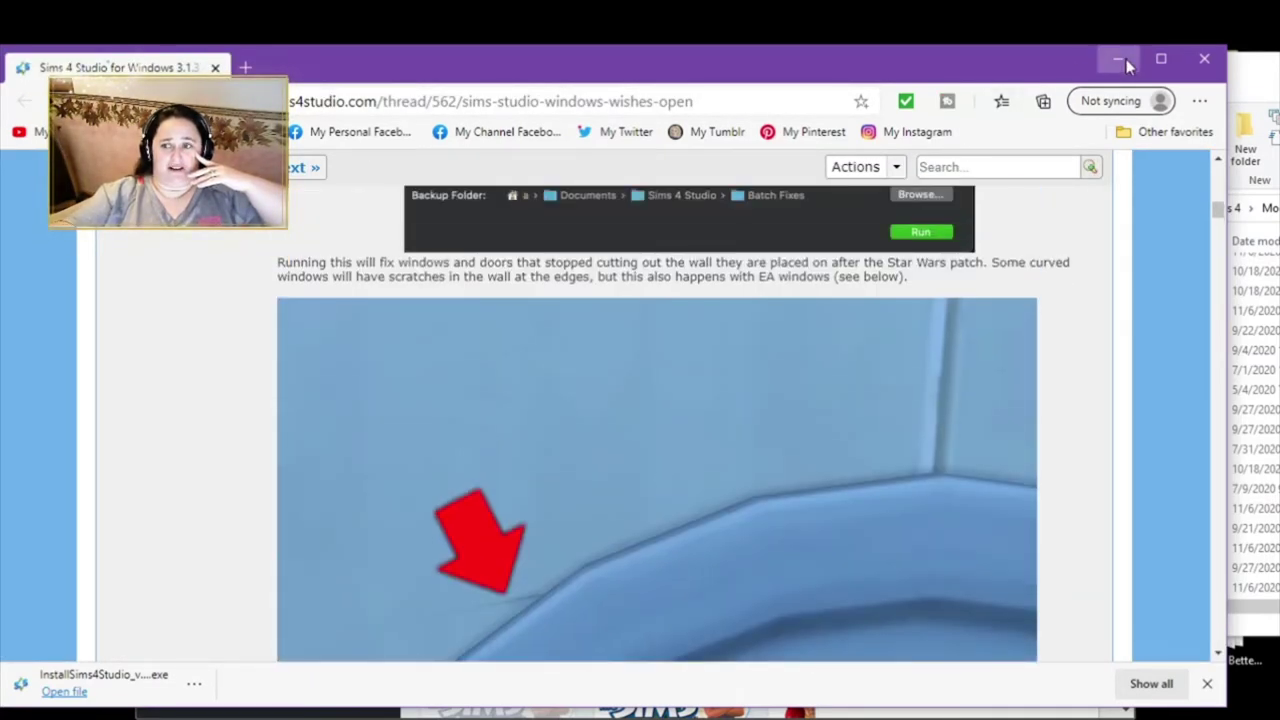
click(1120, 60)
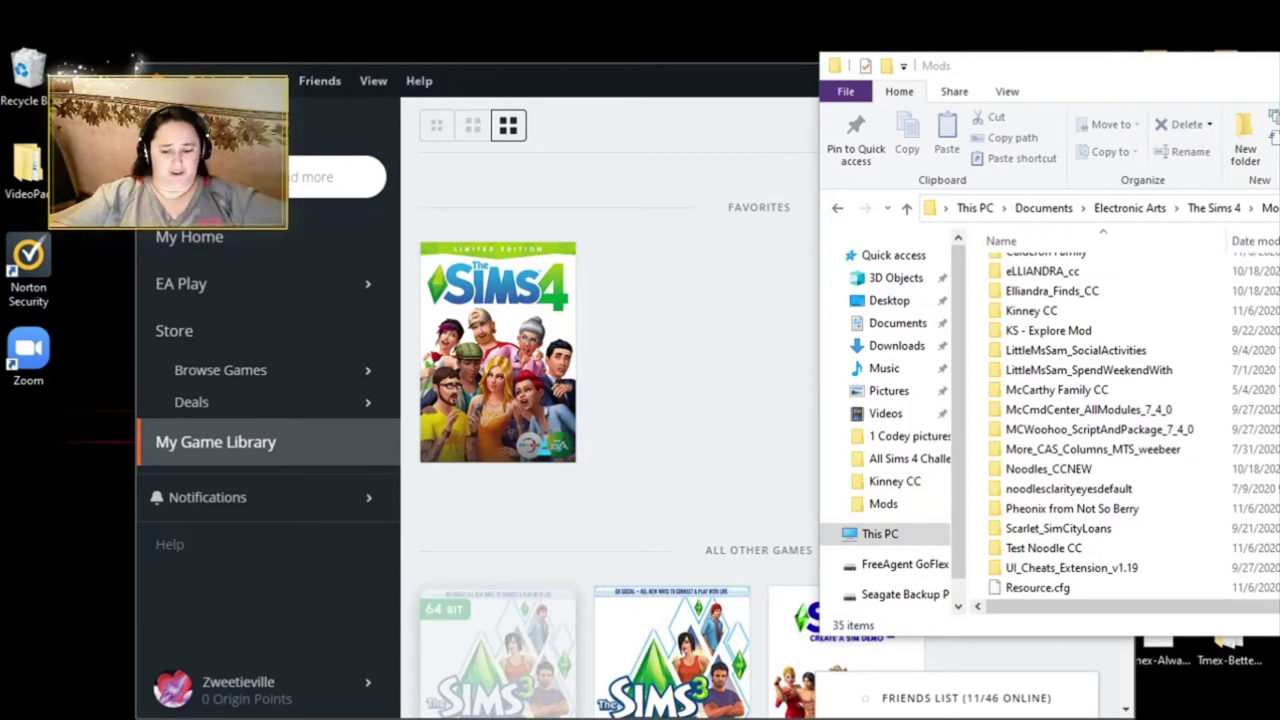
Step: Open a new browser window and search the web for "scarlet sims"
click(497, 640)
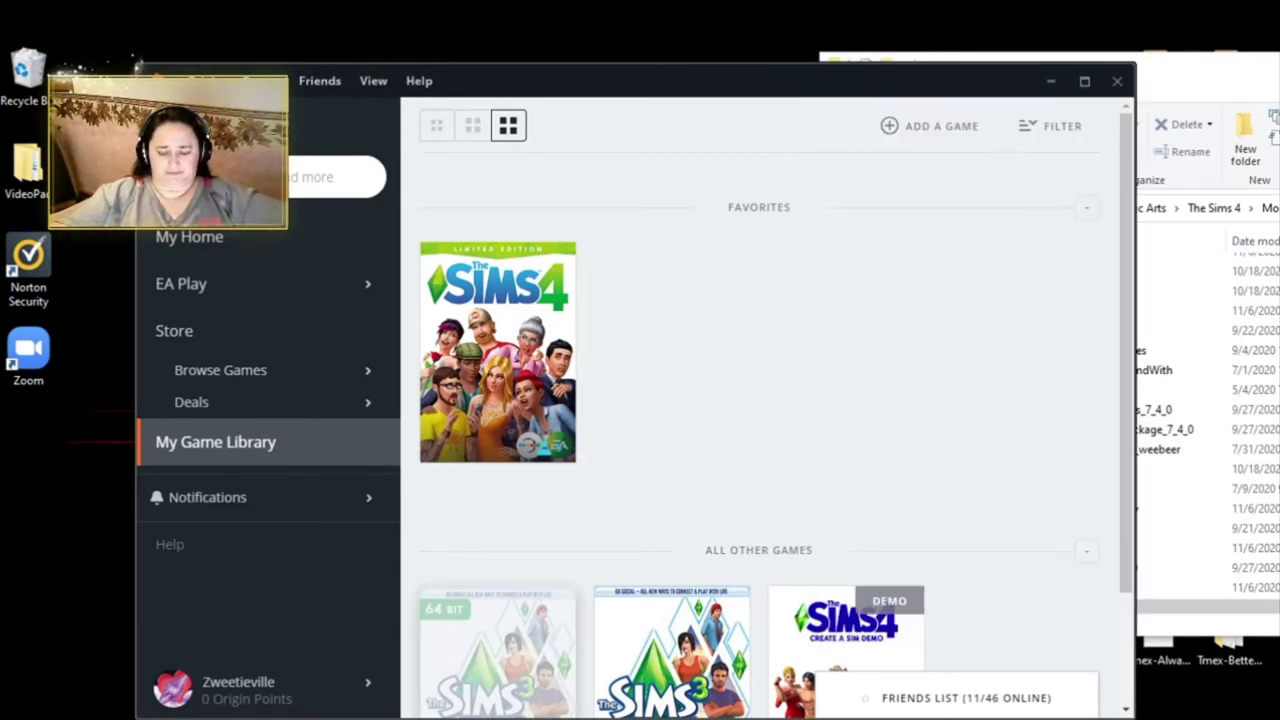
click(238, 685)
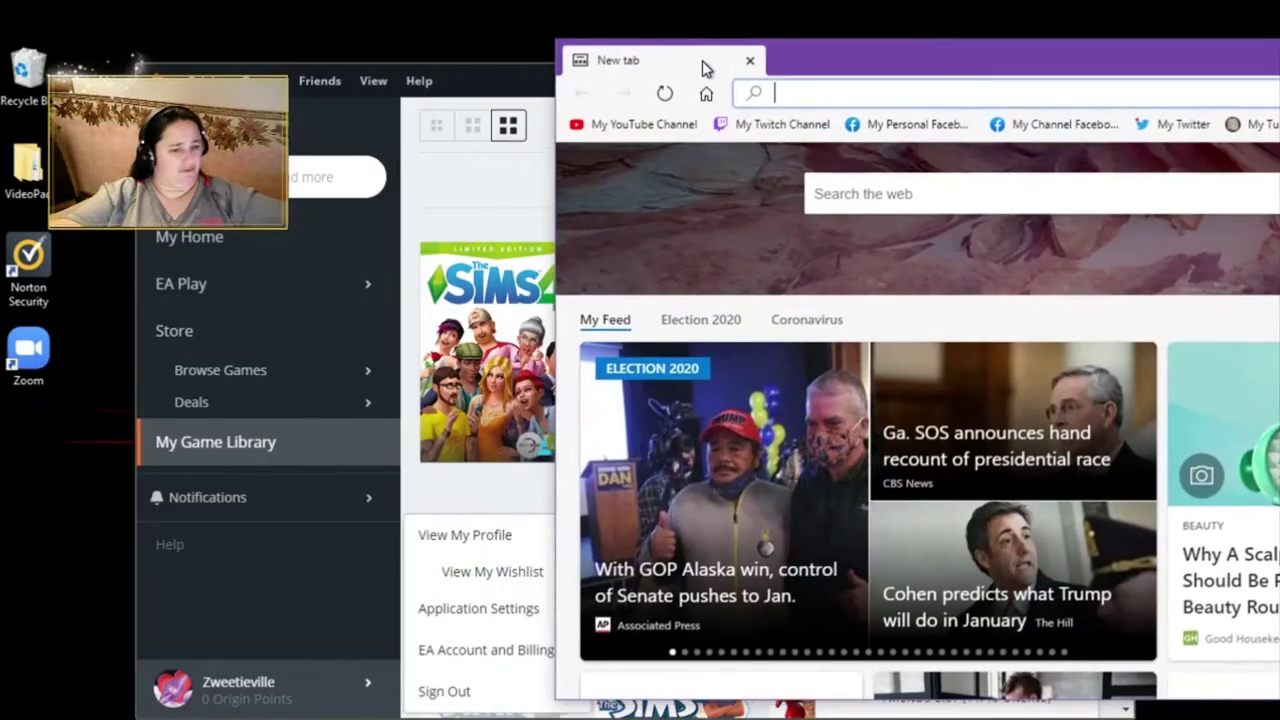
drag(703, 63, 217, 93)
click(350, 225)
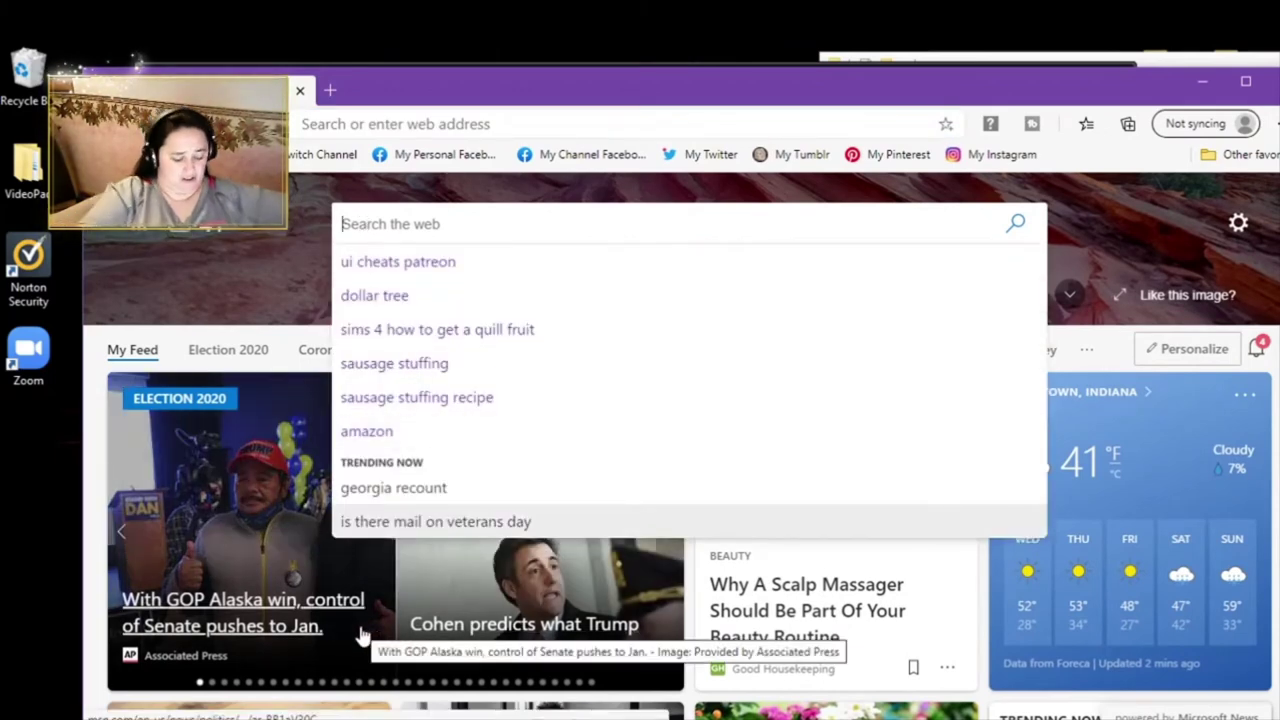
text(sc)
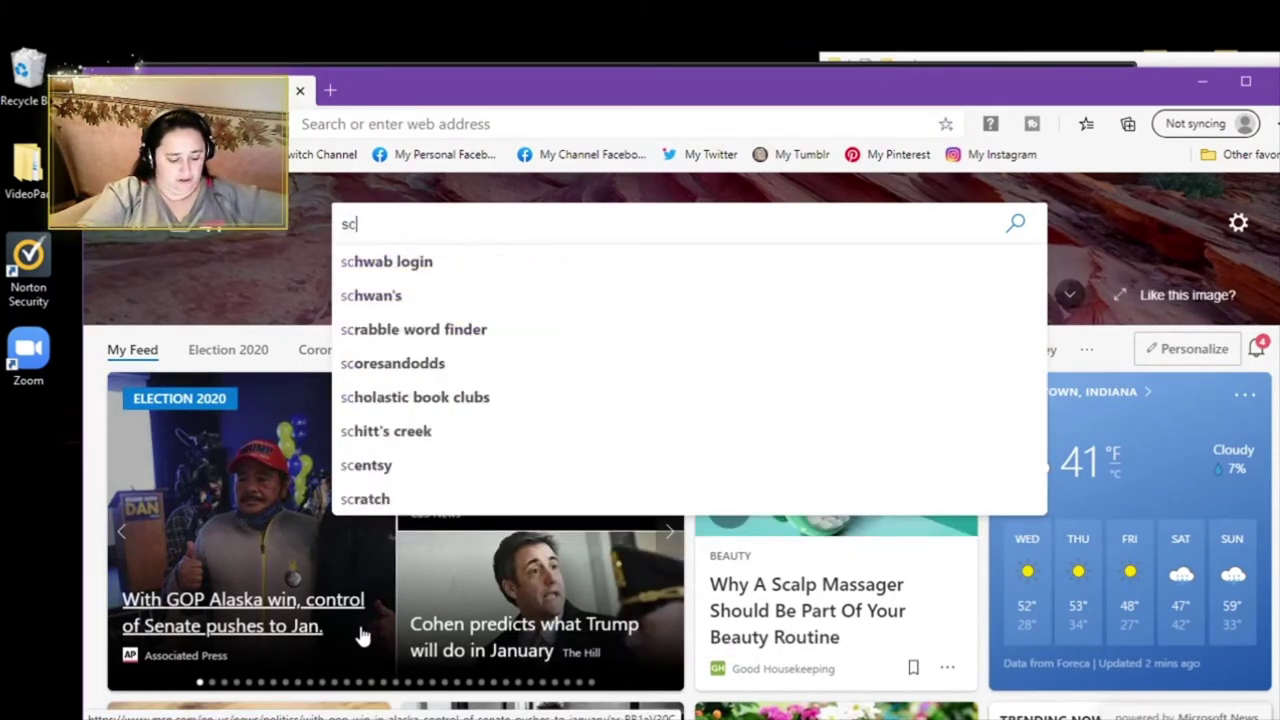
text(arlet sims)
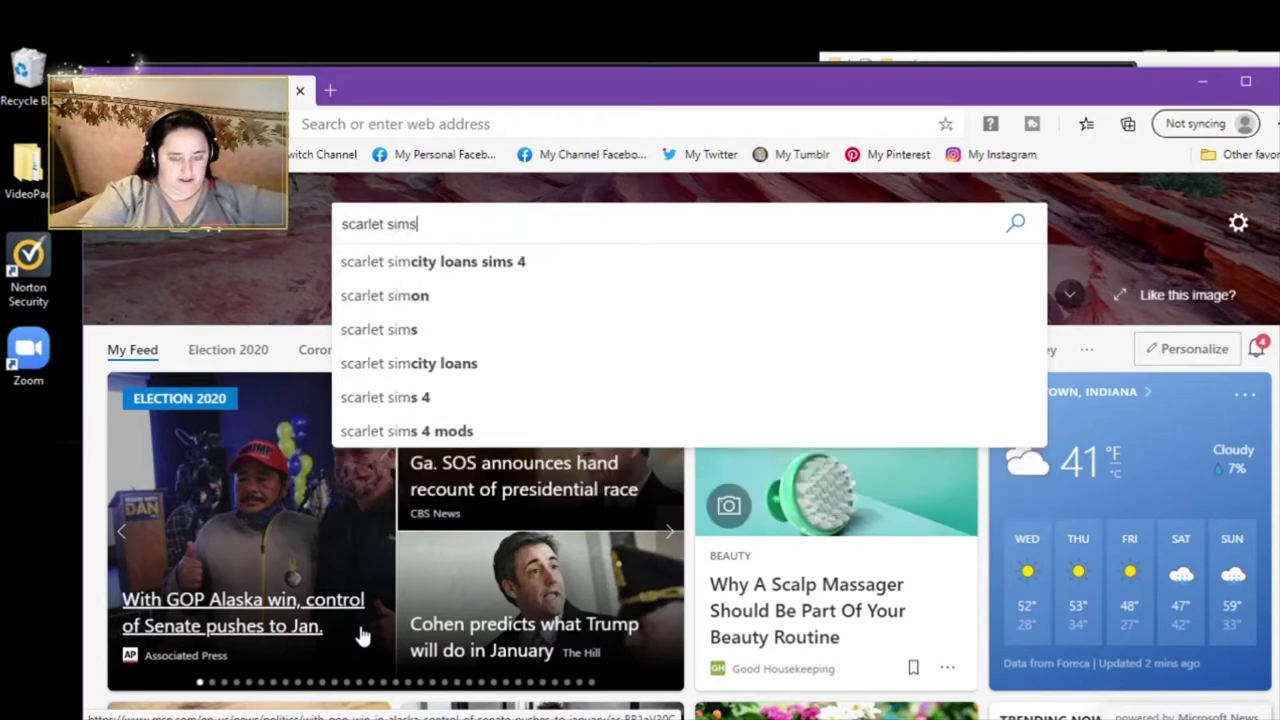
key(Return)
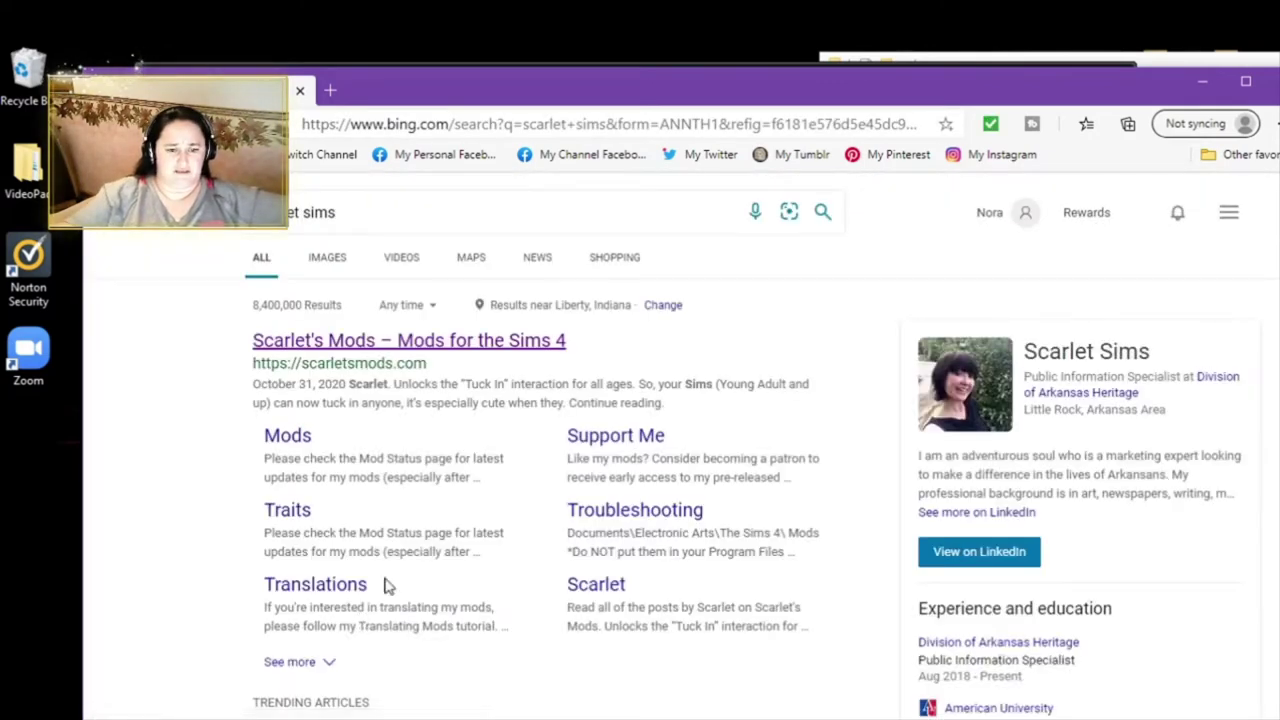
Step: Open the Patch 1.68.154 November 10th mod status post on the Scarlet's Mods site and minimize that window
click(391, 342)
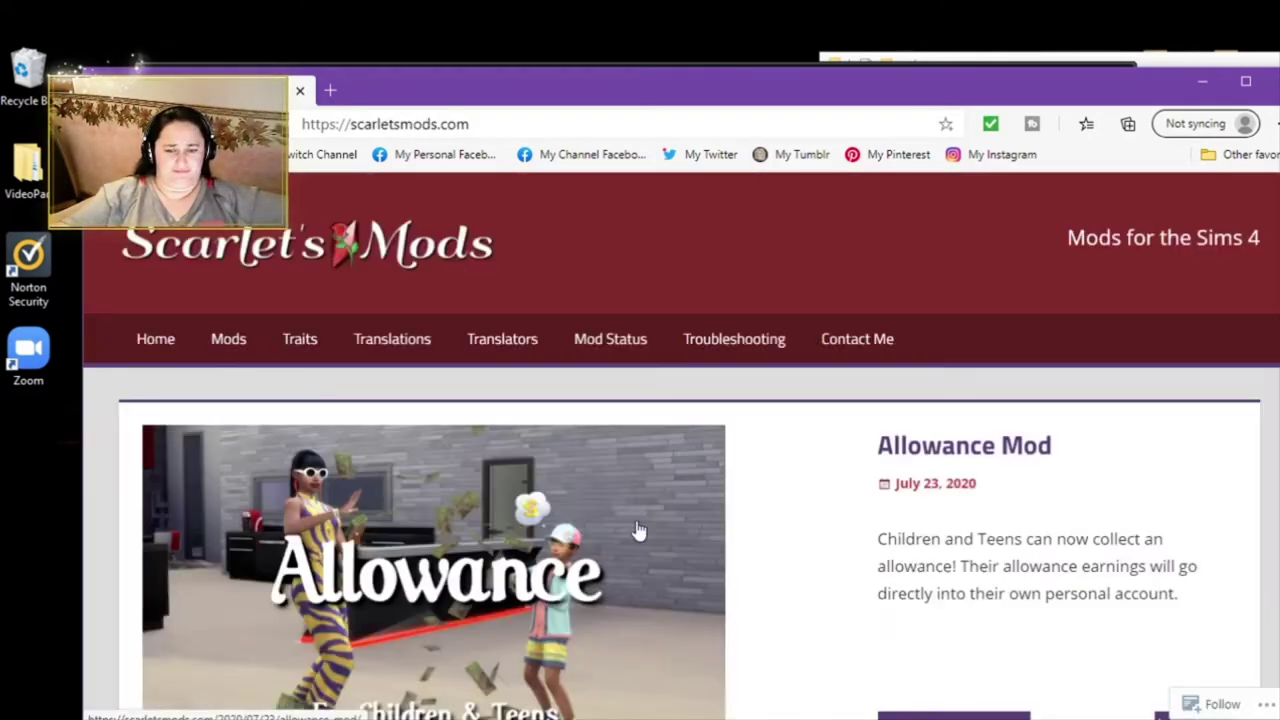
scroll(640, 529, down, 4)
click(365, 517)
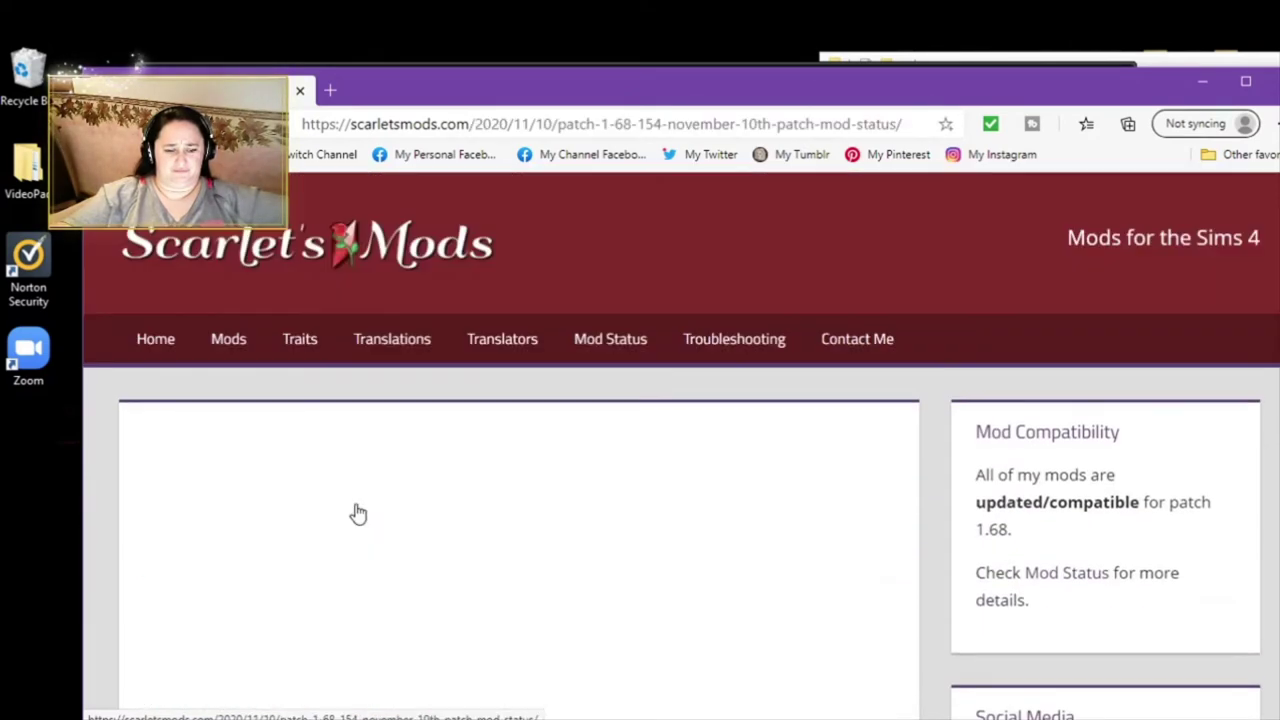
click(1202, 80)
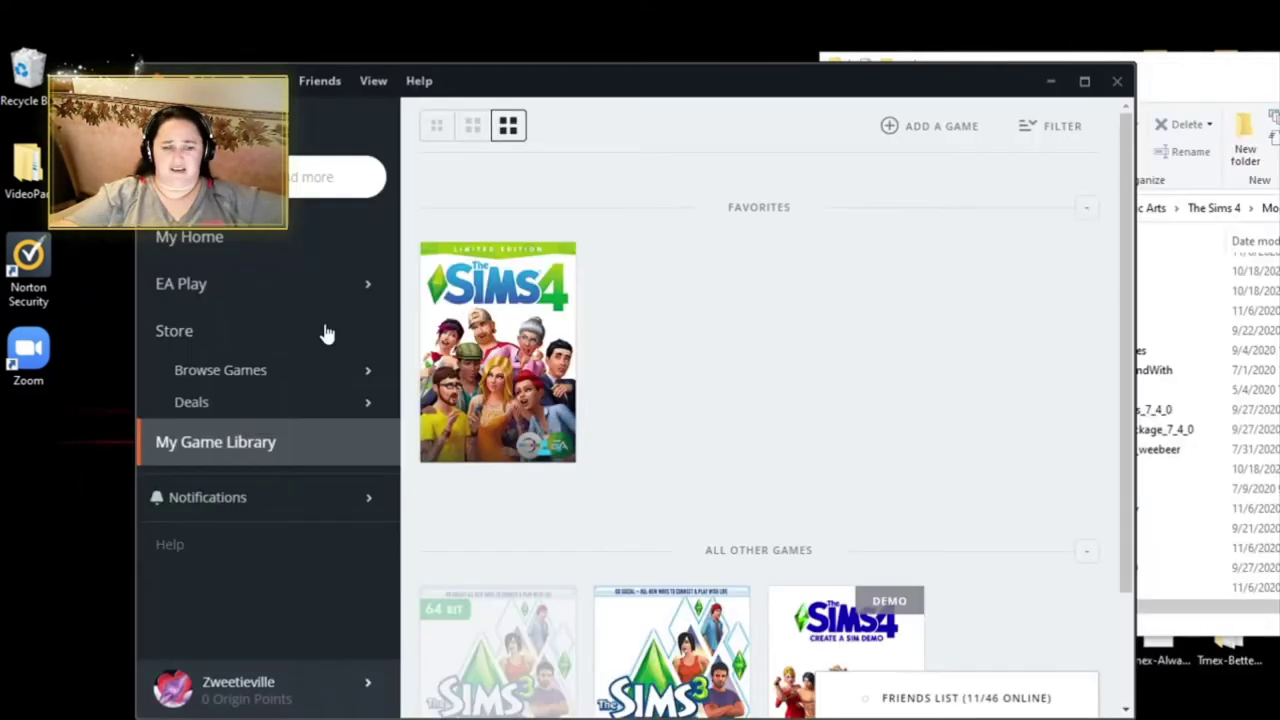
Step: Search for "little ms sam" in another new browser window and open LittleMsSam's Sims 4 Mods on Tumblr
mouse_move(181, 283)
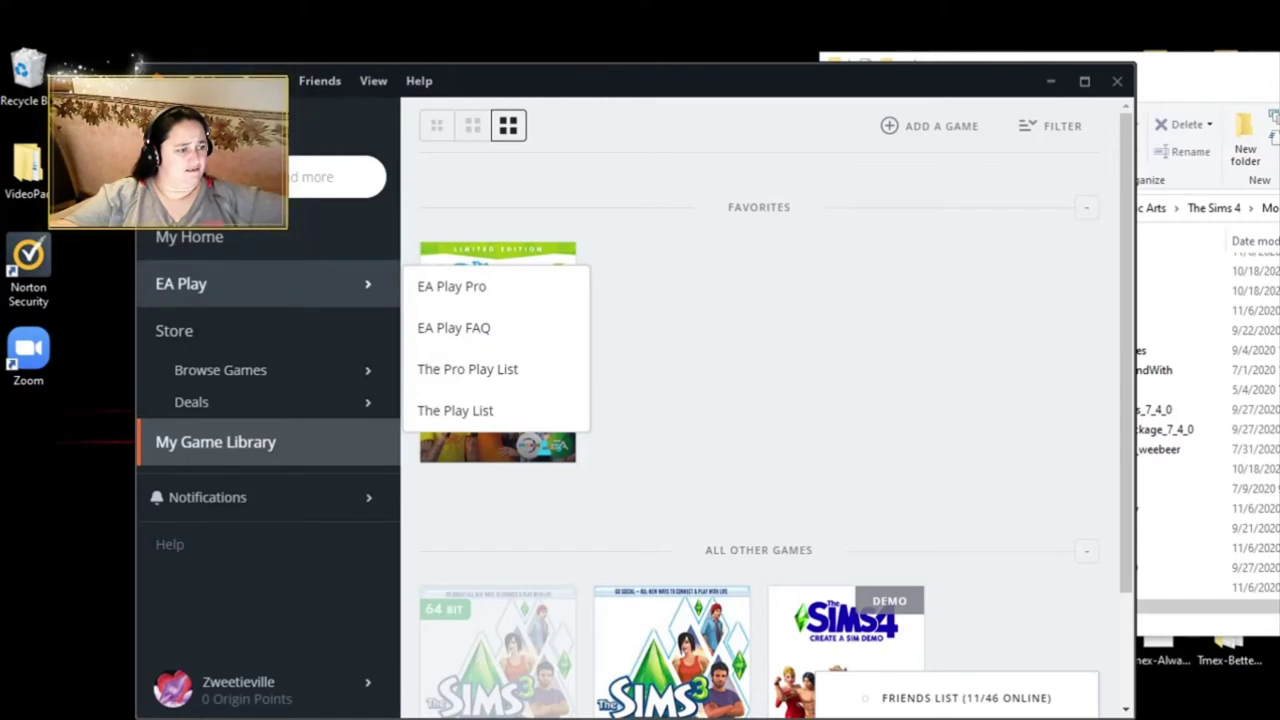
key(alt+Tab)
drag(666, 86, 264, 80)
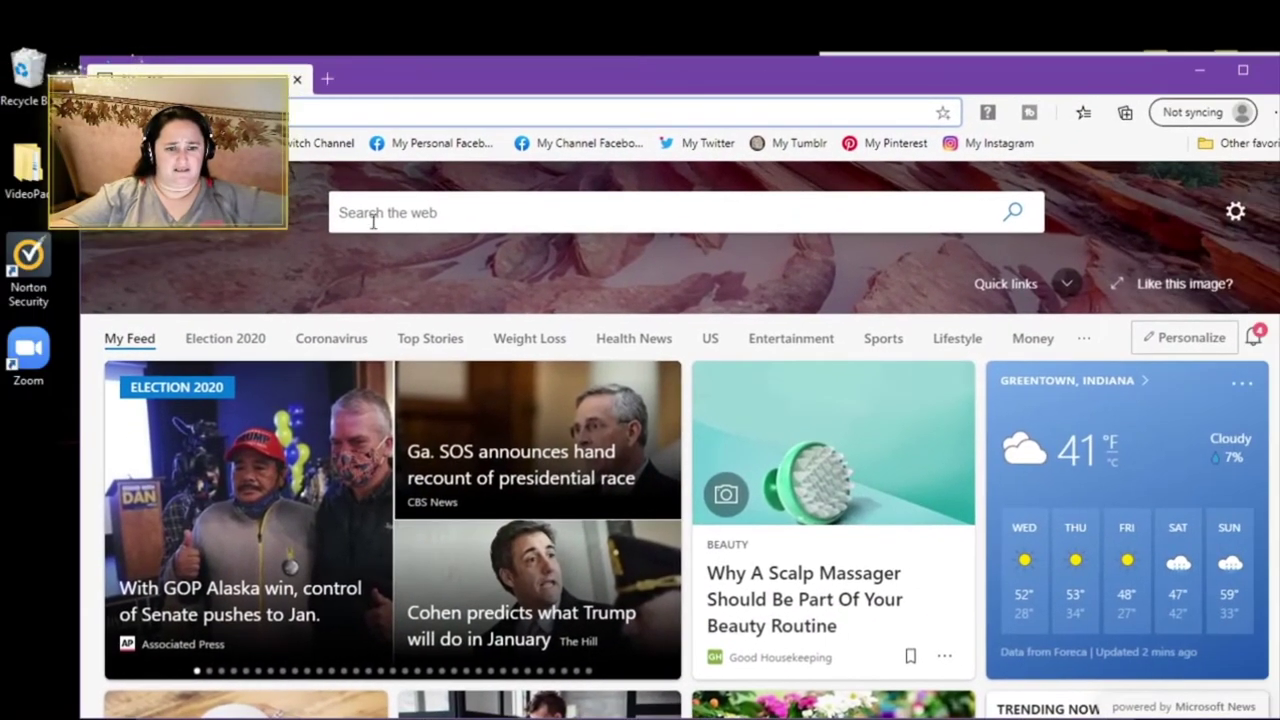
click(405, 218)
text(littl)
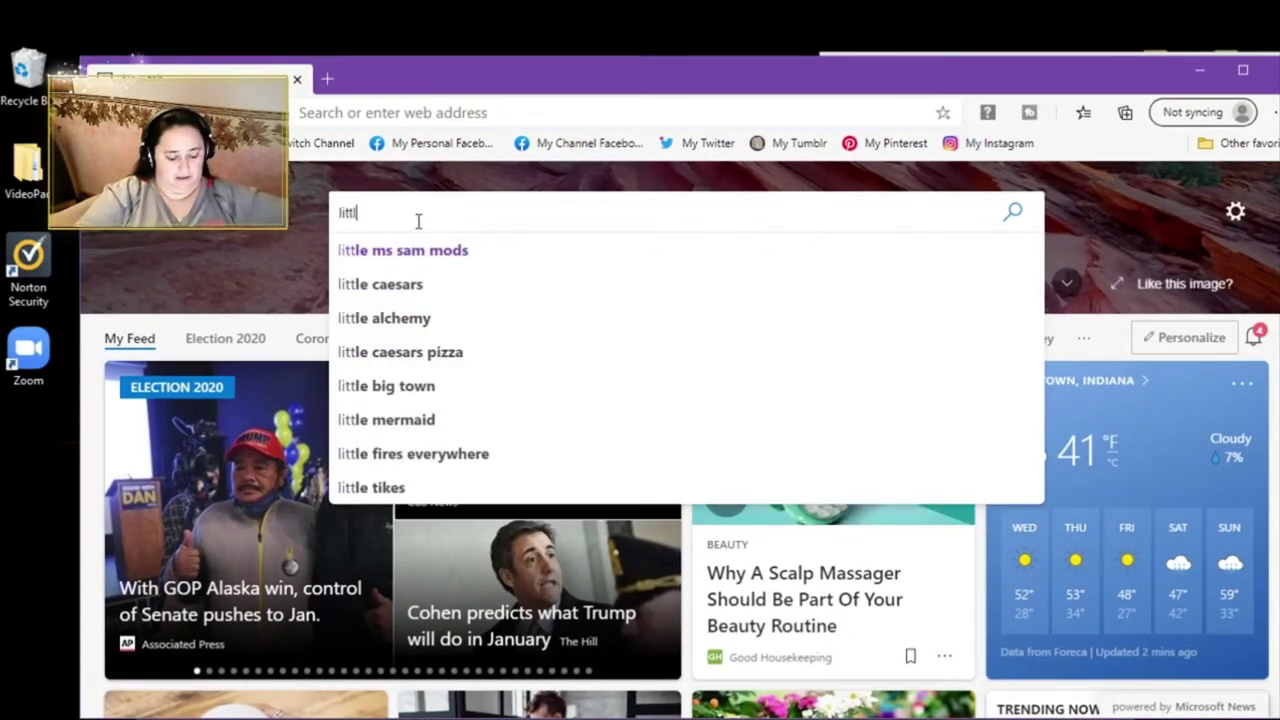
text(e ms )
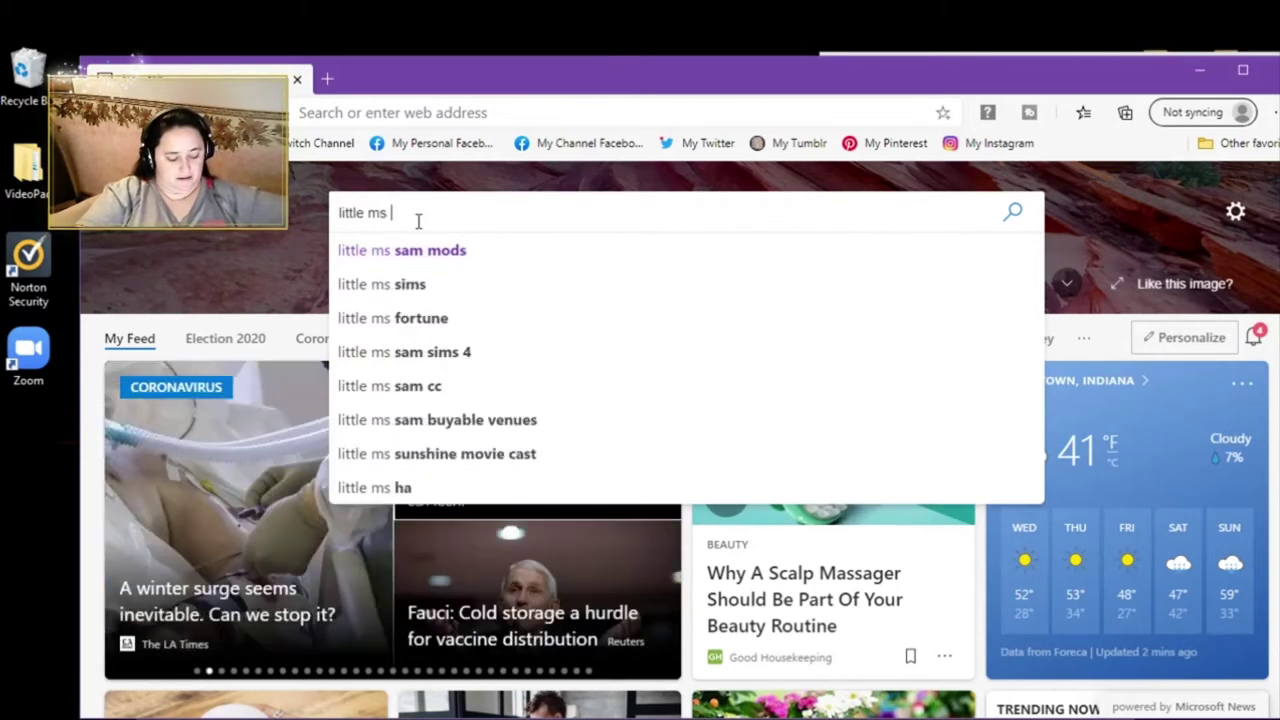
text(sam)
key(Return)
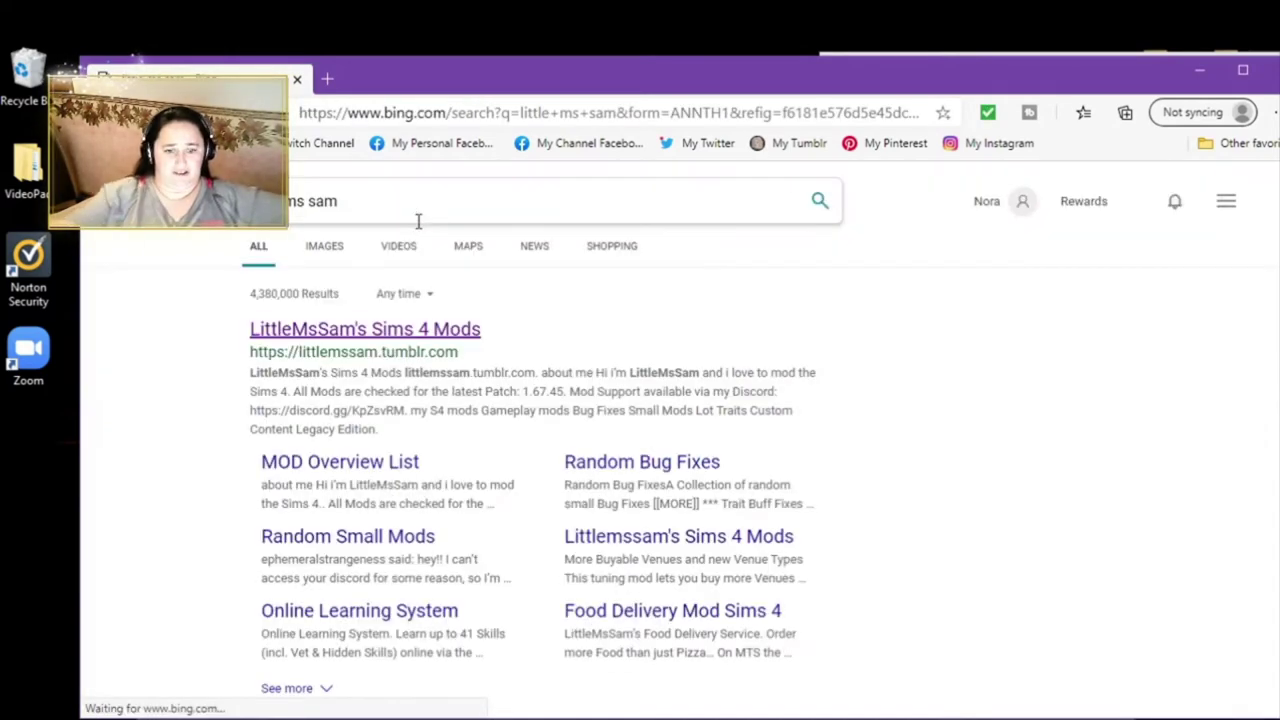
click(418, 330)
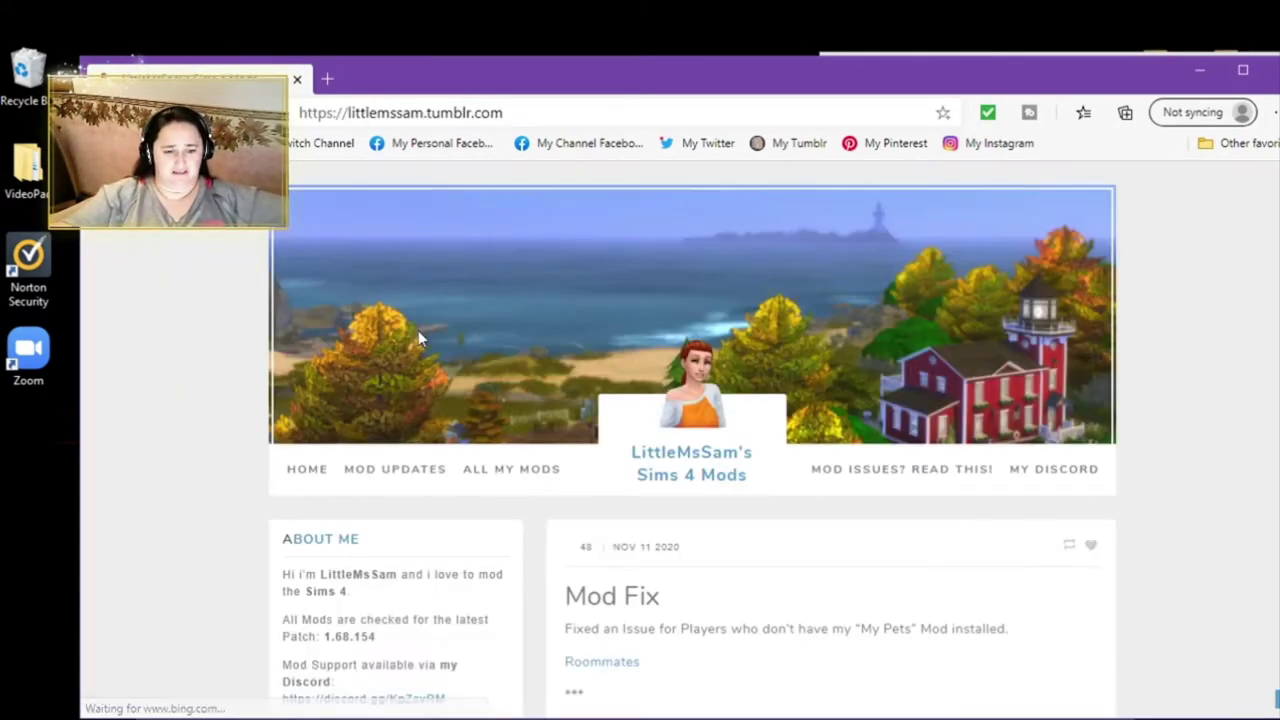
Step: Review the numbered list of updated mods in the Patch 1.68.154.1020 Updates post and minimize the window
scroll(734, 456, down, 3)
scroll(757, 467, down, 5)
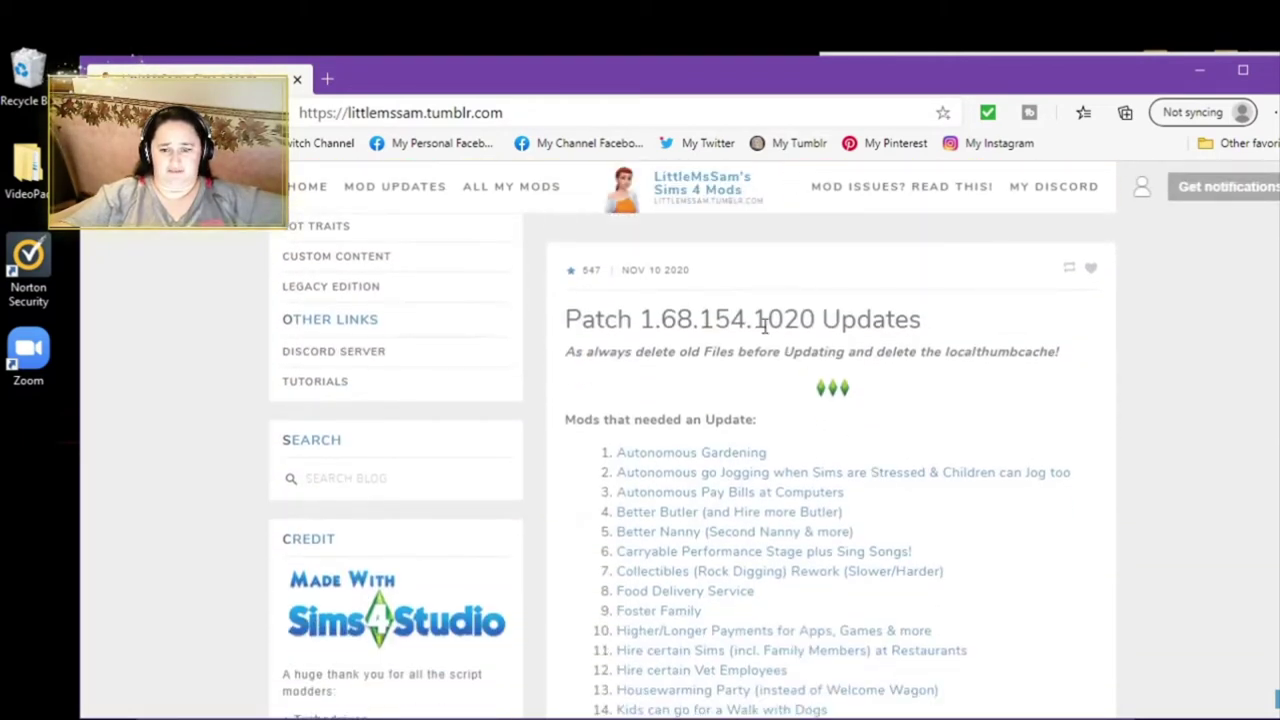
scroll(758, 408, down, 8)
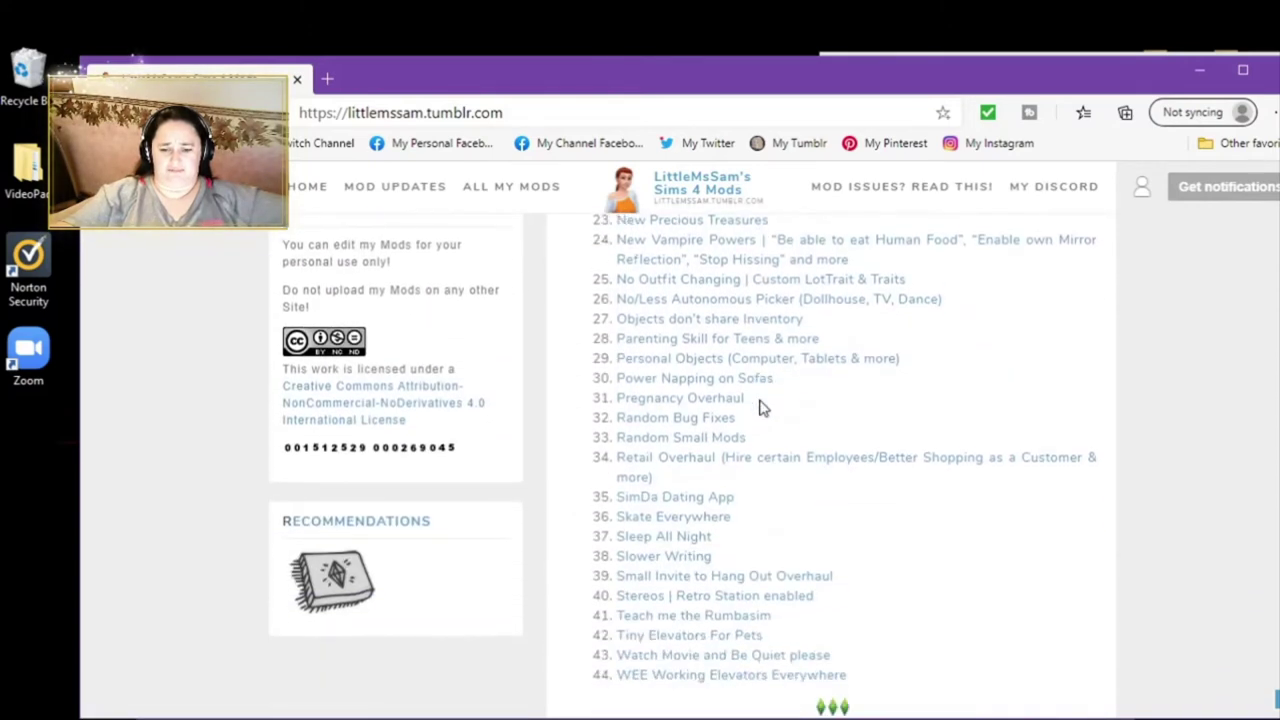
scroll(758, 408, down, 1)
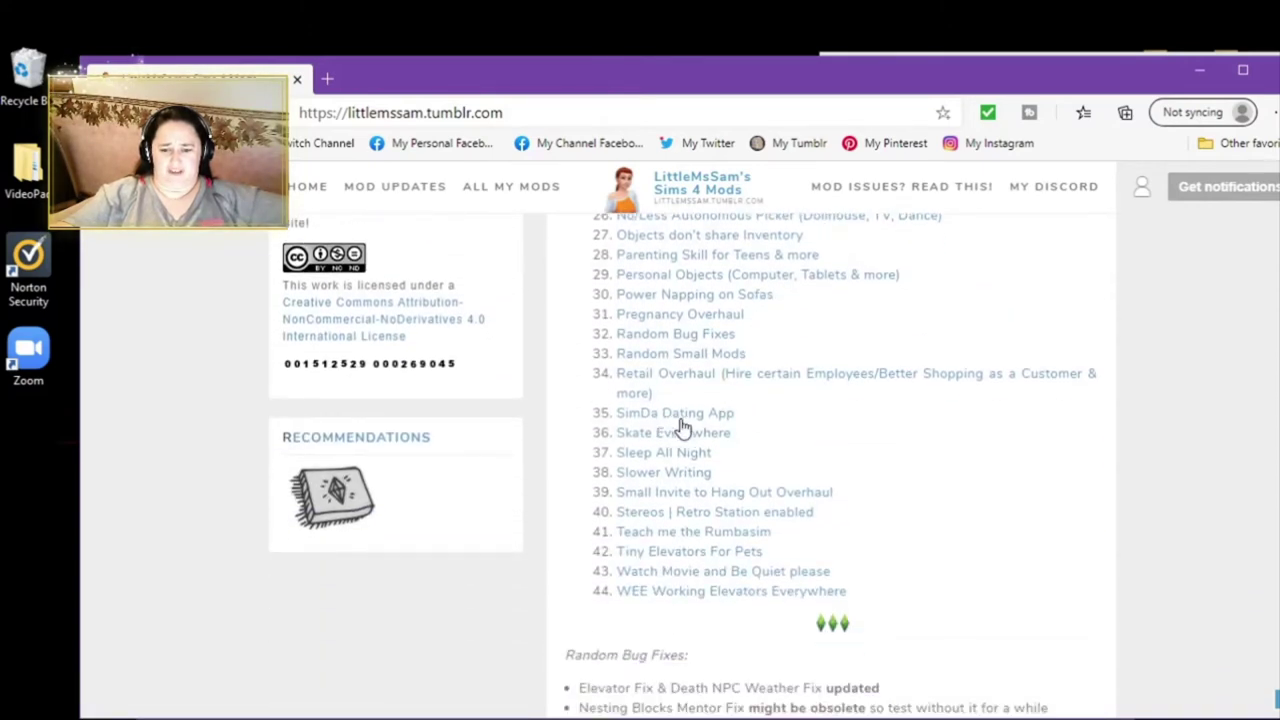
scroll(794, 429, down, 1)
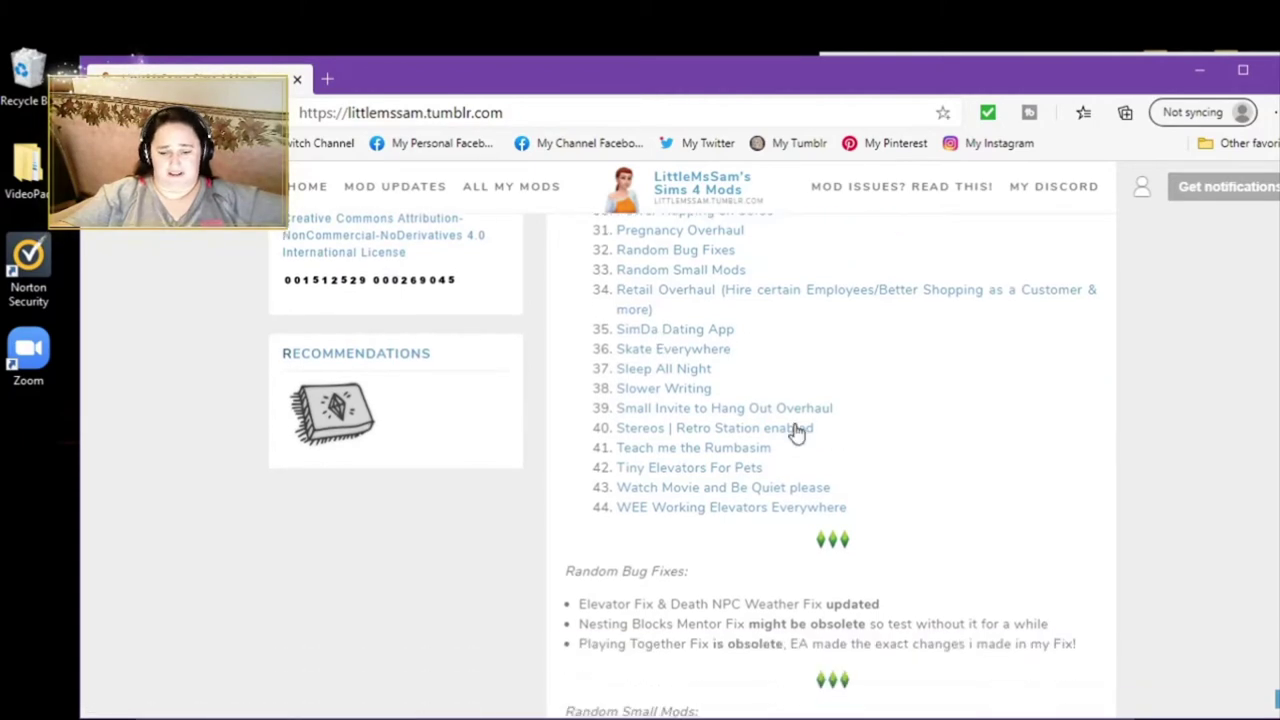
scroll(794, 429, up, 1)
click(1199, 70)
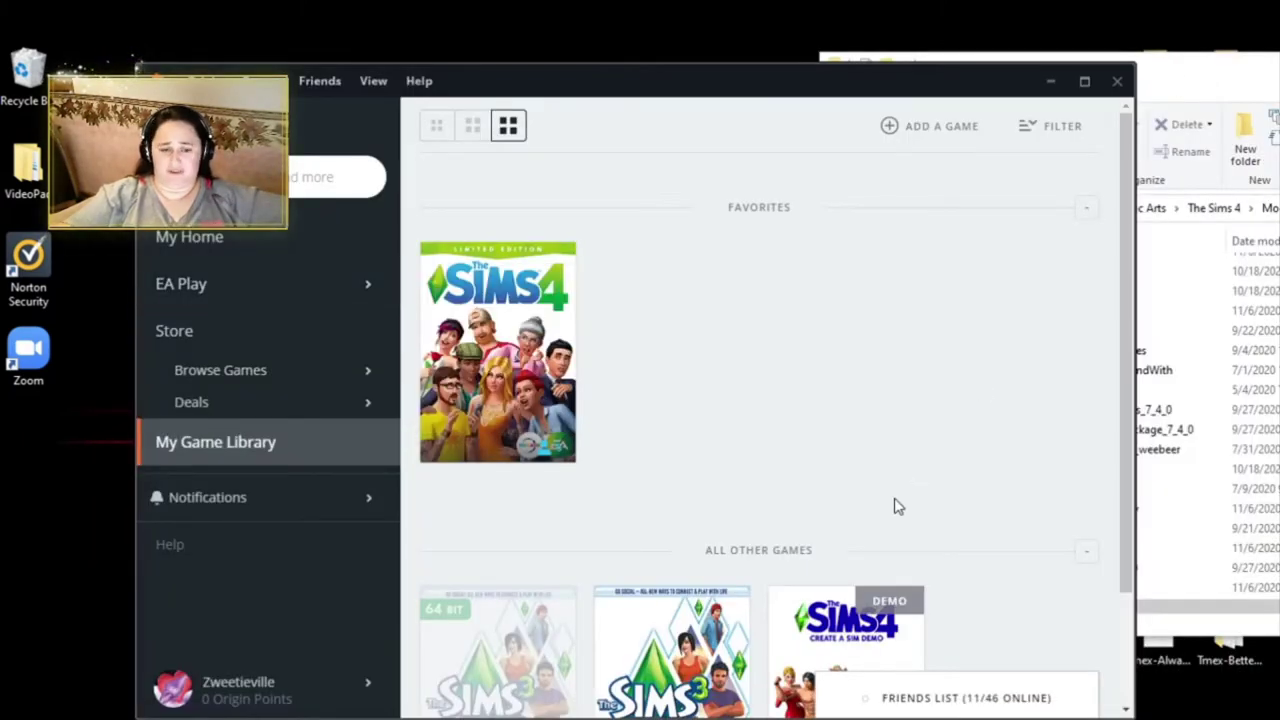
Step: Bring up the MC Command Center 7.5.0 release post on Patreon and look through its contents
mouse_move(250, 383)
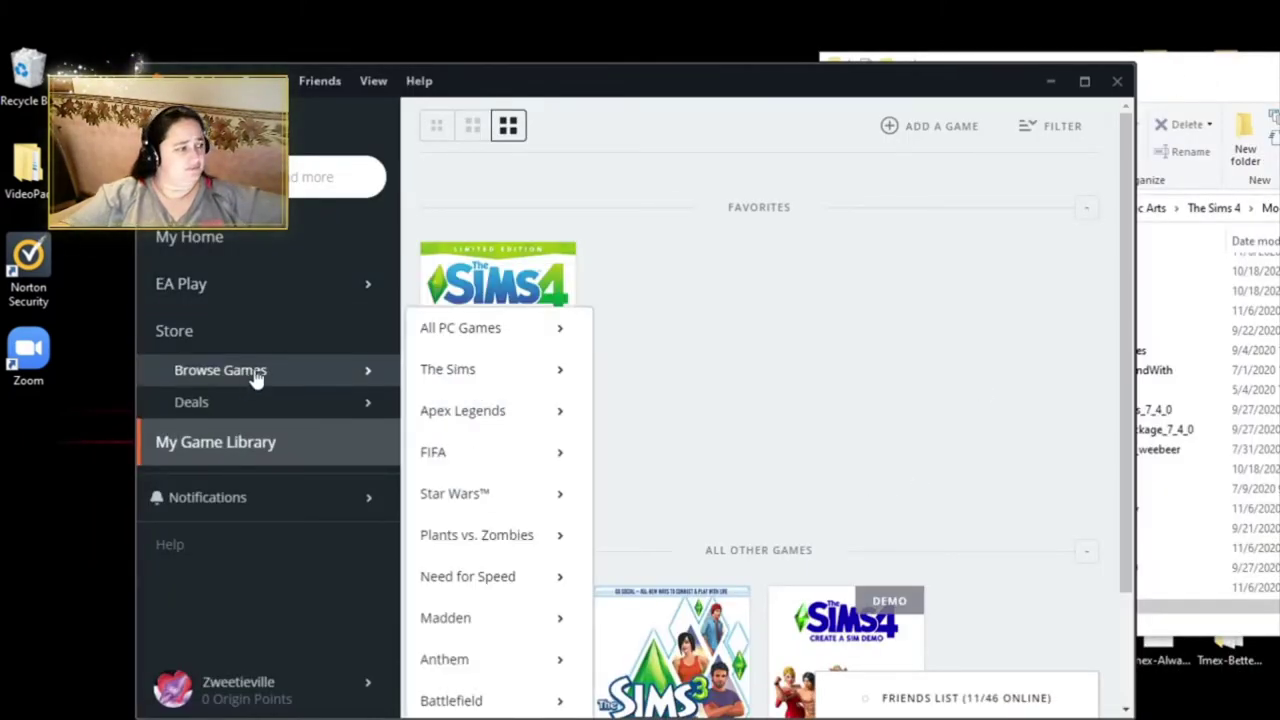
mouse_move(260, 284)
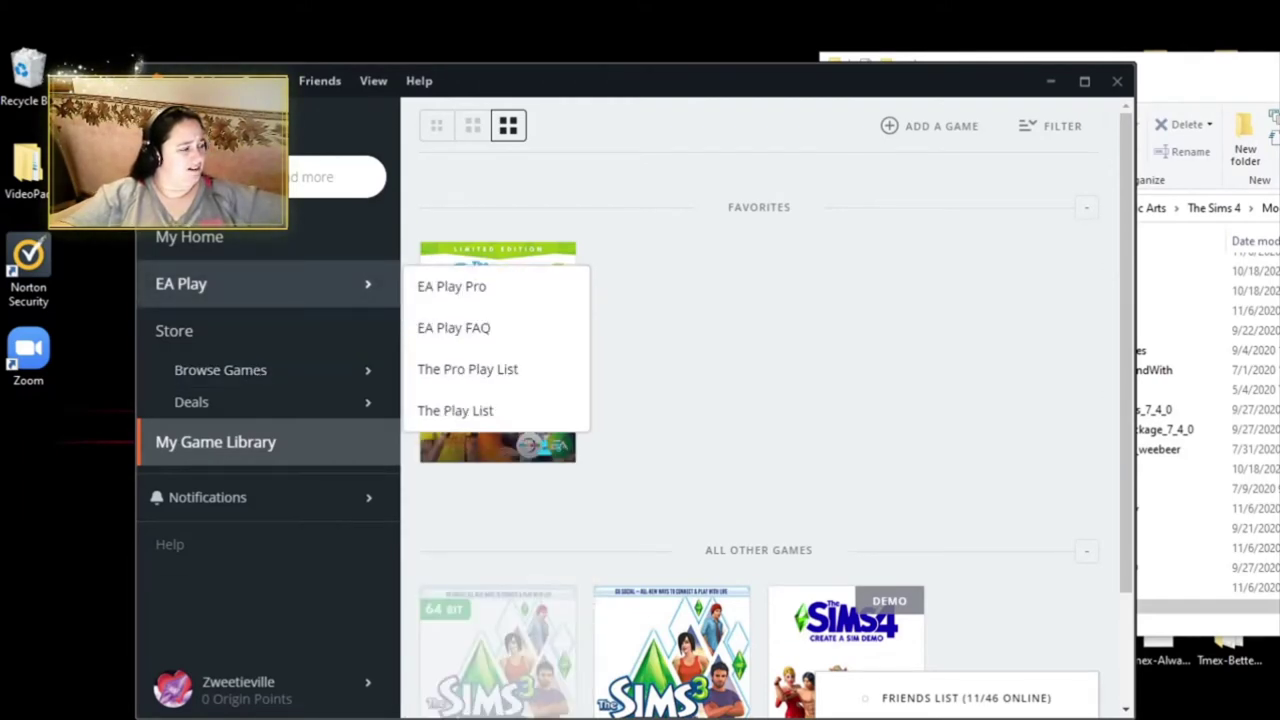
key(alt+Tab)
drag(4, 162, 148, 70)
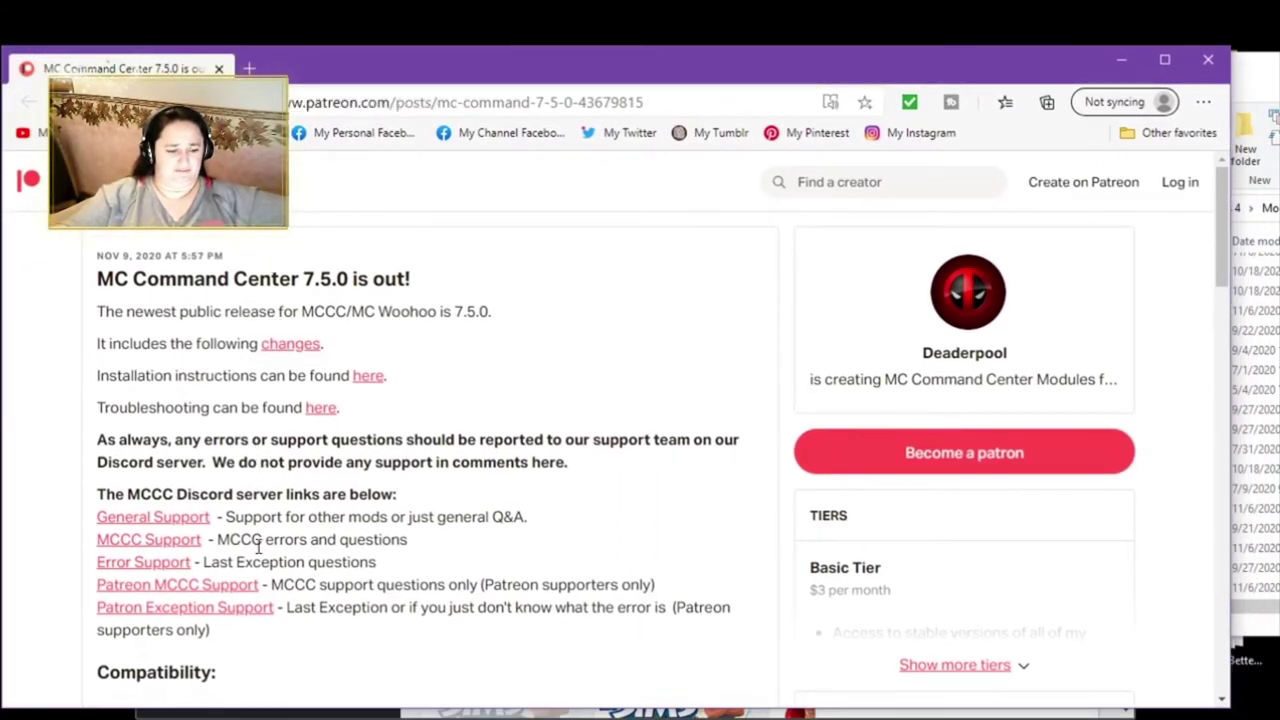
scroll(257, 543, down, 5)
scroll(257, 555, up, 6)
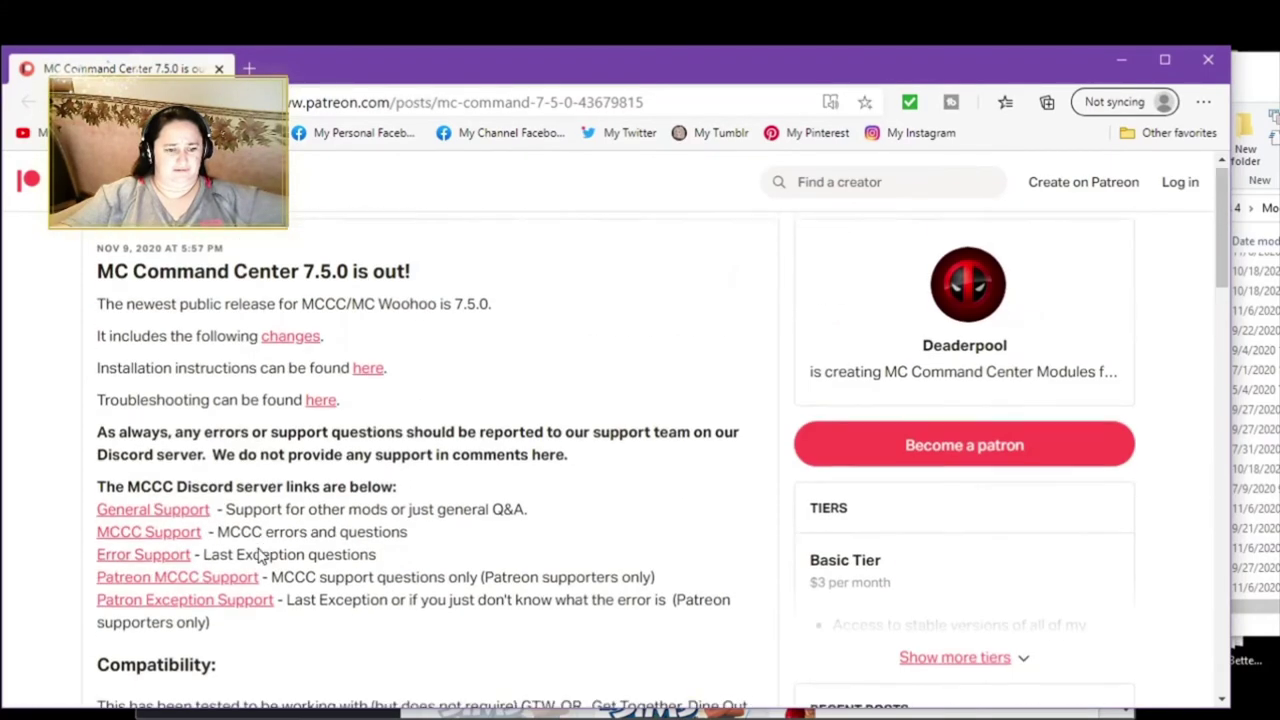
Step: From Deaderpool's Patreon page, download McCmdCenter_AllModules_7_5_1.zip and MCWoohoo_ScriptAndPackage_7_5_1.zip from the 7.5.1 Hotfix post, and minimize the browser
click(1004, 336)
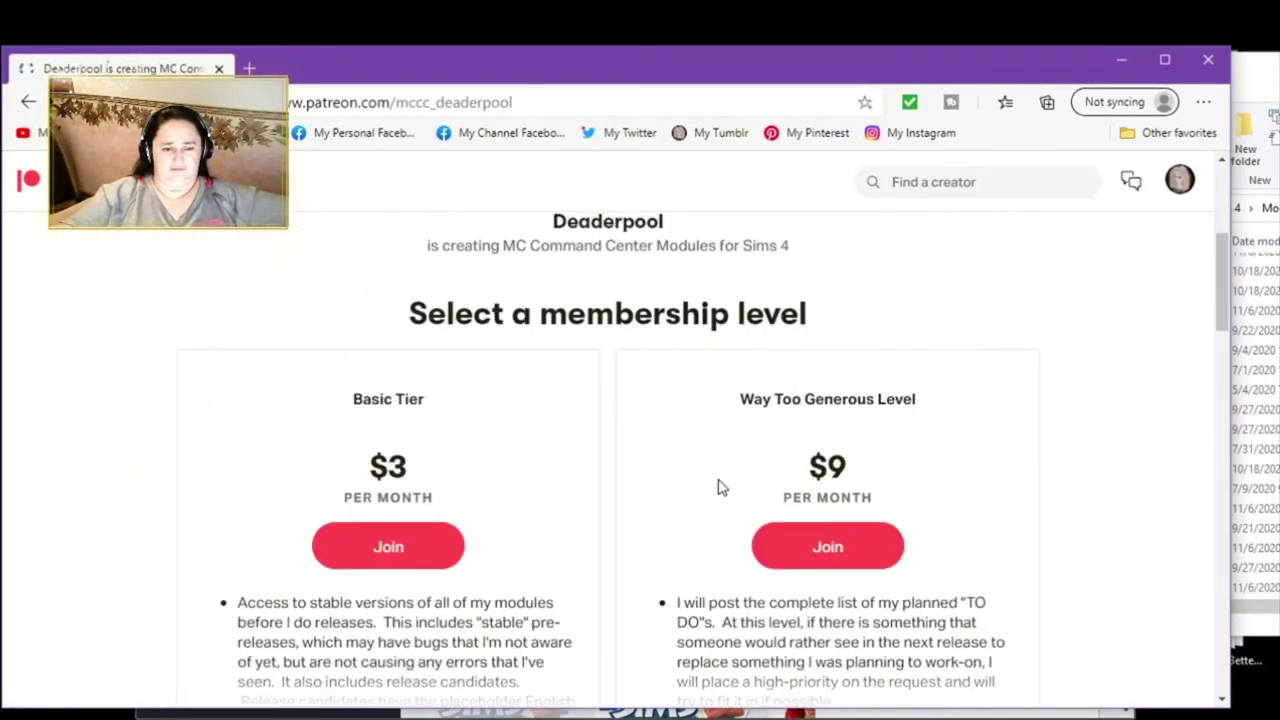
scroll(643, 457, down, 15)
scroll(641, 449, down, 7)
scroll(630, 455, up, 2)
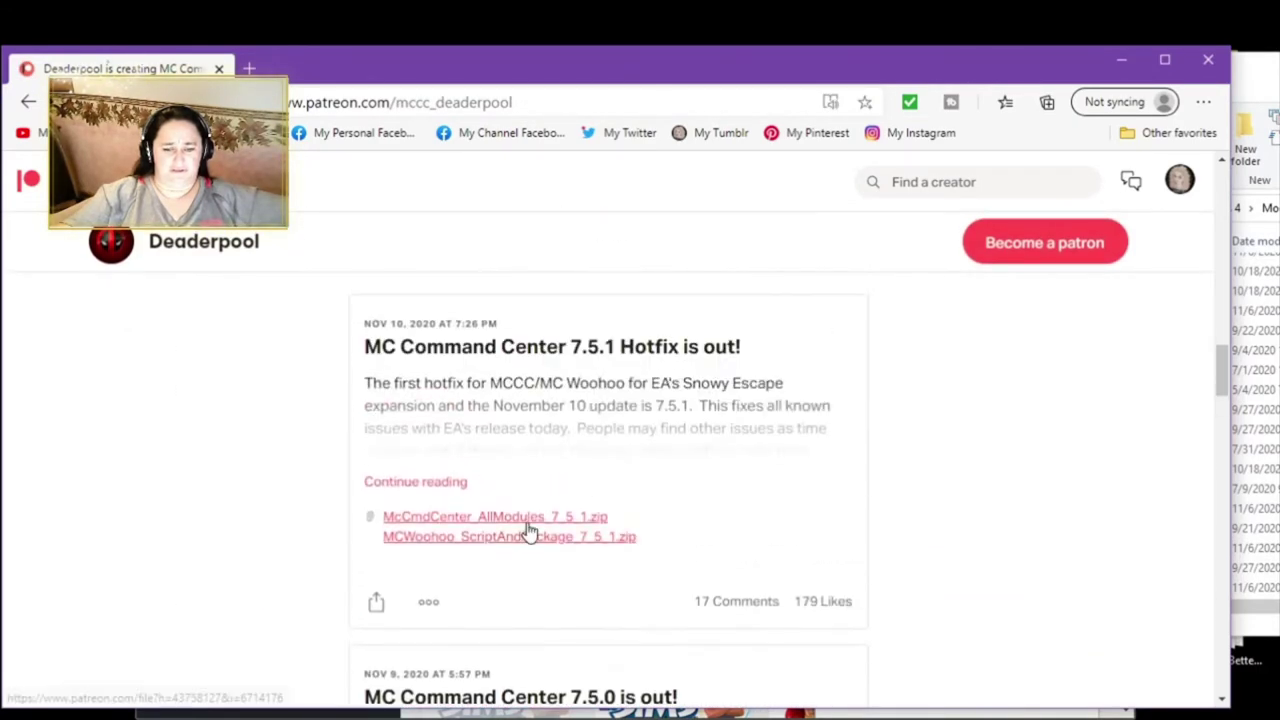
click(449, 527)
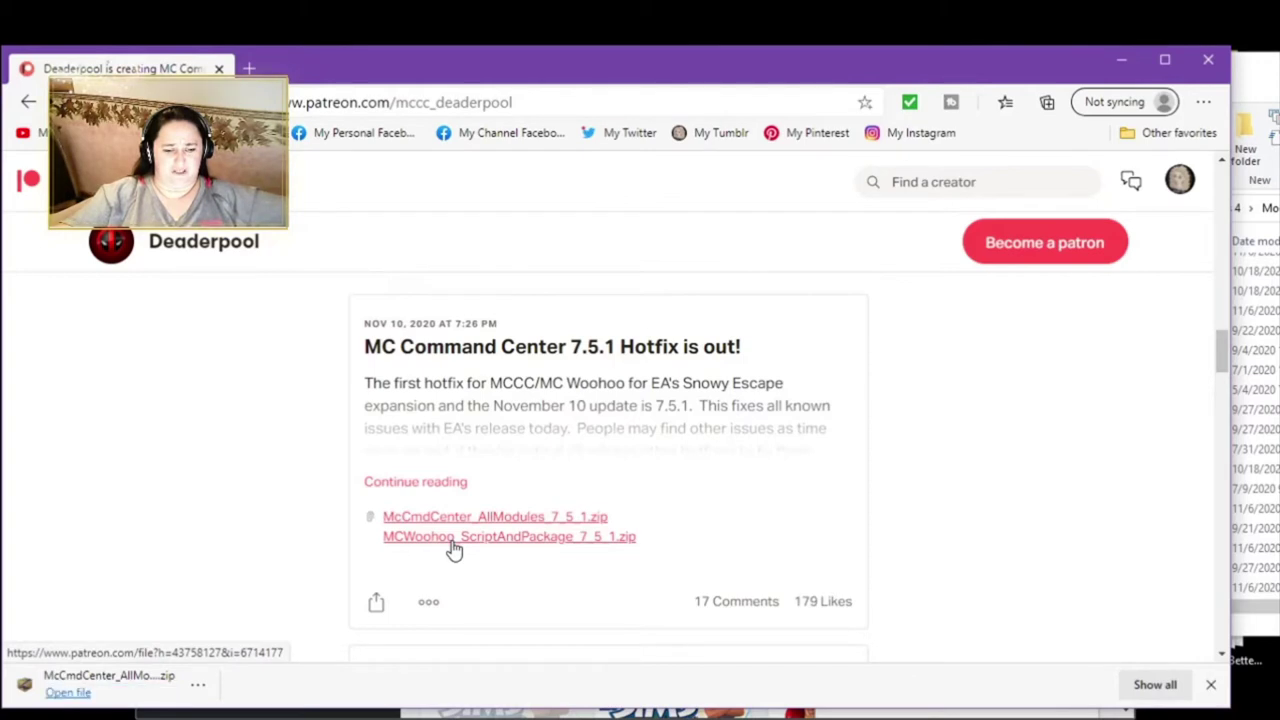
click(451, 545)
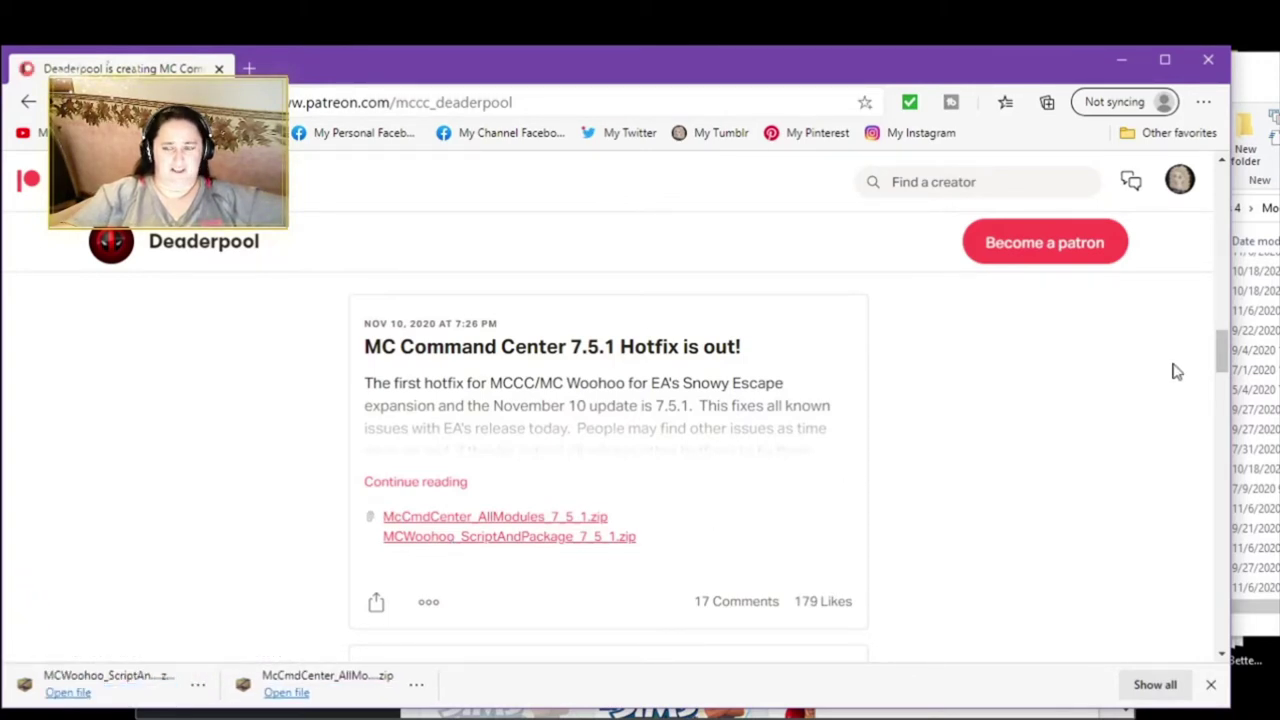
click(1121, 60)
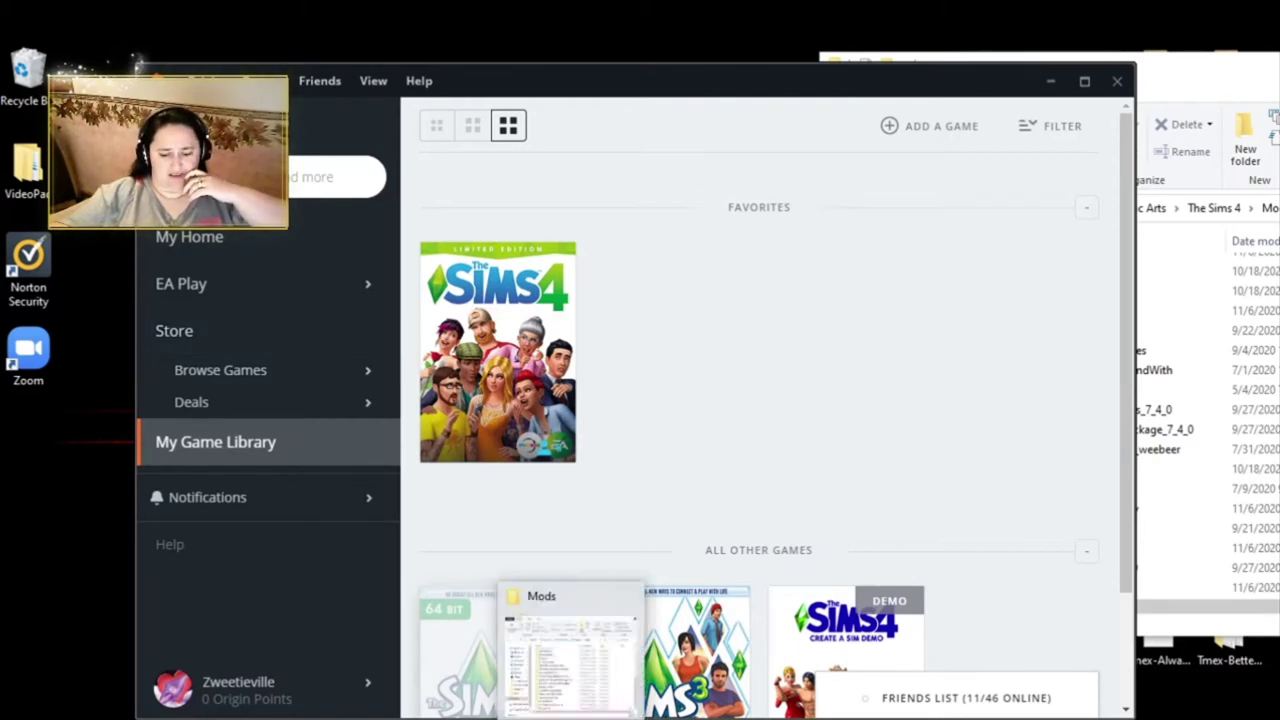
Step: Switch to File Explorer and show the Downloads folder side by side with the Sims 4 Mods folder
key(alt+Tab)
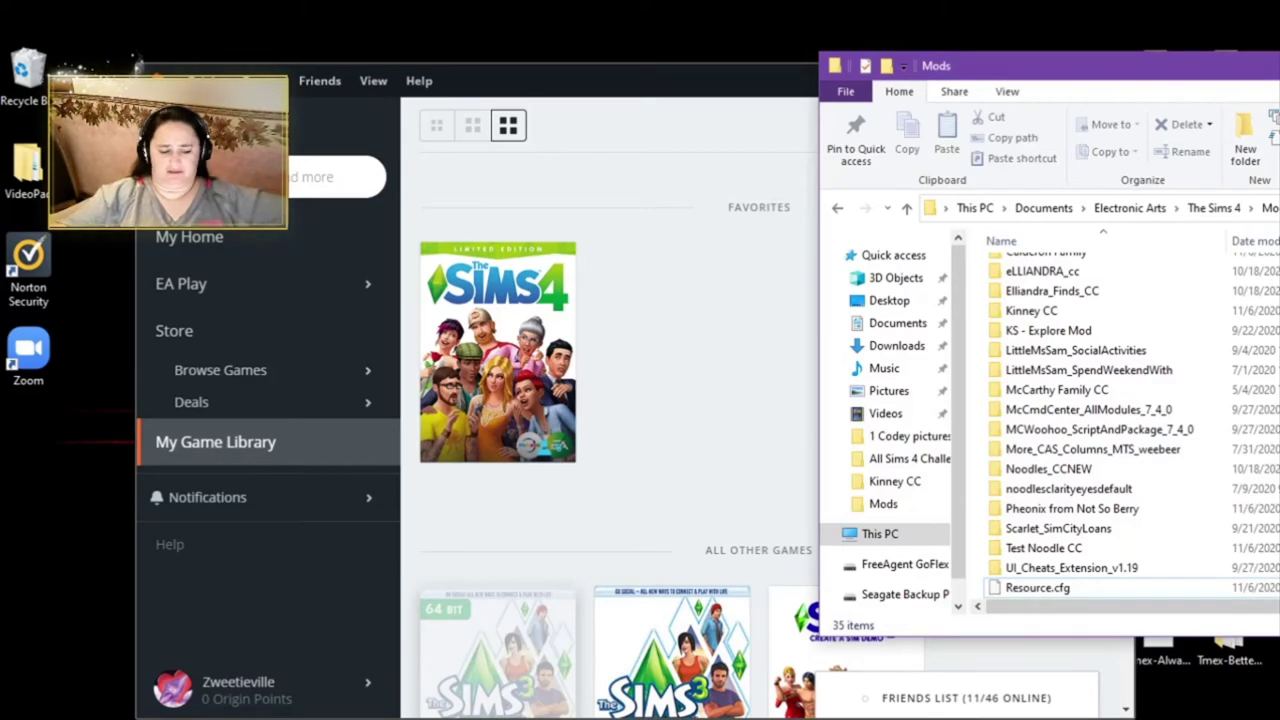
key(super)
click(335, 510)
click(462, 318)
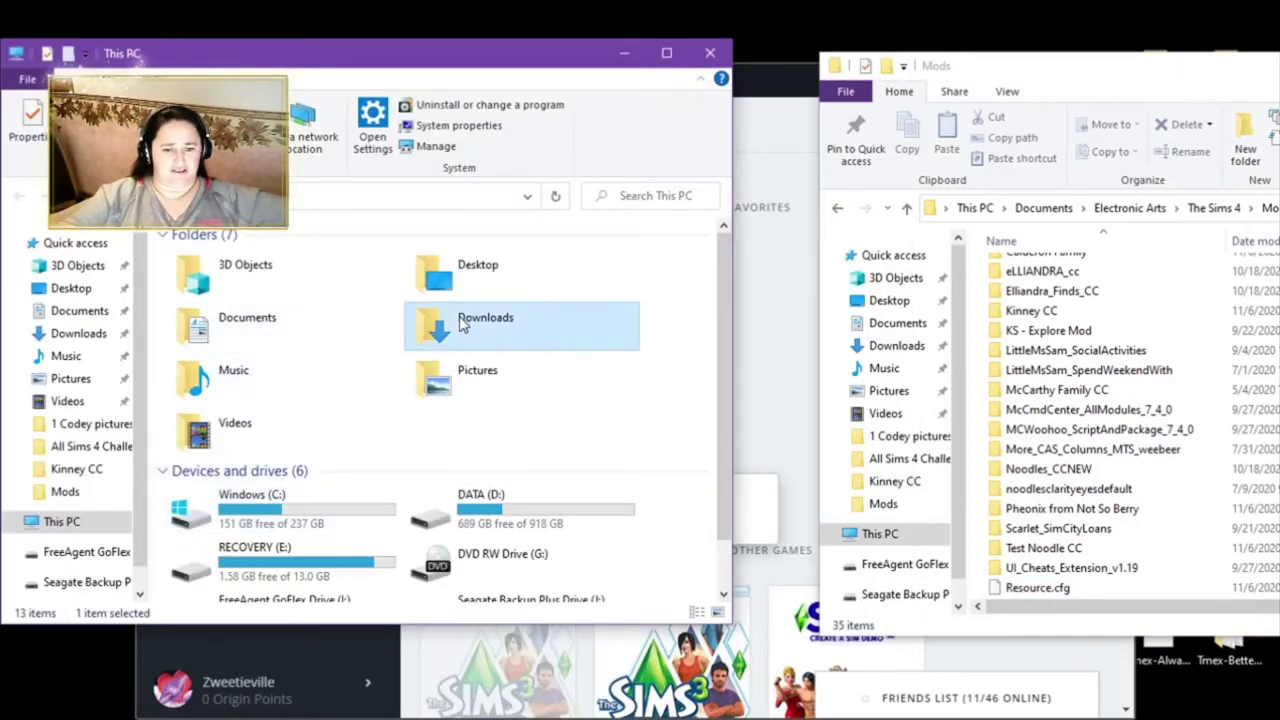
double_click(470, 318)
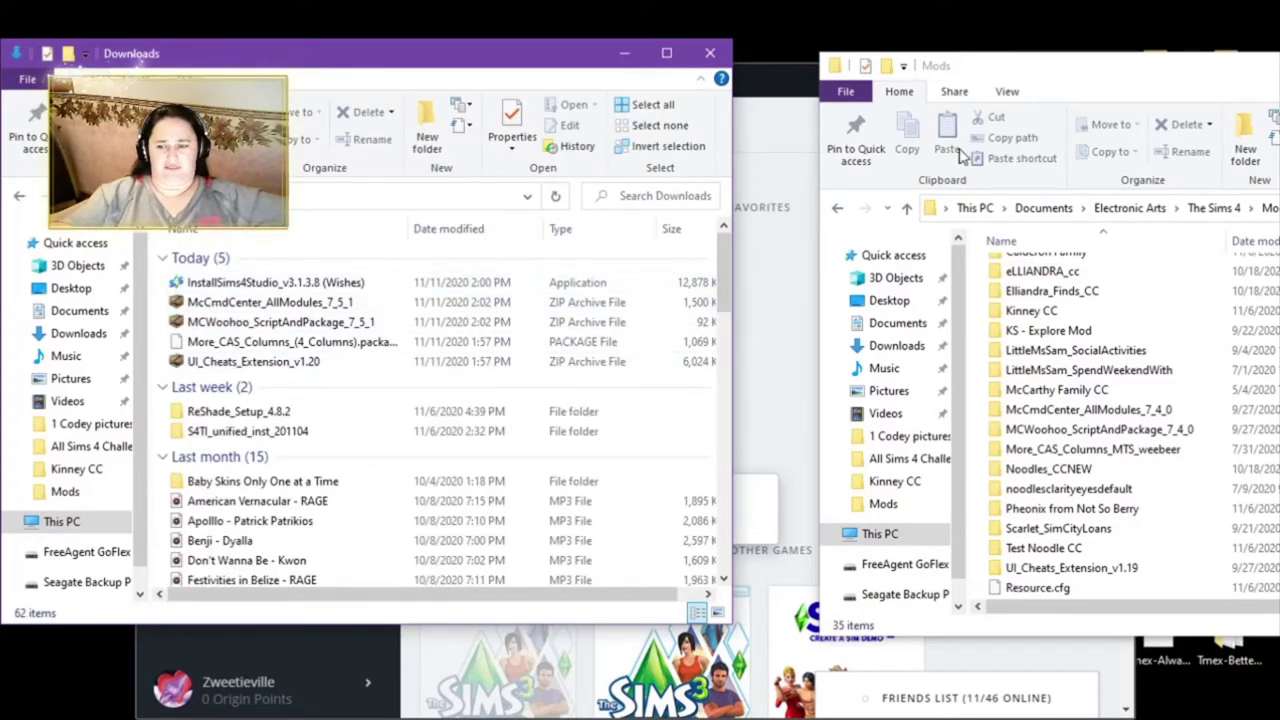
drag(1020, 64, 952, 58)
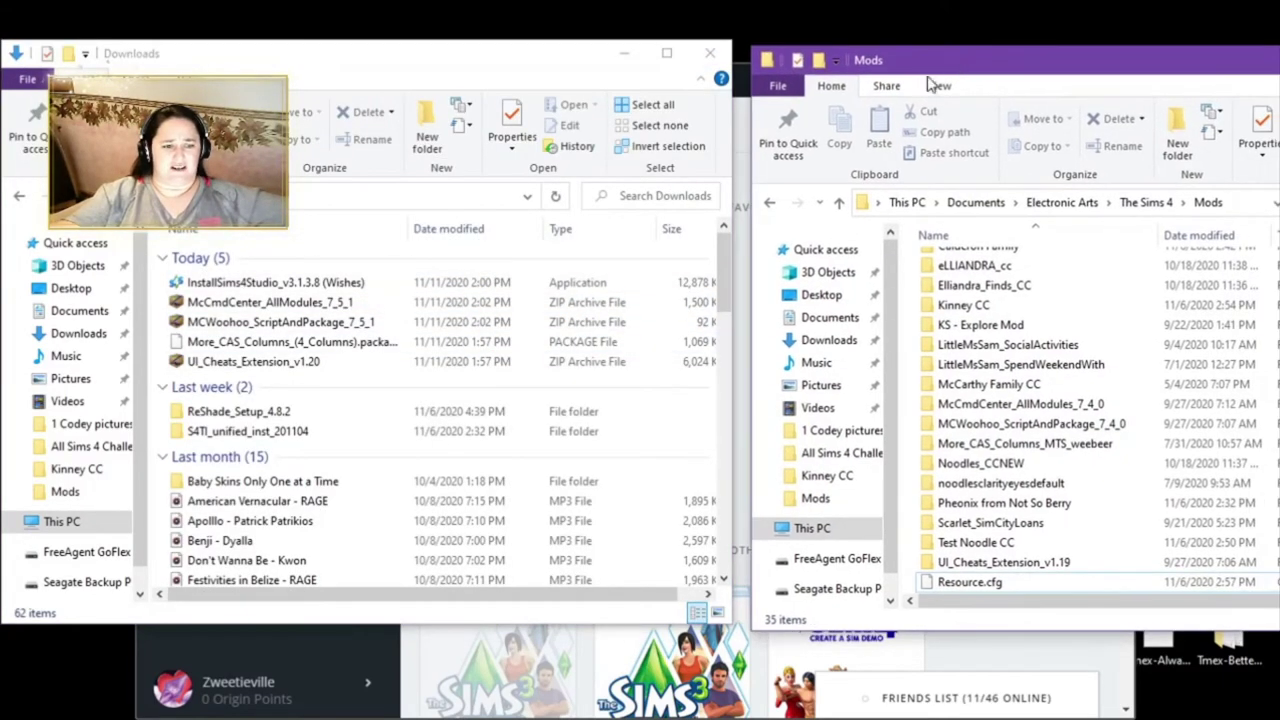
Step: Install Sims 4 Studio from InstallSims4Studio_v3.1.3.8 (Wishes), allowing the unrecognized app, accepting the license, skipping the desktop shortcut and launching it on completion
double_click(295, 286)
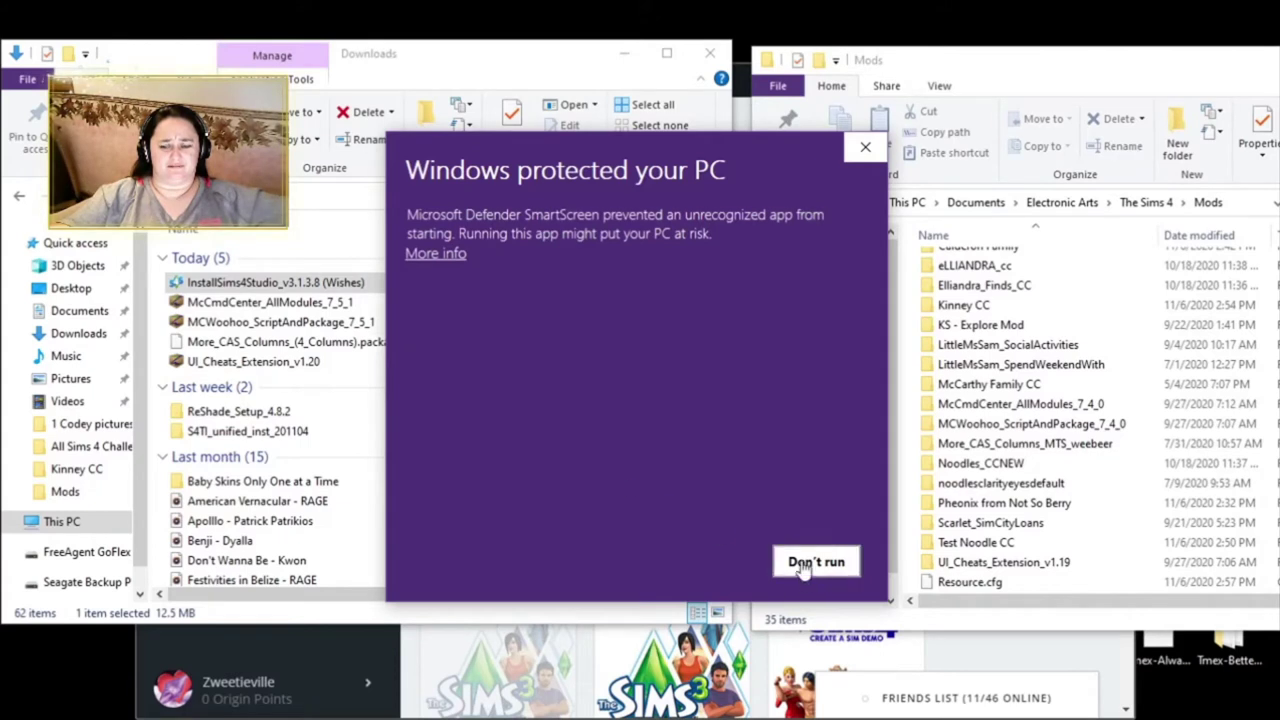
click(440, 257)
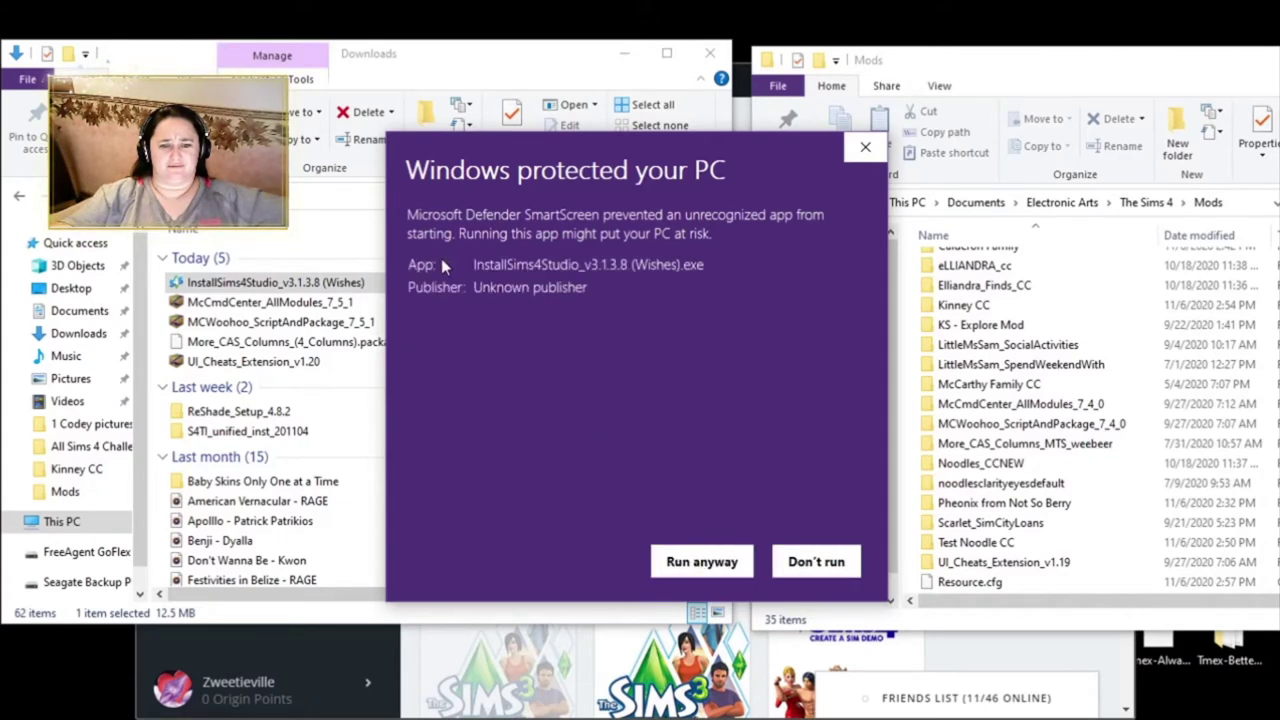
click(705, 558)
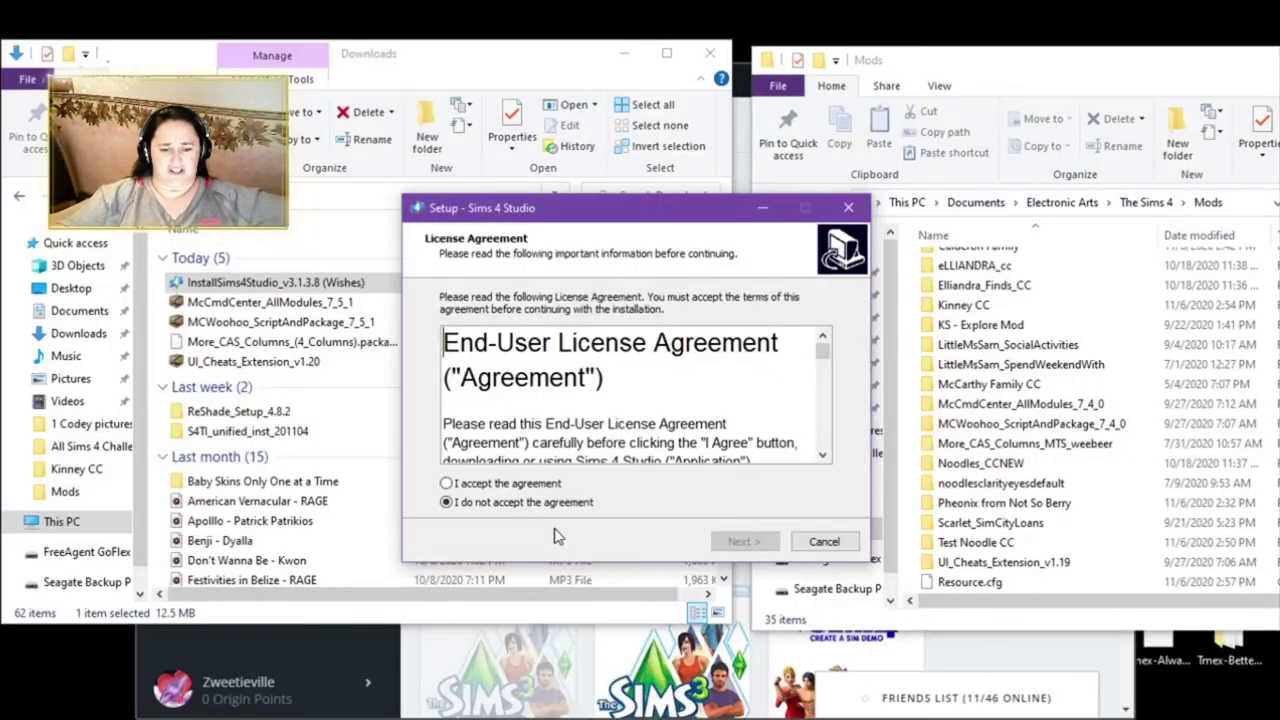
click(446, 483)
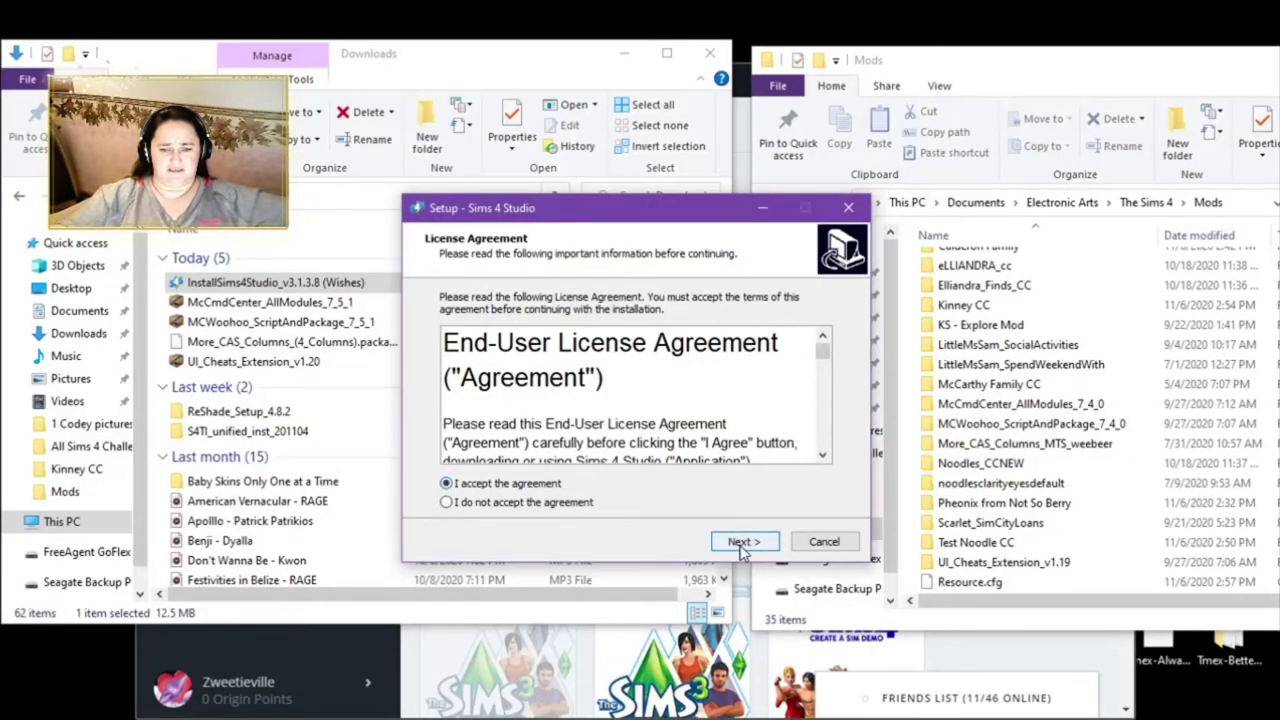
click(737, 541)
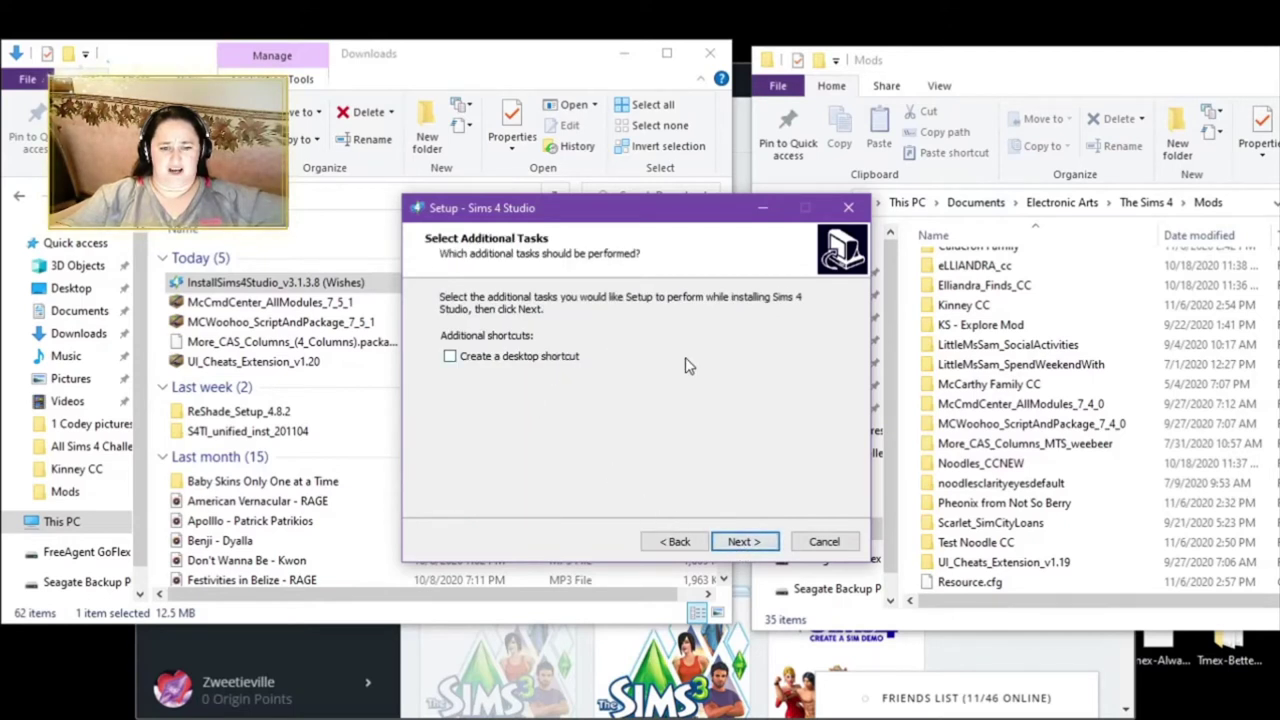
click(745, 545)
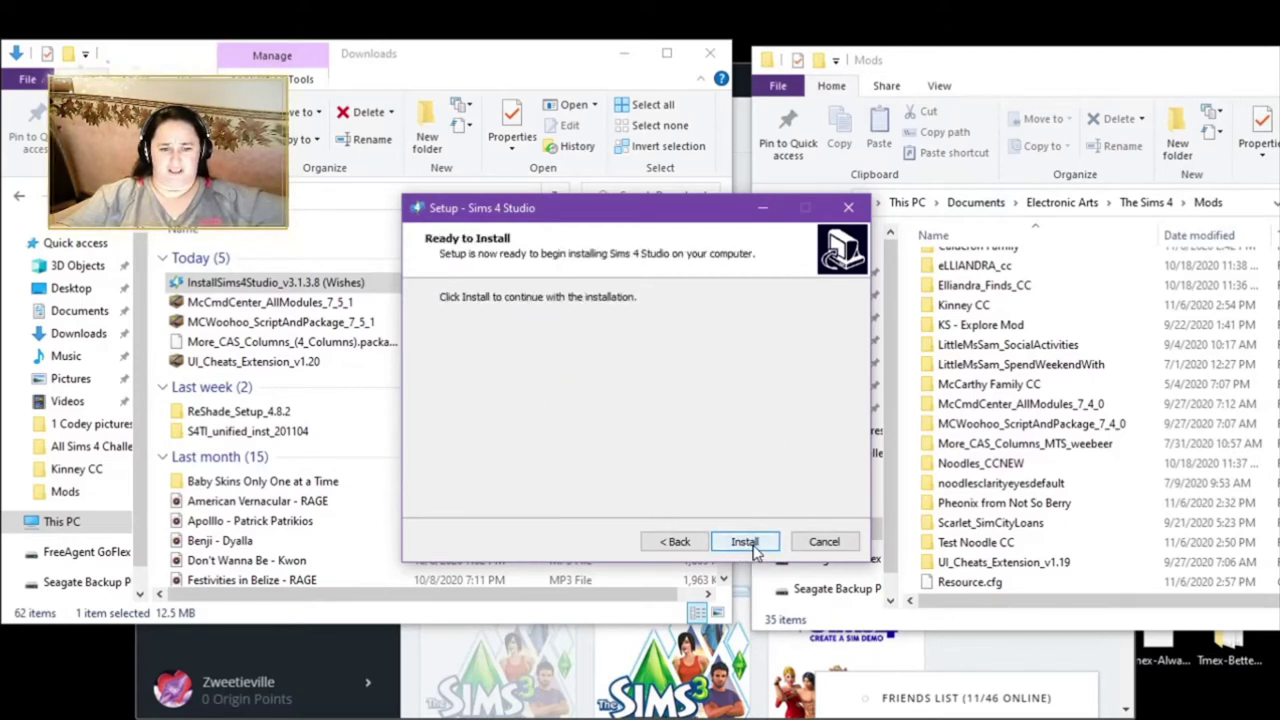
click(752, 546)
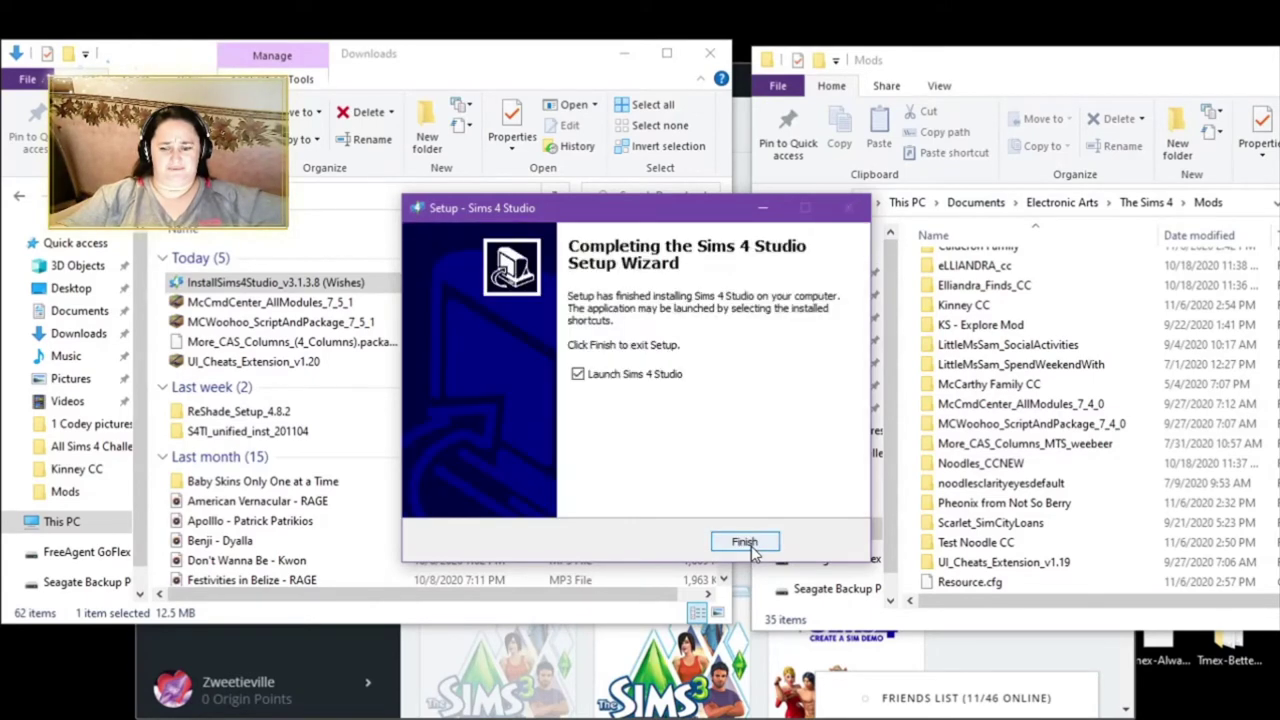
click(745, 543)
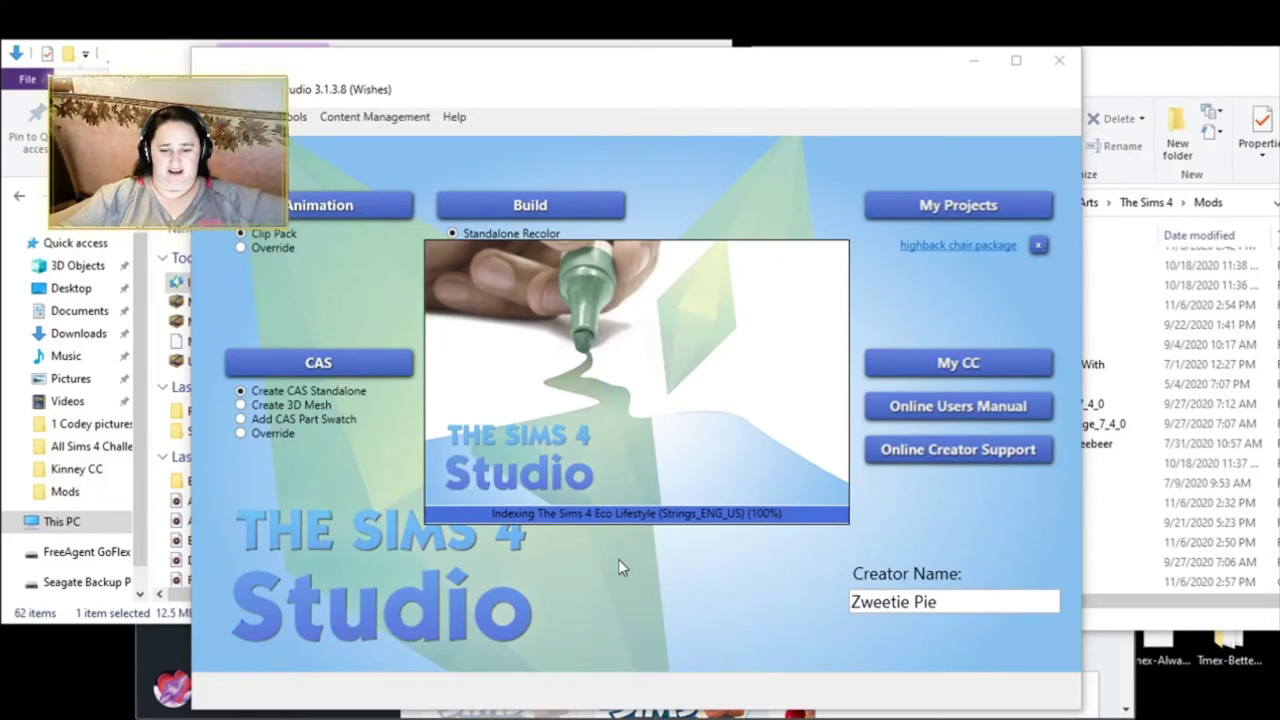
Step: Look through the CAS, Objects and Misc batch fixes in Sims 4 Studio and close the program
click(375, 117)
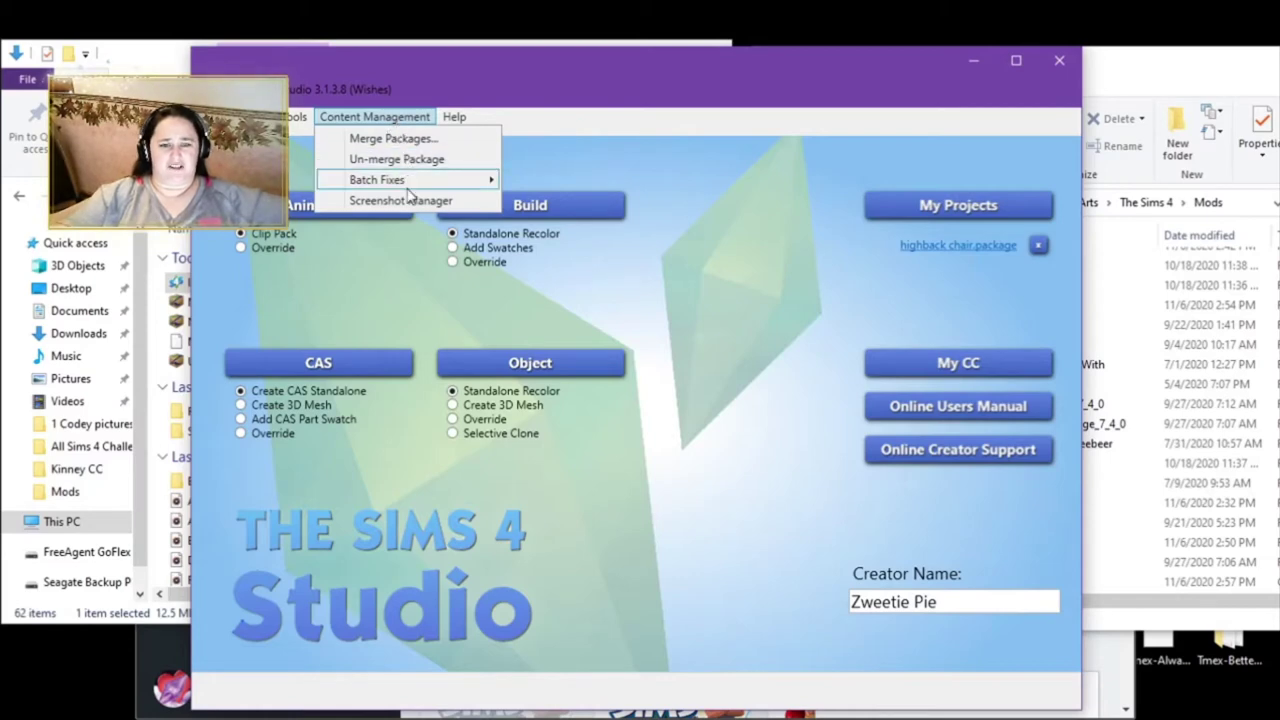
mouse_move(410, 183)
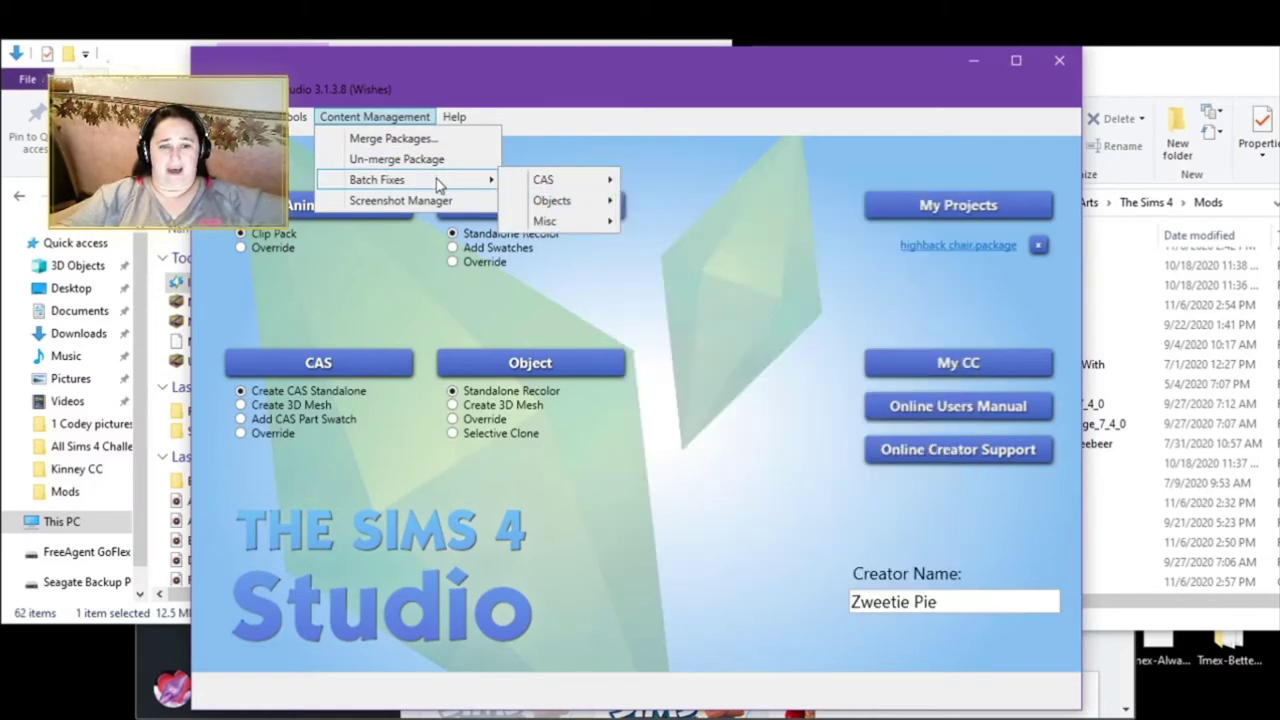
mouse_move(563, 188)
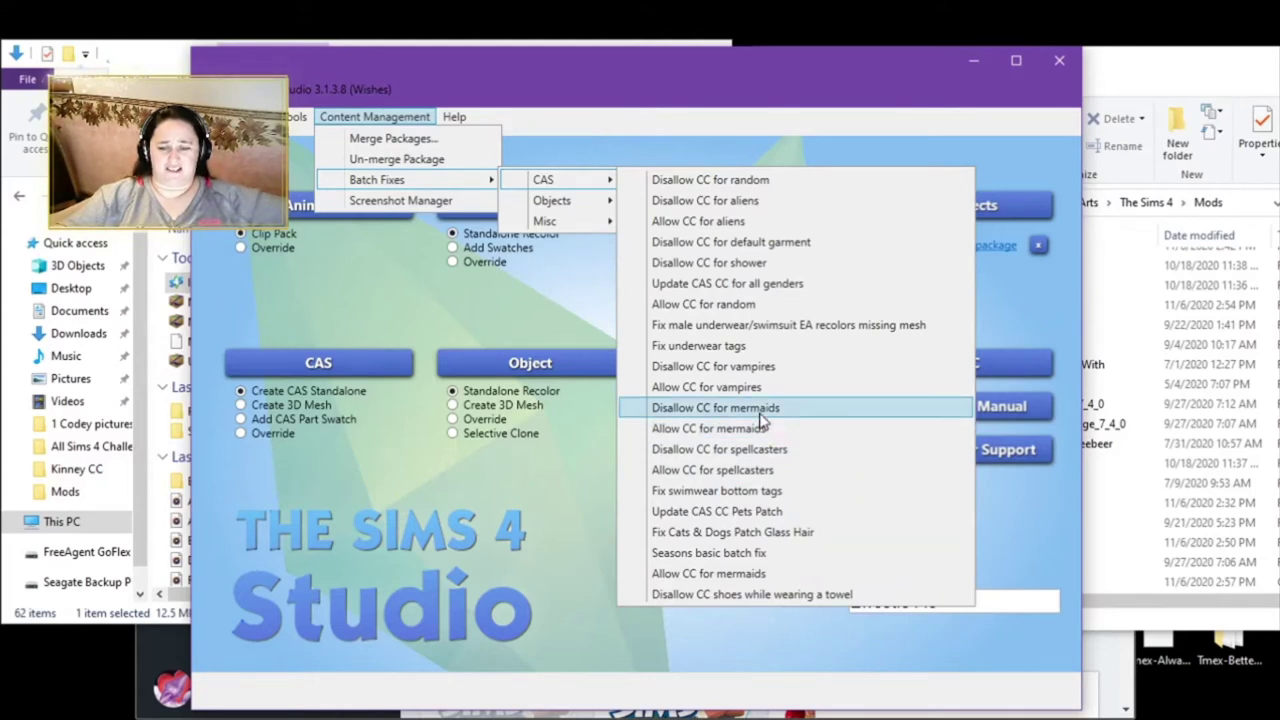
mouse_move(598, 208)
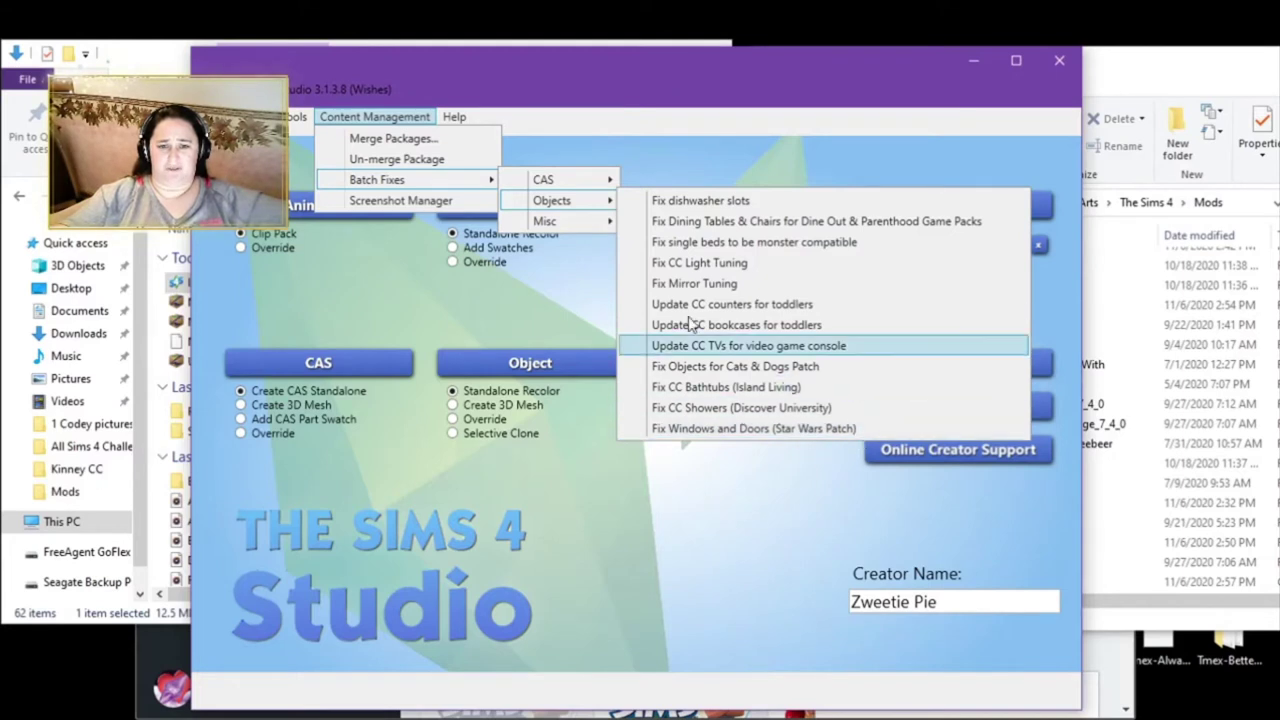
mouse_move(558, 225)
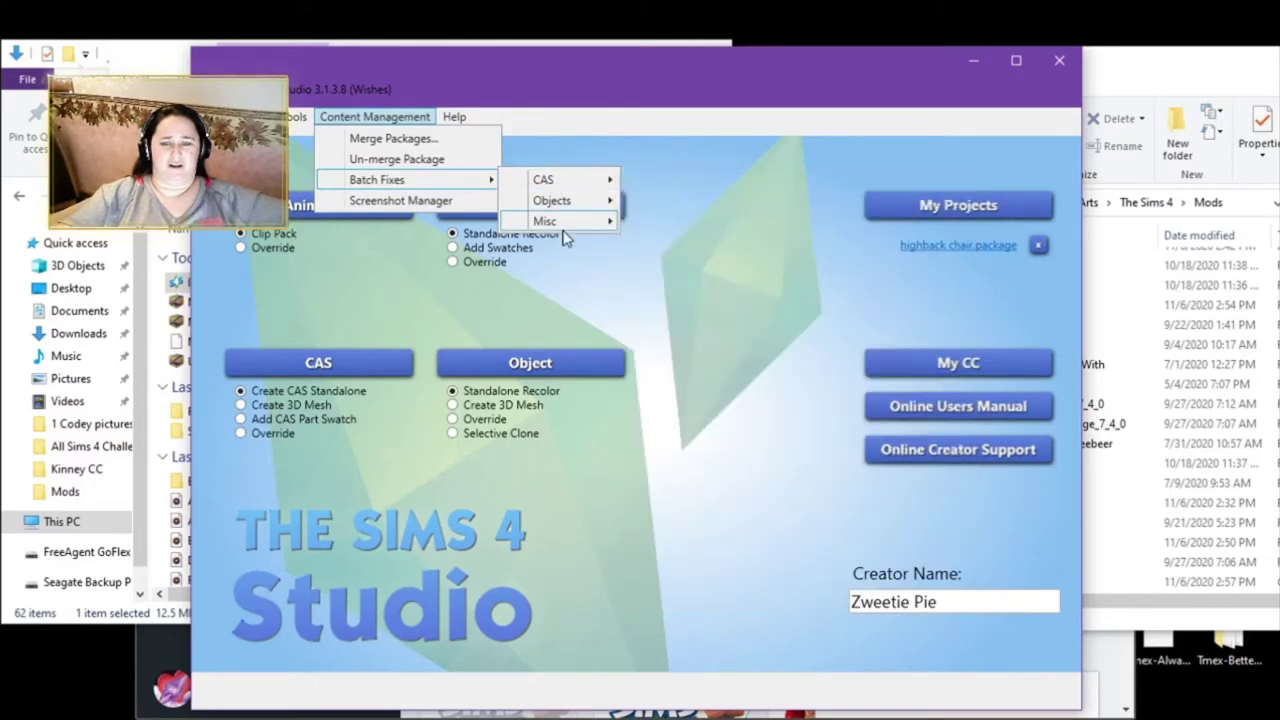
click(610, 104)
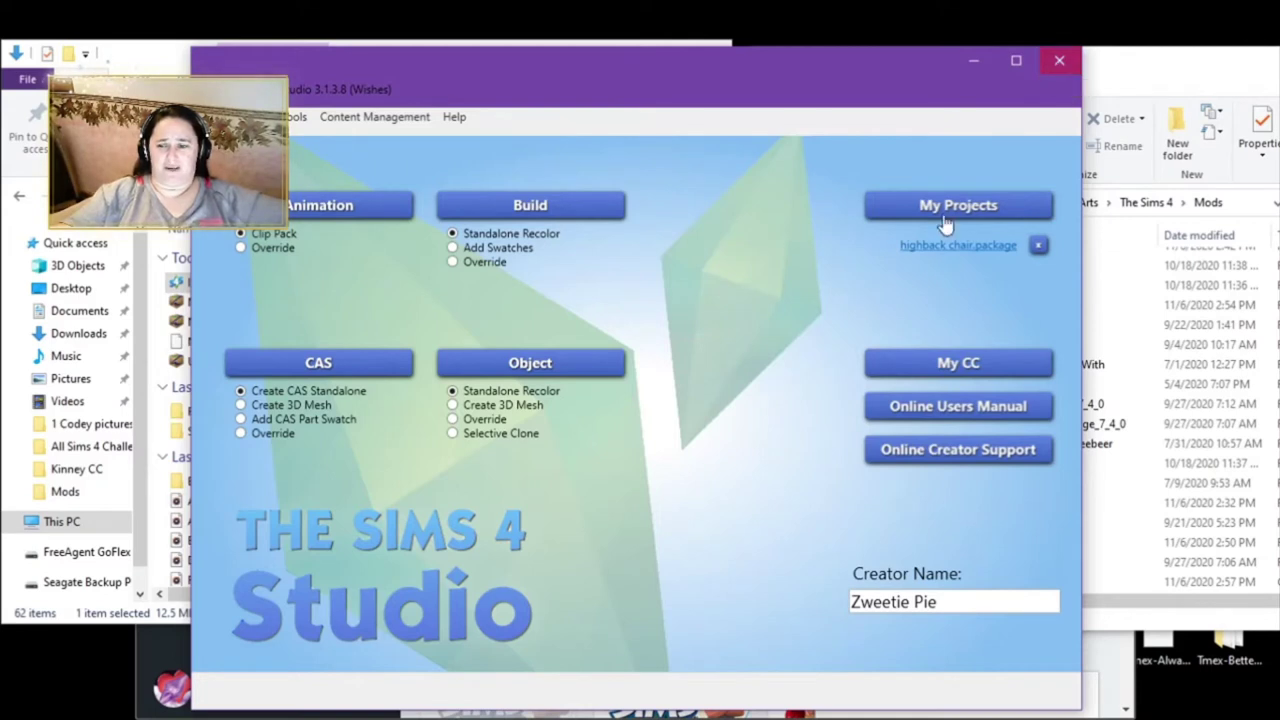
click(1053, 67)
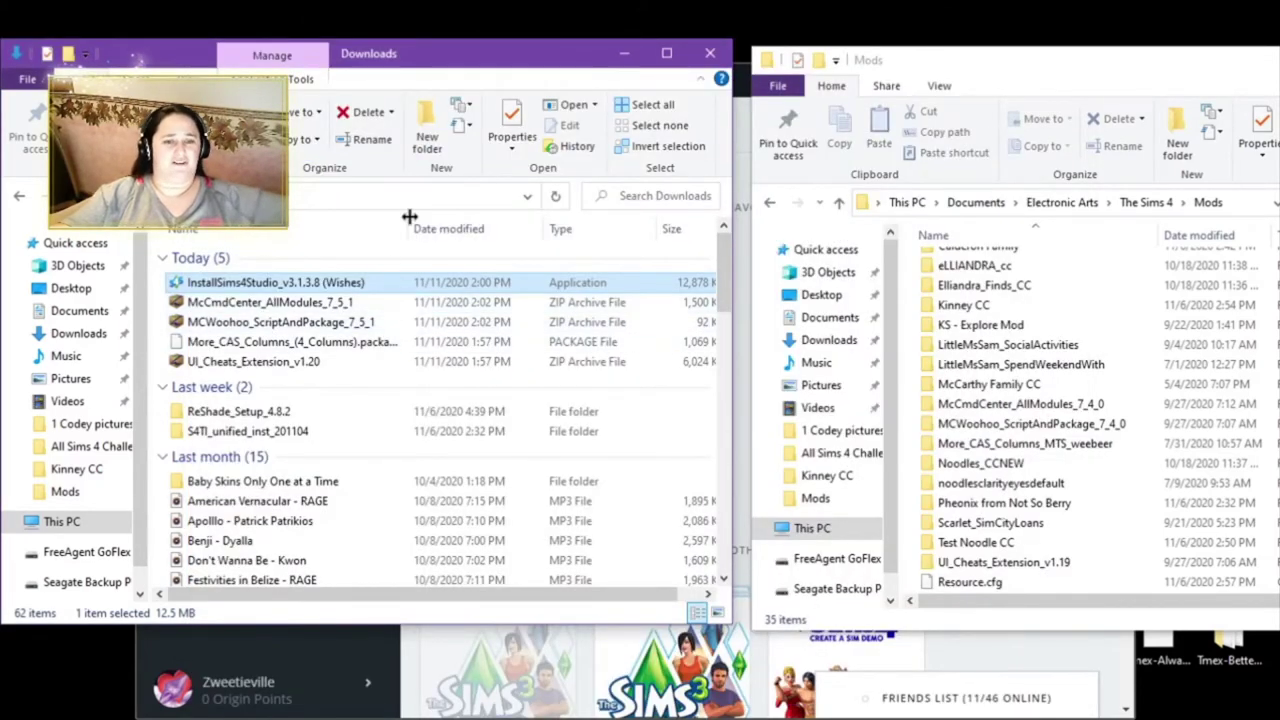
Step: Create a new folder in Downloads, move the McCmdCenter_AllModules_7_5_1 archive into it and open the folder
click(427, 132)
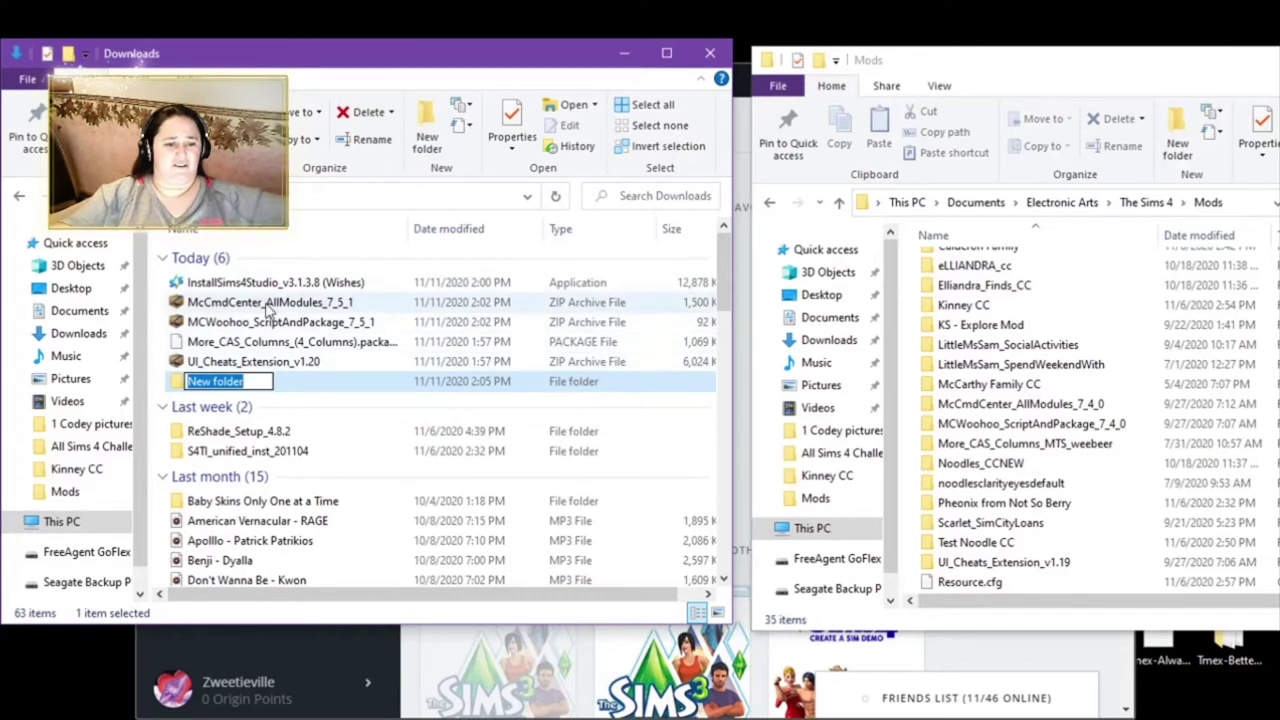
drag(320, 302, 262, 389)
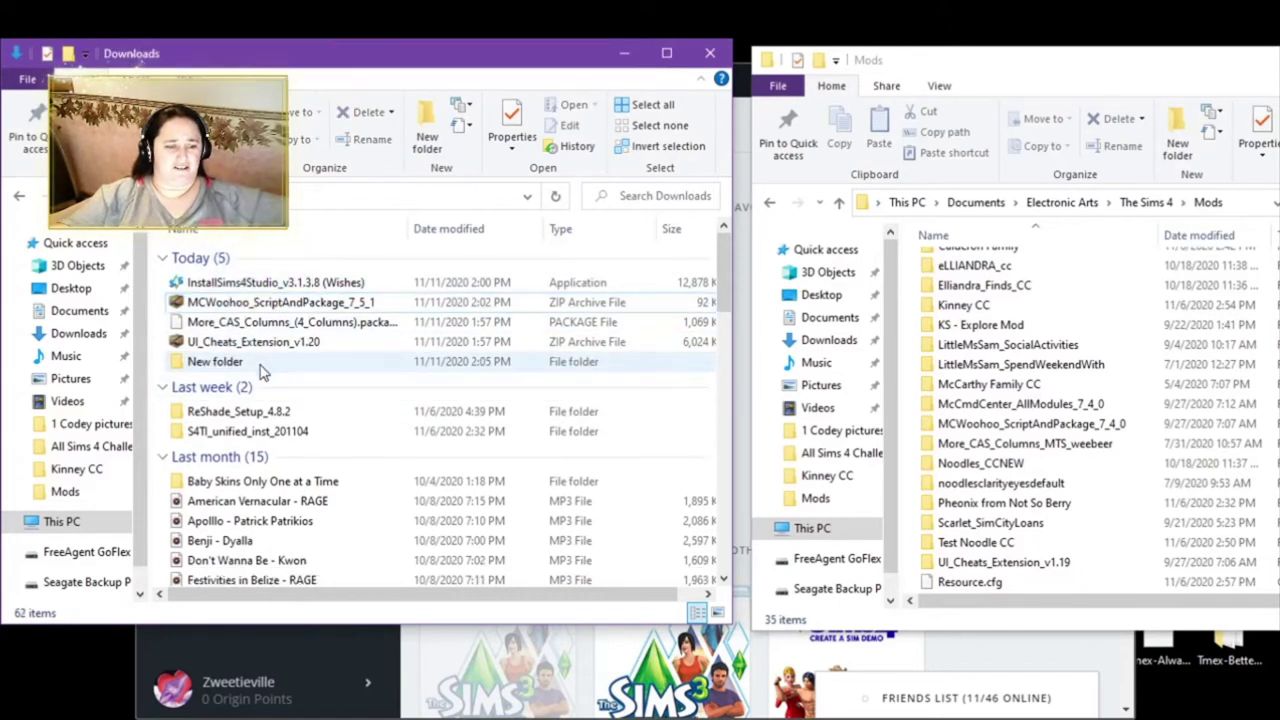
double_click(262, 365)
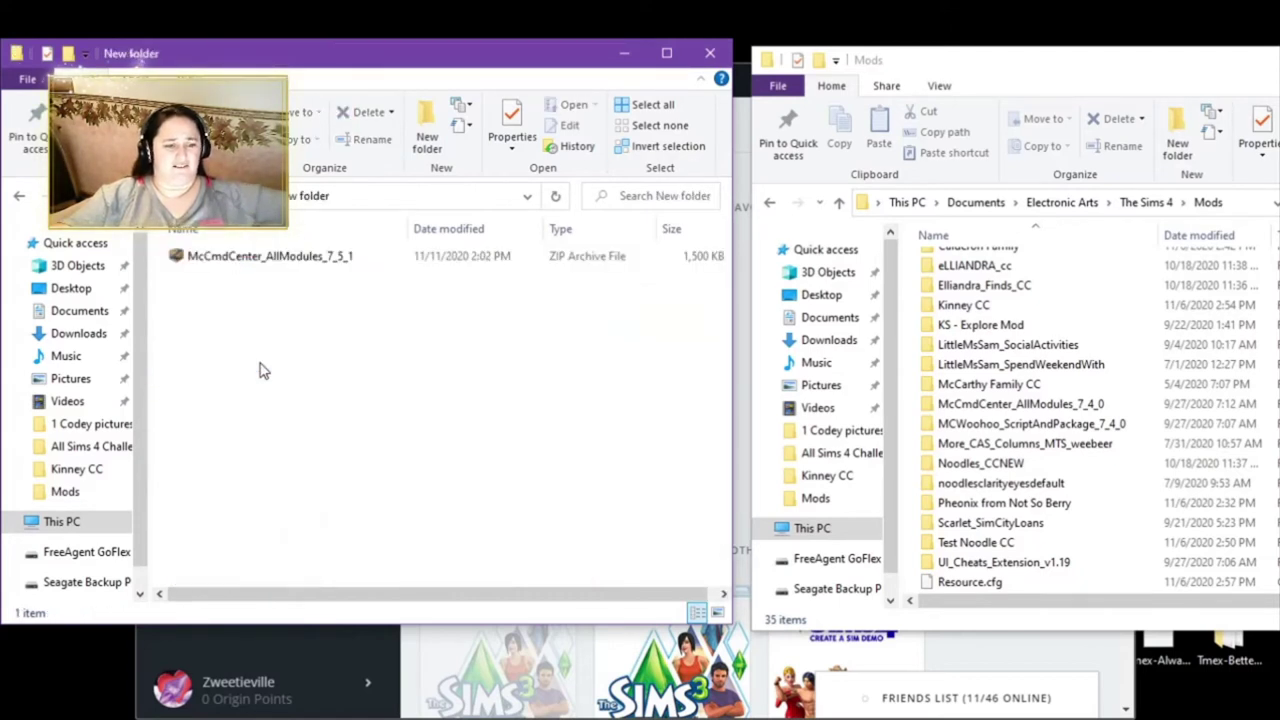
Step: Copy the archive's name and rename the new Downloads folder to McCmdCenter_AllModules_7_5_1
click(278, 258)
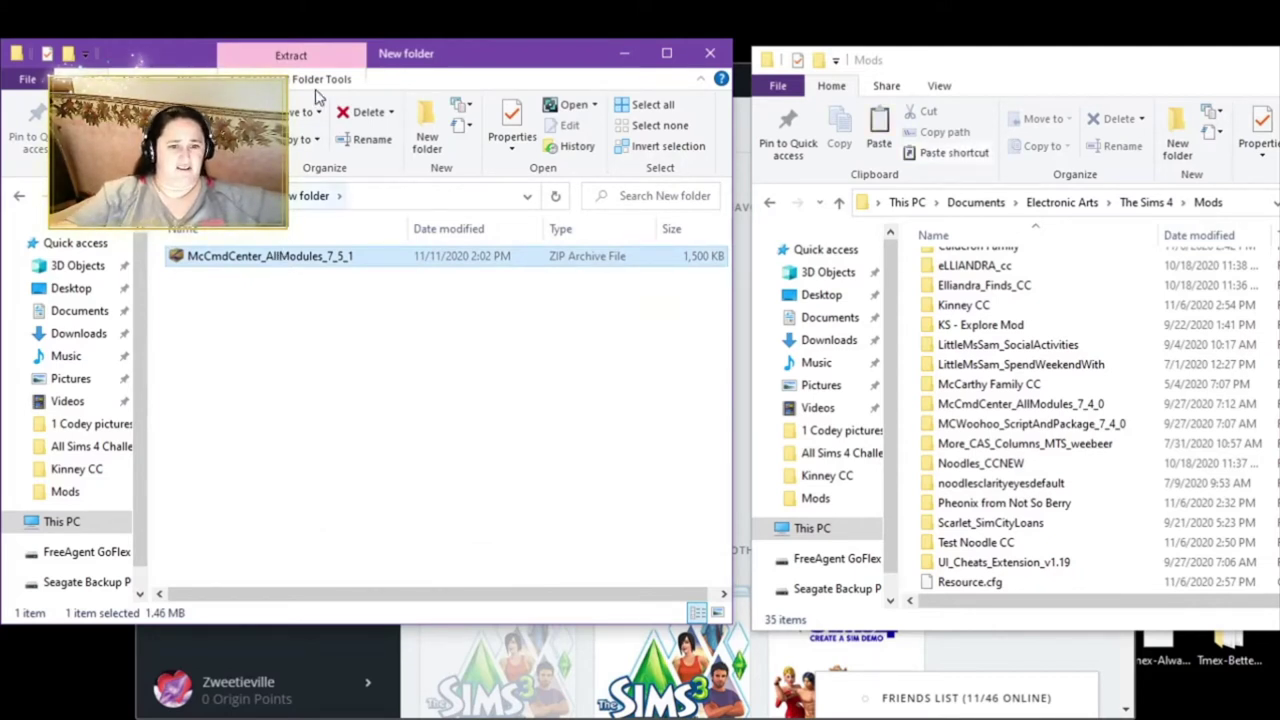
right_click(310, 262)
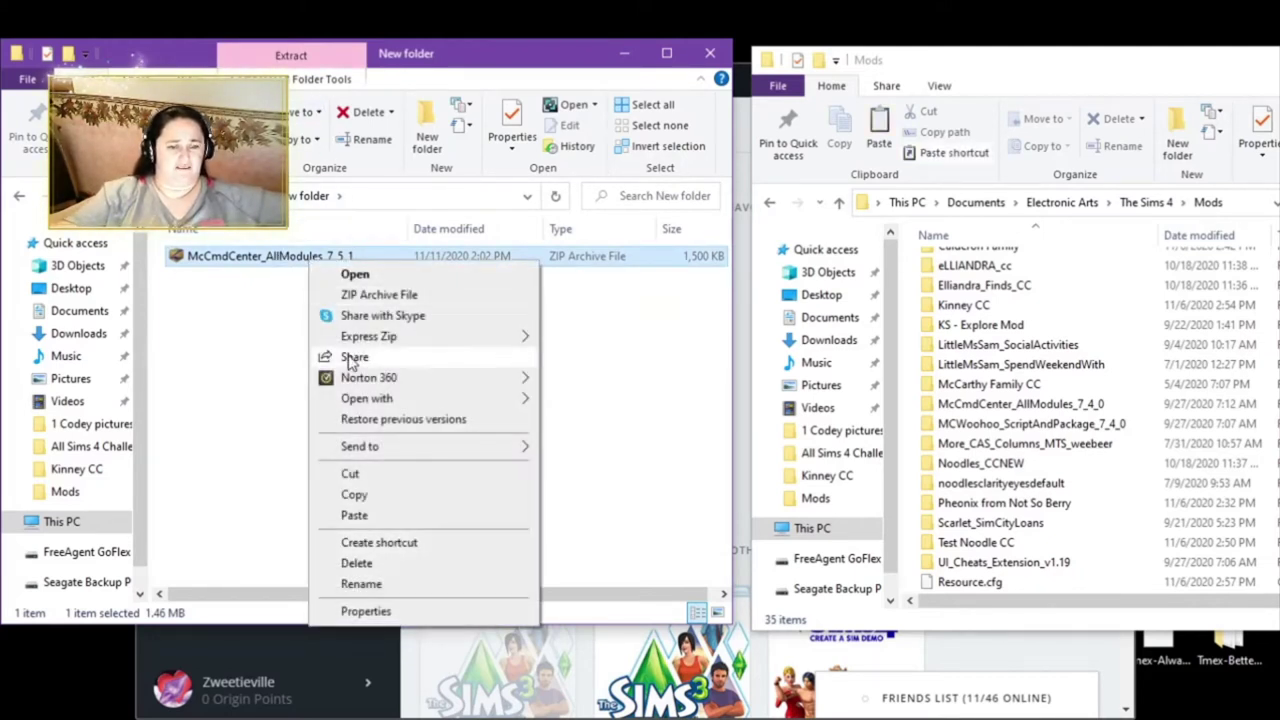
click(371, 583)
key(ctrl+c)
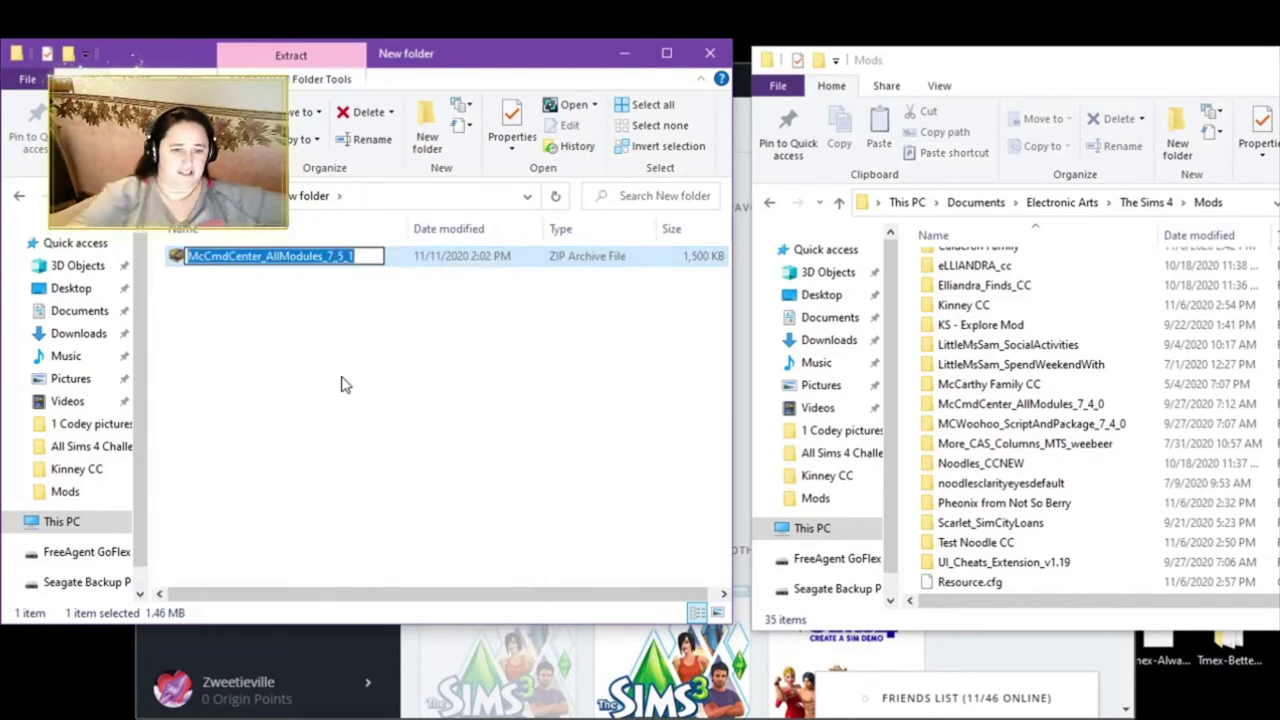
click(340, 384)
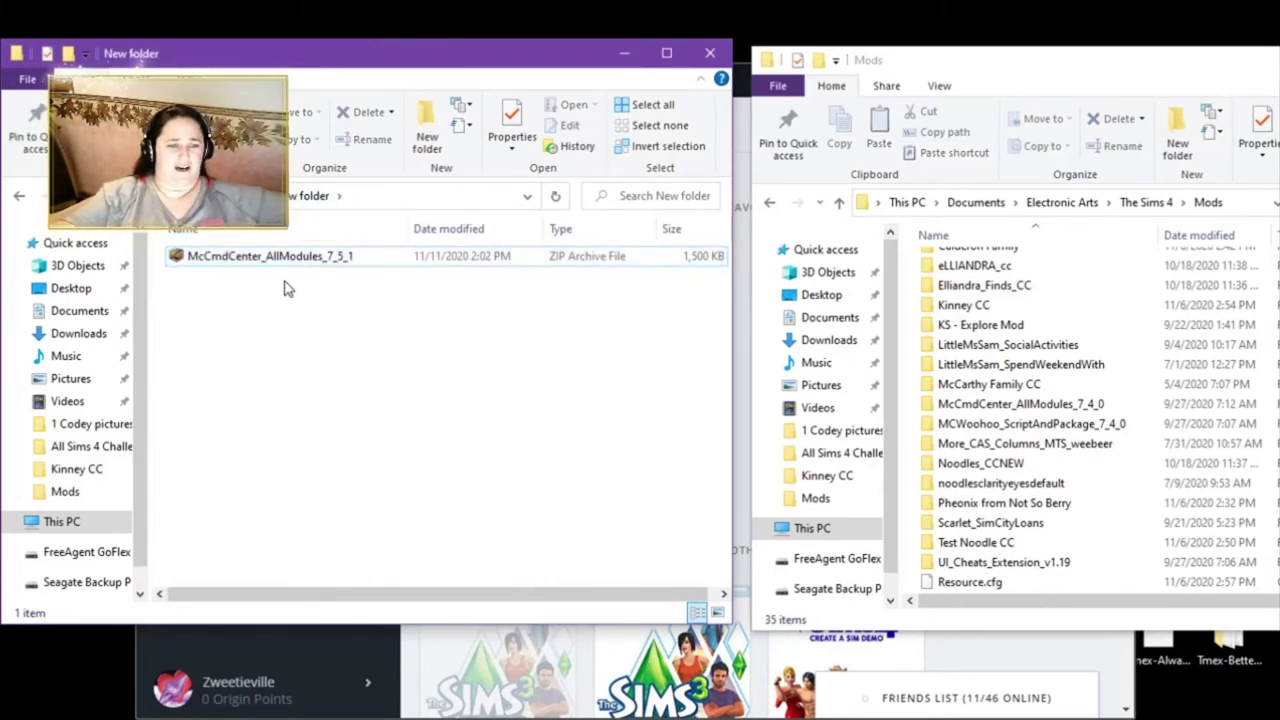
key(alt+Up)
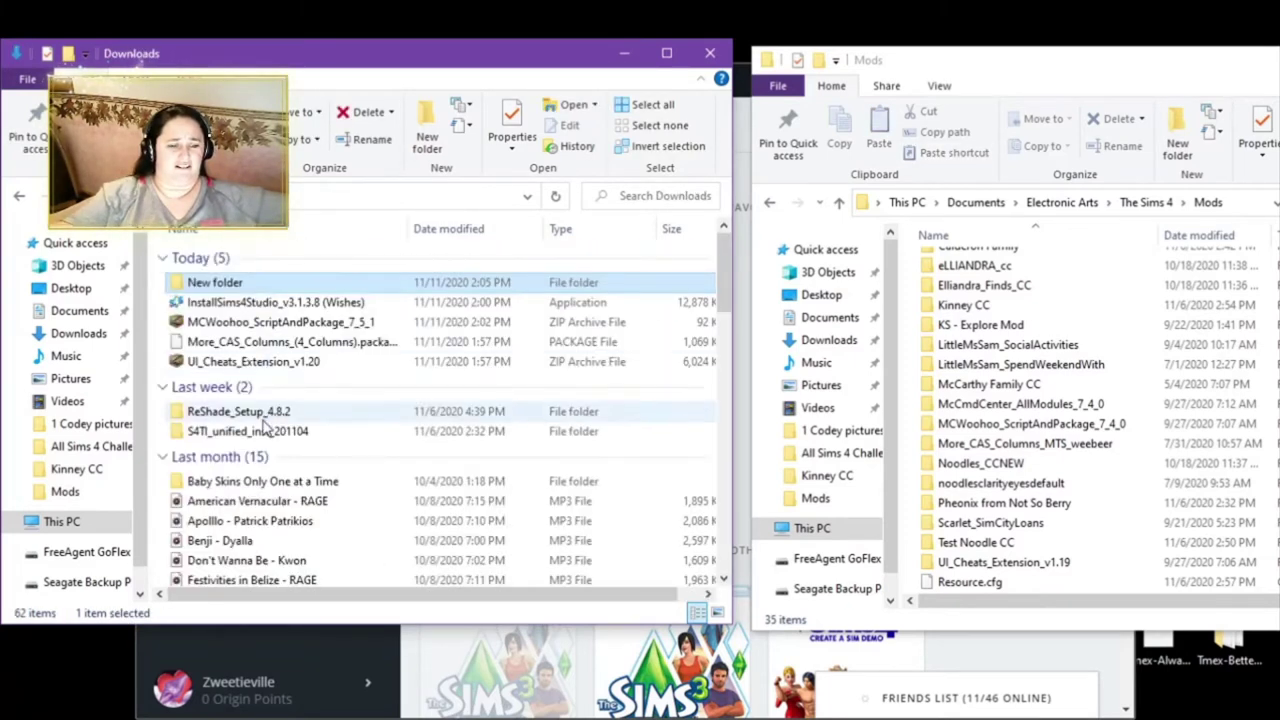
right_click(248, 287)
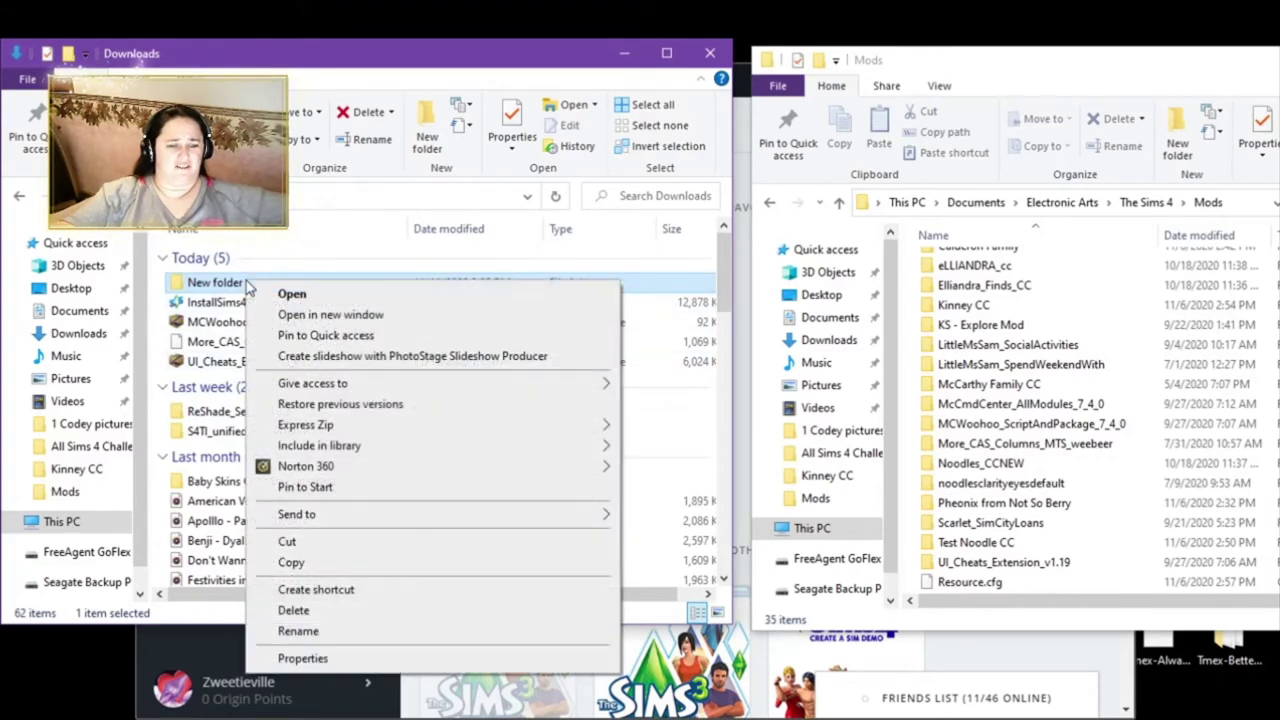
click(322, 630)
key(ctrl+v)
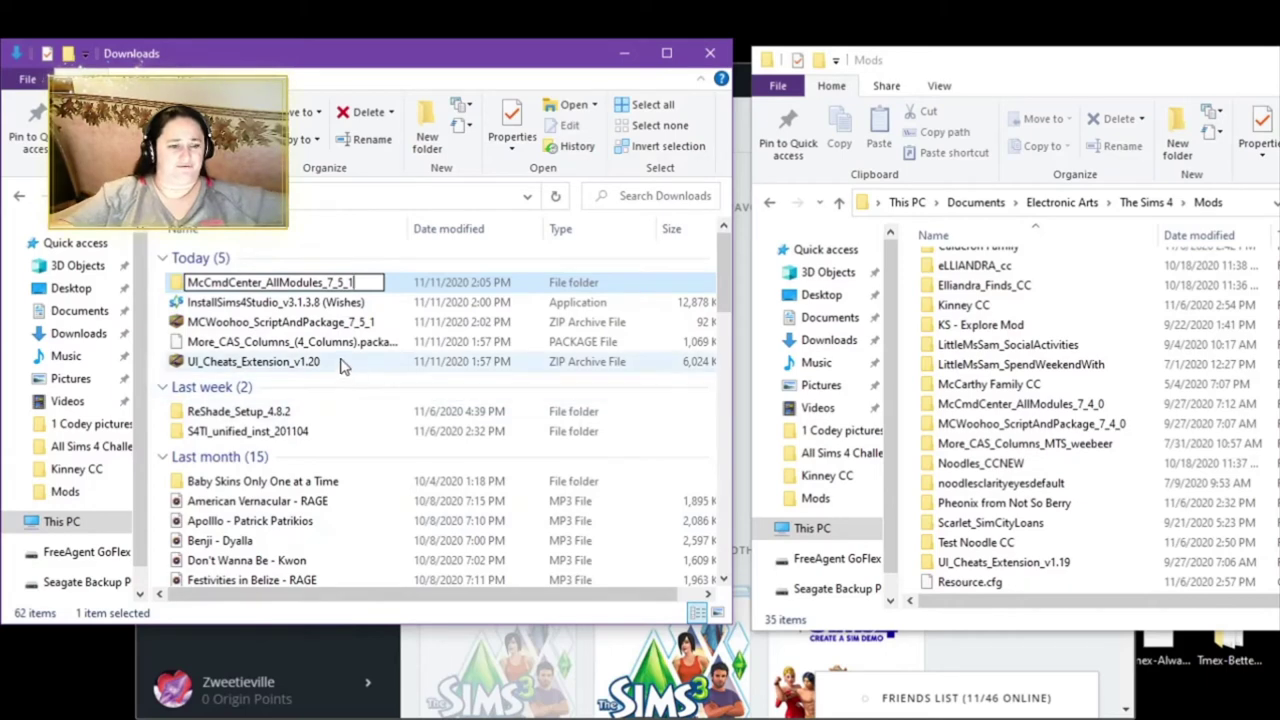
Step: Create a folder named MCWoohoo_ScriptAndPackage_7_5_1 in Downloads, copying the archive's name, and move that archive into it
click(328, 324)
right_click(330, 328)
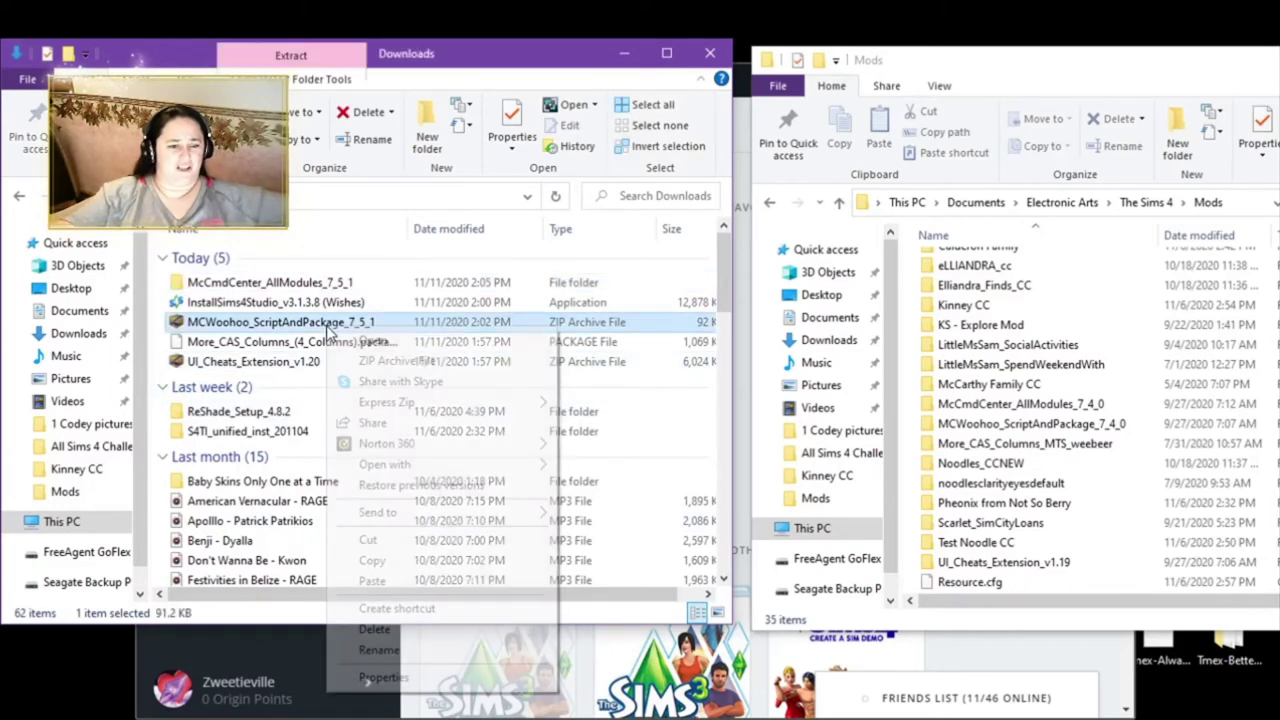
click(414, 651)
key(ctrl+c)
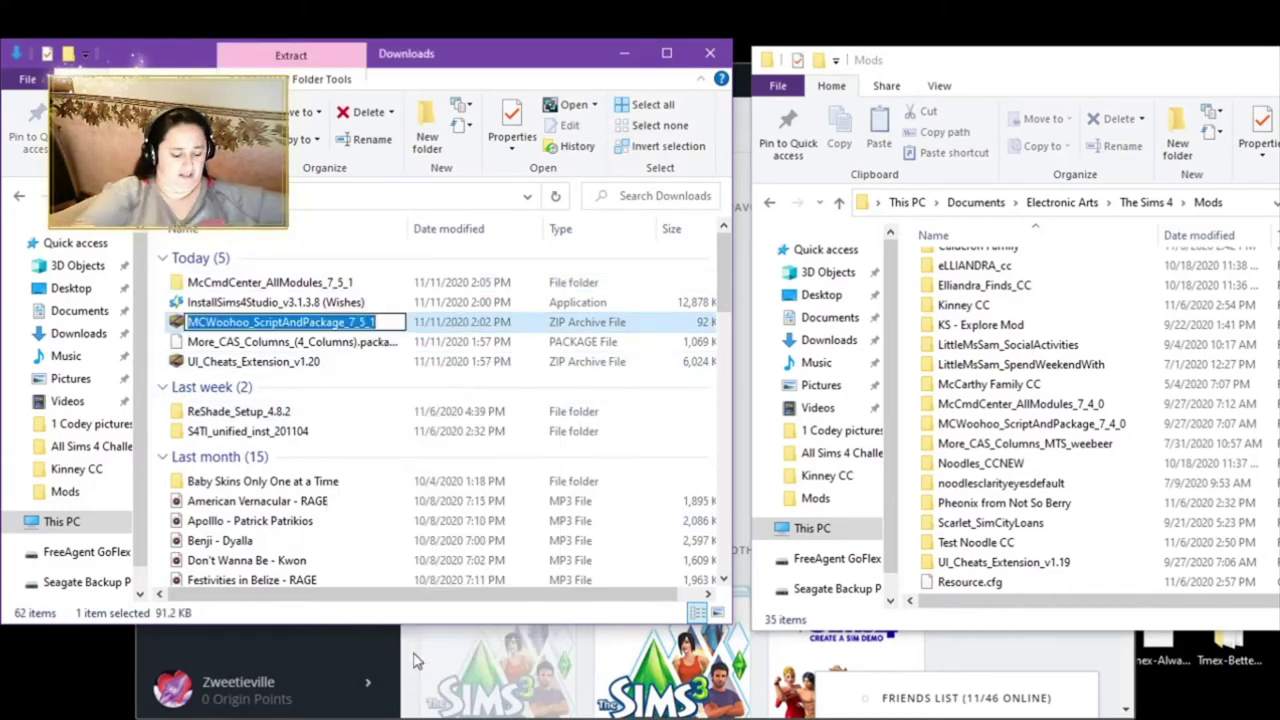
click(426, 128)
key(ctrl+v)
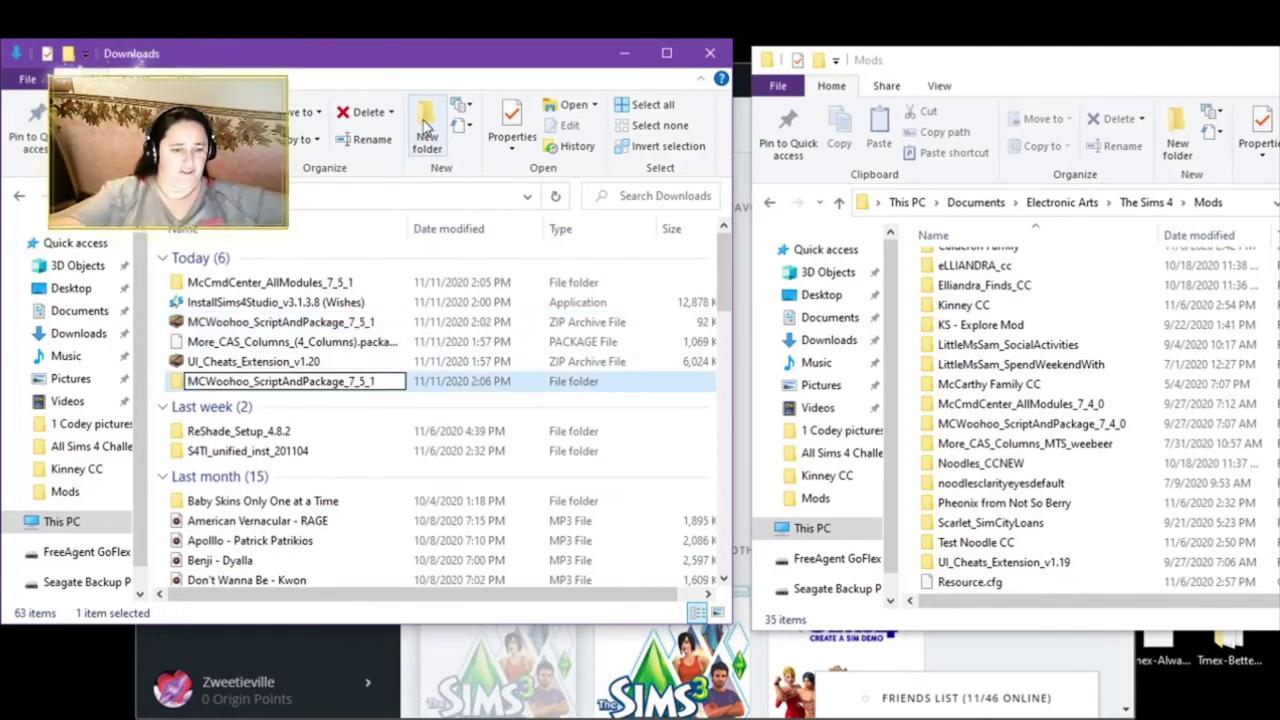
drag(357, 330, 350, 386)
Step: Create a folder named UI_Cheats_Extension_v1.20 in Downloads, copying the archive's name, and move that archive into it
click(318, 342)
right_click(318, 342)
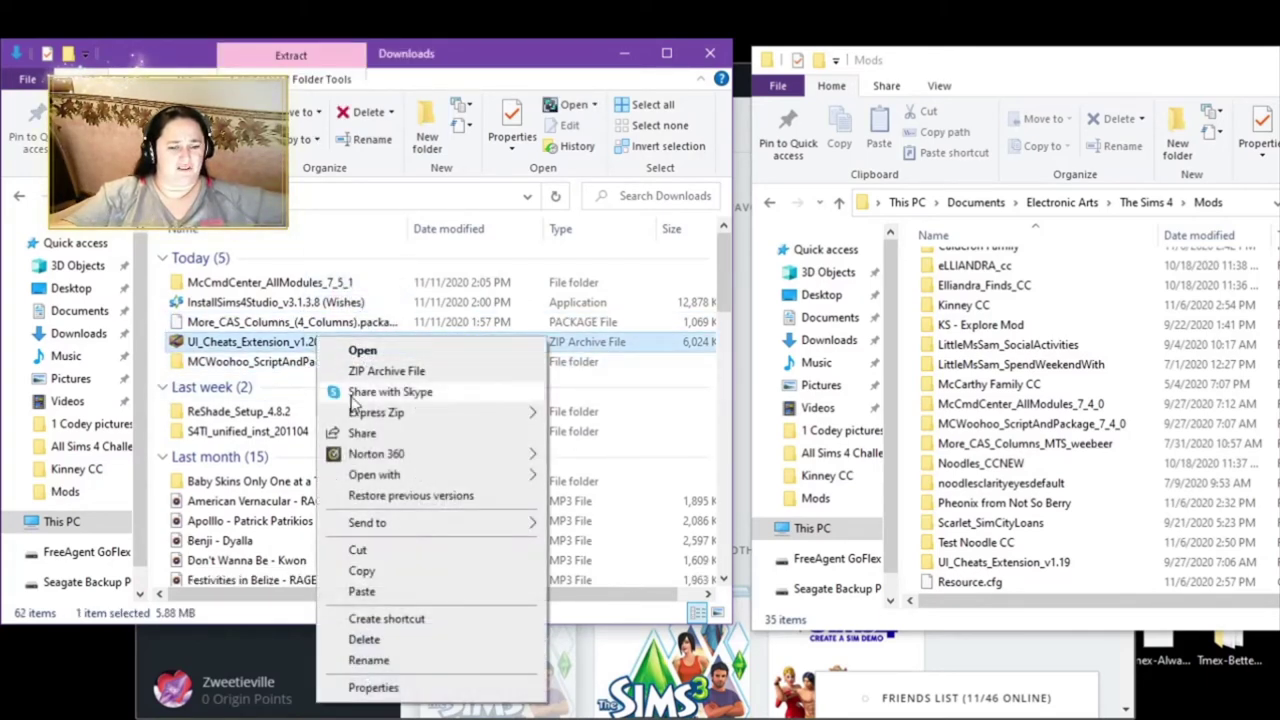
click(365, 660)
key(ctrl+c)
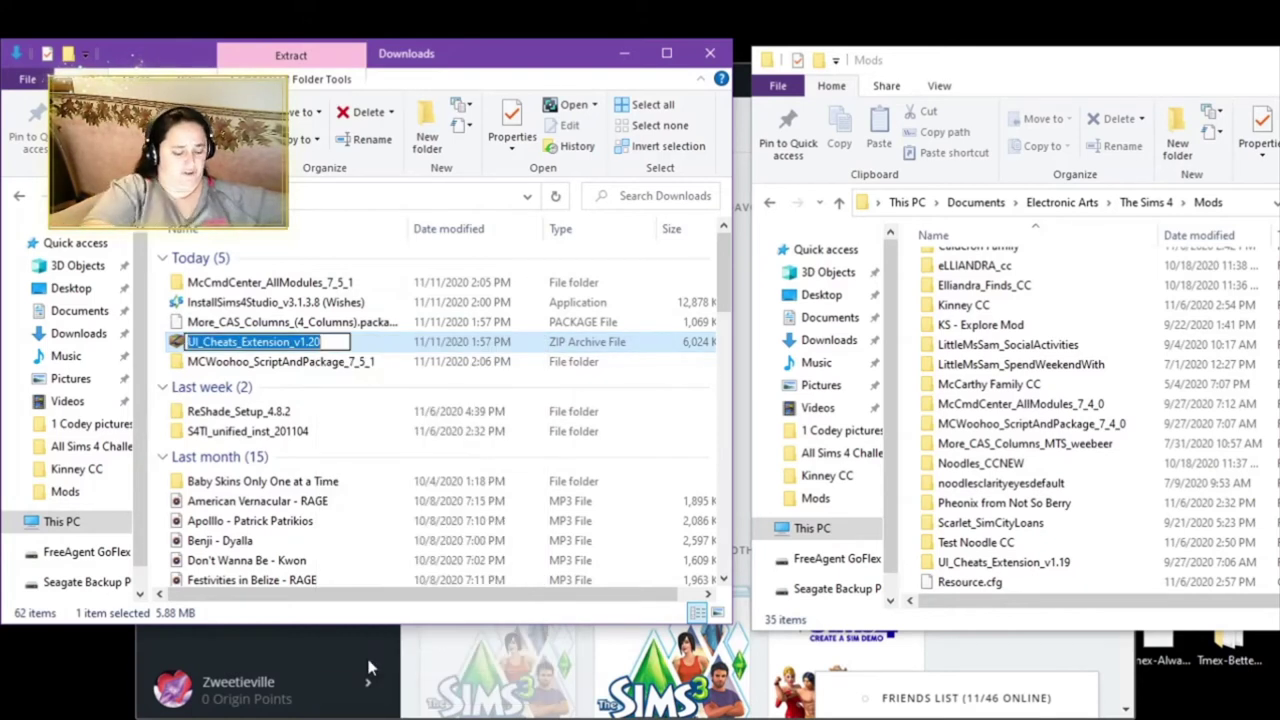
click(424, 118)
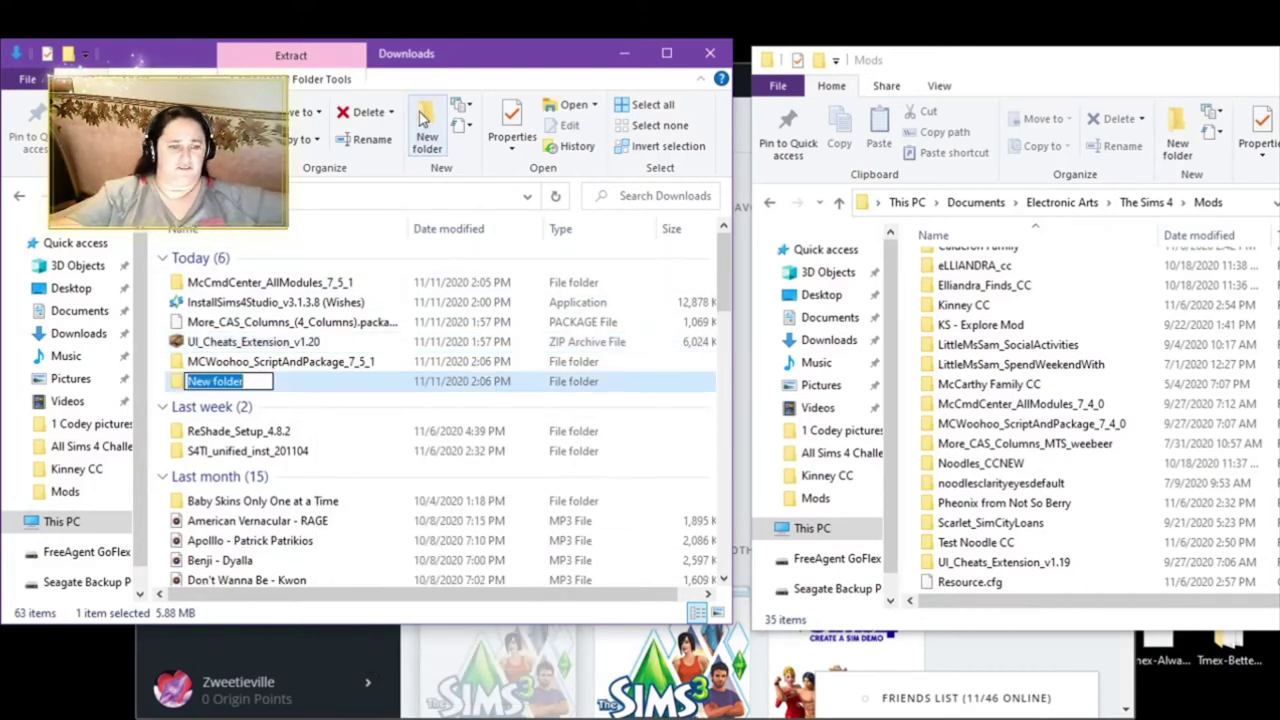
key(ctrl+v)
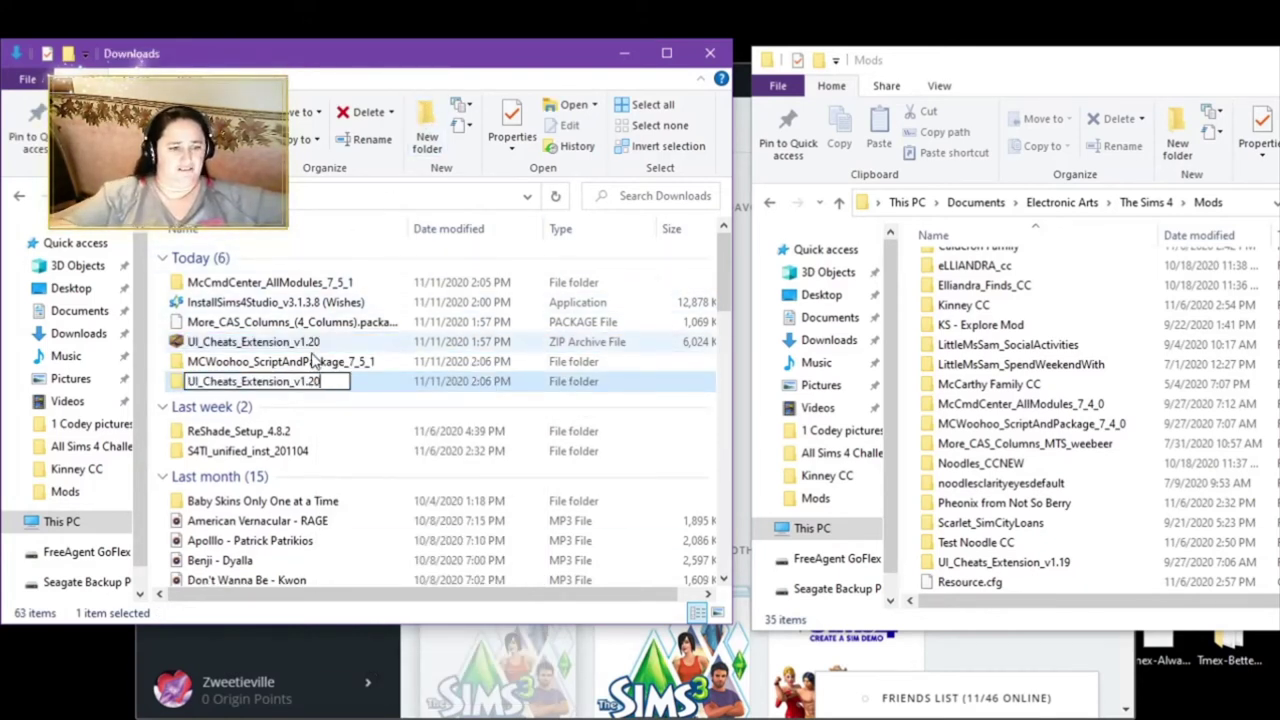
drag(311, 346, 308, 389)
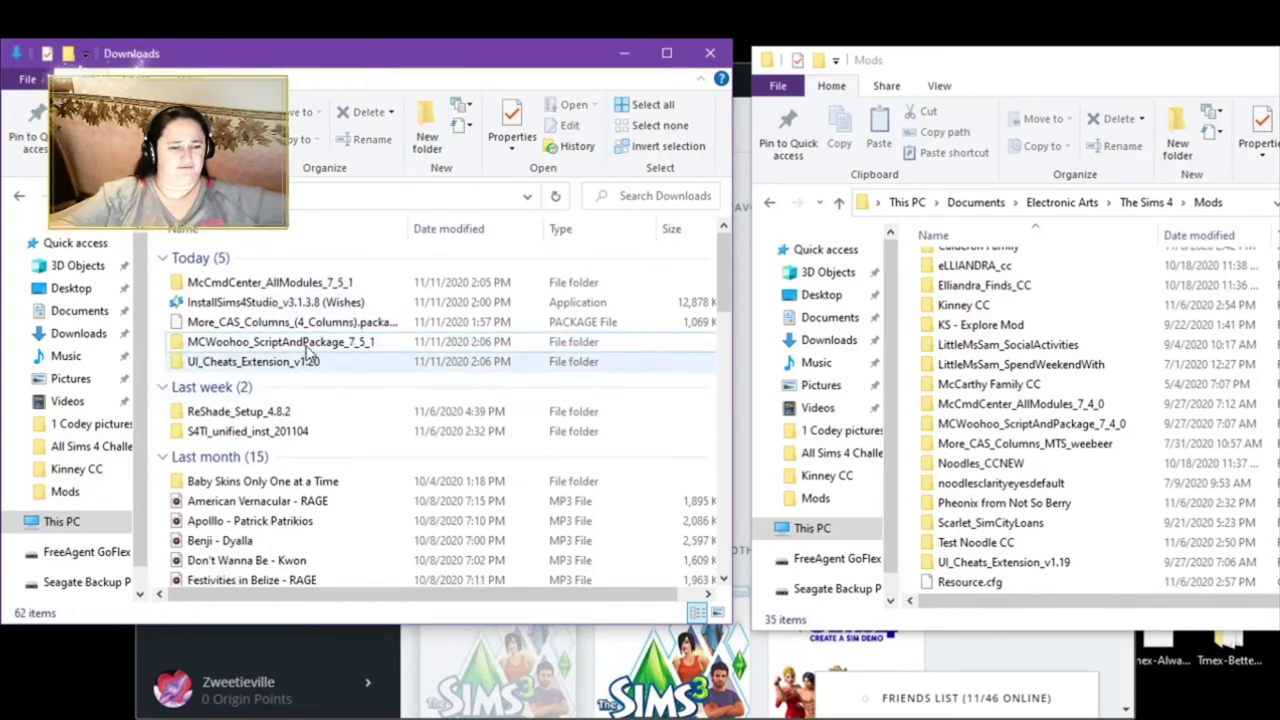
Step: Extract the McCmdCenter_AllModules_7_5_1 archive inside its own folder with Express Zip, certifying non-commercial home use, and return to Downloads
double_click(302, 283)
click(309, 258)
right_click(311, 260)
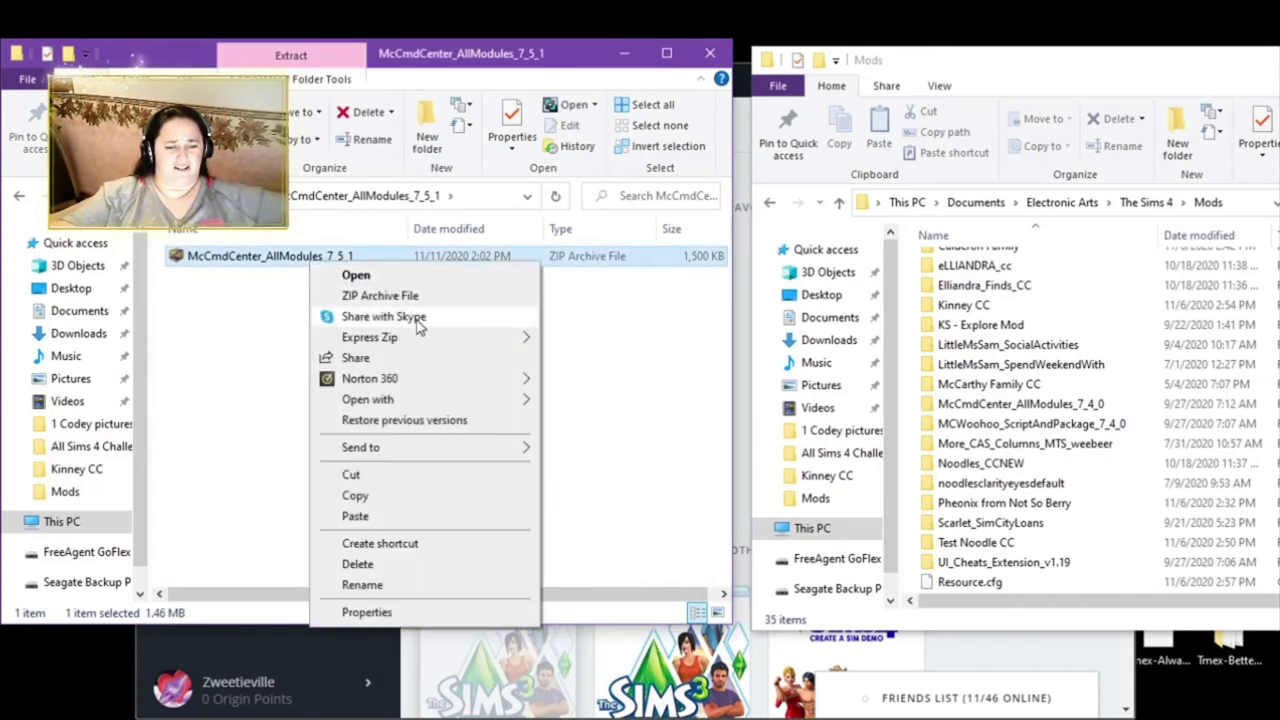
mouse_move(447, 340)
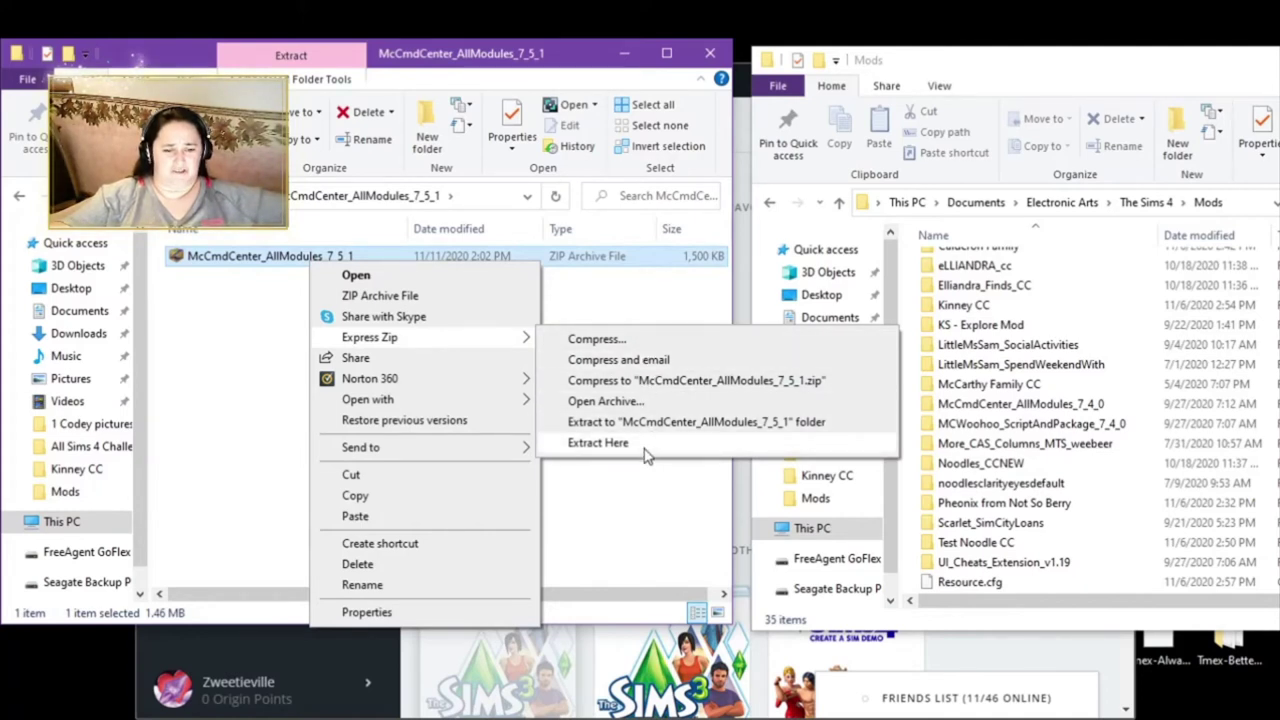
click(600, 443)
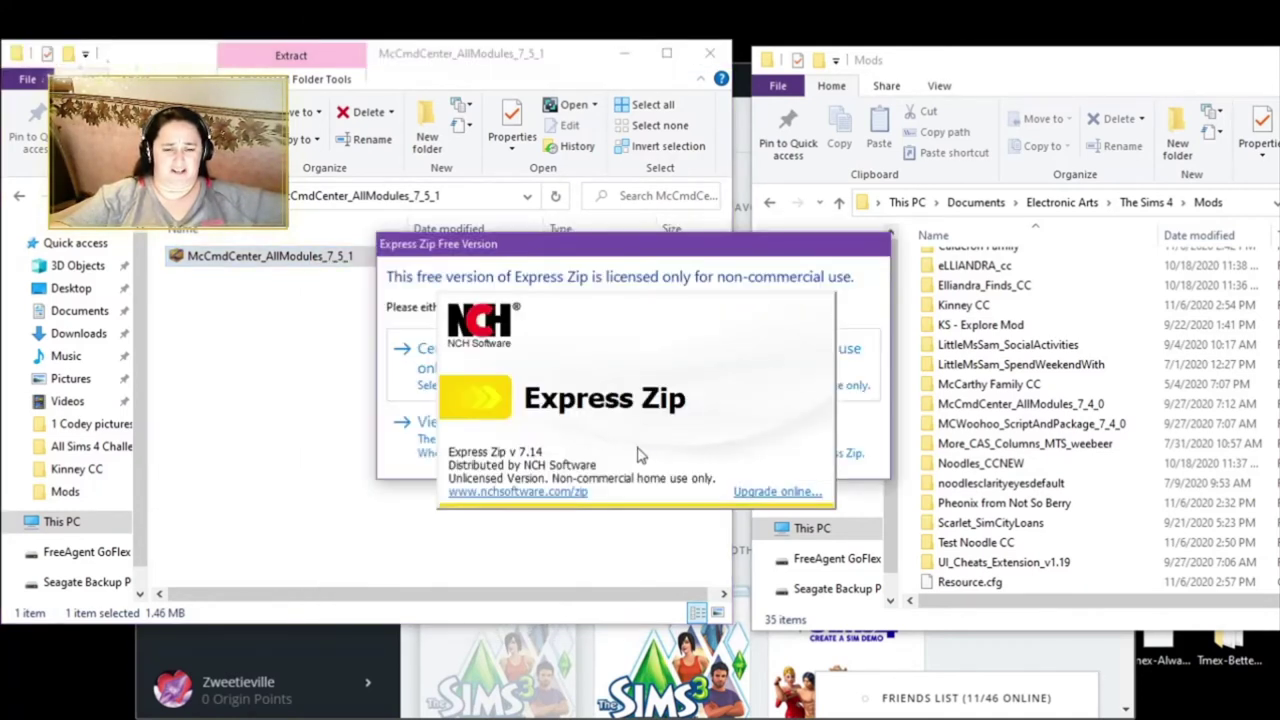
click(486, 378)
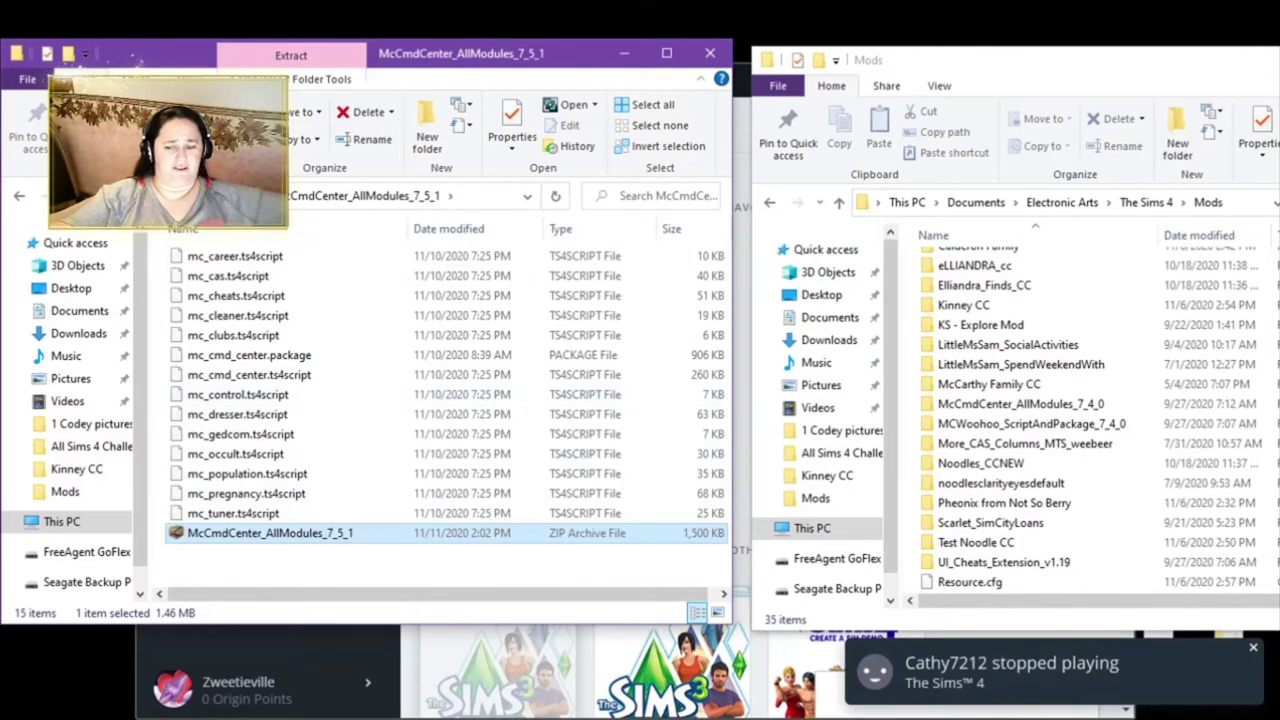
key(alt+Left)
Step: Compress the MCWoohoo_ScriptAndPackage_7_5_1 folder to a zip of the same name with Express Zip, certifying non-commercial home use
click(265, 304)
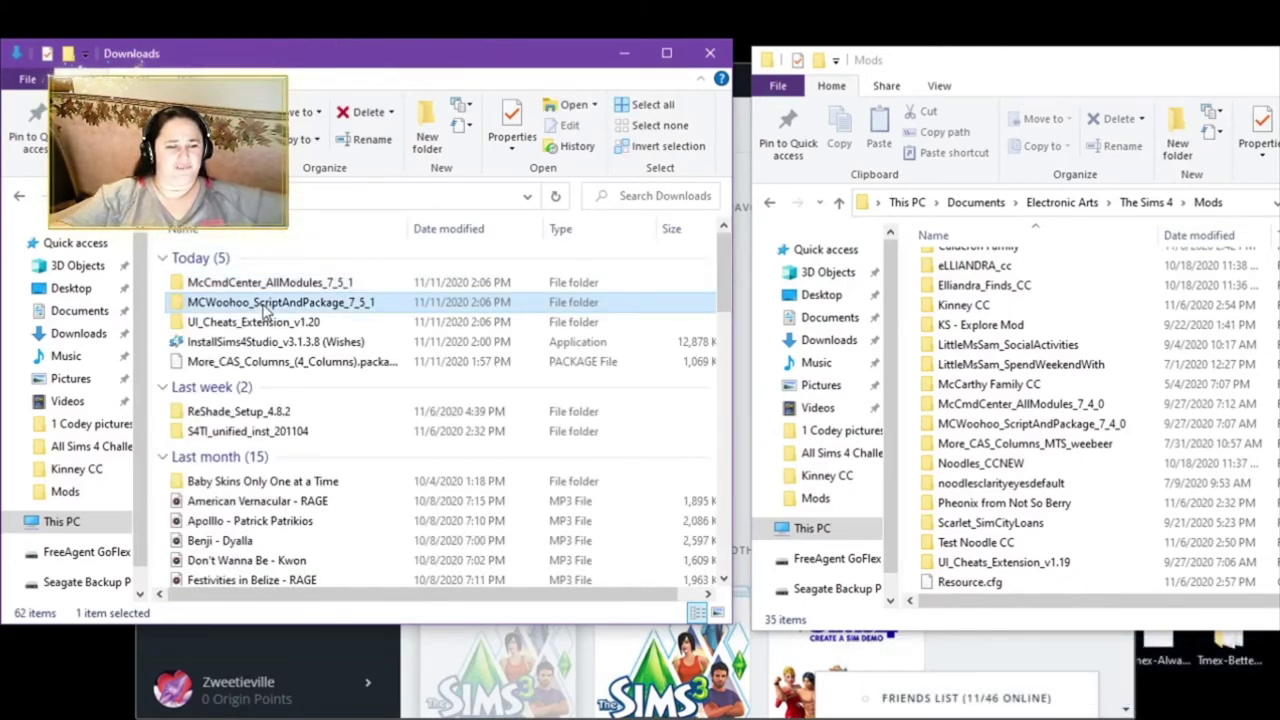
right_click(266, 306)
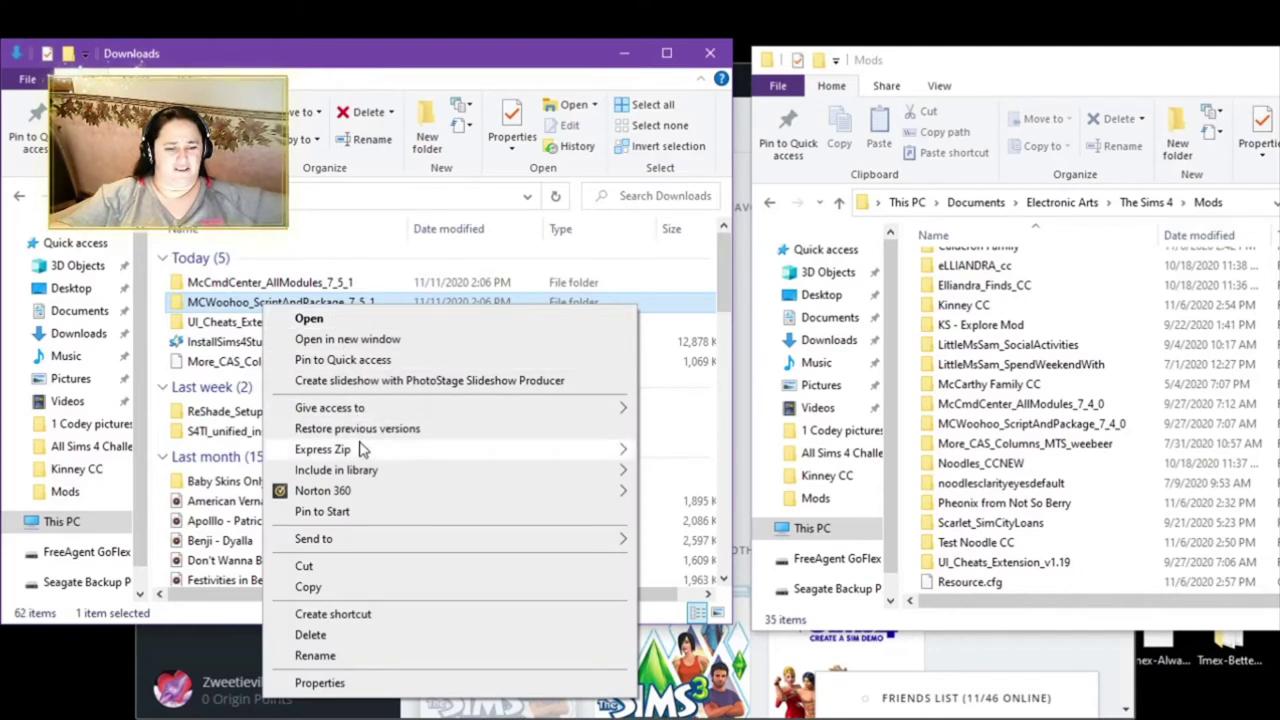
mouse_move(557, 455)
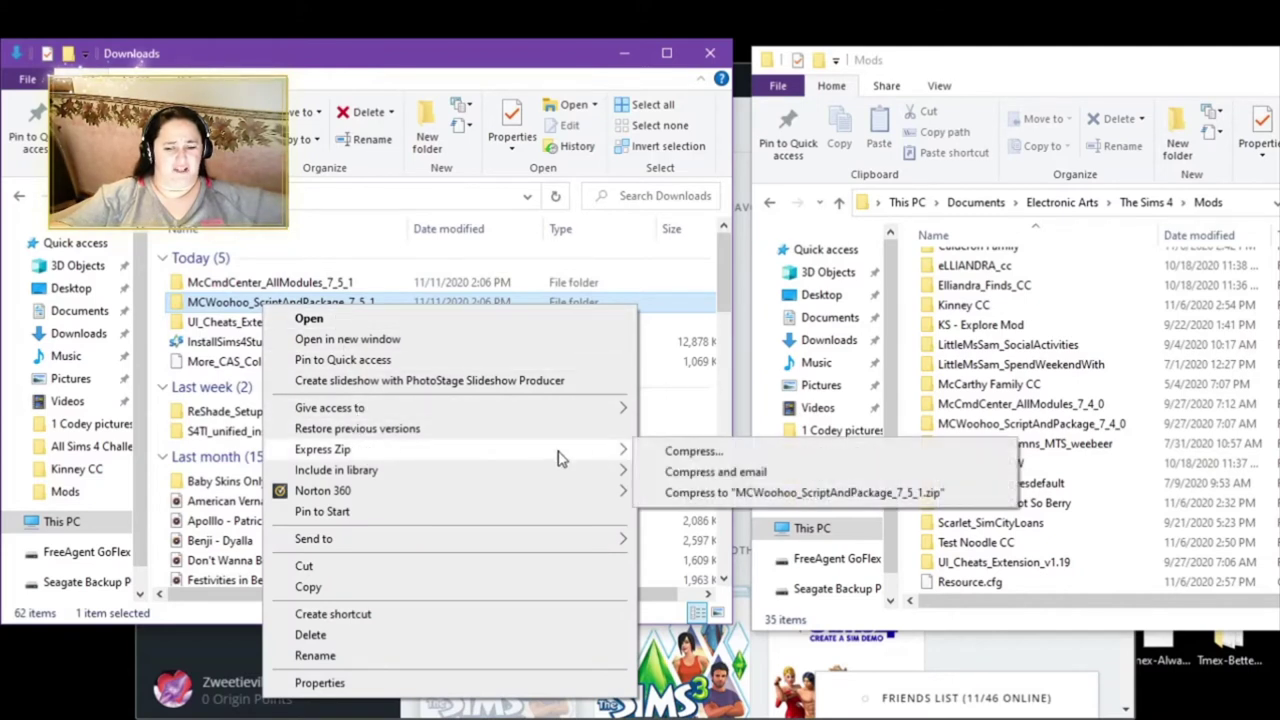
click(700, 493)
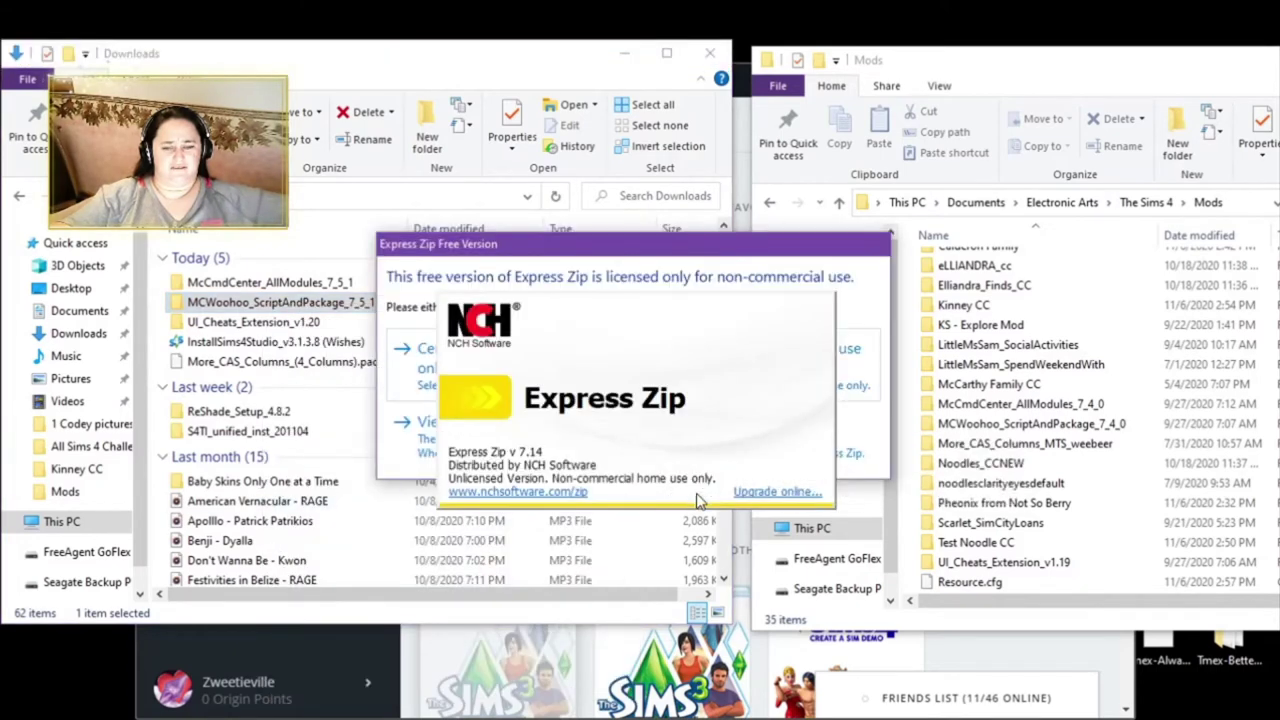
click(473, 387)
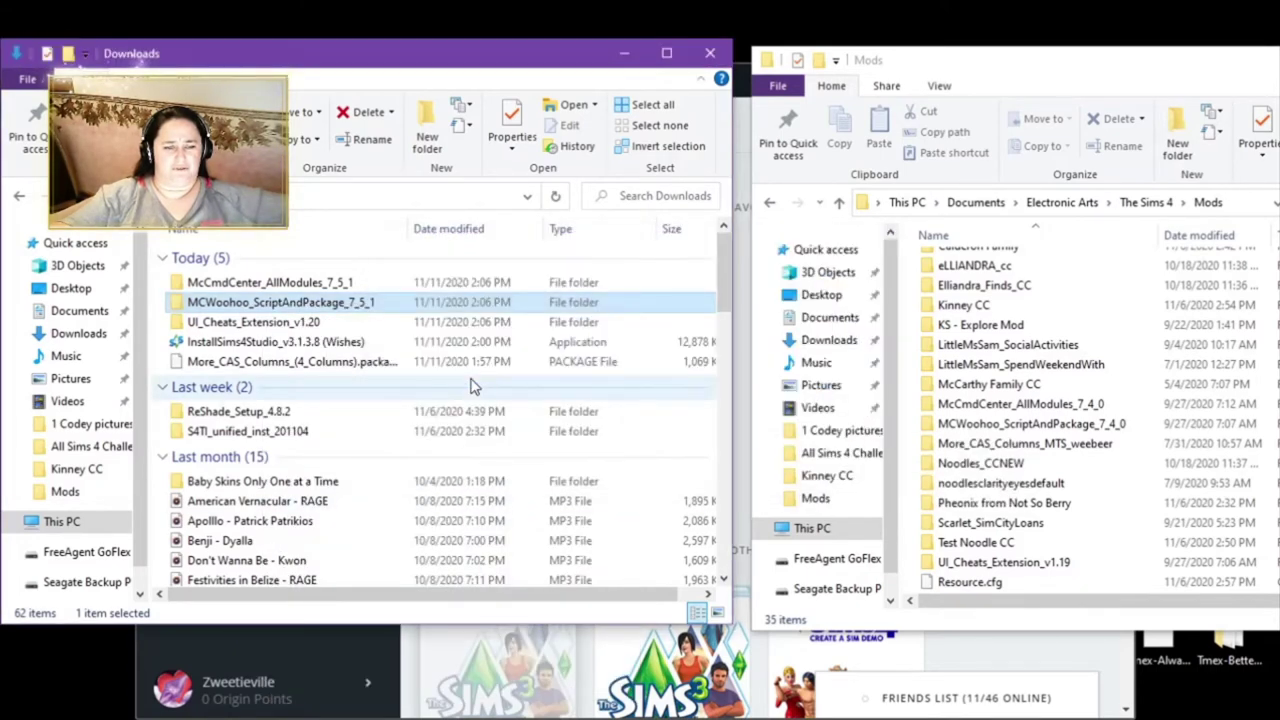
Step: Open the MCWoohoo_ScriptAndPackage_7_5_1 folder, view its archive's contents in Express Zip and close the archive window
double_click(360, 304)
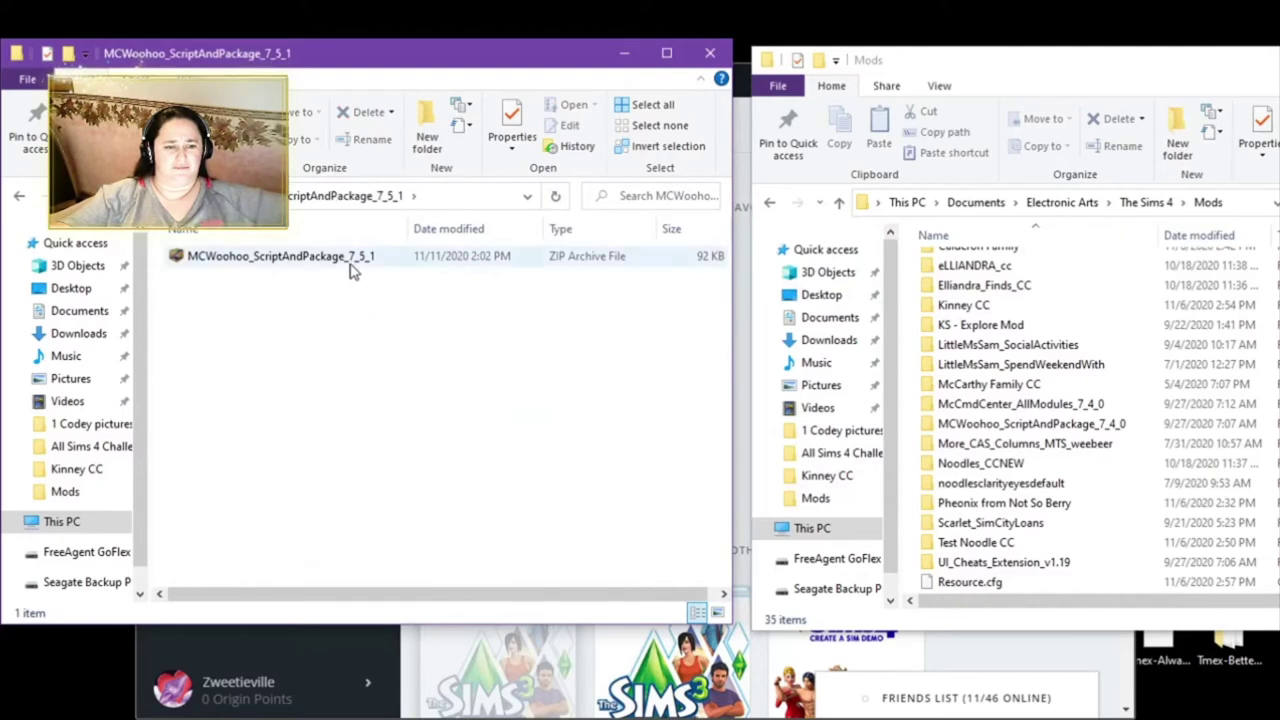
double_click(349, 264)
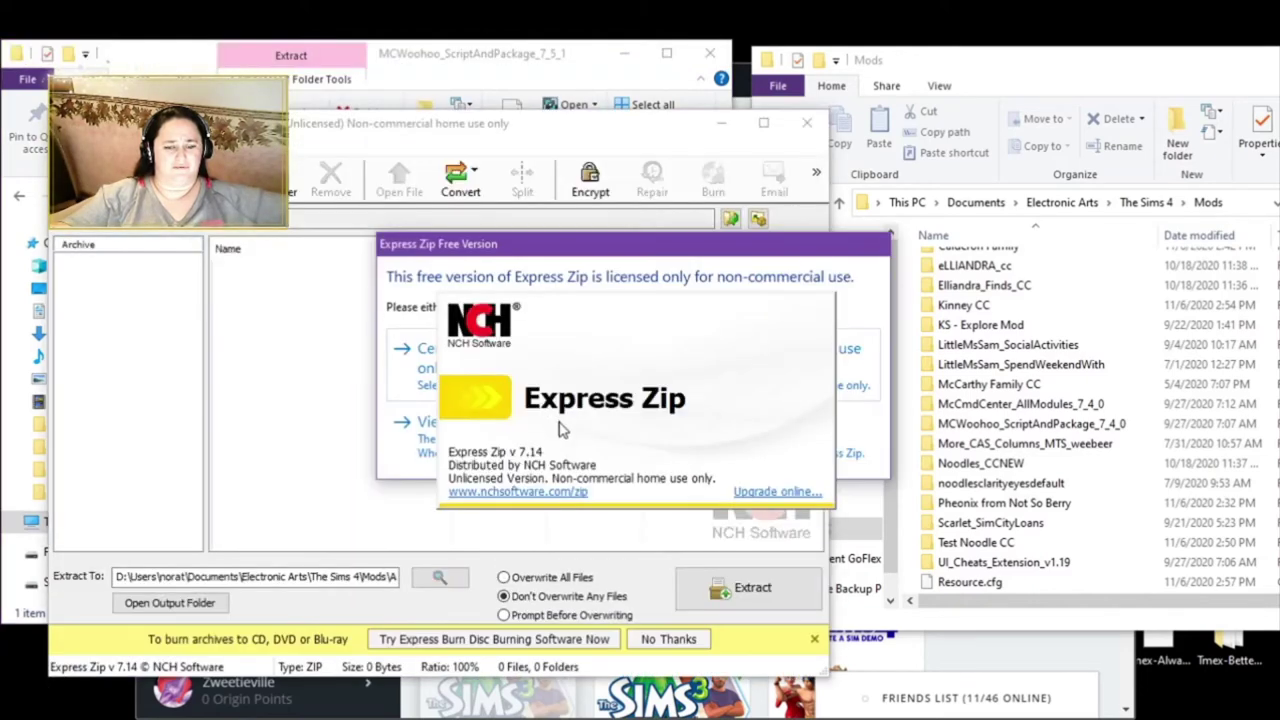
click(470, 384)
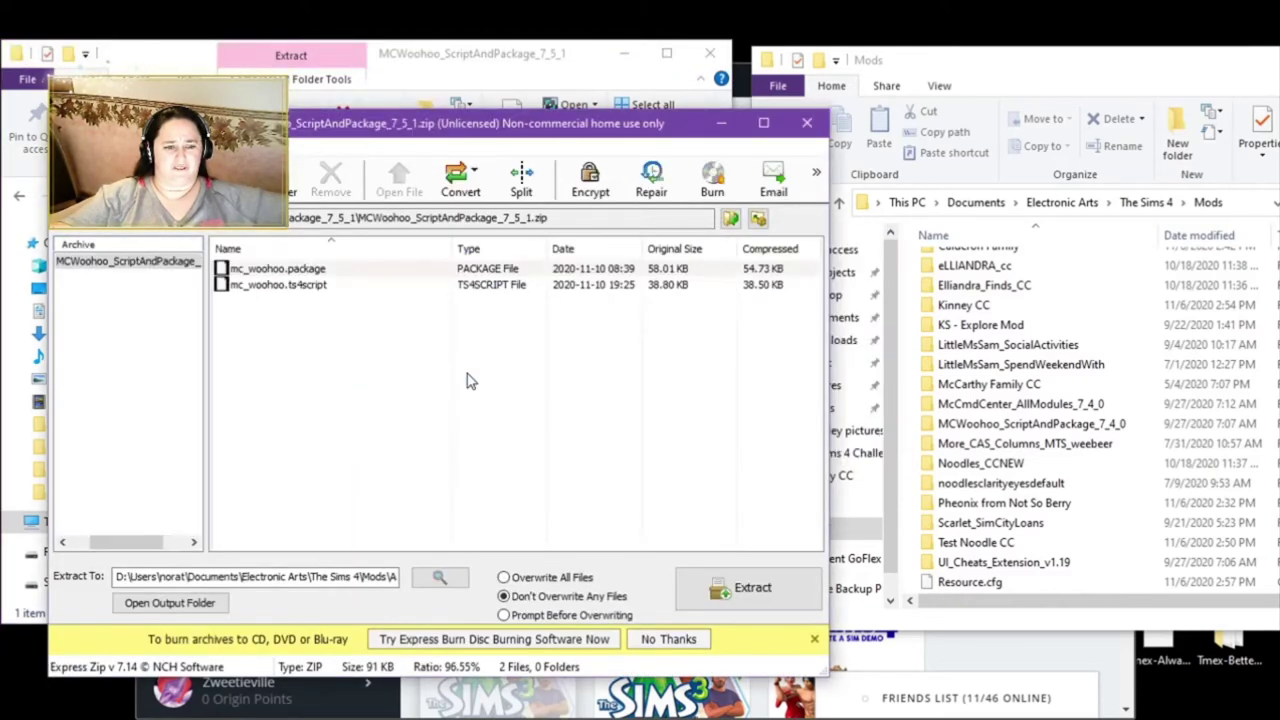
click(807, 122)
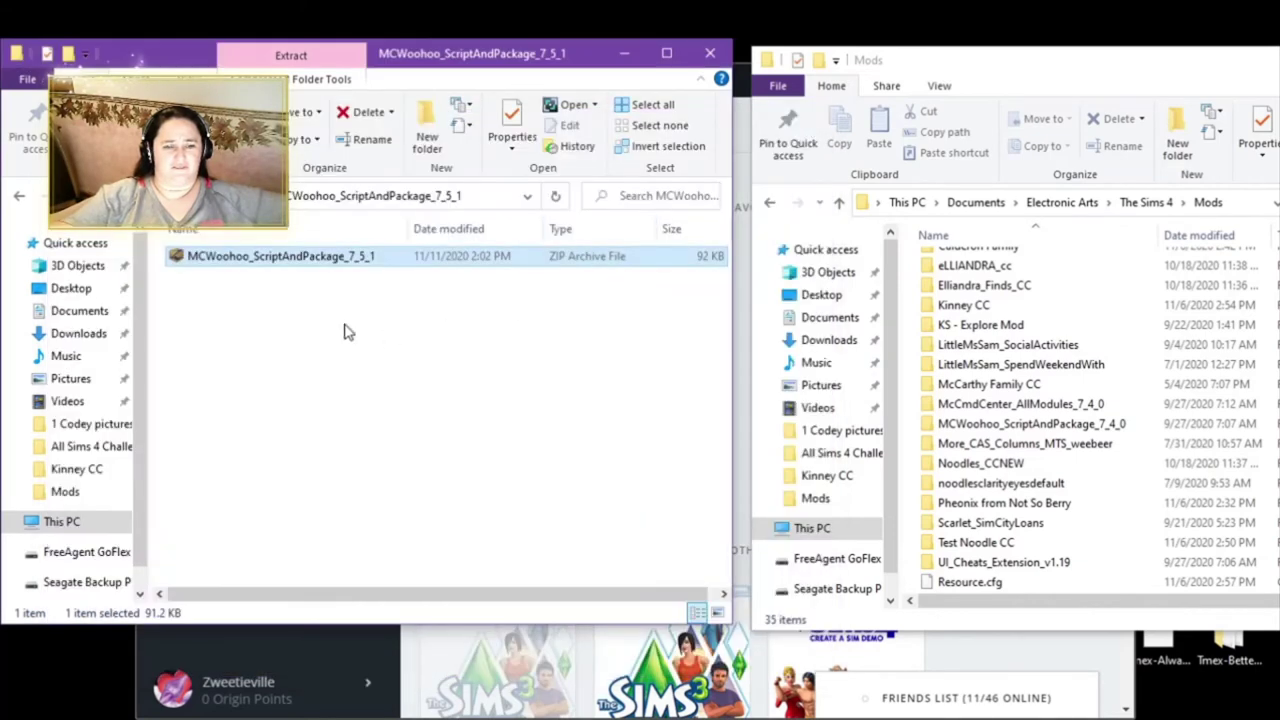
Step: Extract the MCWoohoo_ScriptAndPackage_7_5_1 archive into its current folder with Express Zip and return to Downloads
right_click(305, 262)
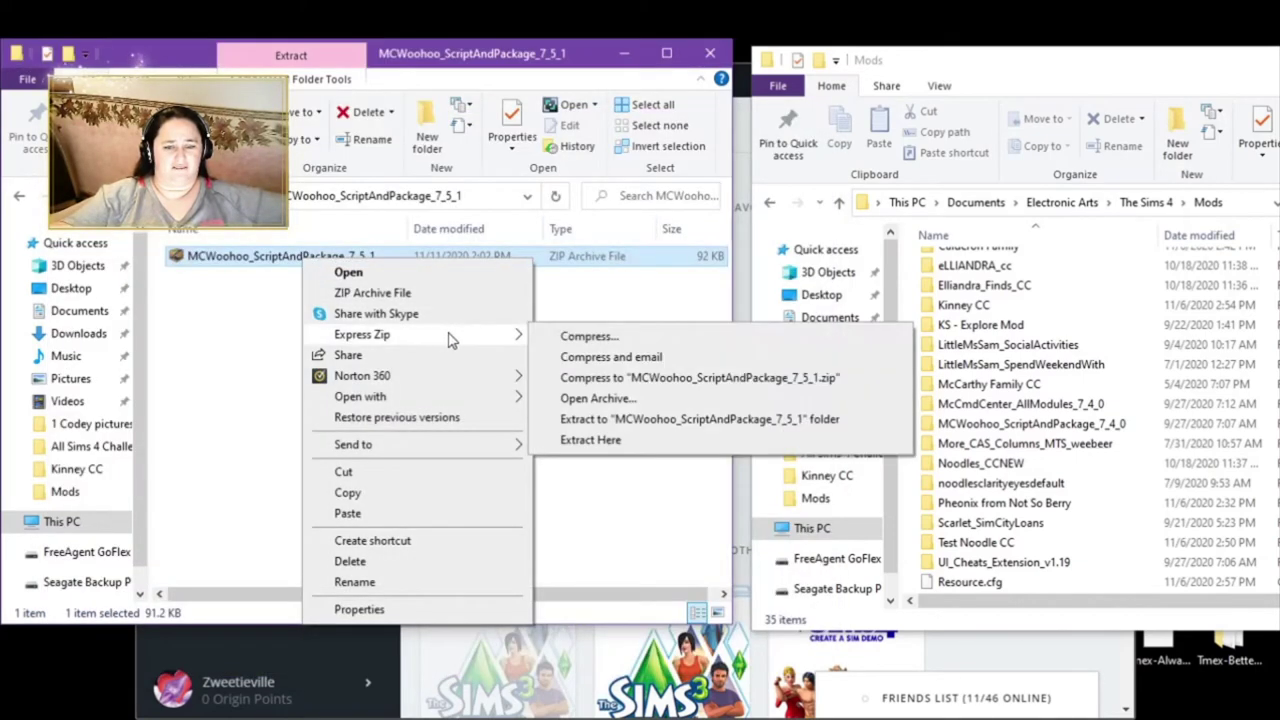
click(590, 440)
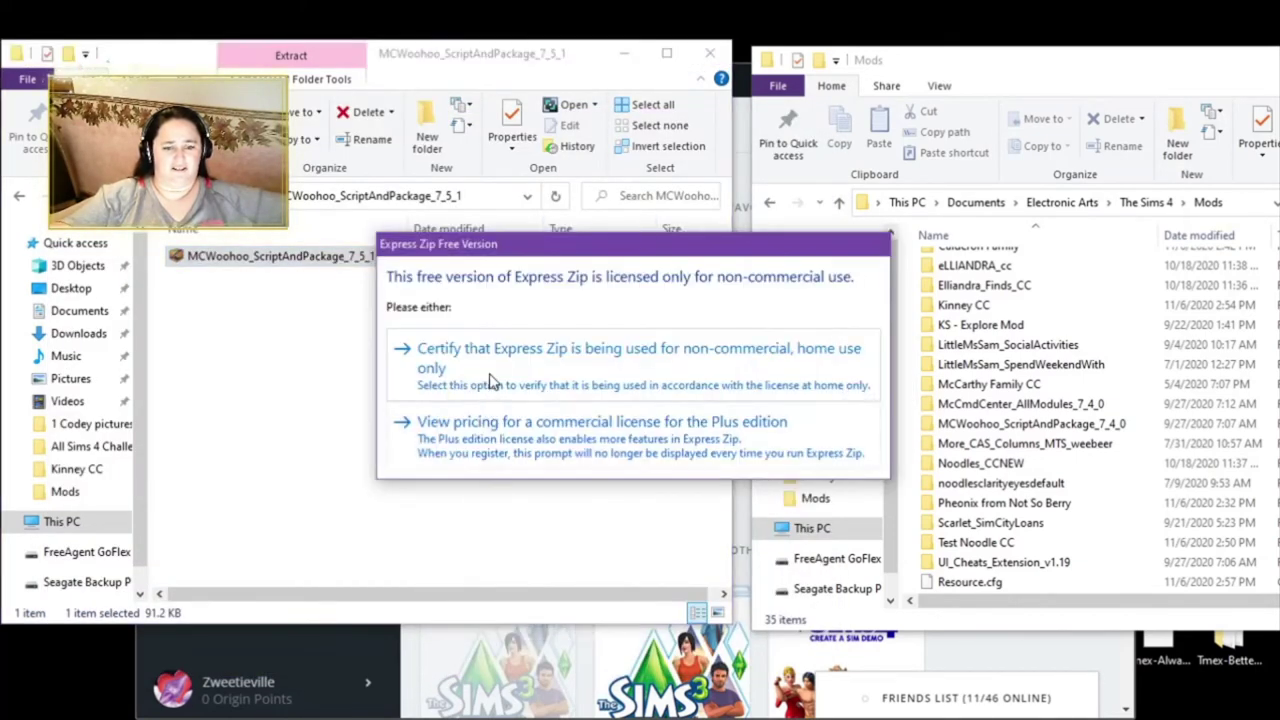
click(490, 380)
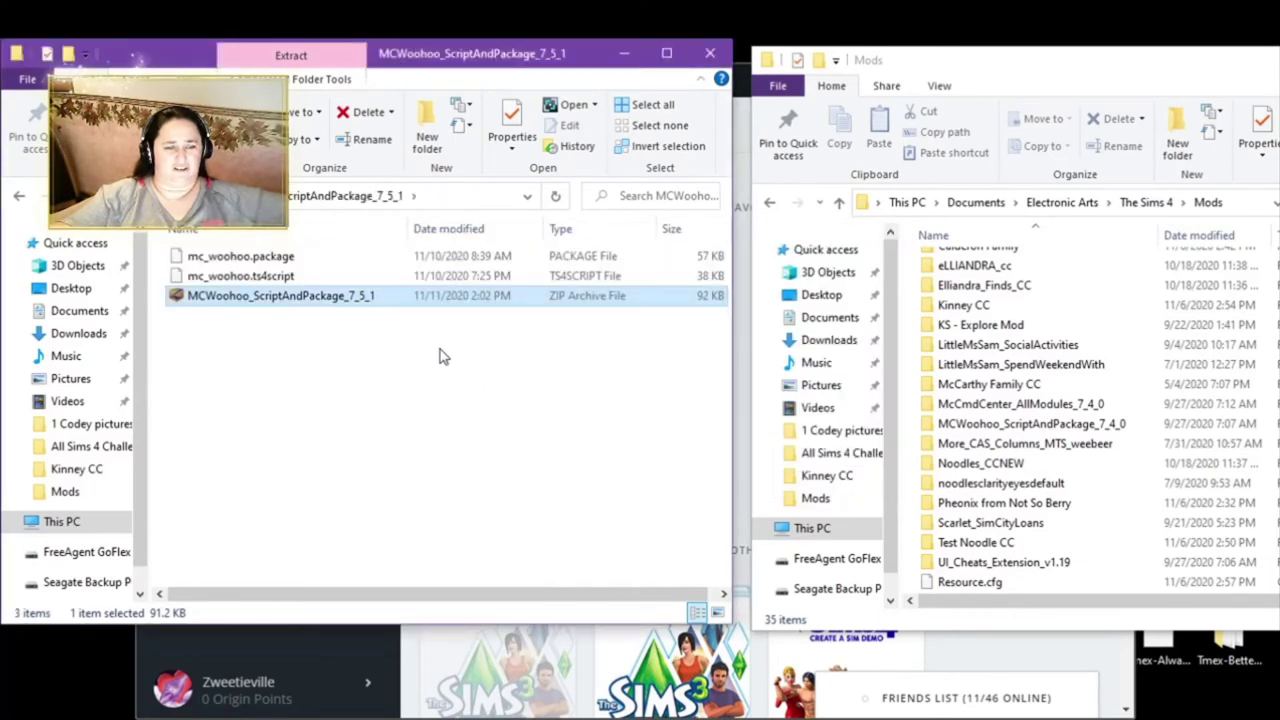
key(alt+Left)
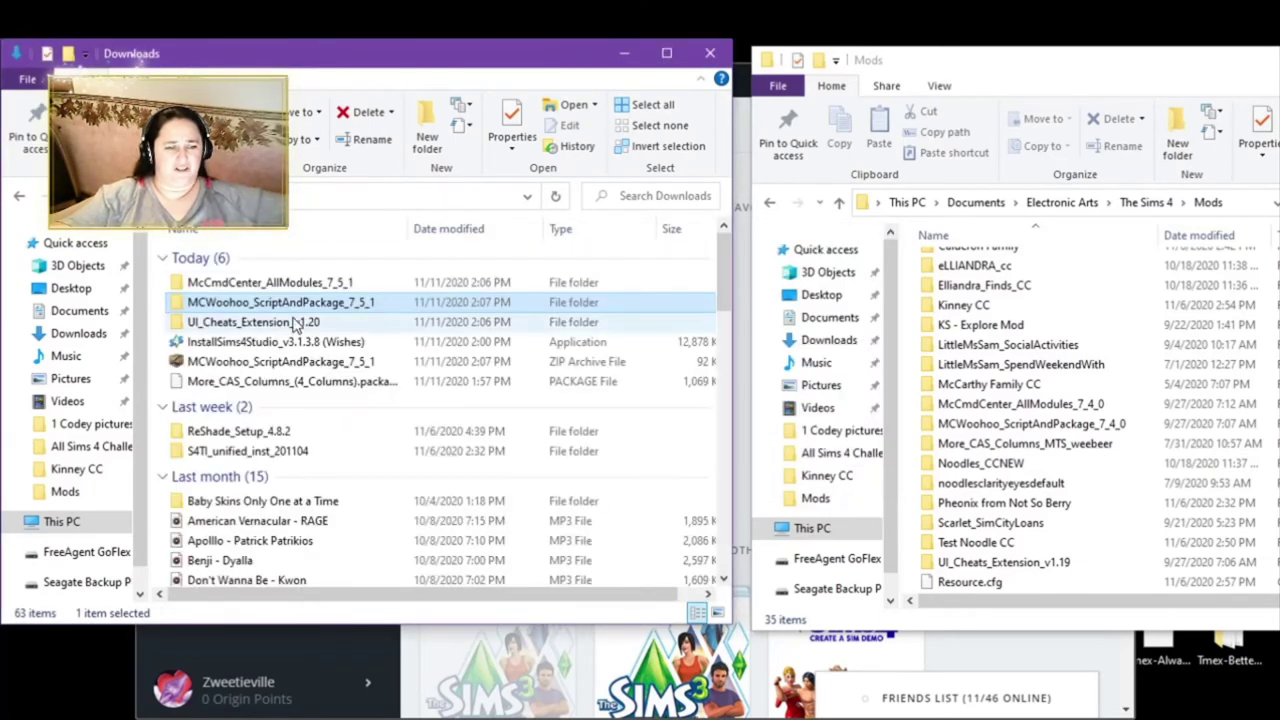
Step: Extract the UI_Cheats_Extension_v1.20 archive inside its own folder with Express Zip and return to Downloads
double_click(297, 322)
click(295, 265)
right_click(292, 258)
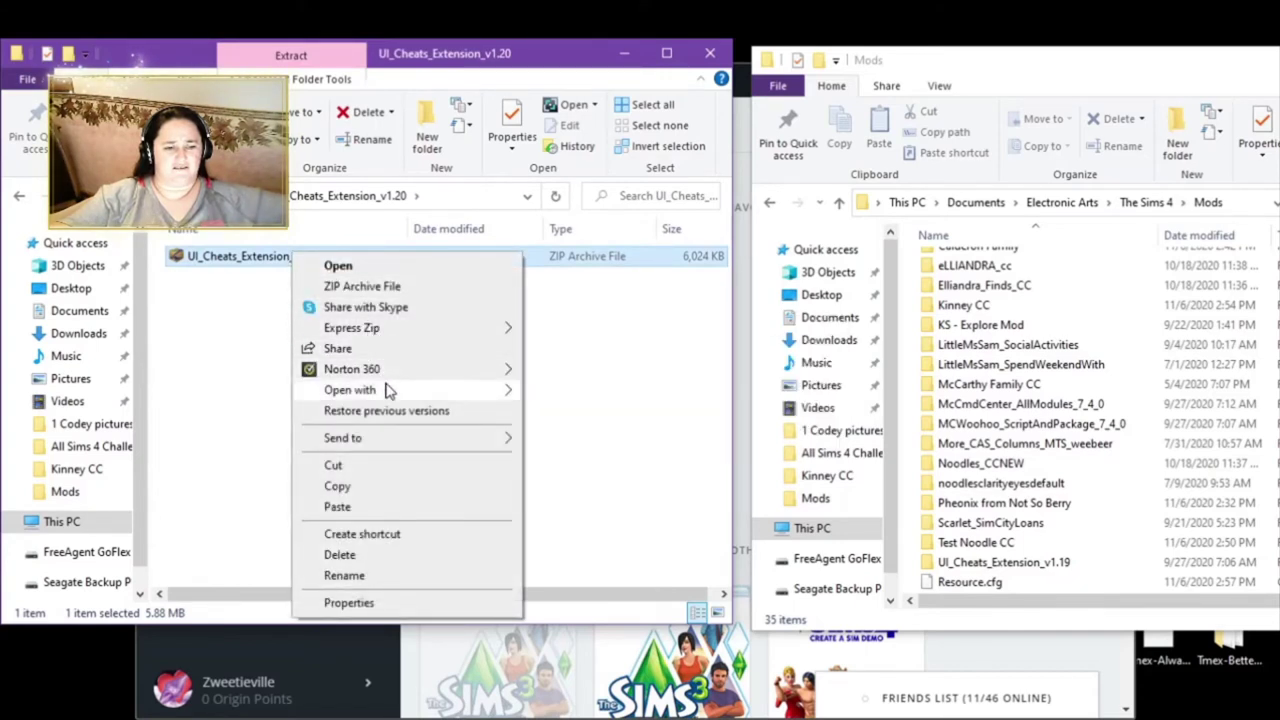
mouse_move(470, 330)
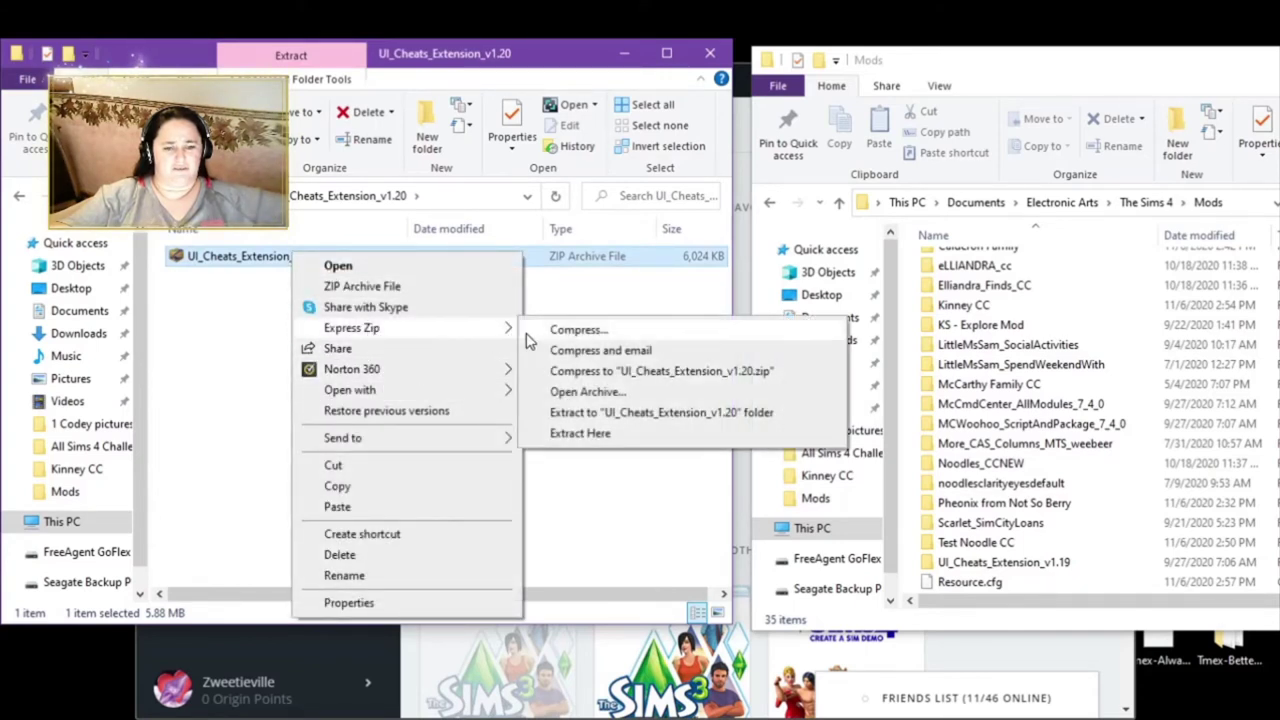
click(568, 432)
click(503, 382)
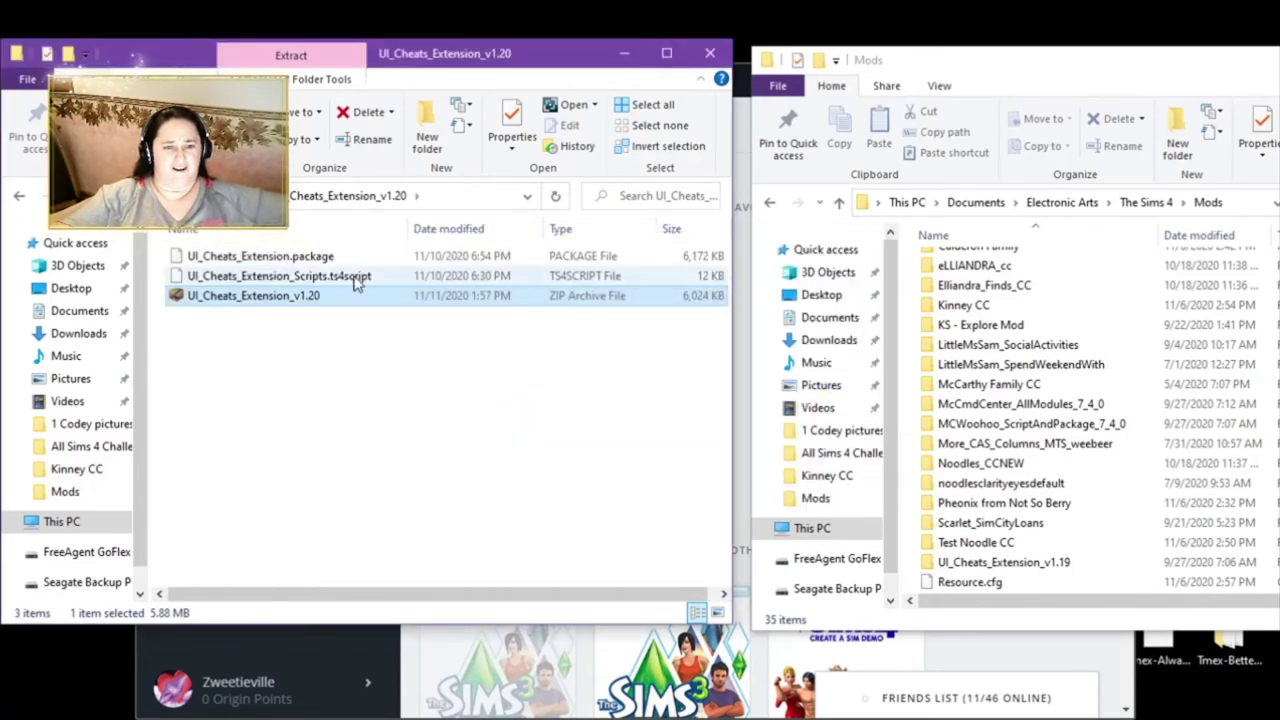
key(BackSpace)
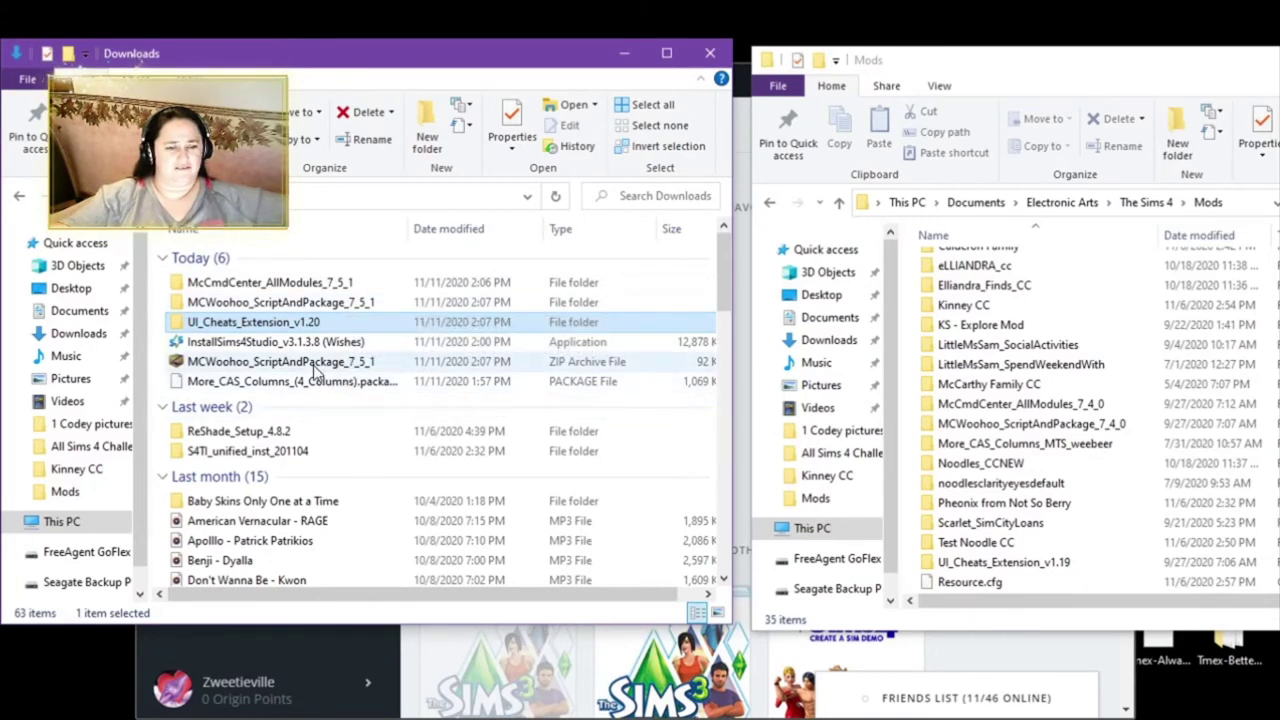
Step: Delete the stray MCWoohoo_ScriptAndPackage_7_5_1 zip archive from Downloads
click(316, 365)
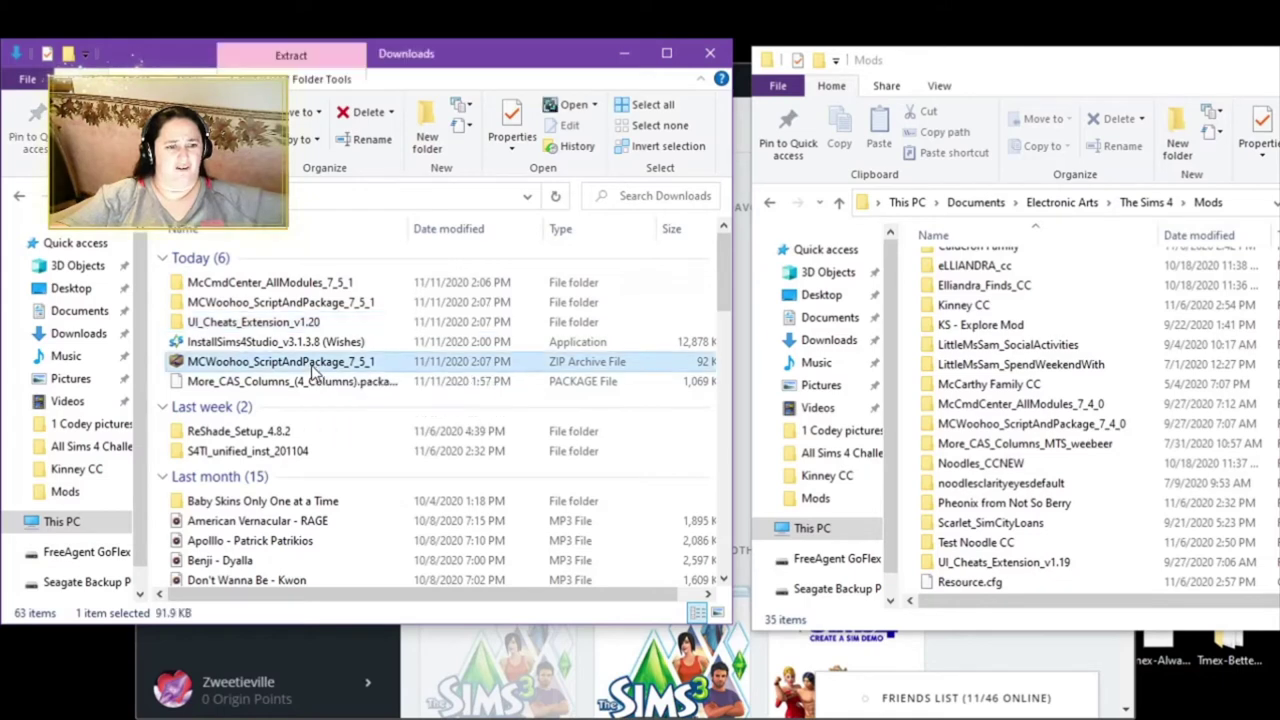
right_click(312, 370)
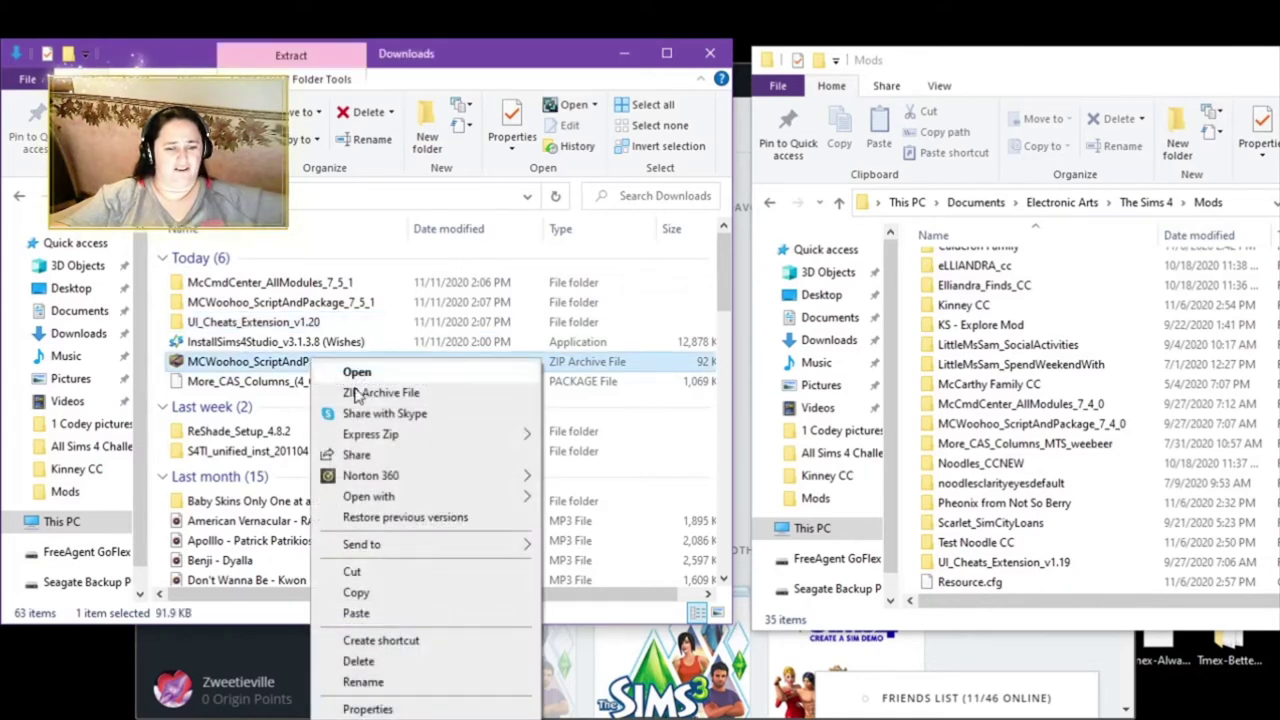
click(400, 664)
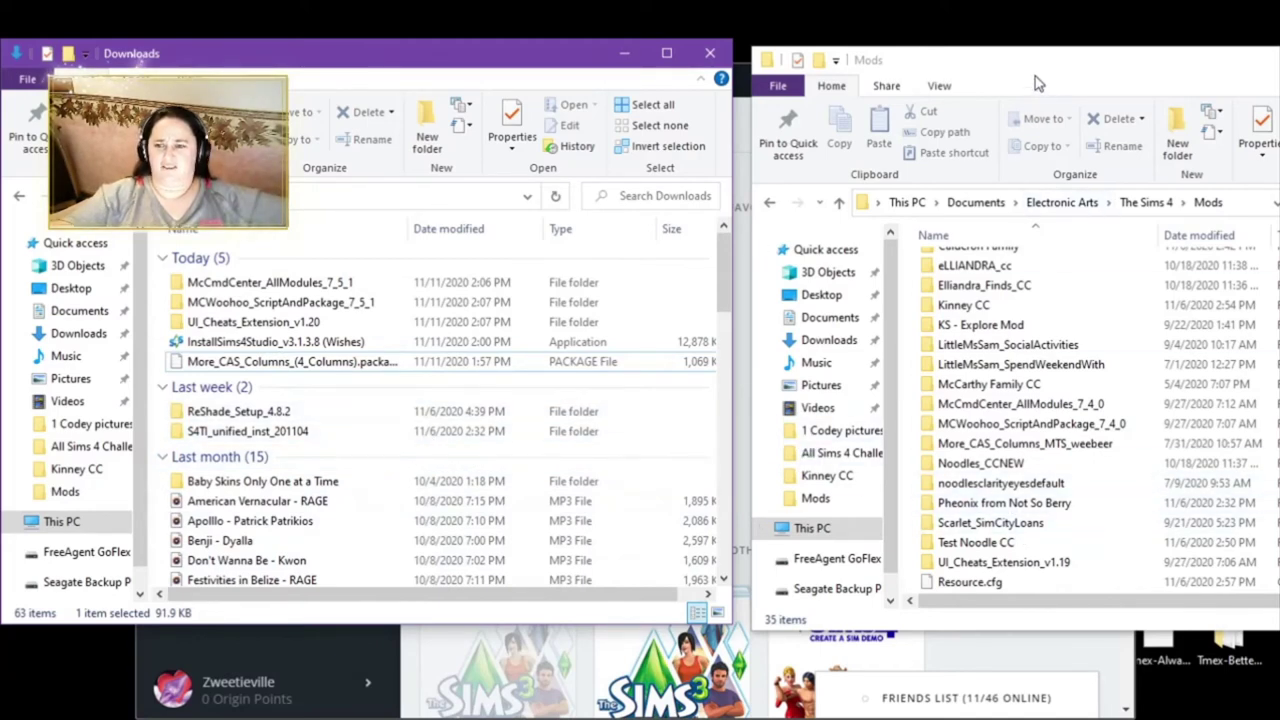
Step: Bring the Mods window fully into view and delete the outdated UI_Cheats_Extension_v1.19 folder from it
drag(1035, 75, 853, 78)
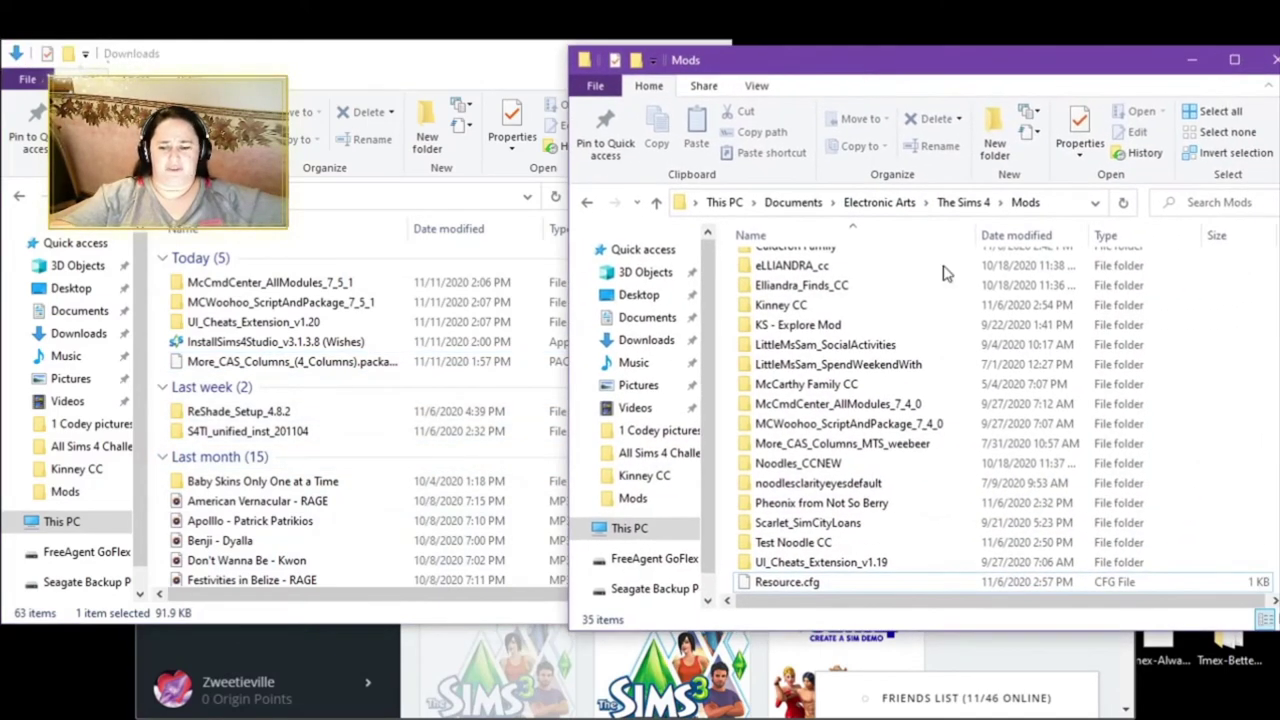
click(853, 565)
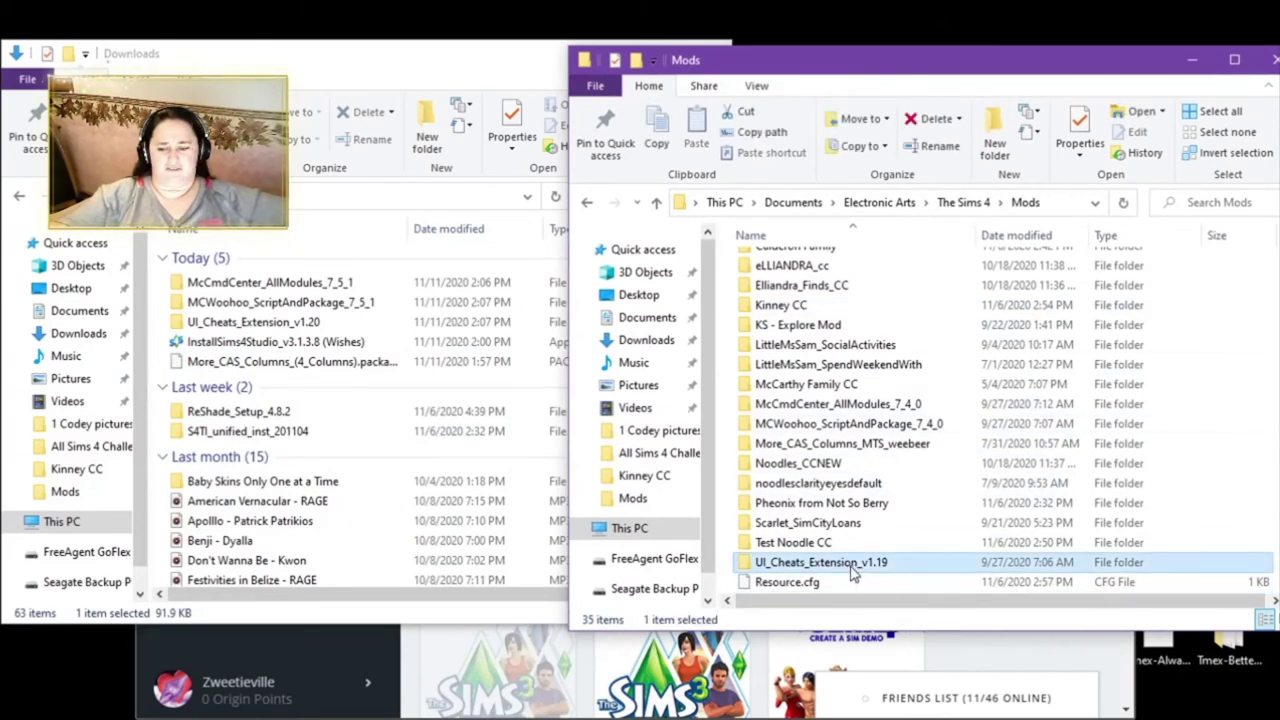
right_click(853, 568)
click(890, 500)
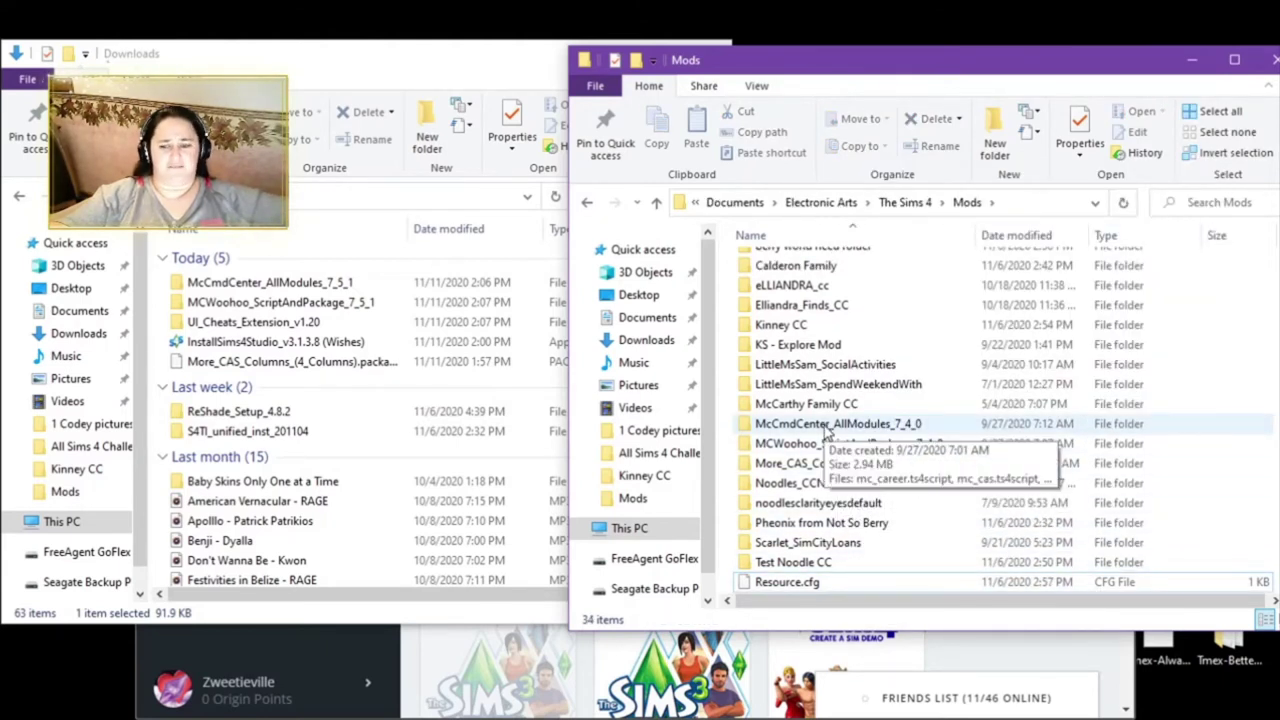
Step: Delete the outdated McCmdCenter_AllModules_7_4_0 and MCWoohoo_ScriptAndPackage_7_4_0 folders from Mods
click(825, 428)
ctrl+click(824, 445)
right_click(823, 446)
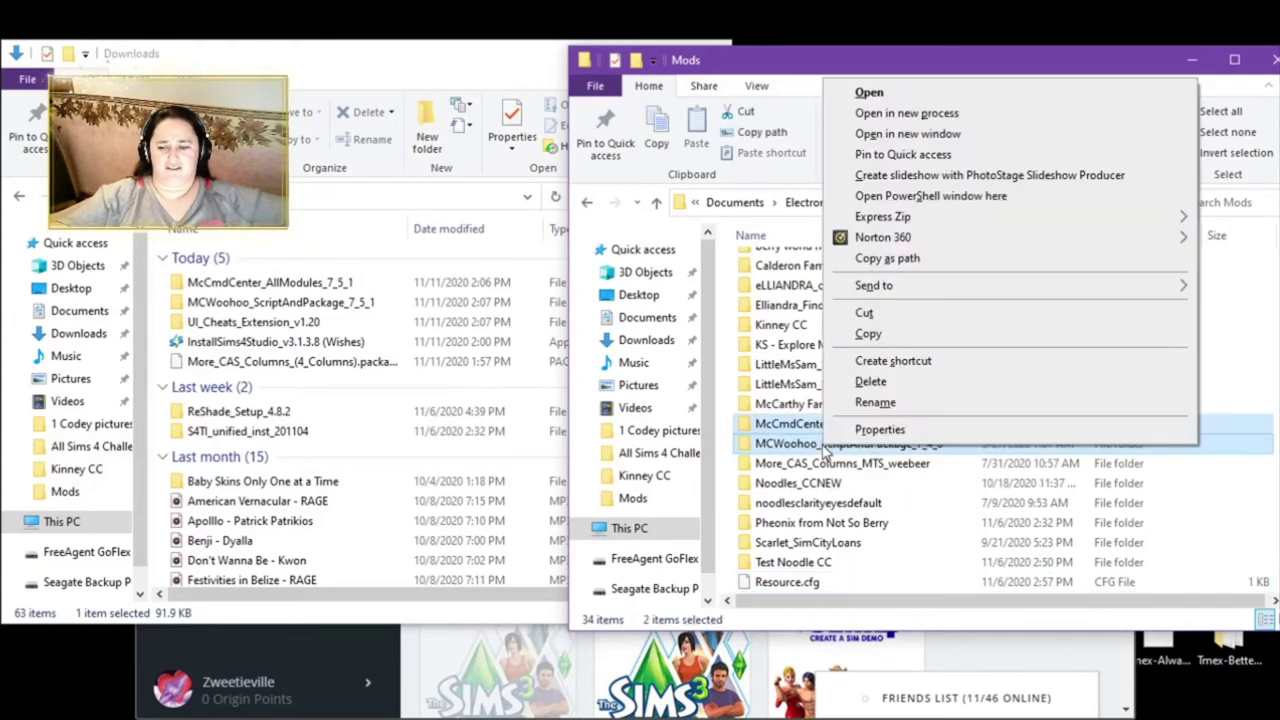
click(872, 384)
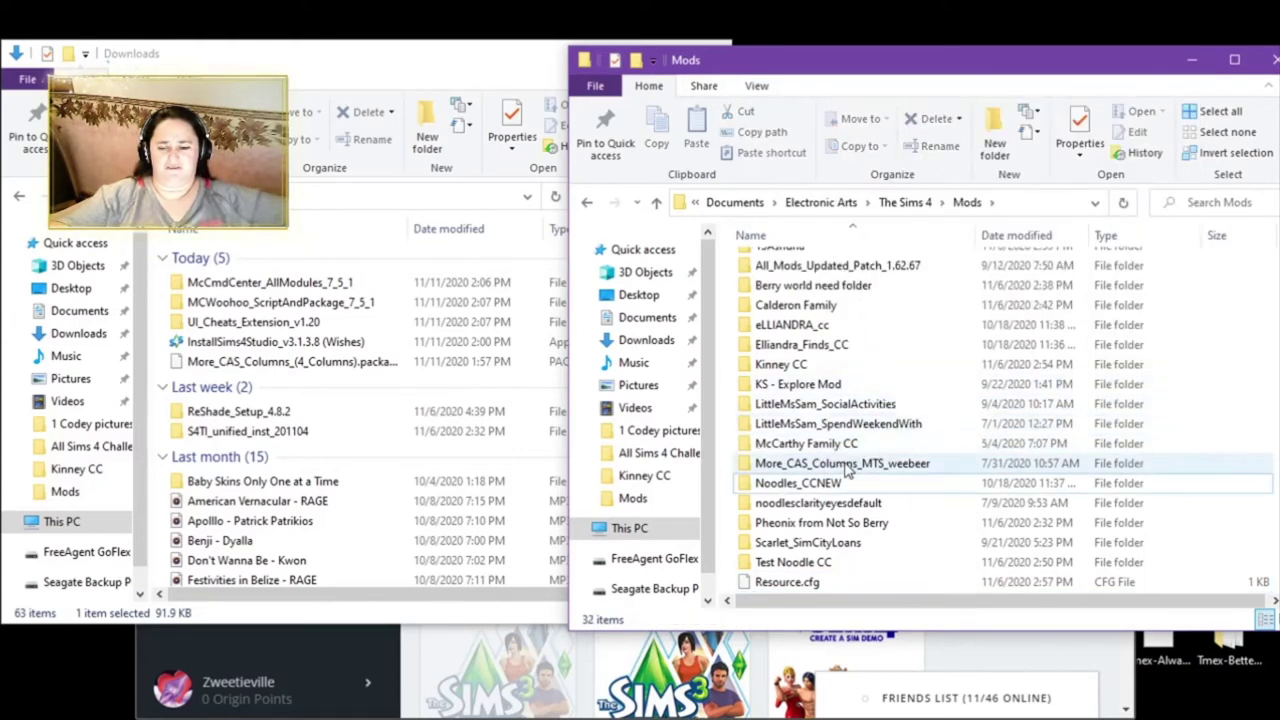
Step: Replace the old package in the More_CAS_Columns_MTS_weebeer folder with More_CAS_Columns_(4_Columns) from Downloads, and return to Mods
double_click(845, 466)
click(840, 262)
right_click(840, 262)
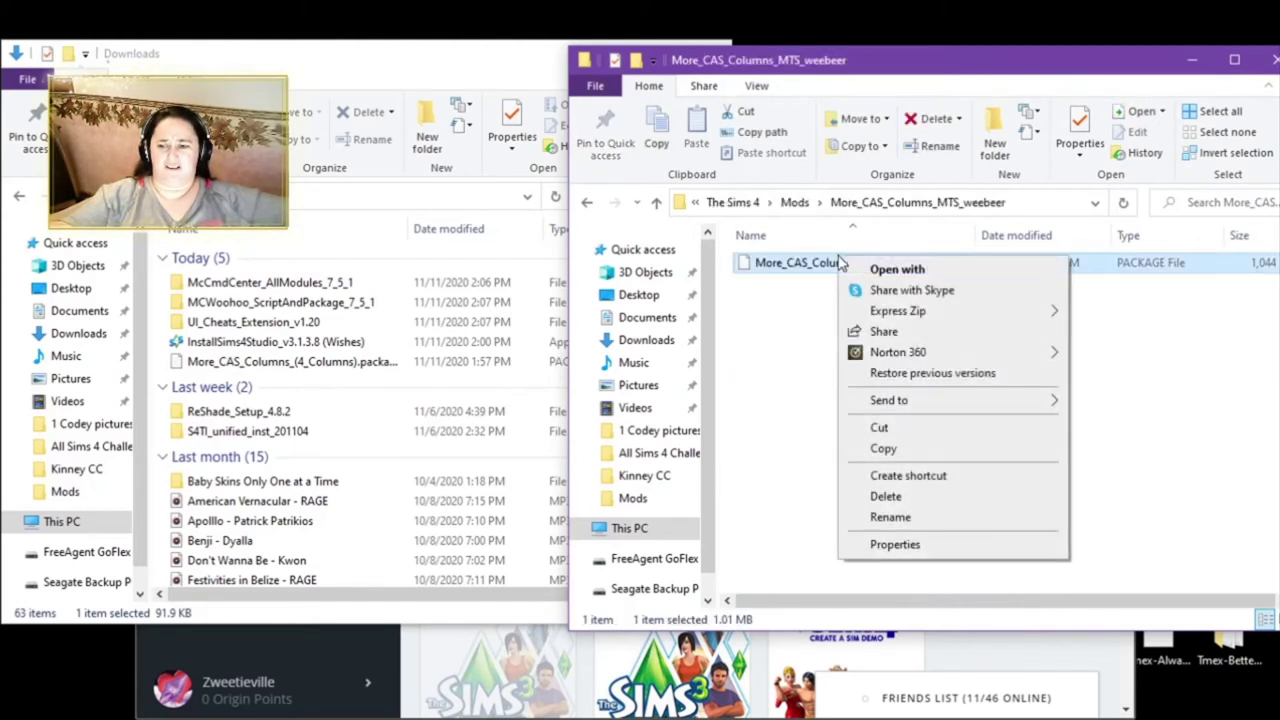
click(886, 497)
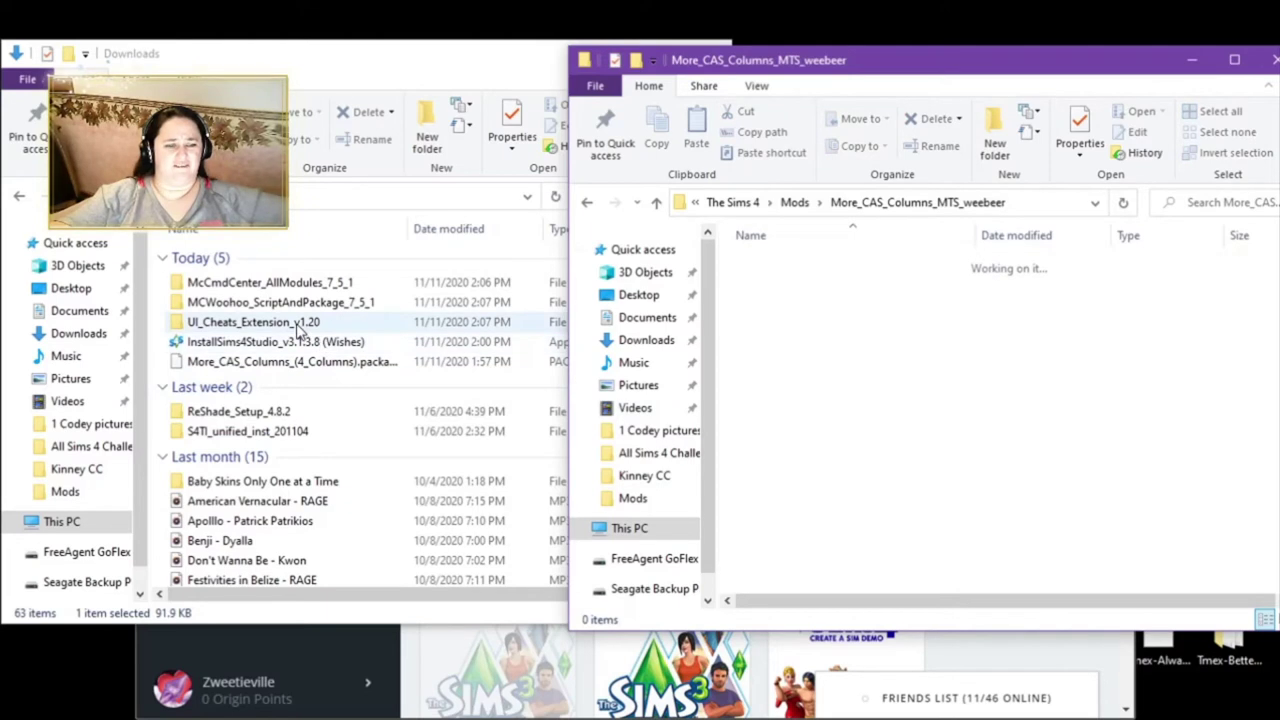
drag(300, 362, 838, 415)
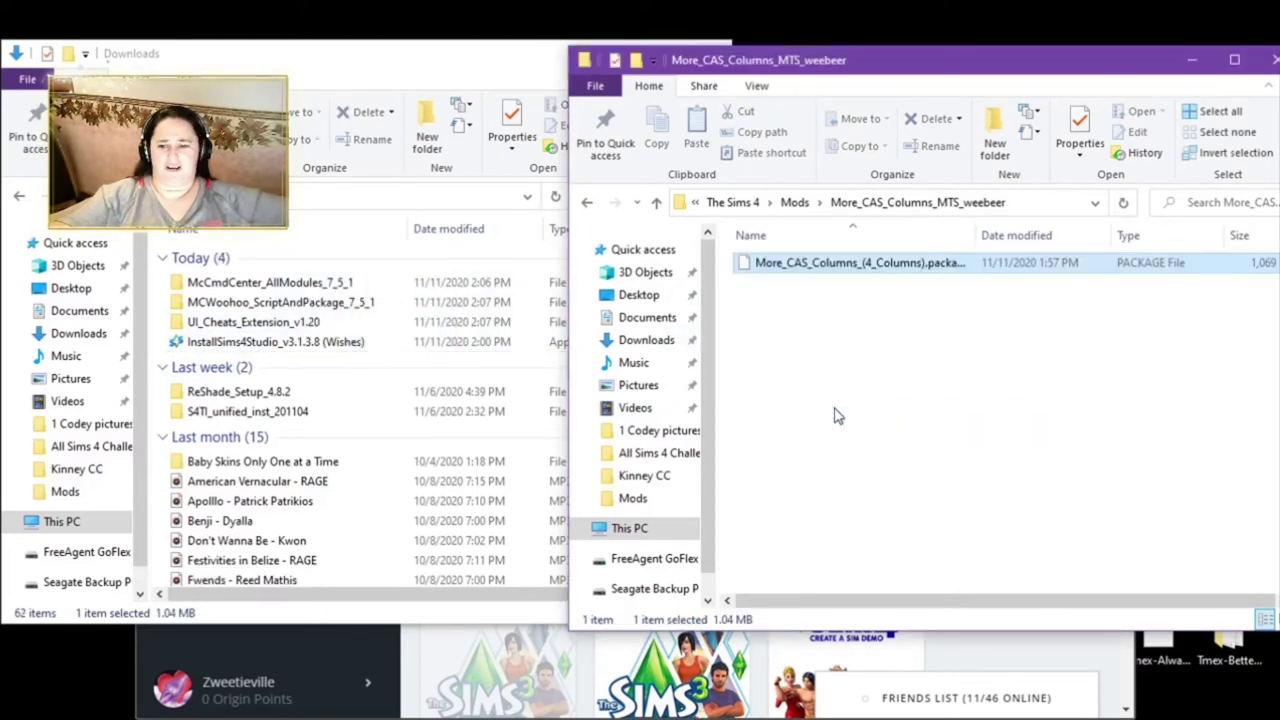
click(795, 202)
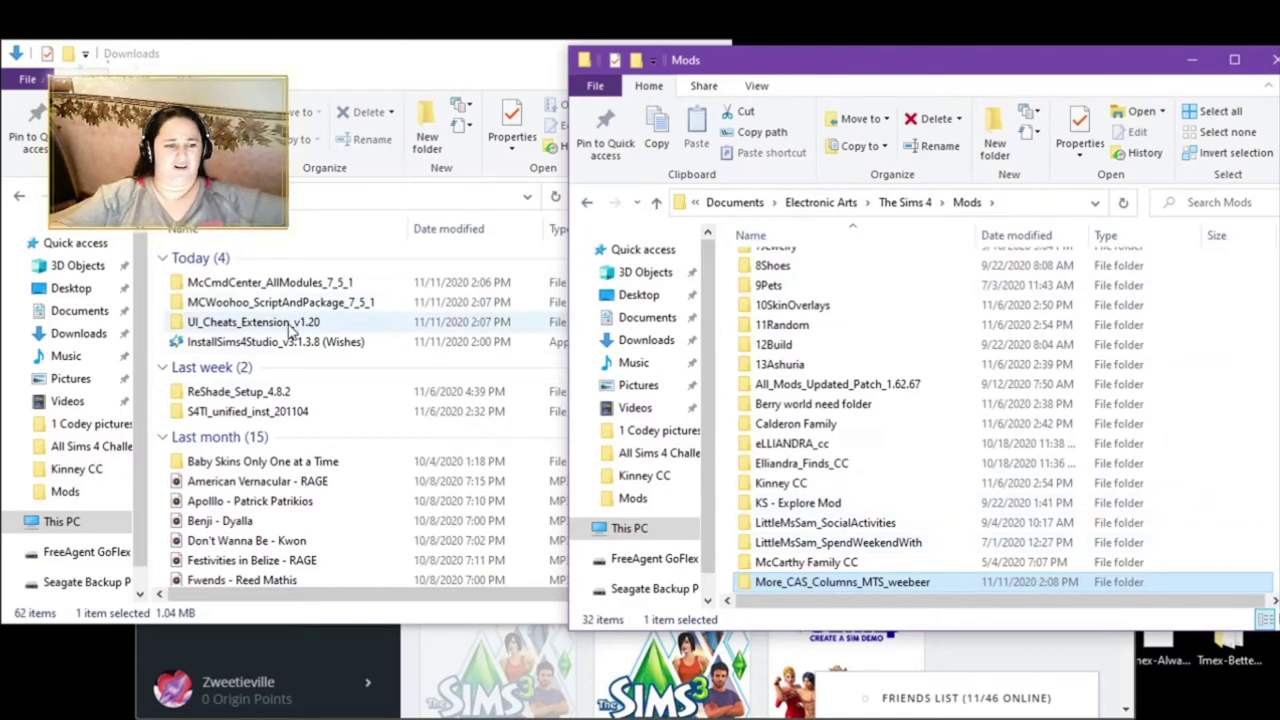
Step: Move the UI_Cheats_Extension_v1.20, McCmdCenter_AllModules_7_5_1 and MCWoohoo_ScriptAndPackage_7_5_1 folders from Downloads into the Mods window
drag(290, 330, 855, 248)
click(297, 282)
ctrl+click(300, 301)
double_click(305, 305)
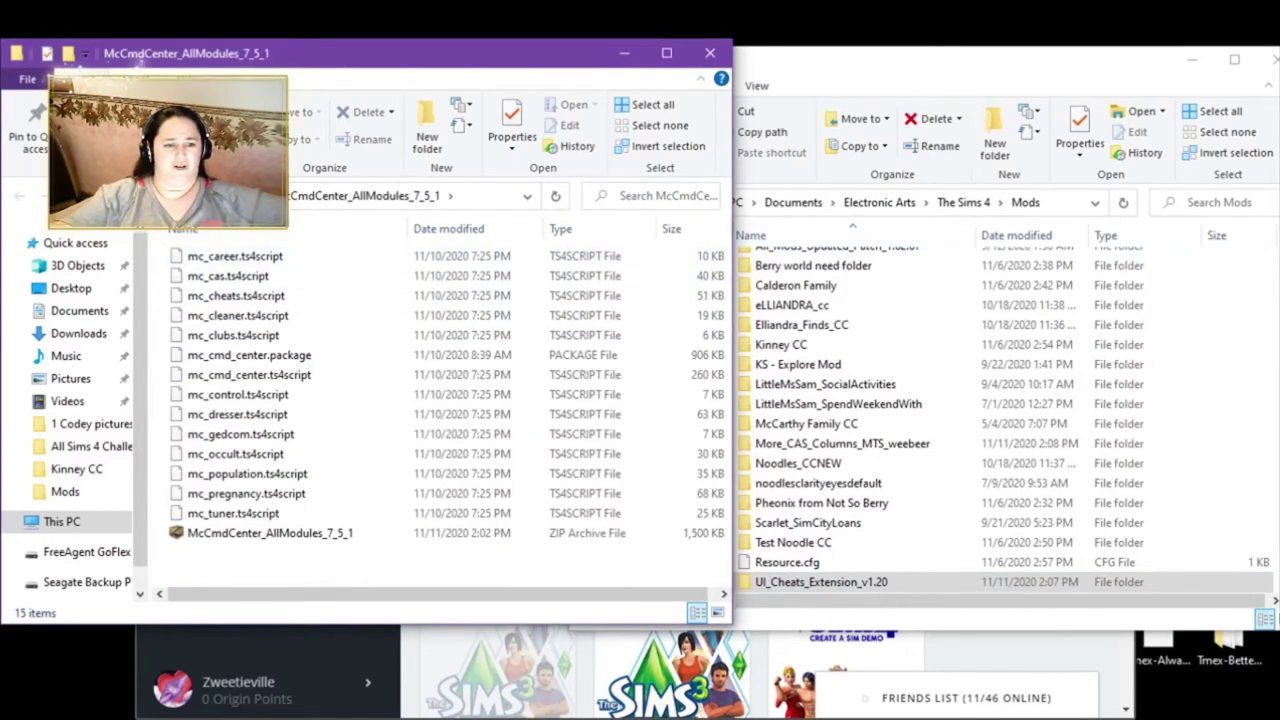
key(alt+Left)
click(300, 302)
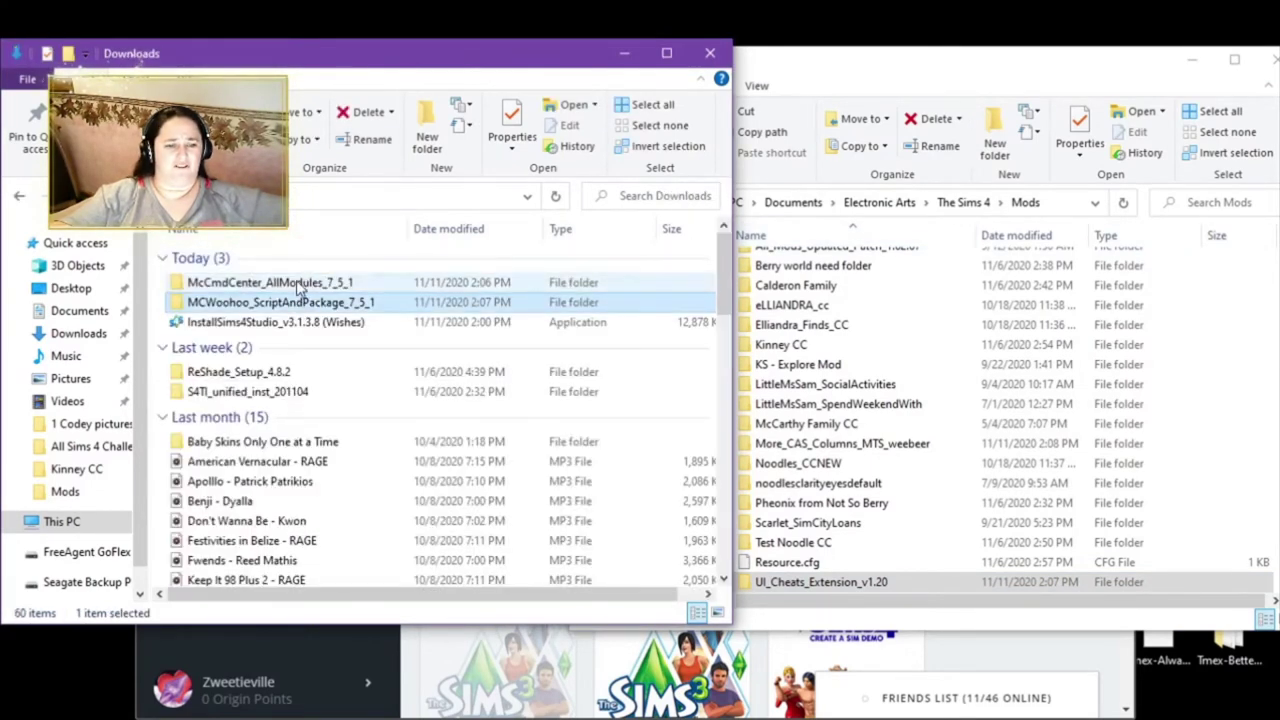
ctrl+click(298, 286)
drag(310, 287, 897, 253)
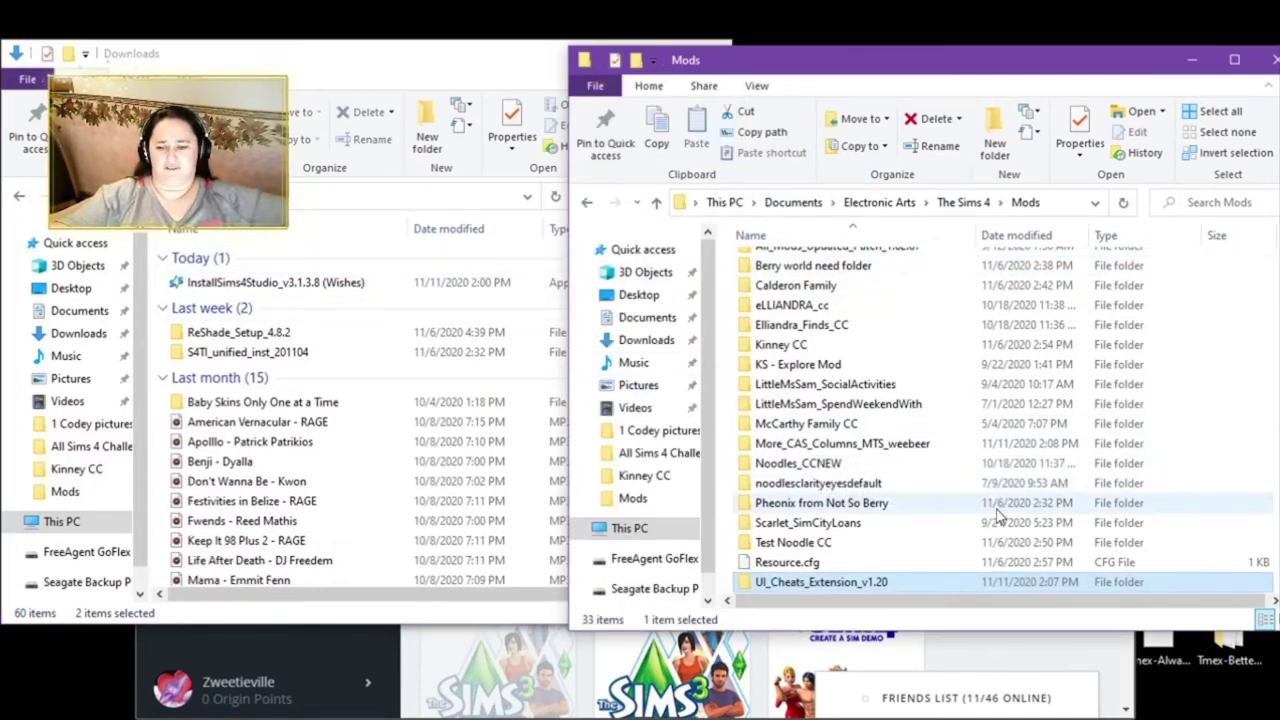
Step: Look through Mods and its UI_Cheats_Extension_v1.20, eyelash, 1Hair and 1HairAccessories subfolders for the moved McCmdCenter and MCWoohoo folders
scroll(995, 514, up, 5)
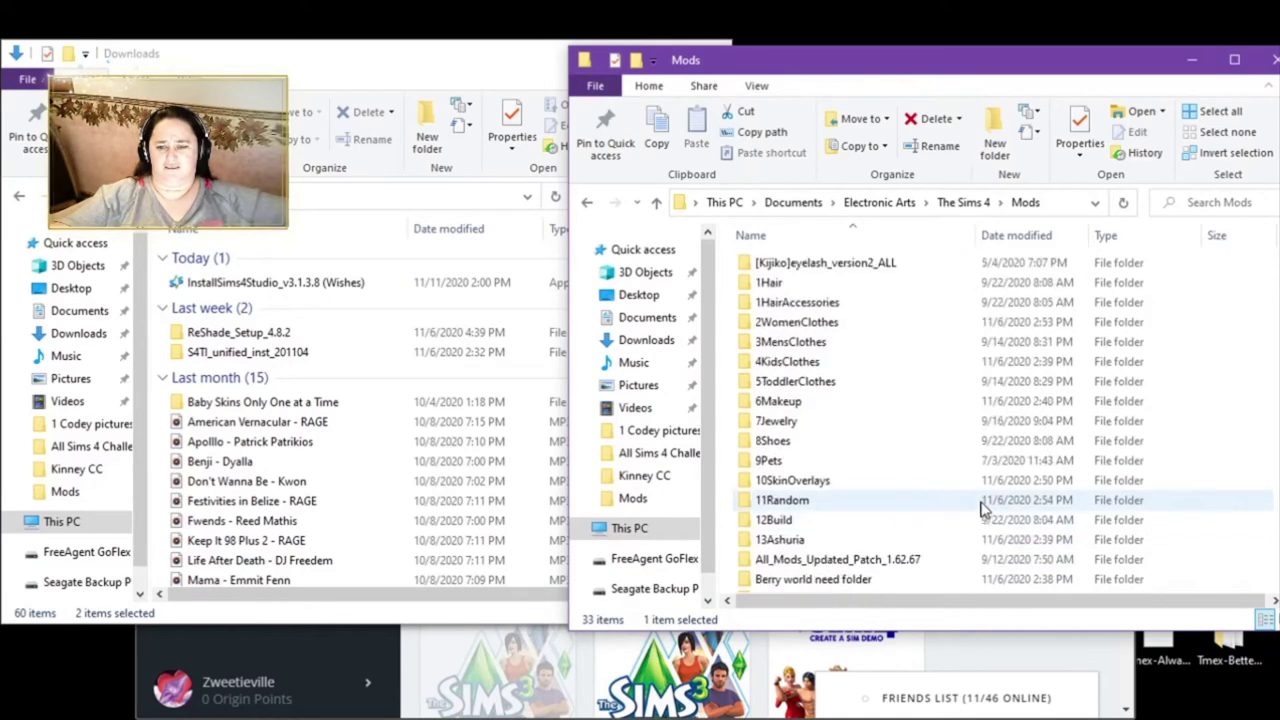
scroll(983, 508, down, 5)
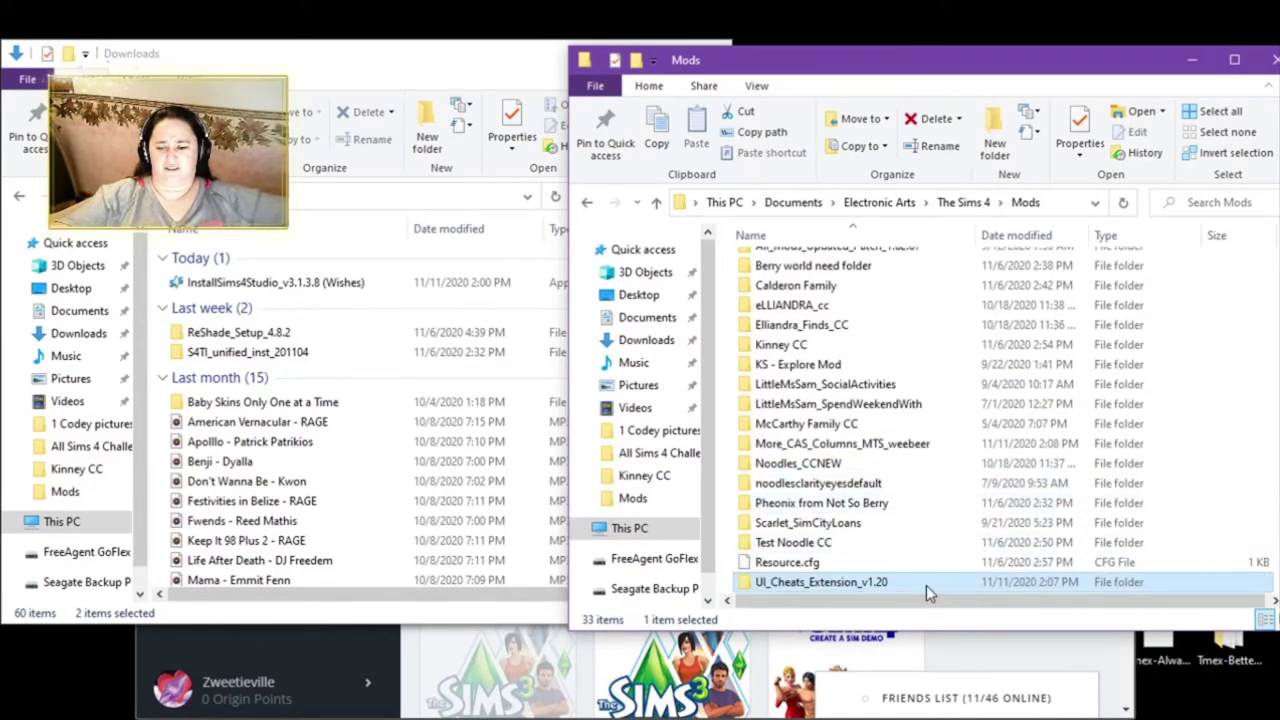
double_click(925, 584)
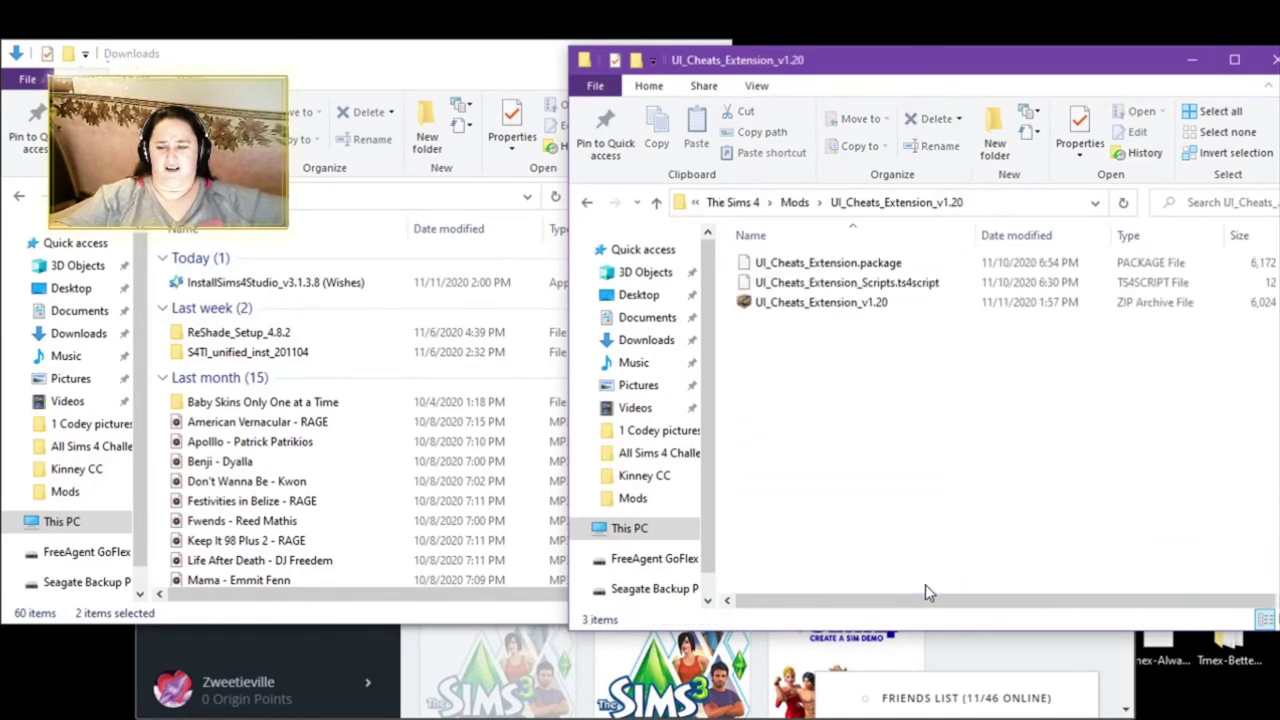
click(795, 203)
scroll(915, 540, up, 2)
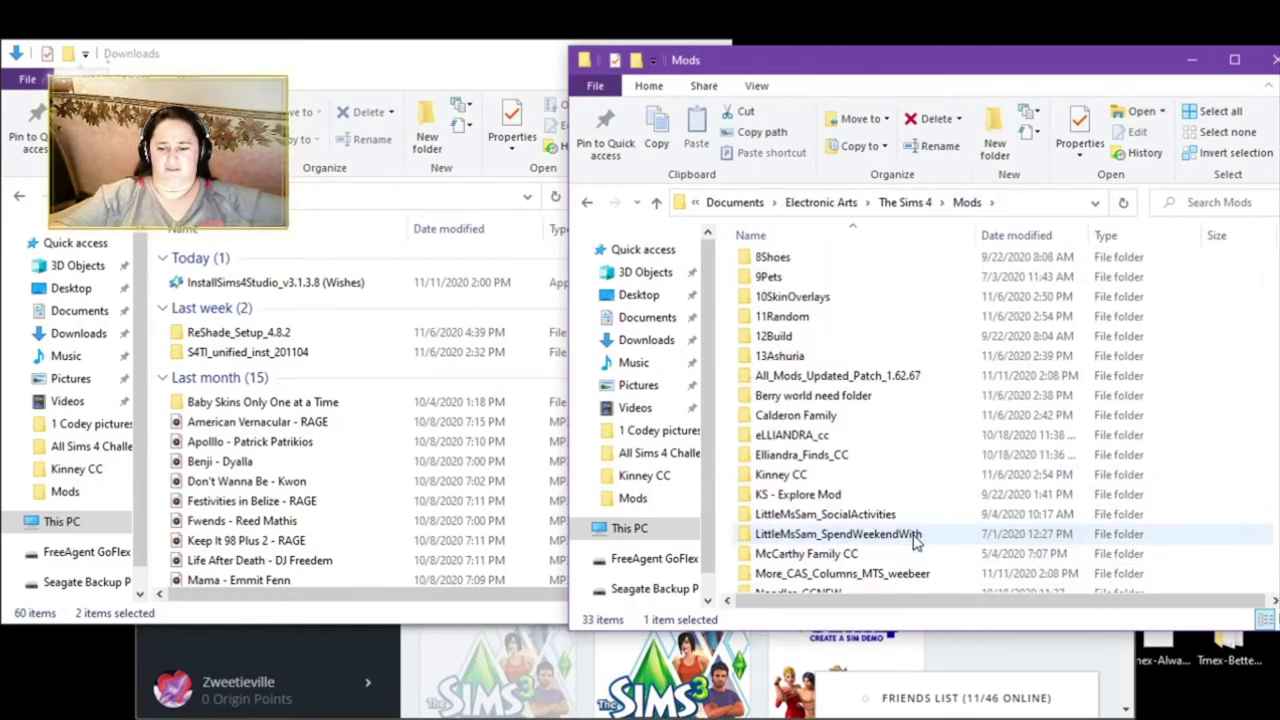
scroll(915, 540, up, 3)
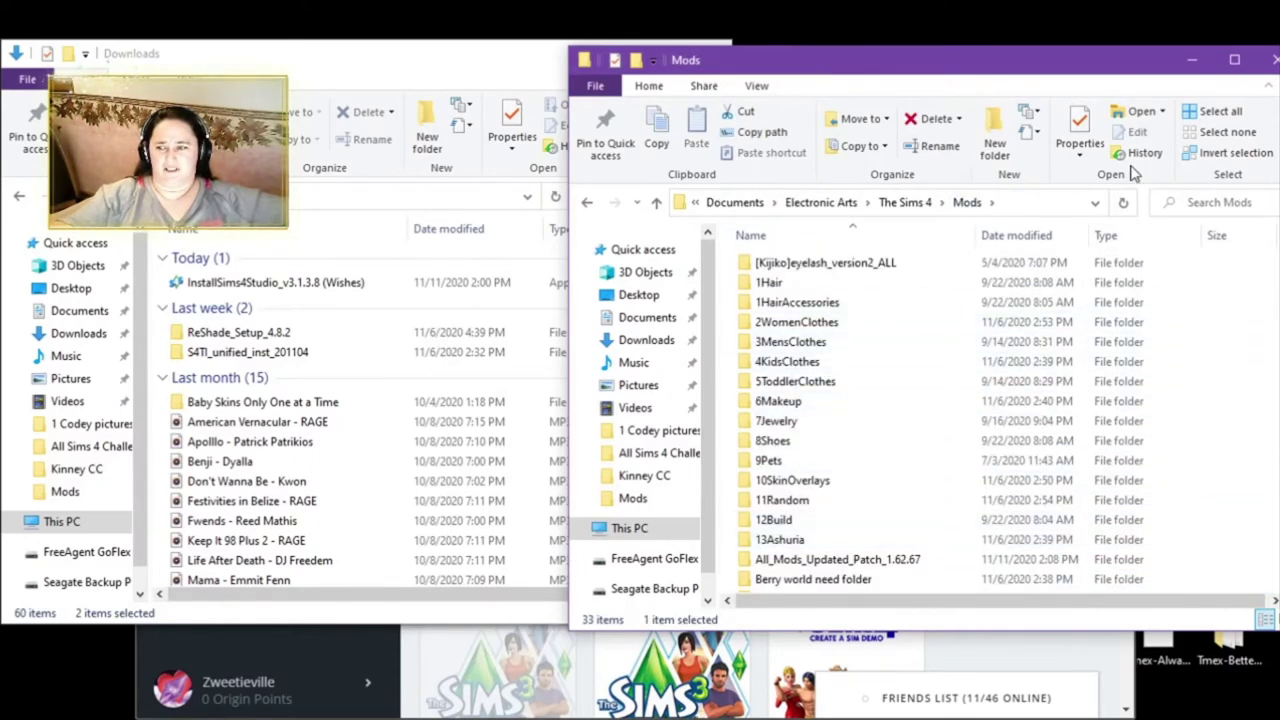
drag(1066, 71, 1035, 73)
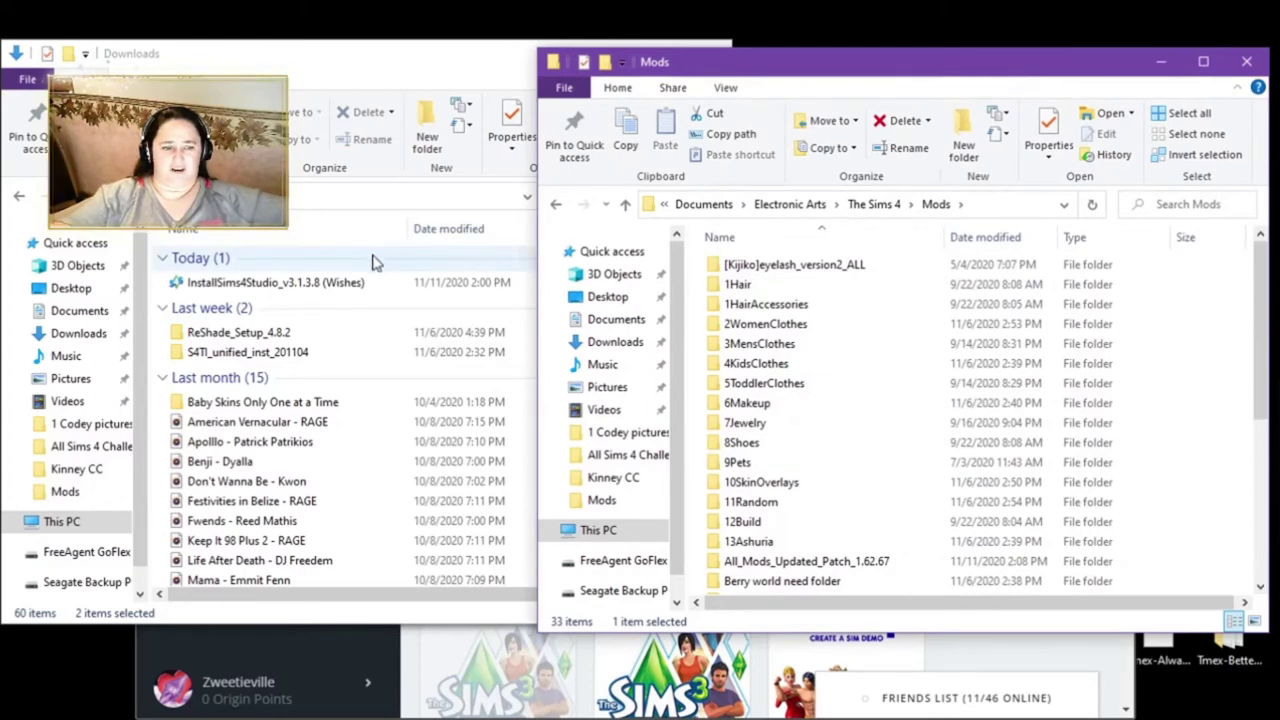
drag(388, 68, 340, 71)
double_click(805, 268)
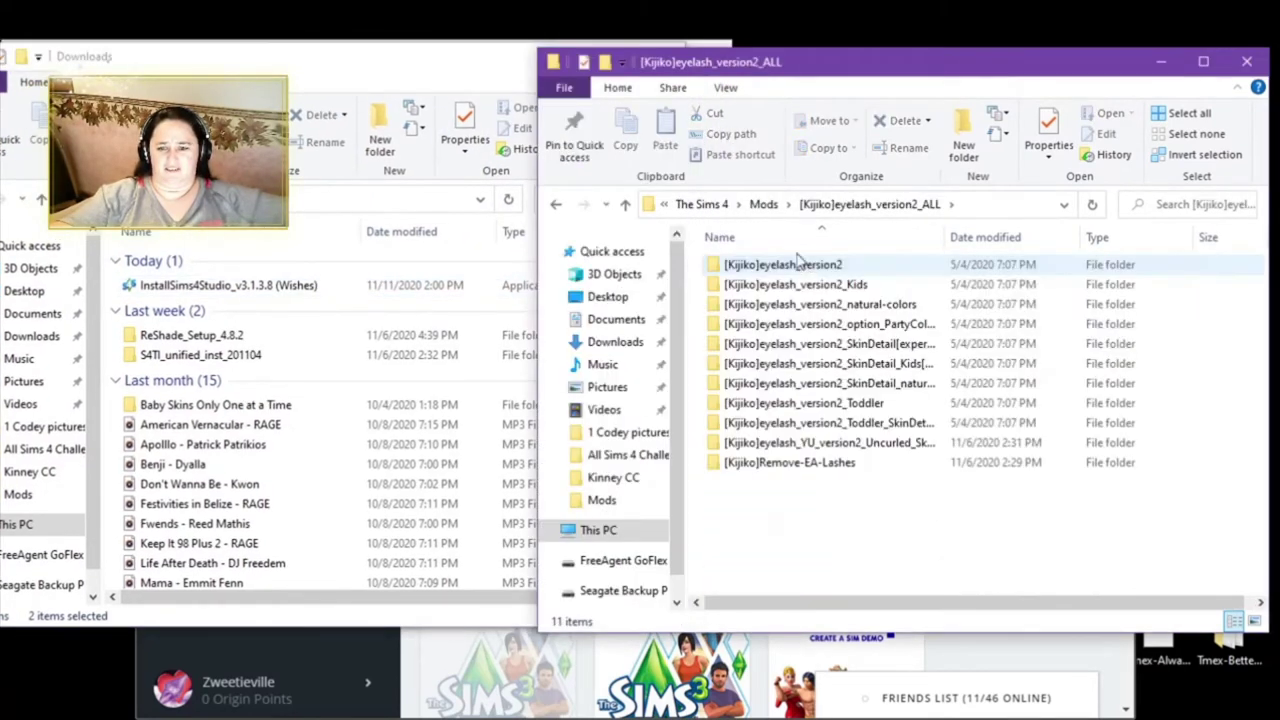
click(768, 204)
double_click(745, 286)
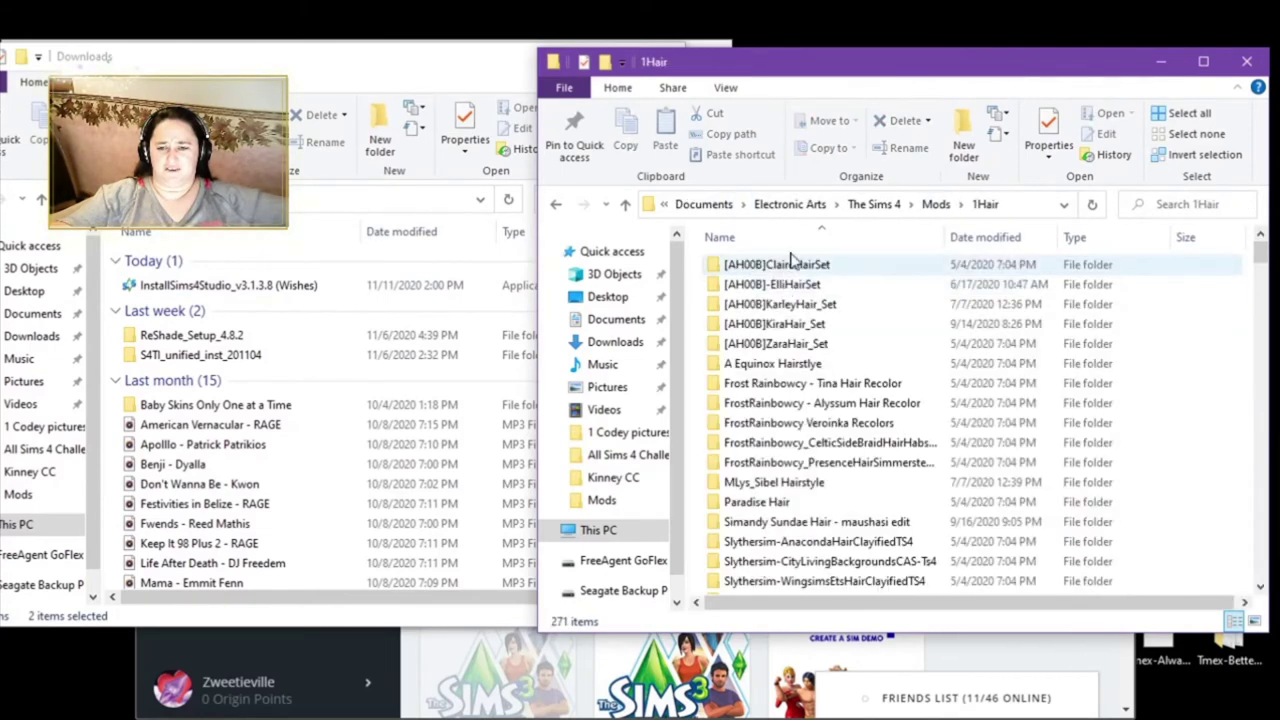
click(857, 204)
double_click(785, 304)
click(857, 204)
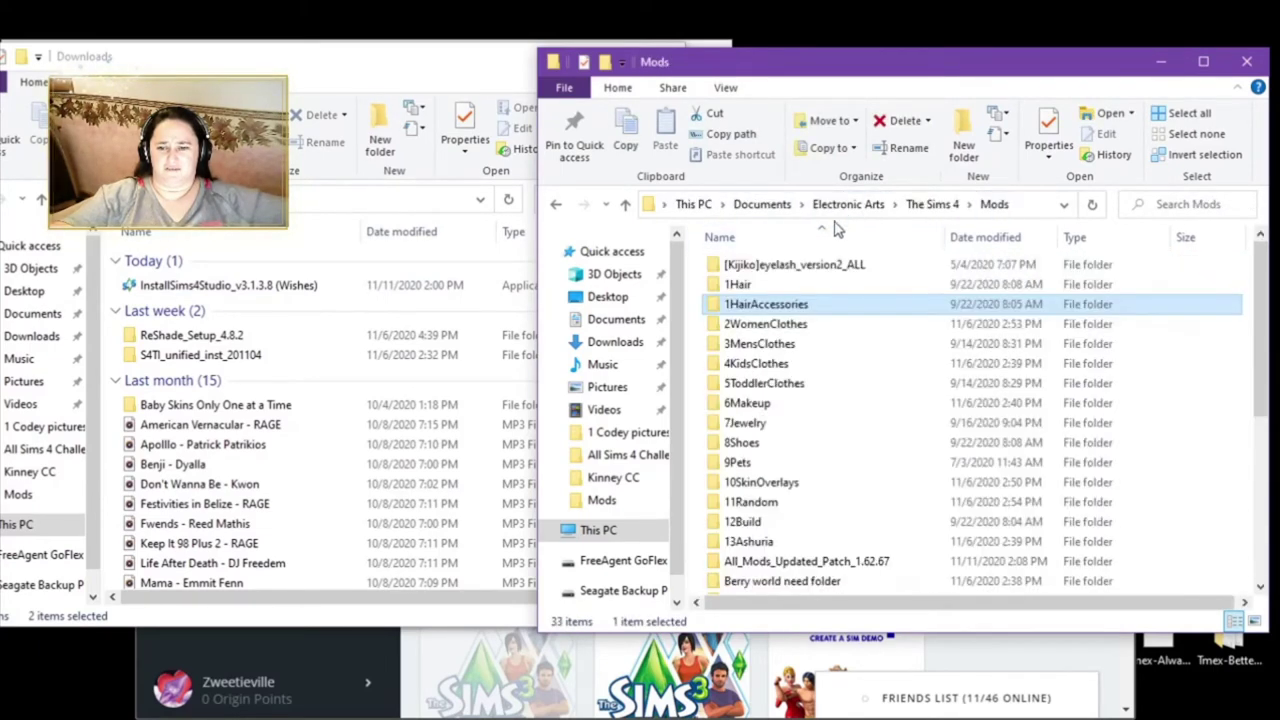
Step: Search Mods for "mc" and open the MCWoohoo_ScriptAndPackage_7_5_1 folder from the suggestions
click(1140, 210)
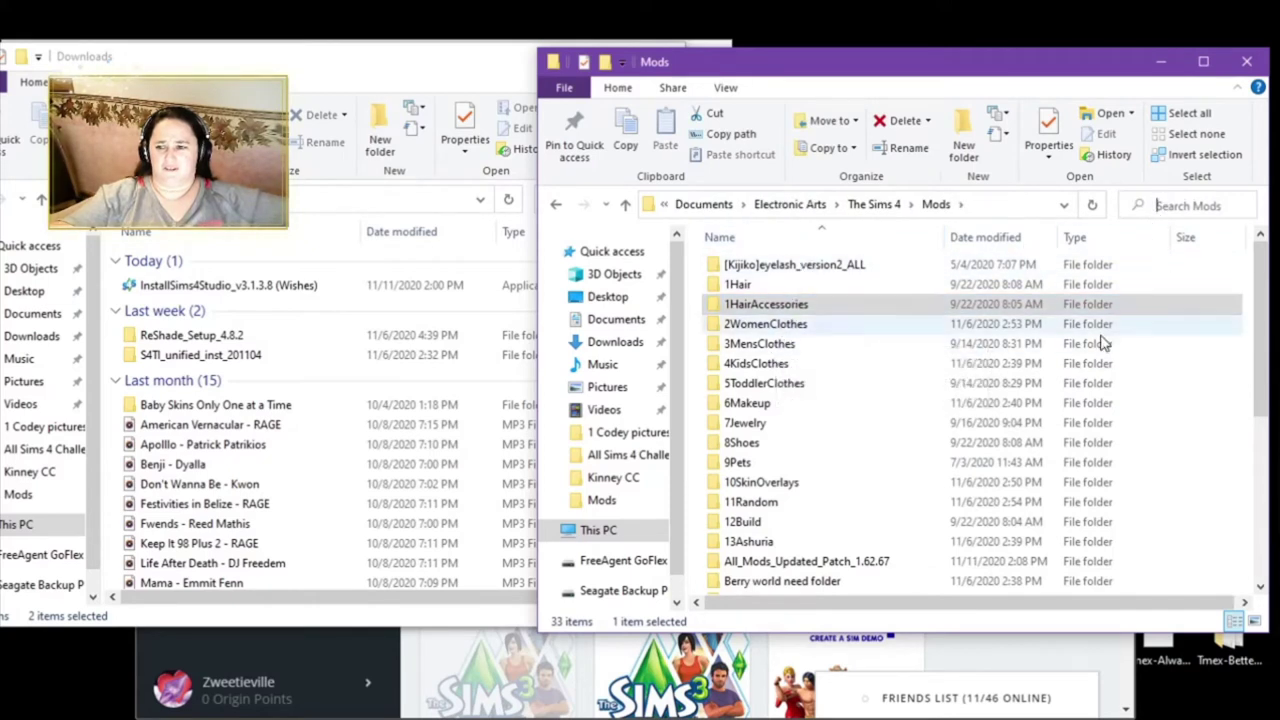
text(mc)
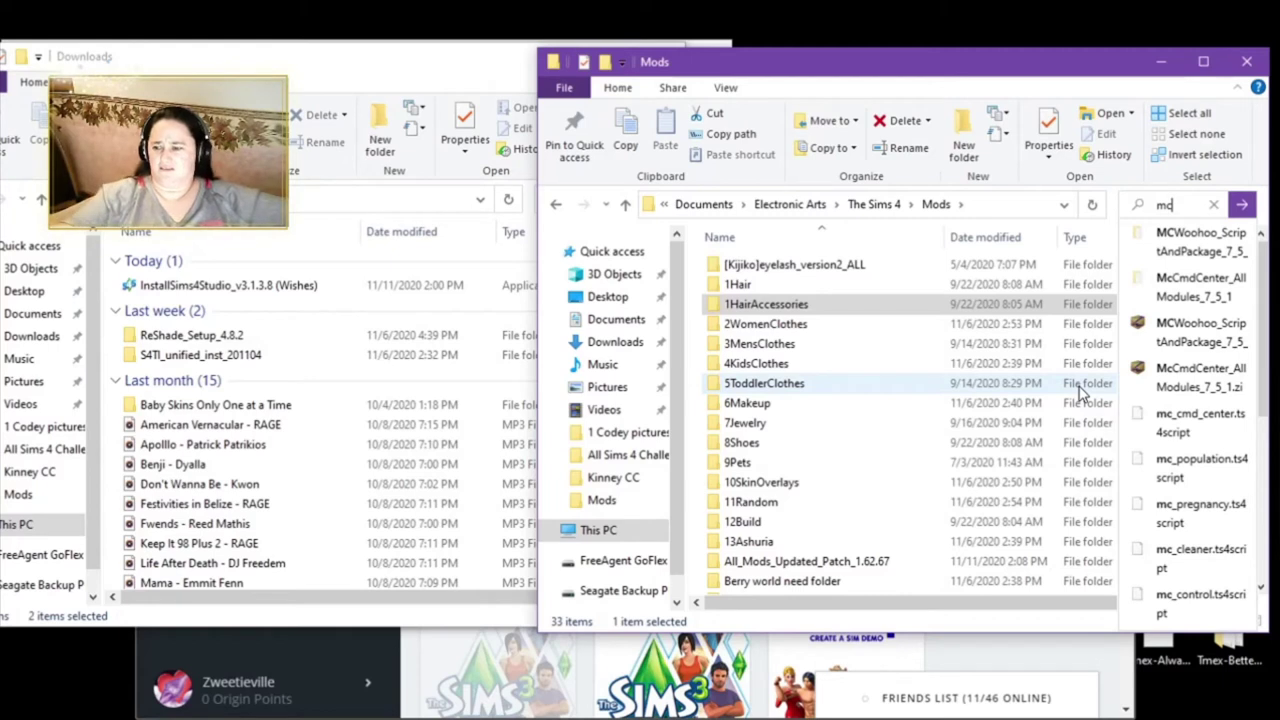
click(1172, 258)
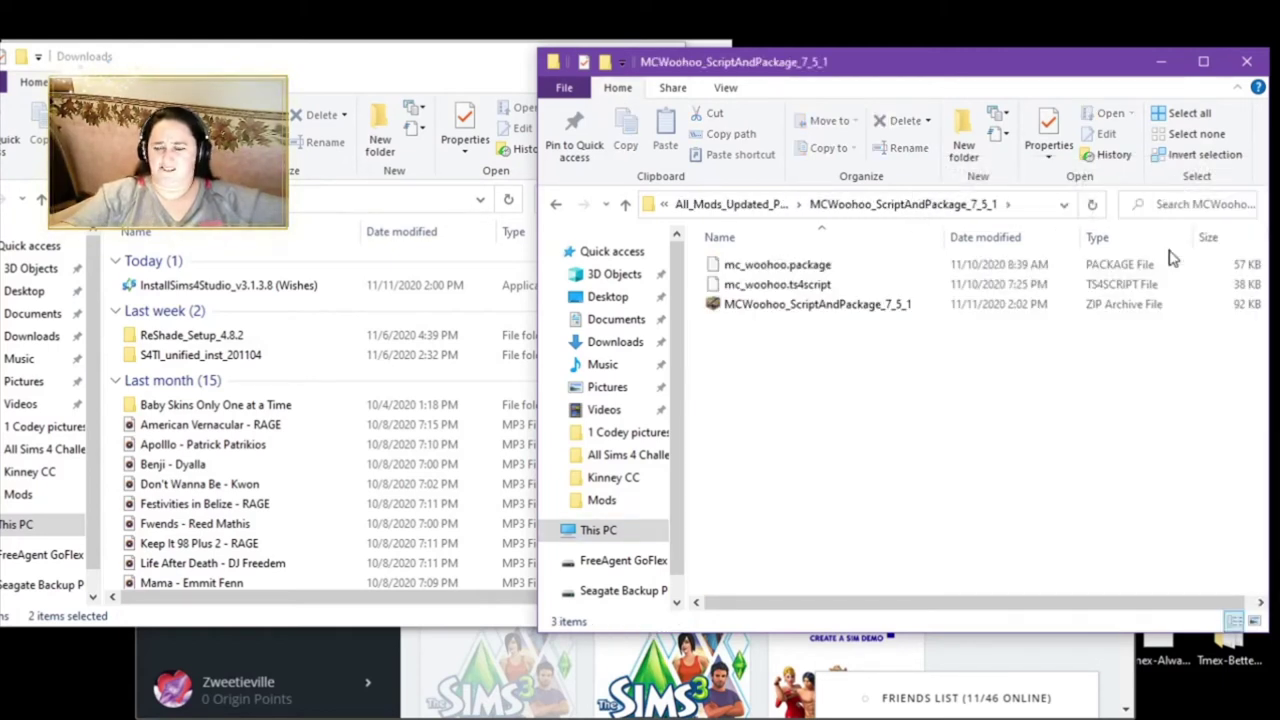
Step: Move the McCmdCenter_AllModules_7_5_1 and MCWoohoo_ScriptAndPackage_7_5_1 folders from All_Mods_Updated_Patch_1.62.67 up into Mods
click(749, 208)
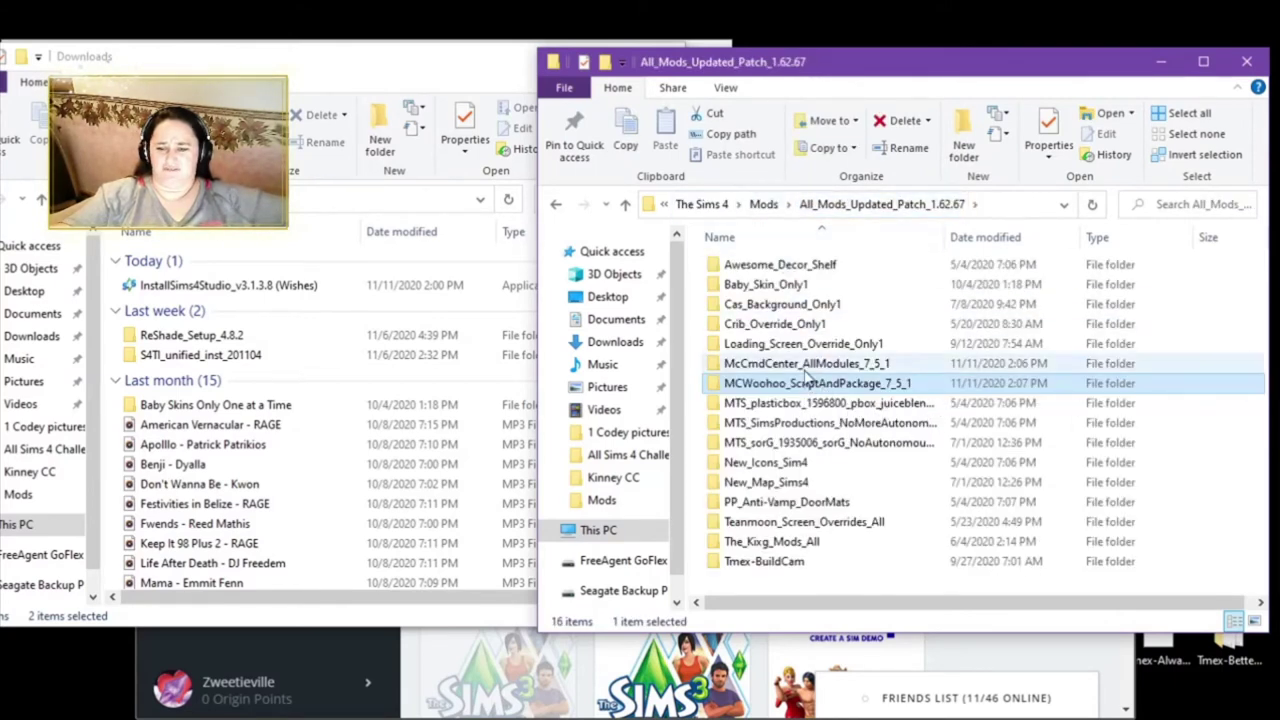
ctrl+click(804, 368)
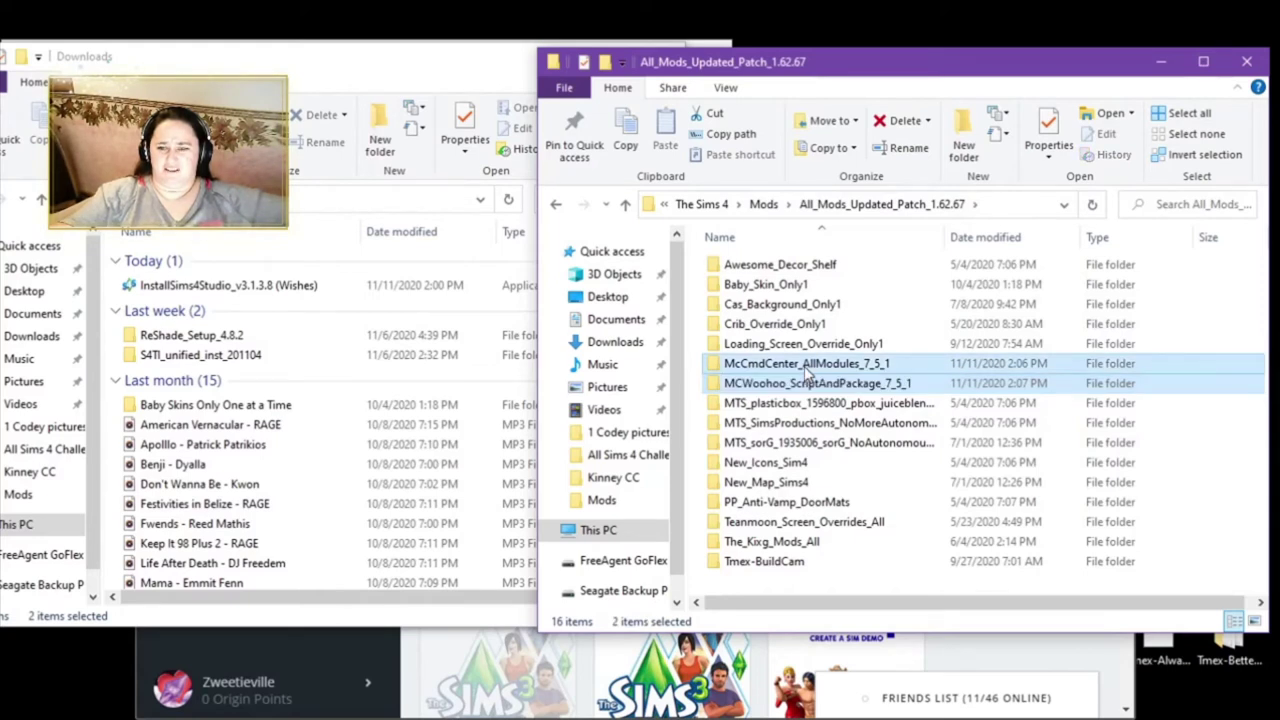
drag(804, 370, 769, 207)
Step: Reopen Mods through Documents, Electronic Arts and The Sims 4, and check the list for the updated mod folders
click(766, 208)
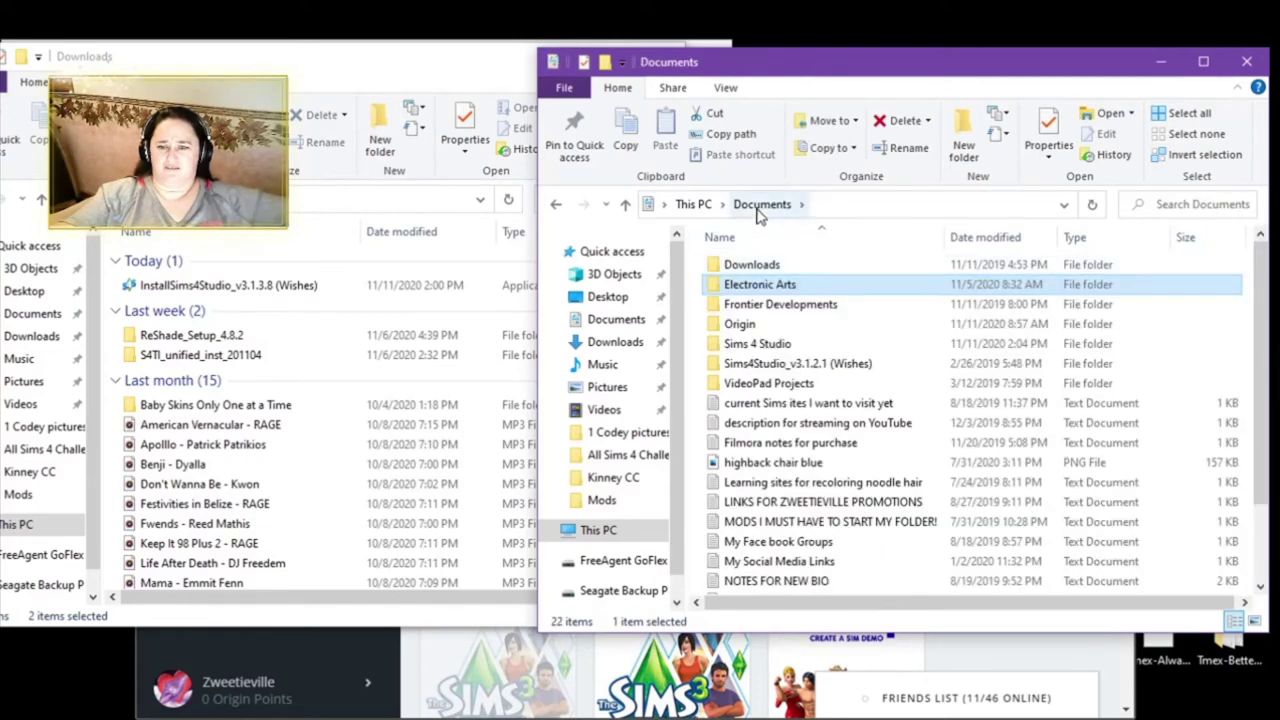
double_click(766, 287)
double_click(776, 290)
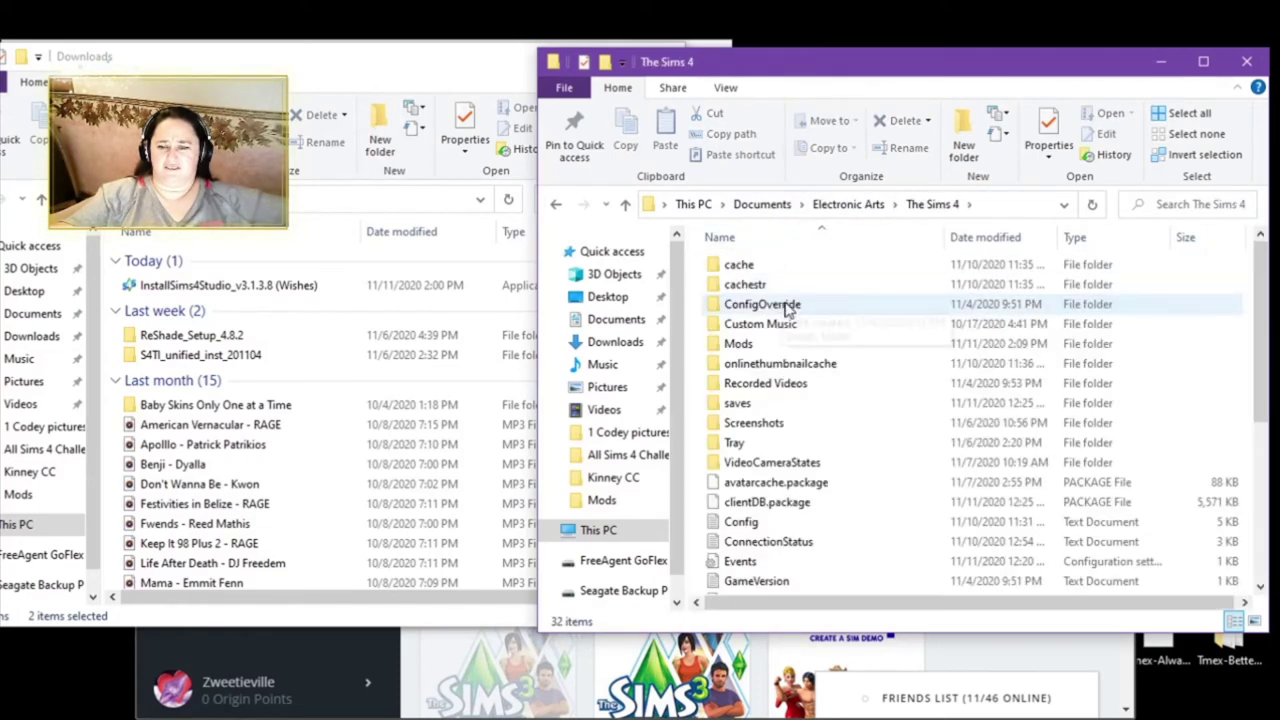
double_click(785, 345)
scroll(815, 425, down, 5)
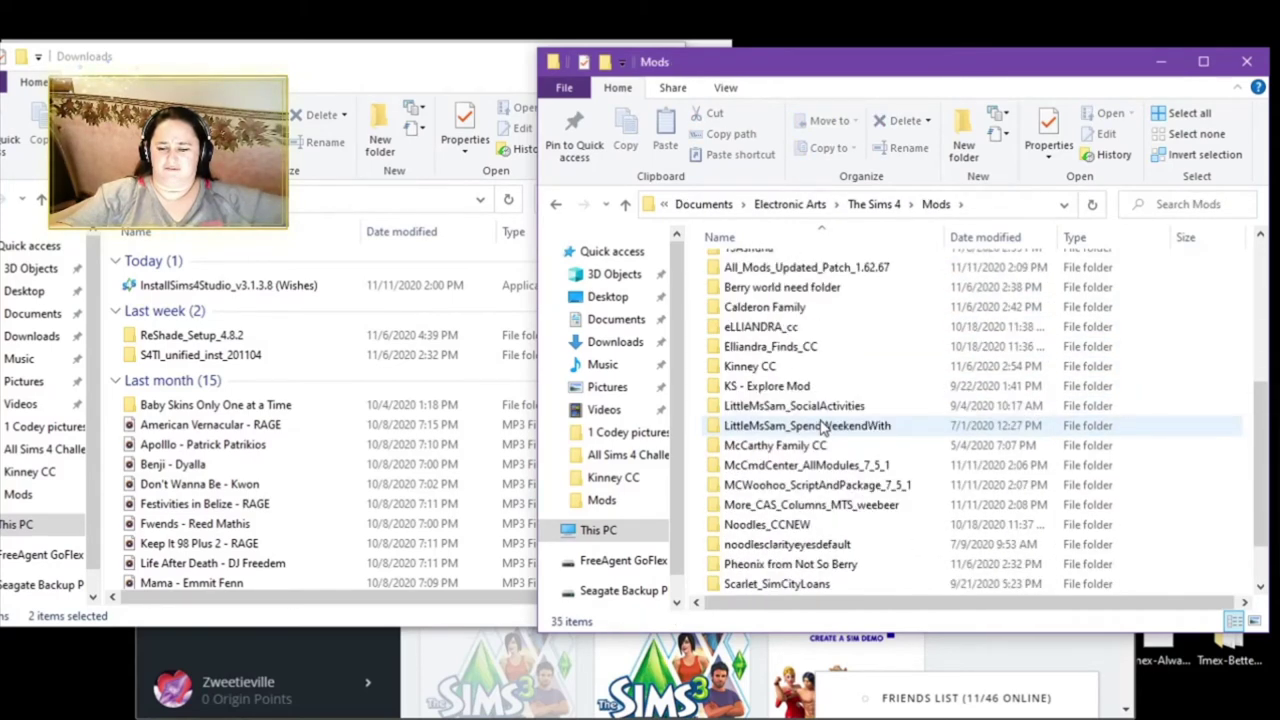
scroll(815, 468, down, 1)
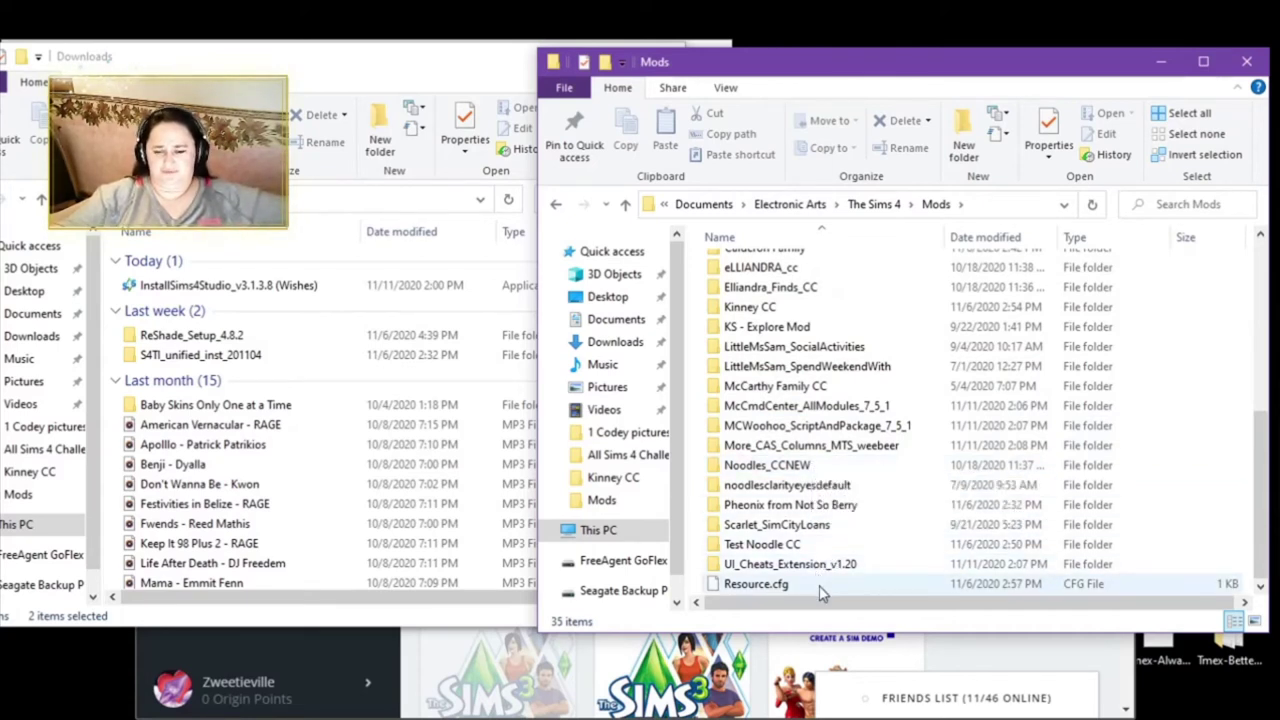
scroll(820, 590, up, 6)
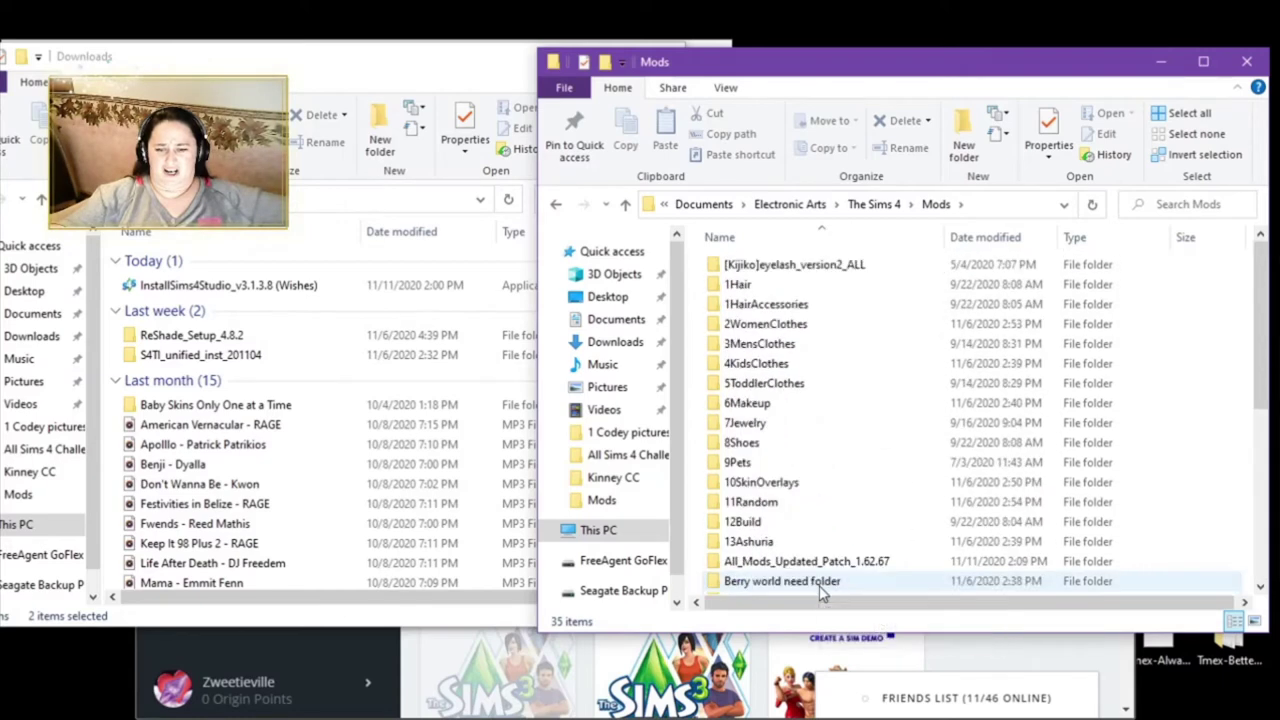
Step: Close the Downloads window and move the Mods window toward the middle of the desktop
click(465, 86)
click(688, 97)
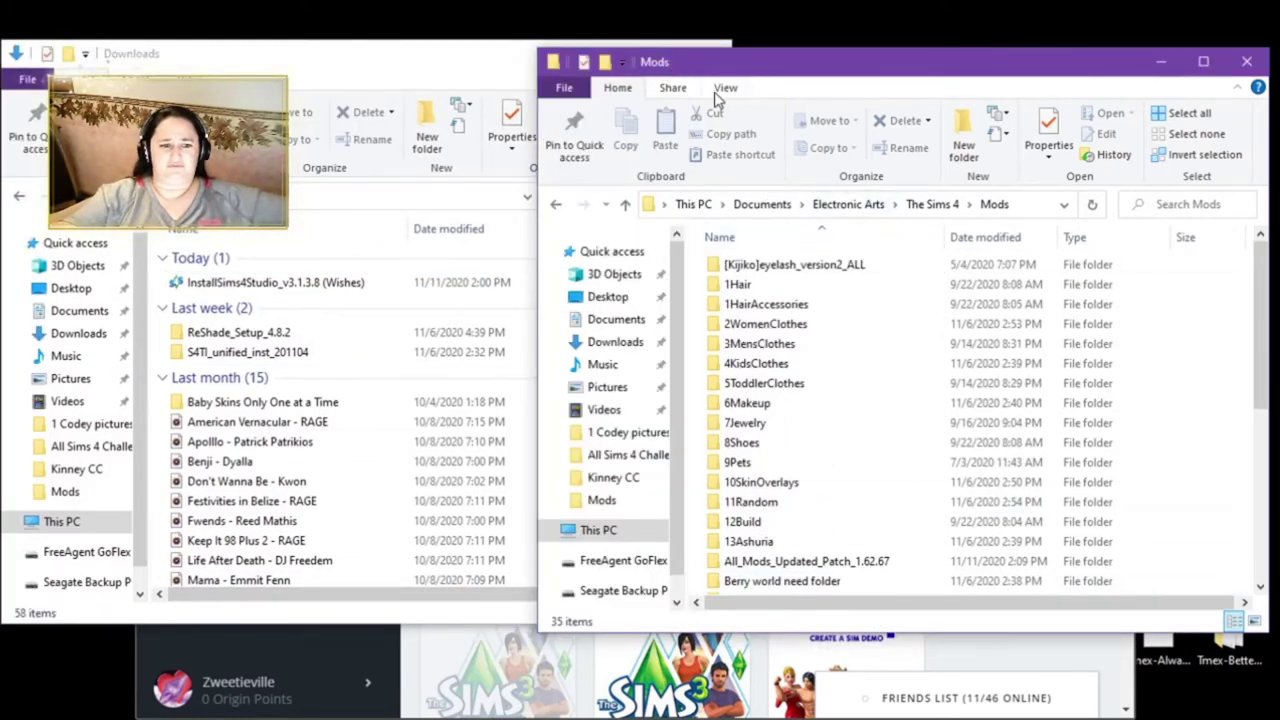
drag(465, 55, 425, 76)
click(670, 74)
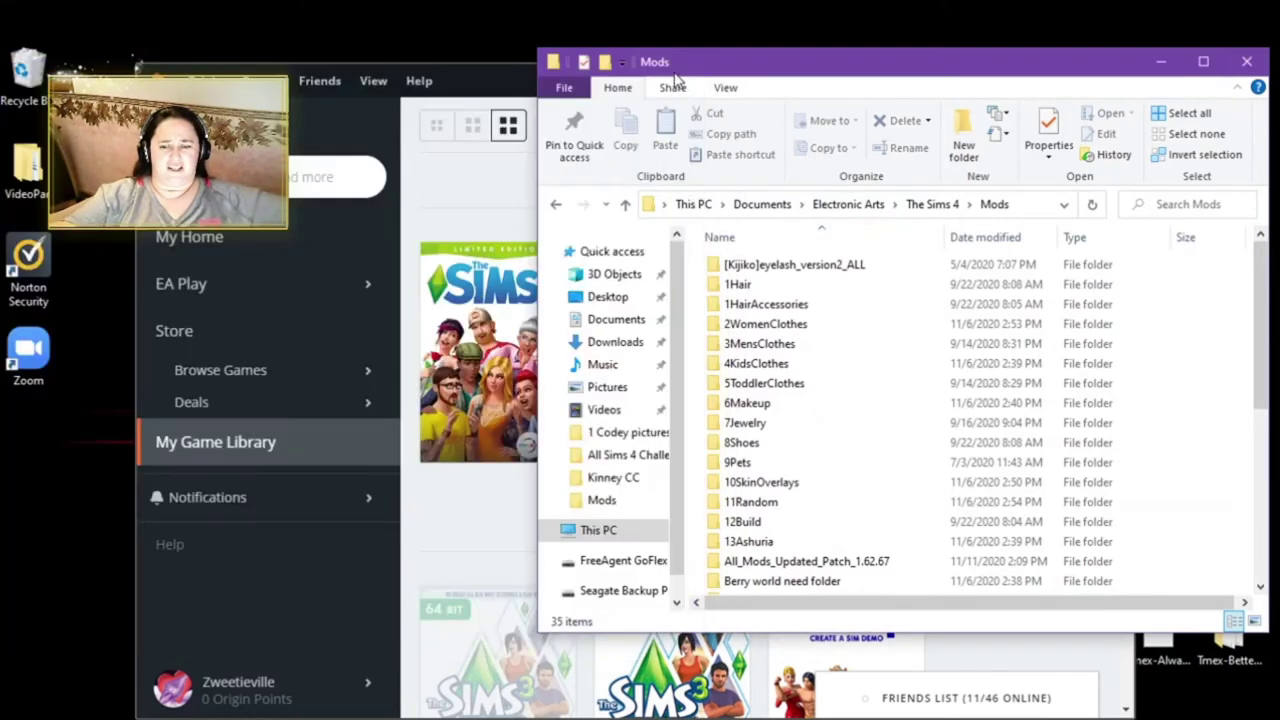
drag(822, 76, 671, 86)
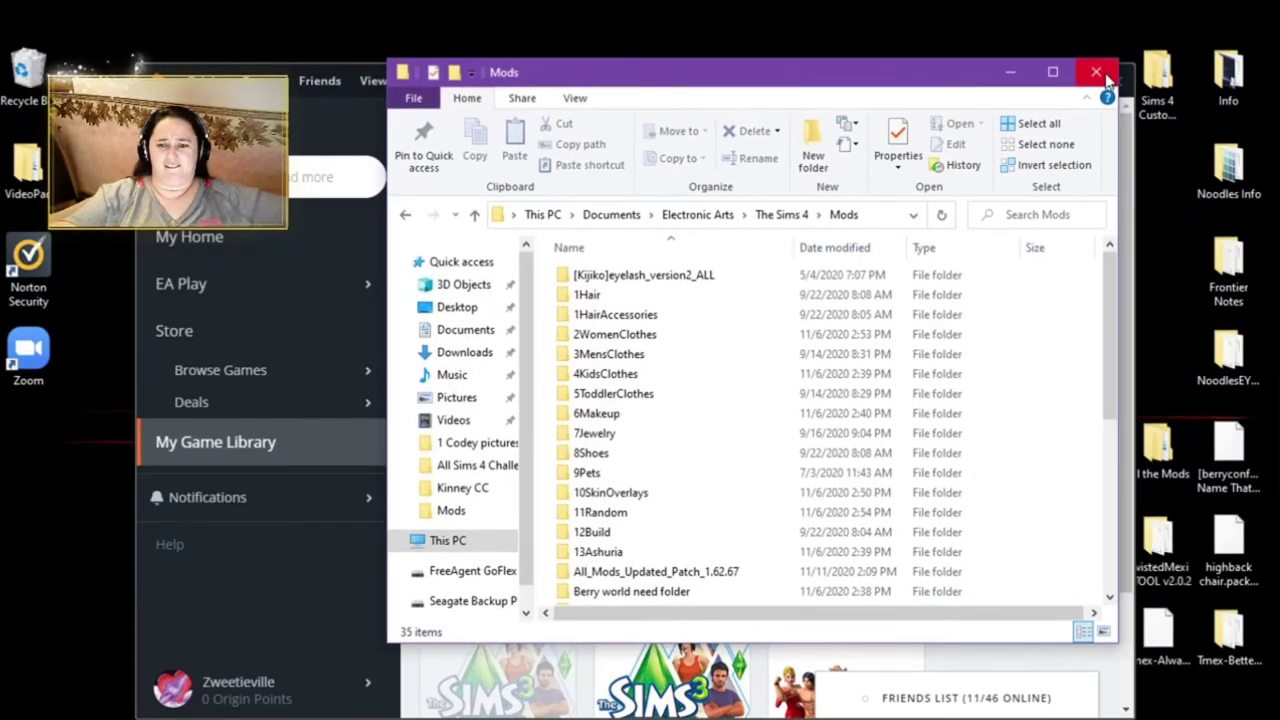
Step: In The Sims 4 folder, delete the lastCrash, lastException and lastUIException logs together with localthumbcache.package
click(192, 405)
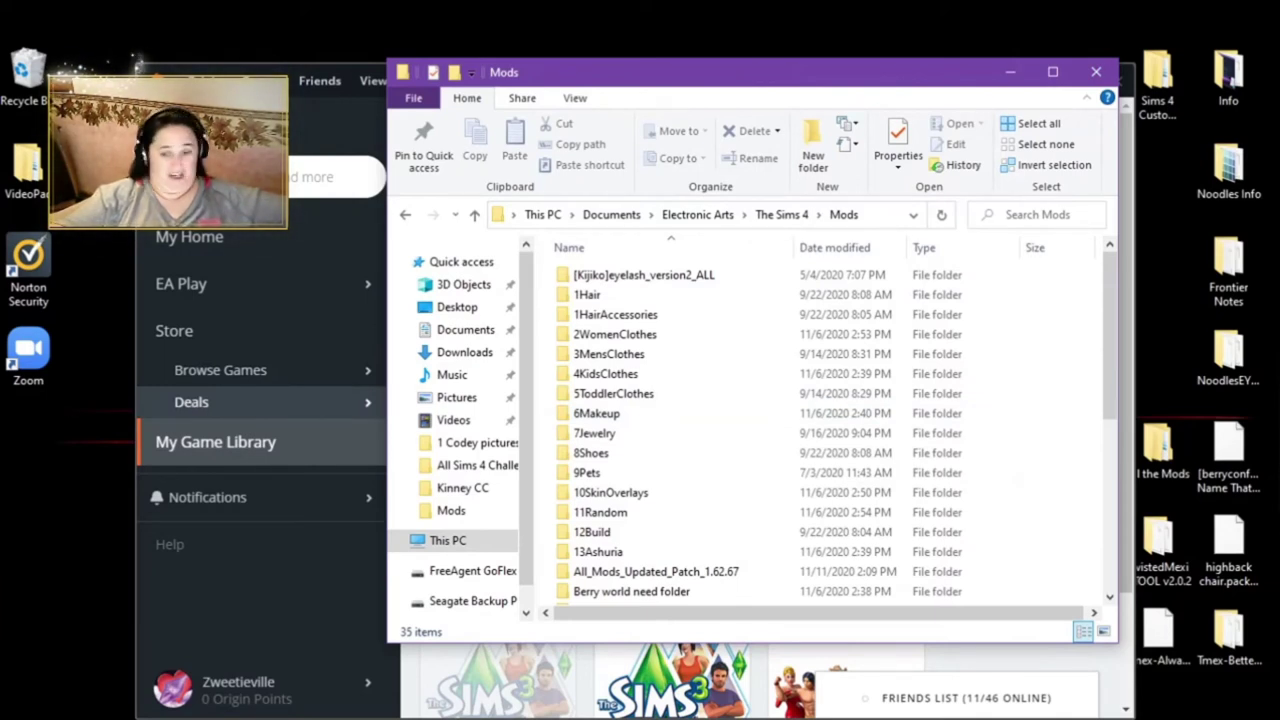
click(781, 214)
scroll(806, 424, down, 4)
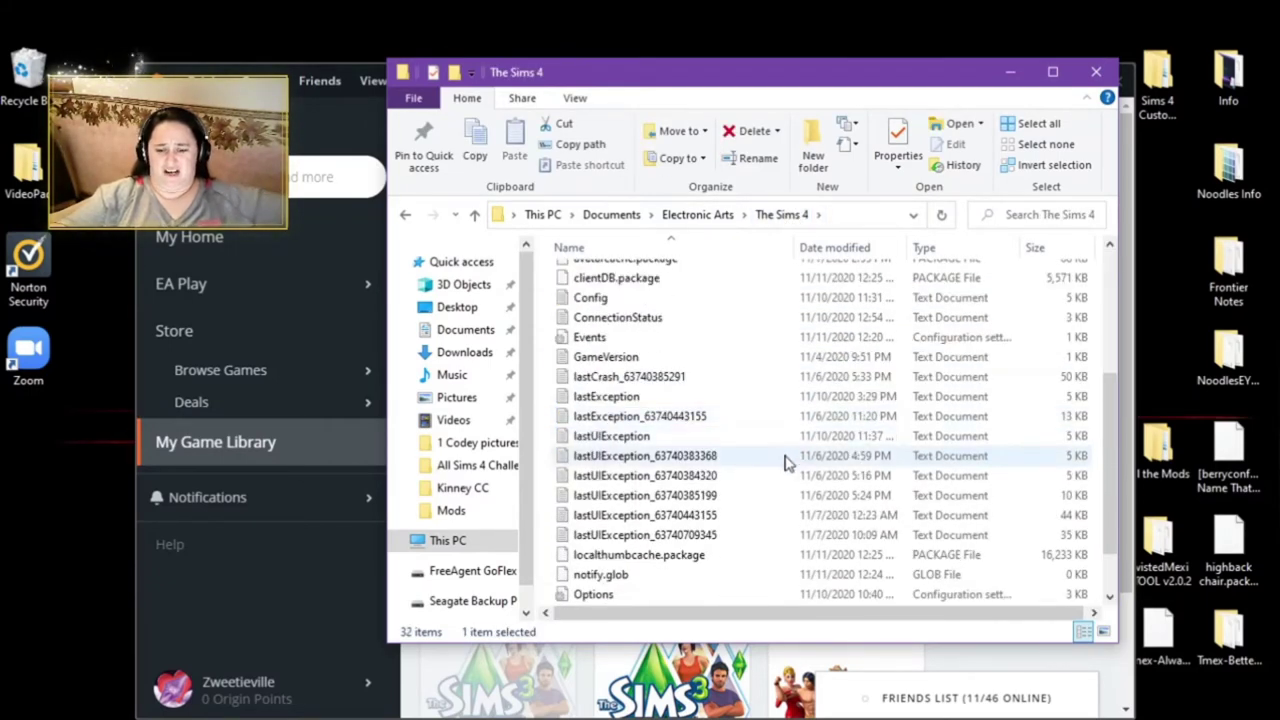
click(720, 385)
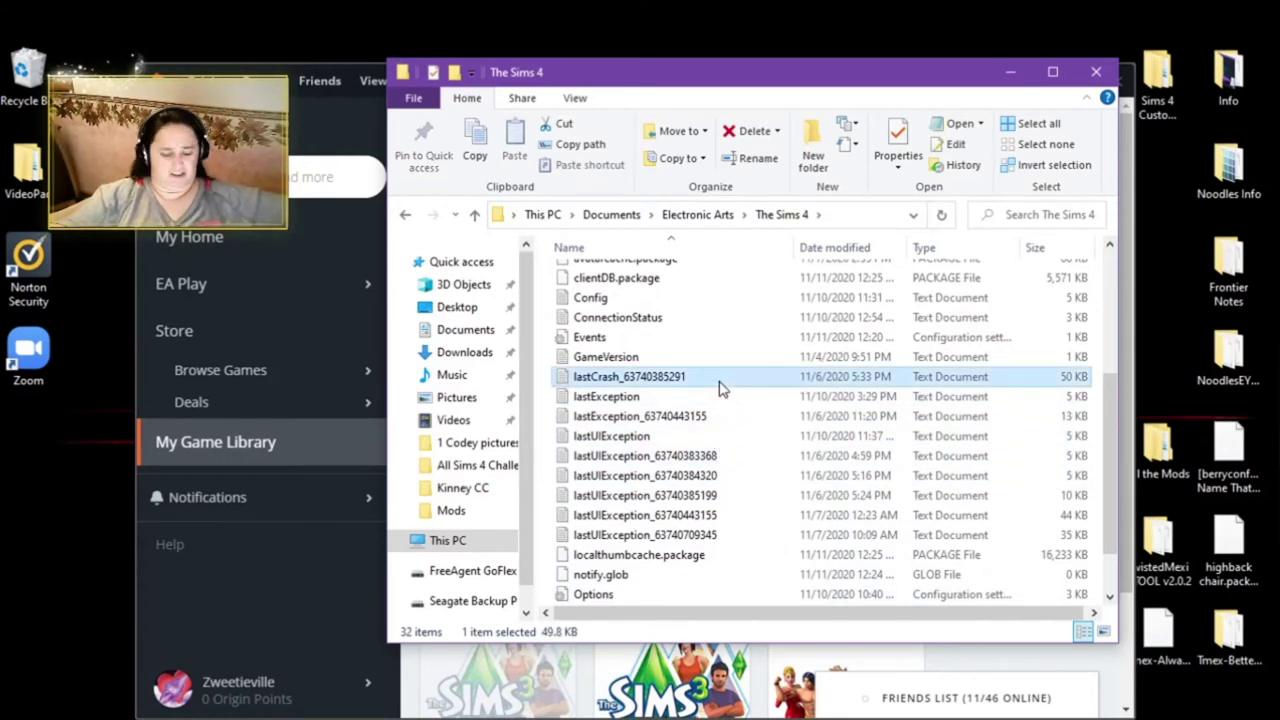
shift+click(705, 556)
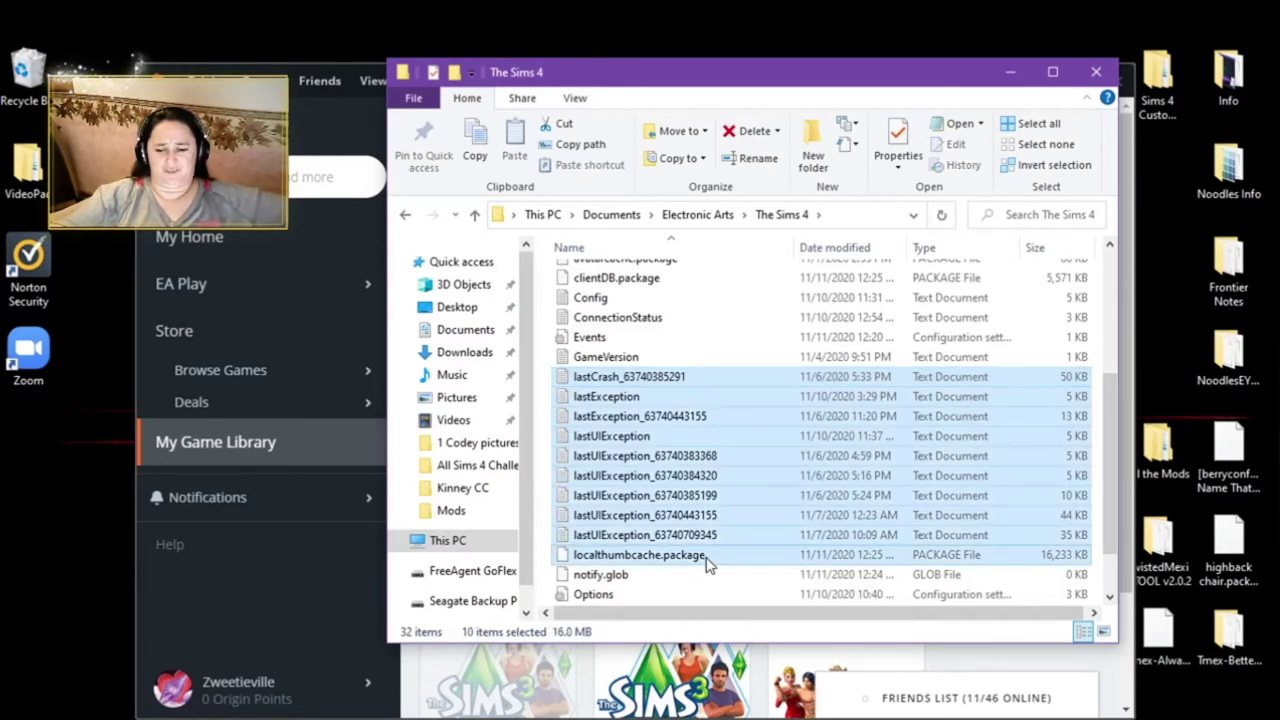
right_click(712, 563)
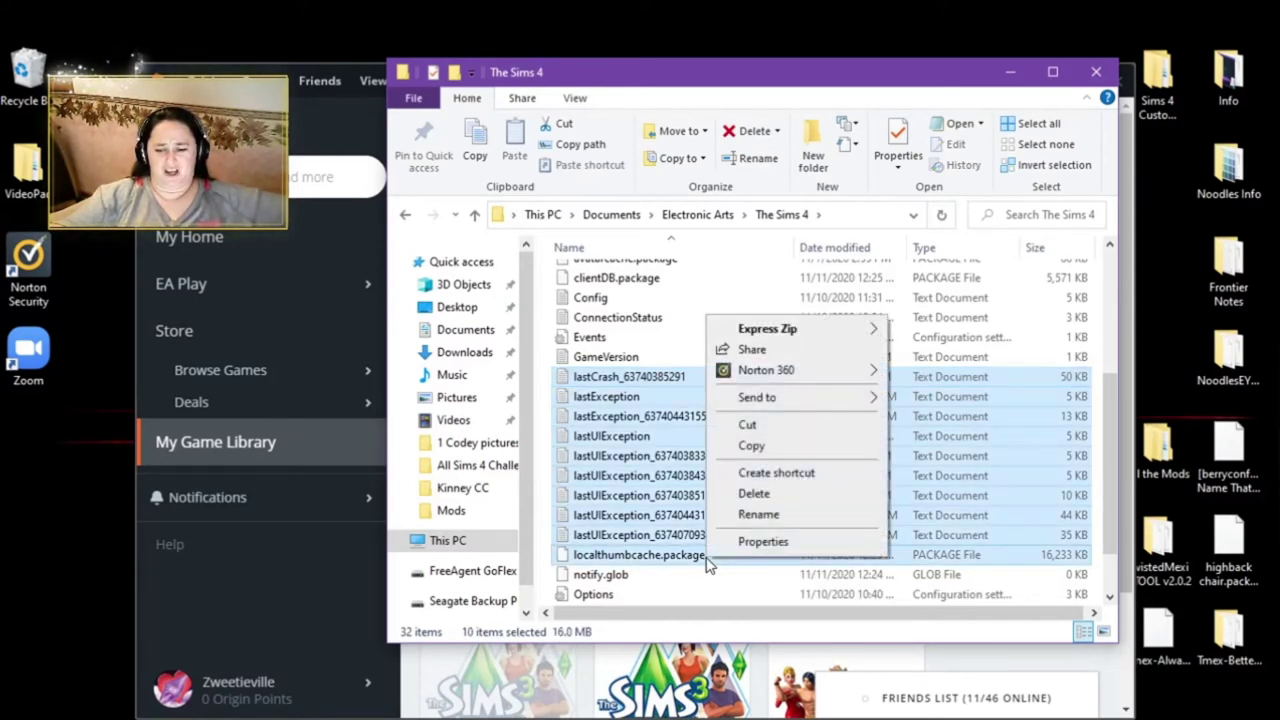
click(754, 494)
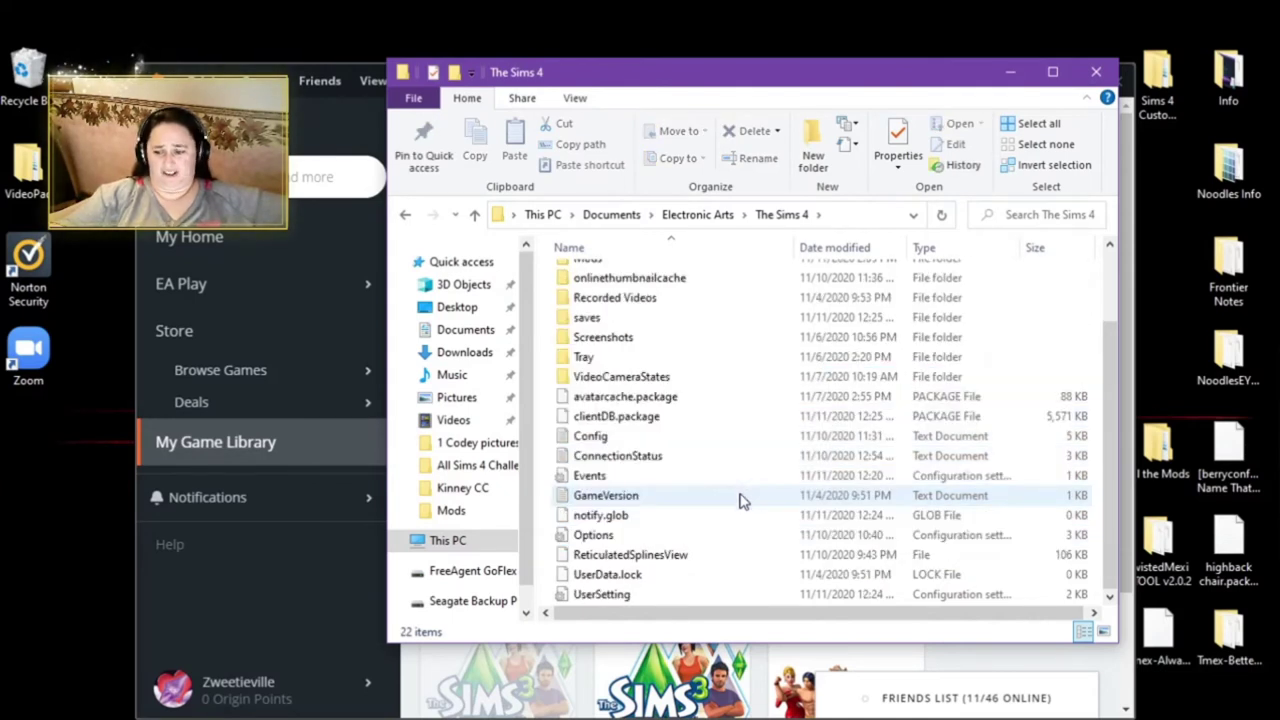
scroll(740, 502, up, 2)
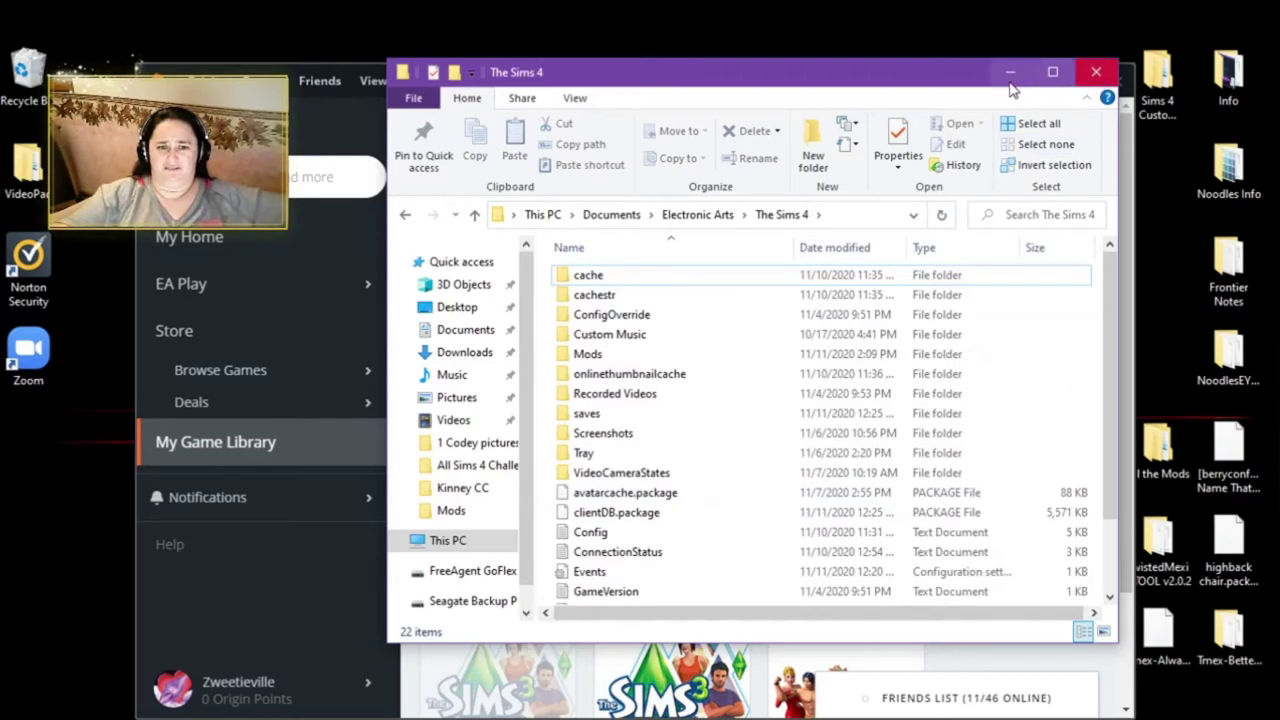
Step: Switch to Origin, sign out of the account and minimize the sign-in window
click(227, 70)
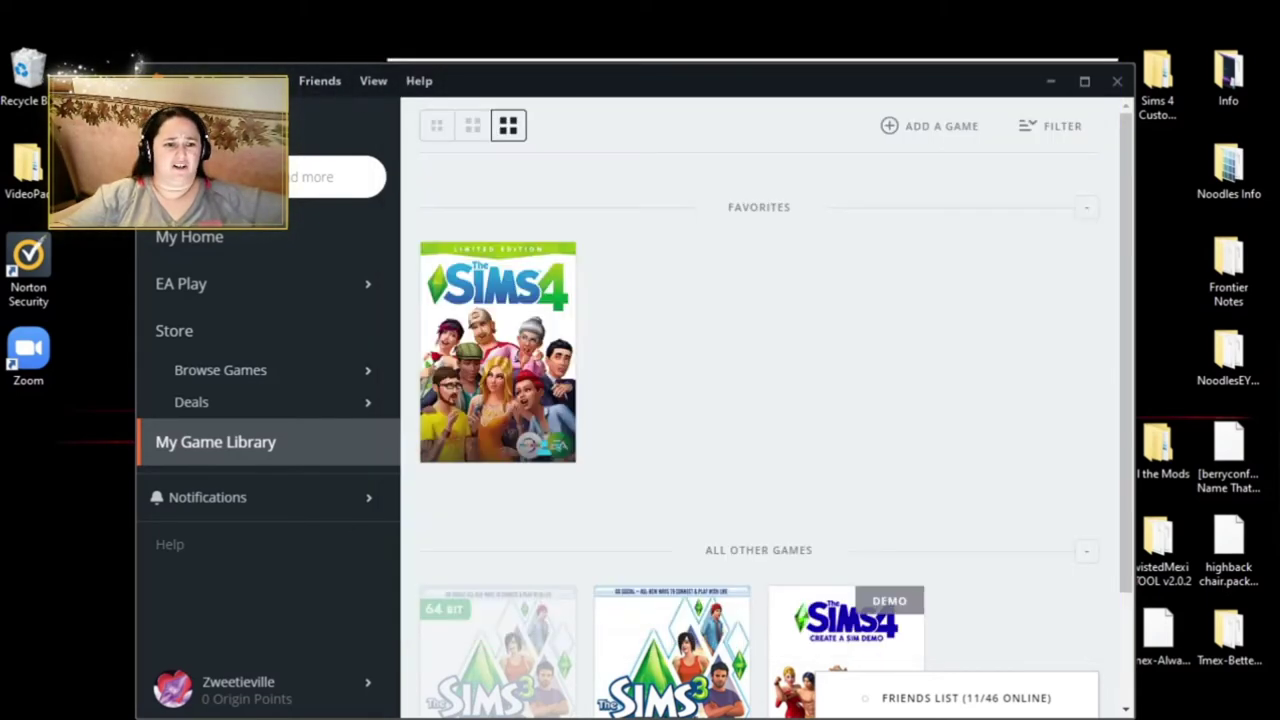
click(205, 80)
click(226, 316)
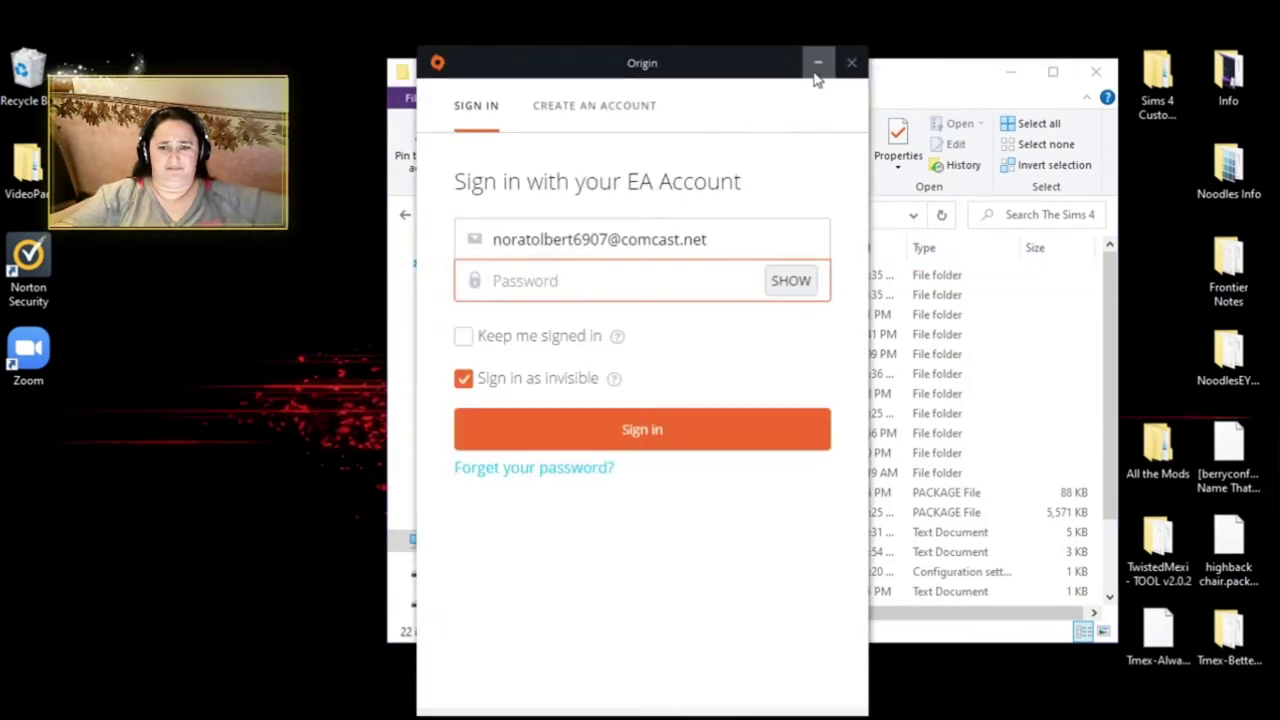
click(817, 68)
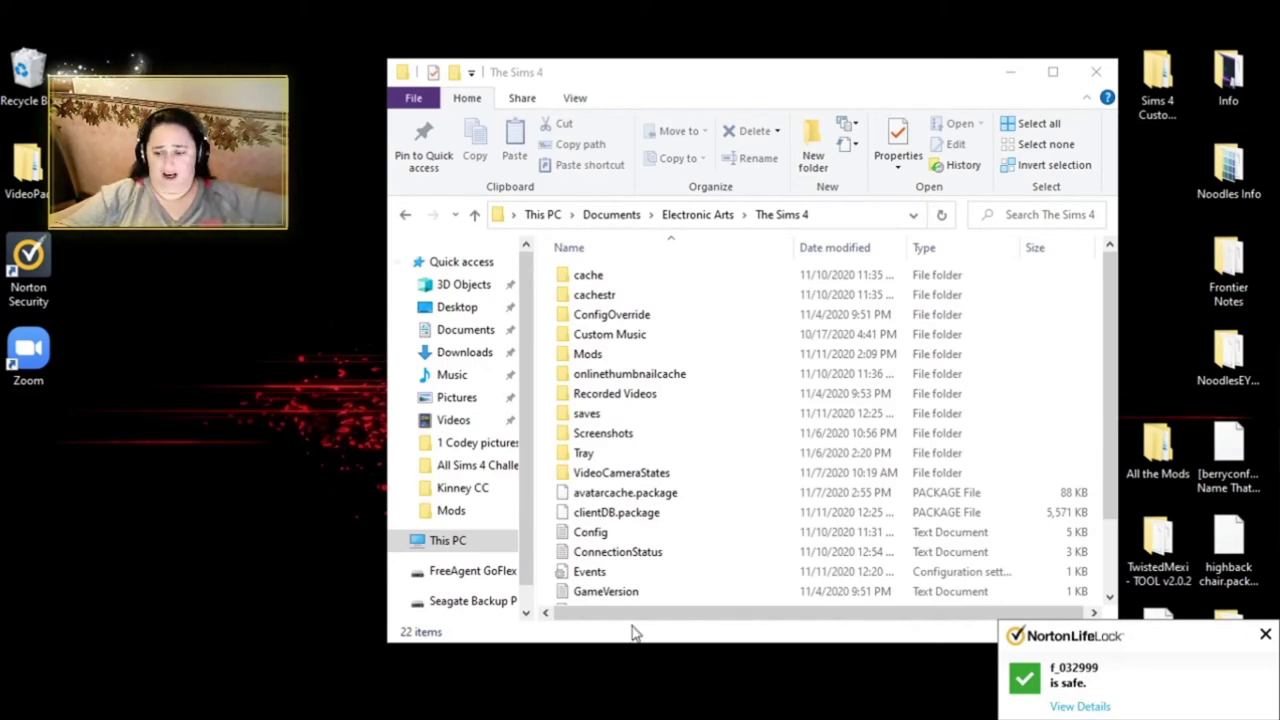
Step: Dismiss the Norton safe-file notification and close The Sims 4 folder window
click(1265, 637)
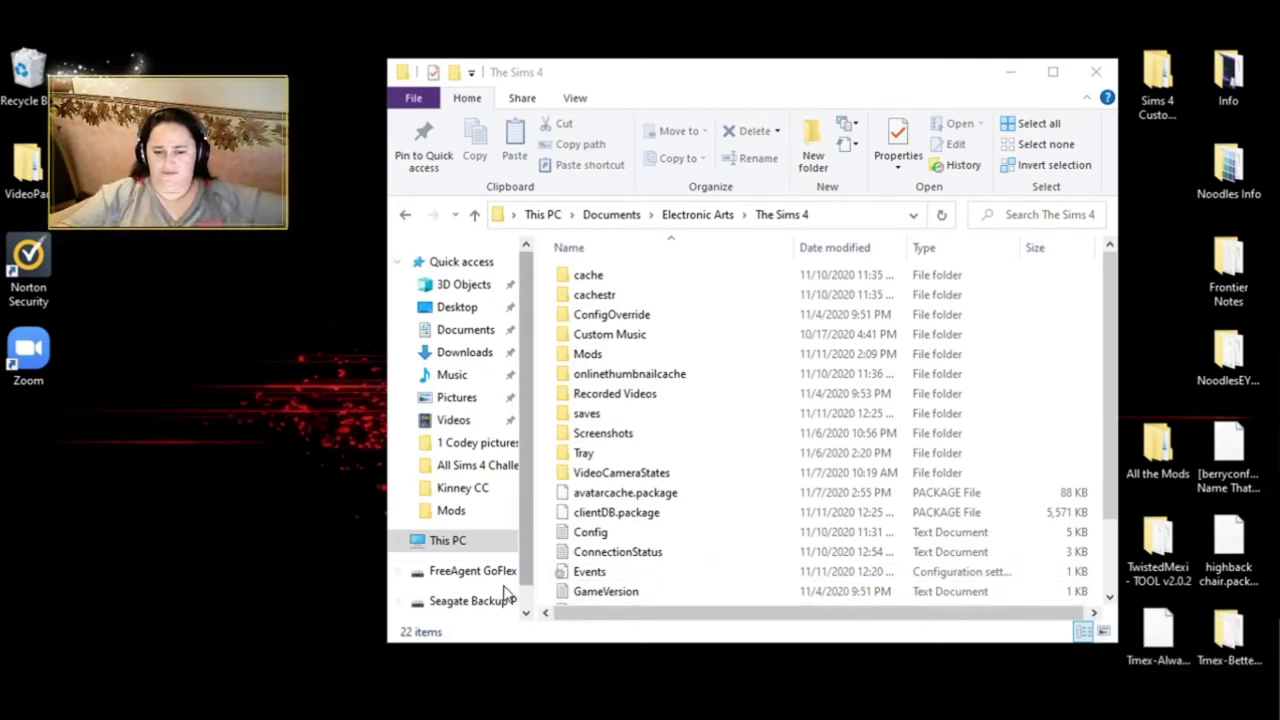
click(1096, 72)
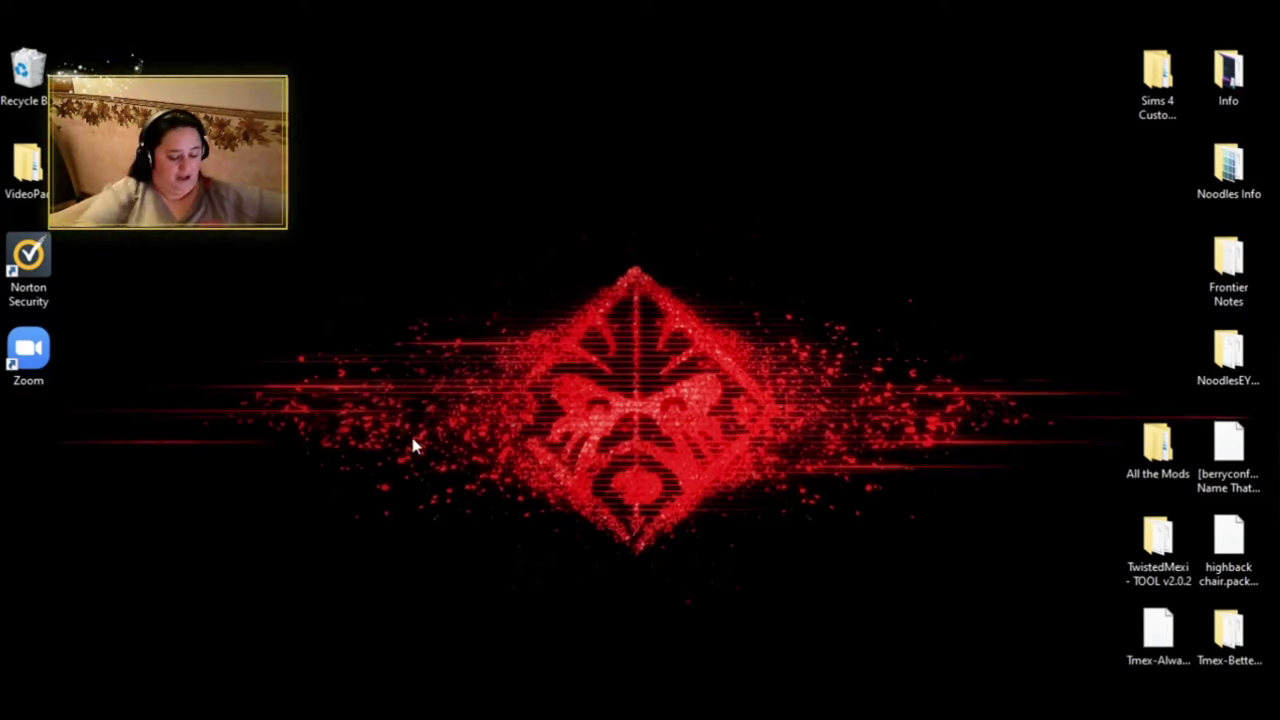
Step: Try to open "%PrgramData%Electronic Arts/EA Desktop" from the Run dialog and dismiss the error
key(super+r)
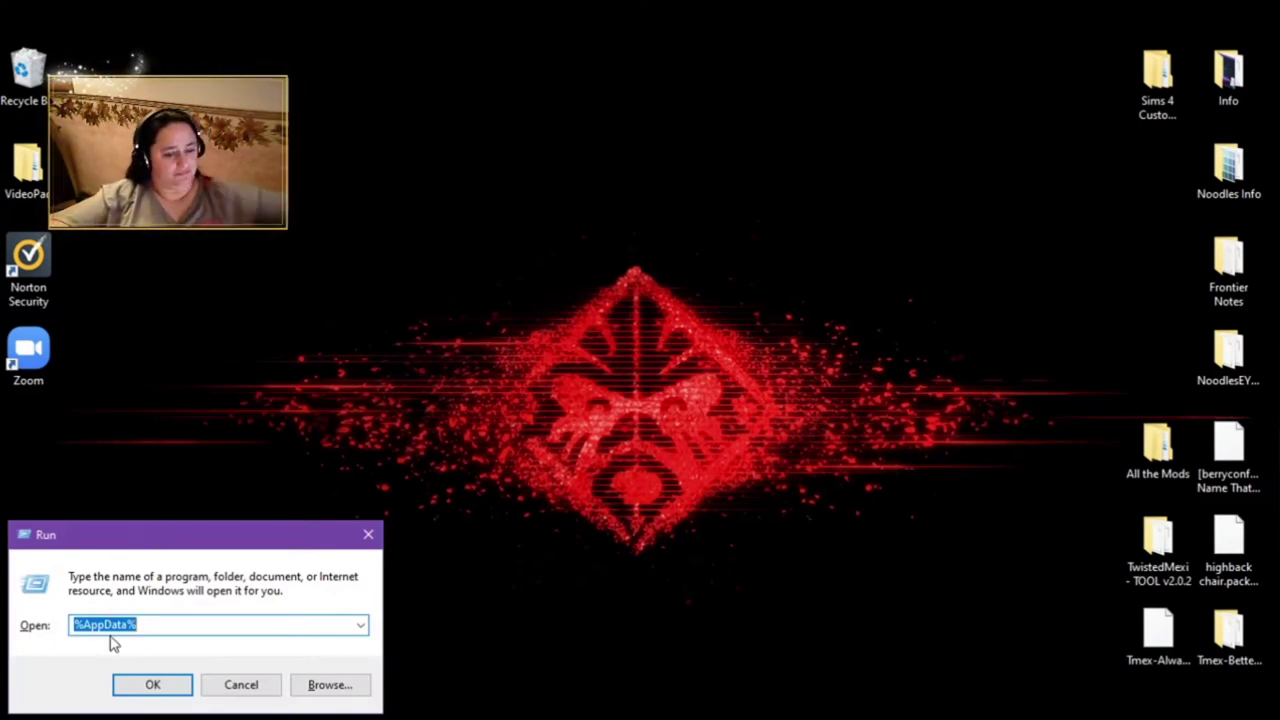
drag(105, 624, 83, 626)
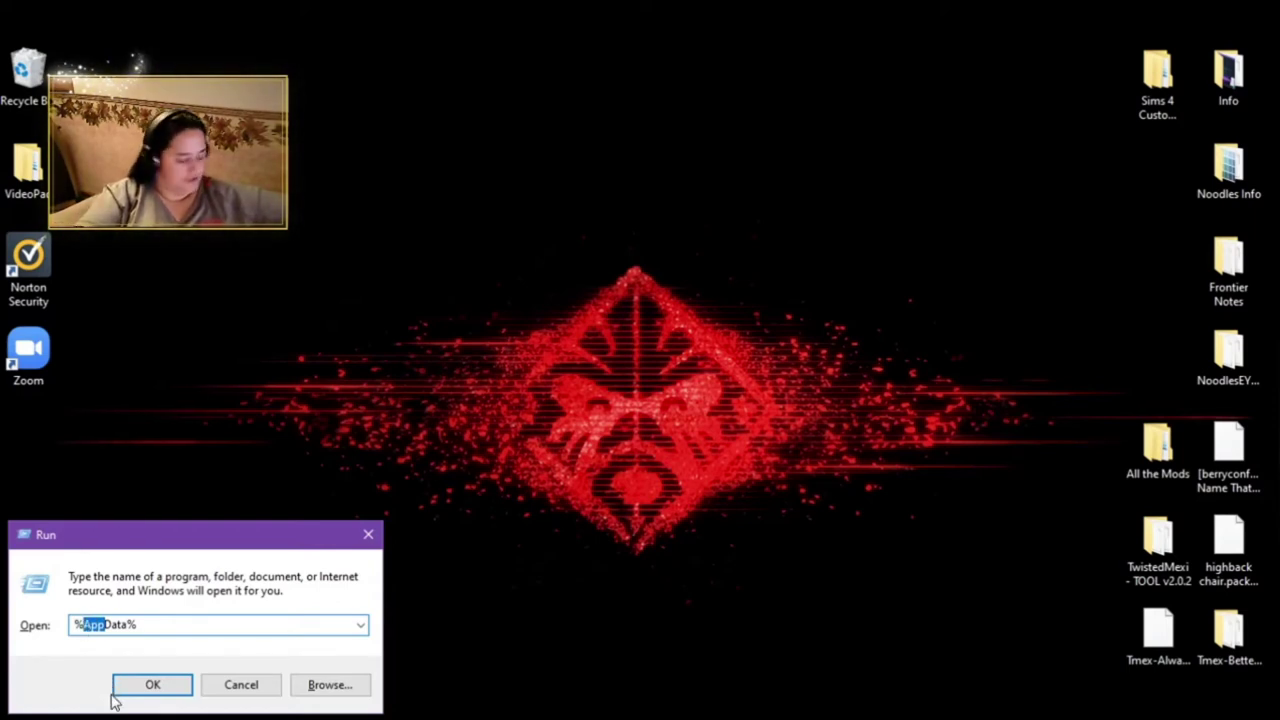
text(Prgram)
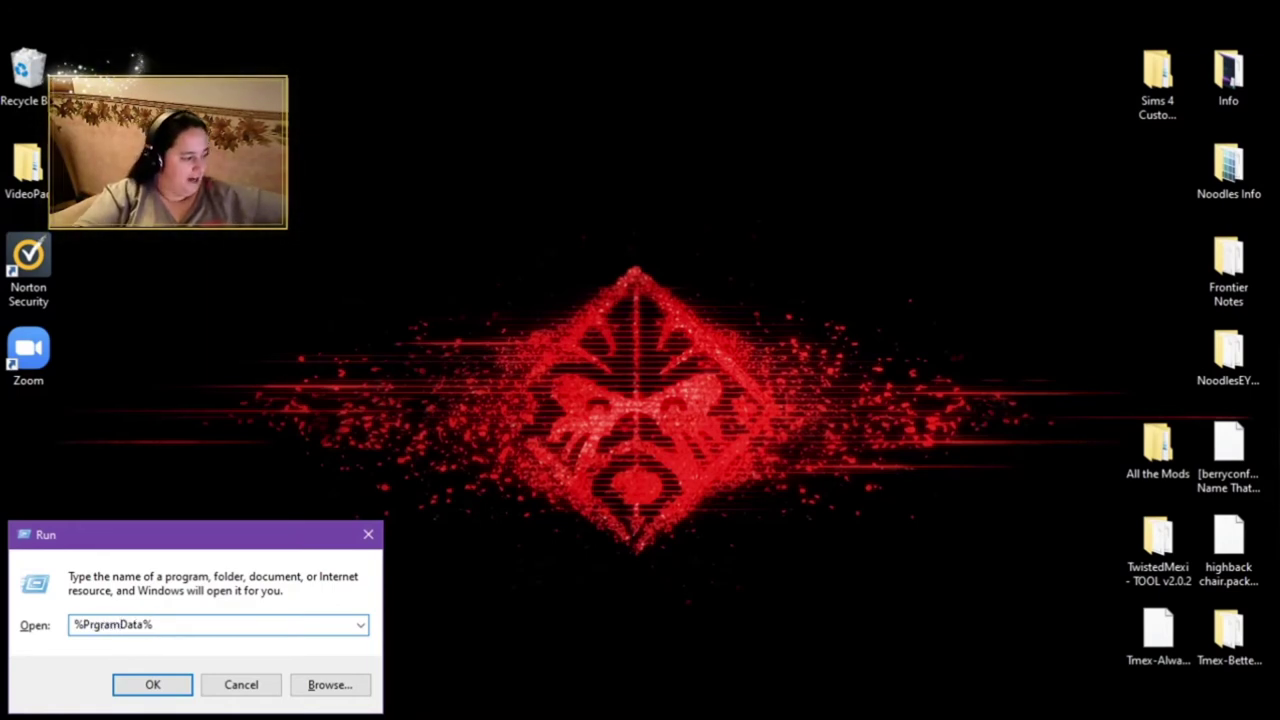
click(164, 620)
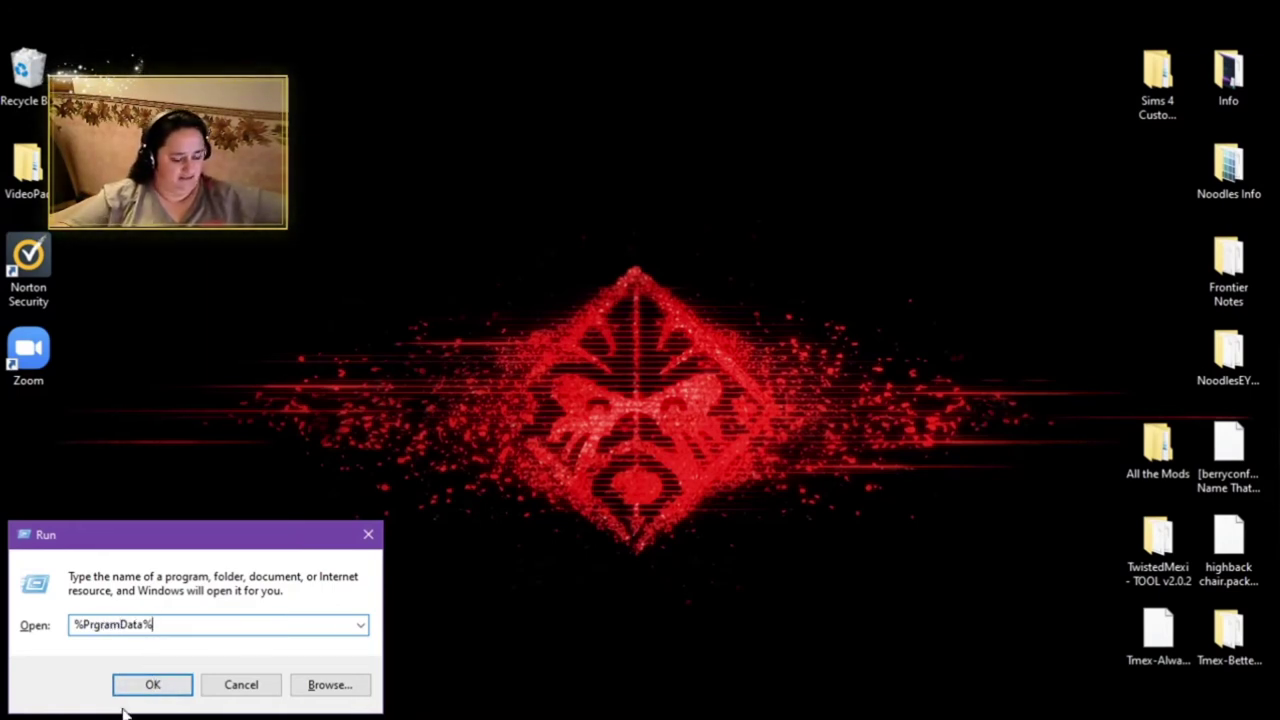
text(\E)
text(lectronic)
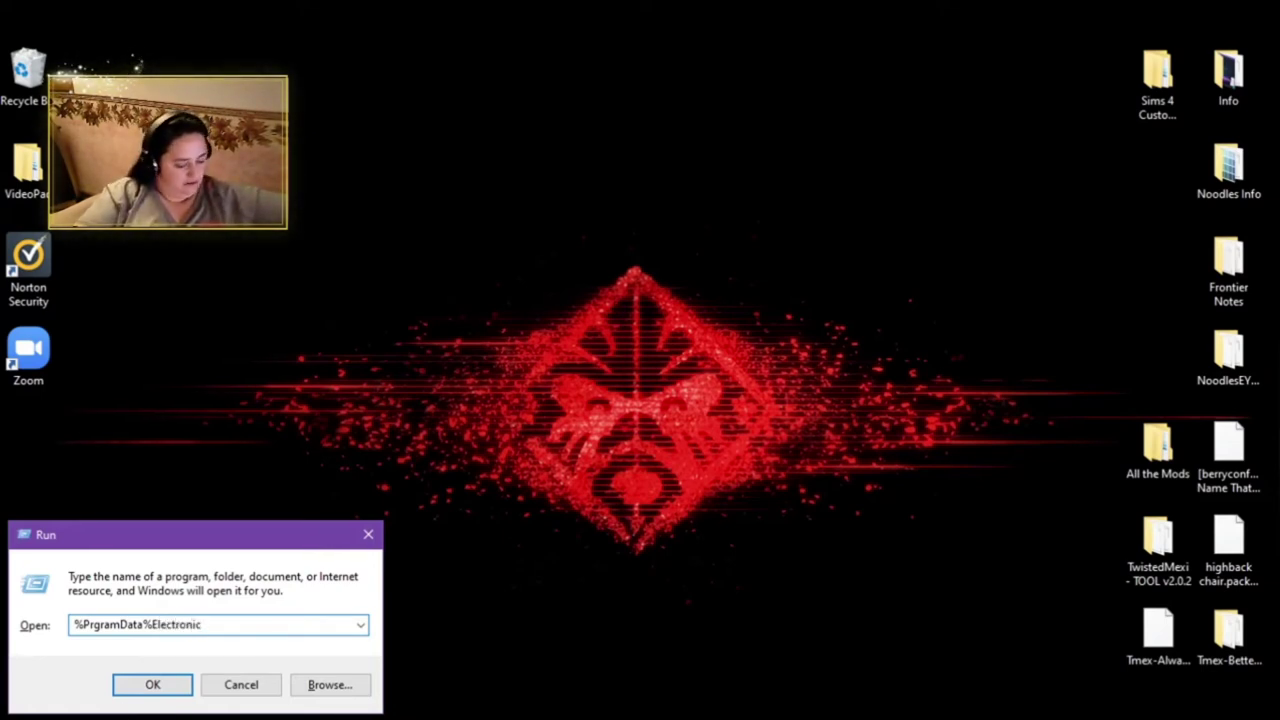
text( Arts/)
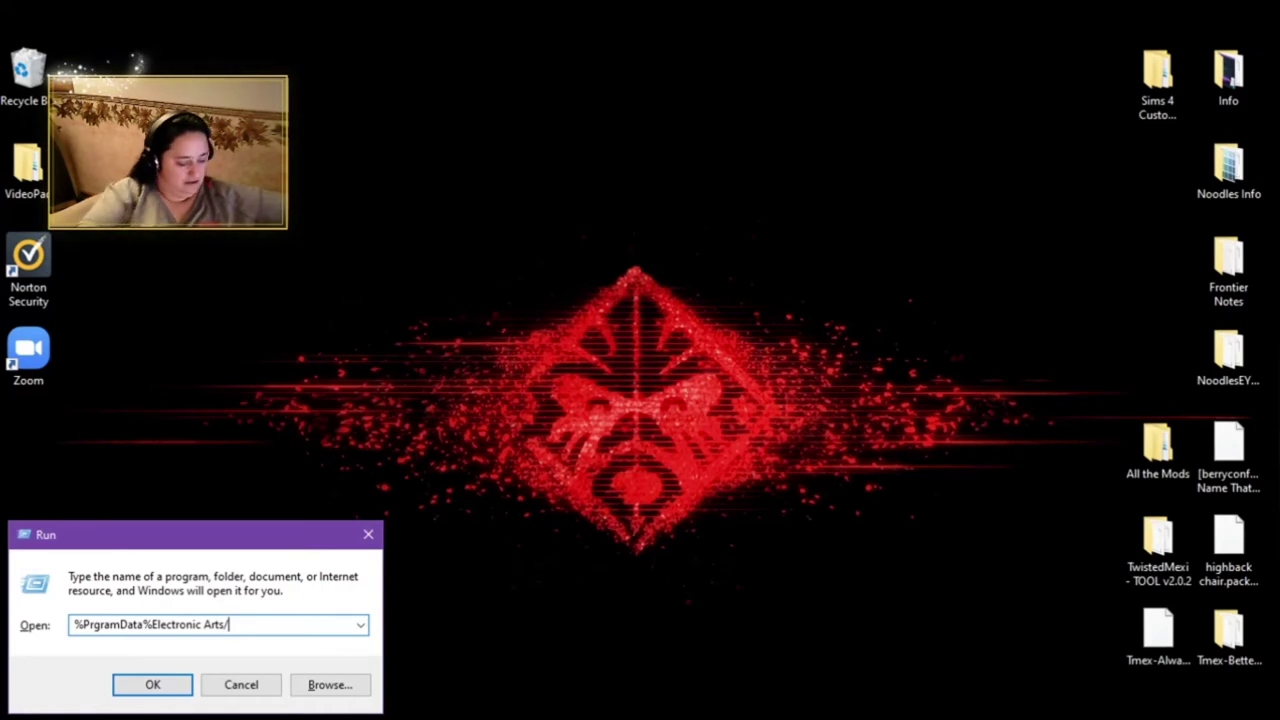
text(EA)
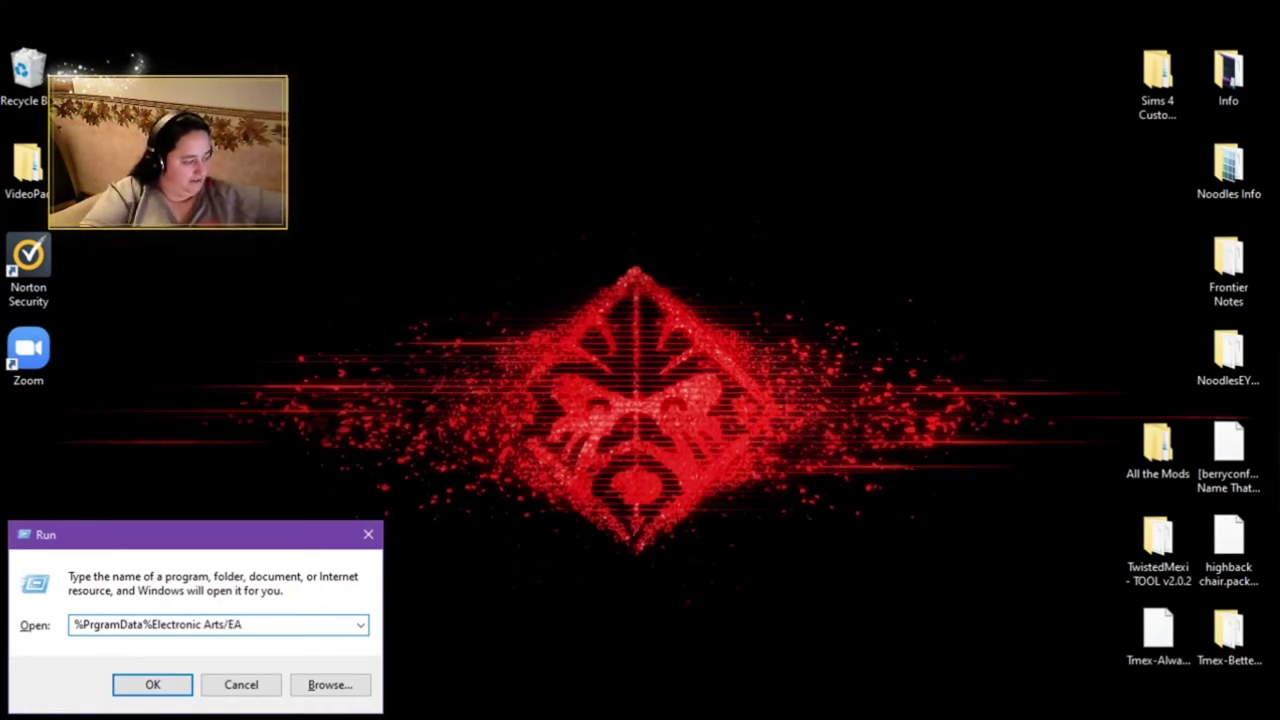
text( Desk)
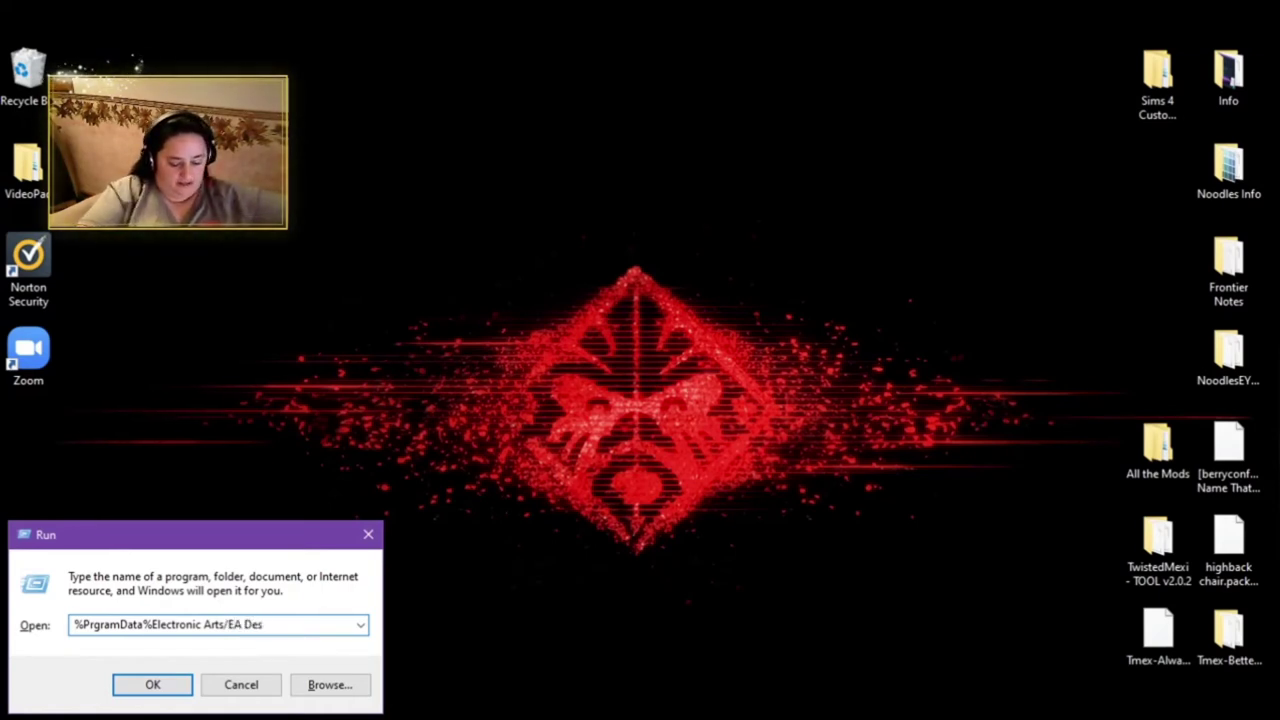
text(top)
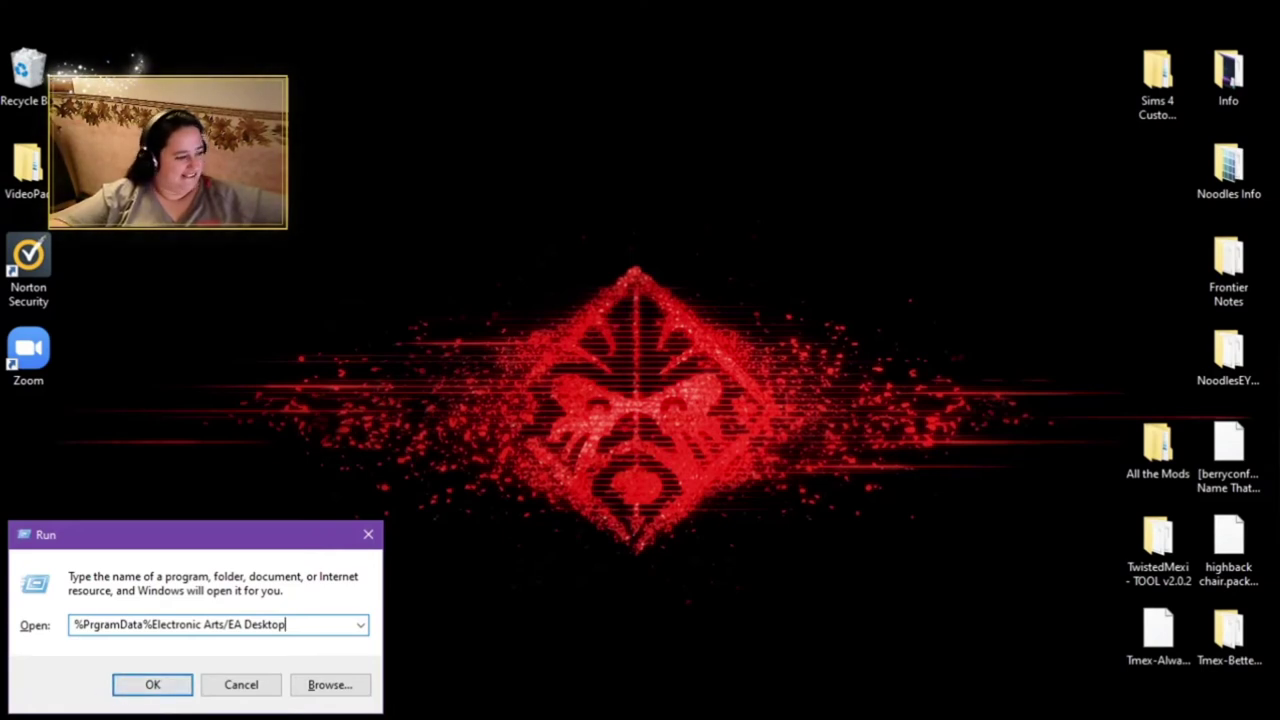
click(152, 684)
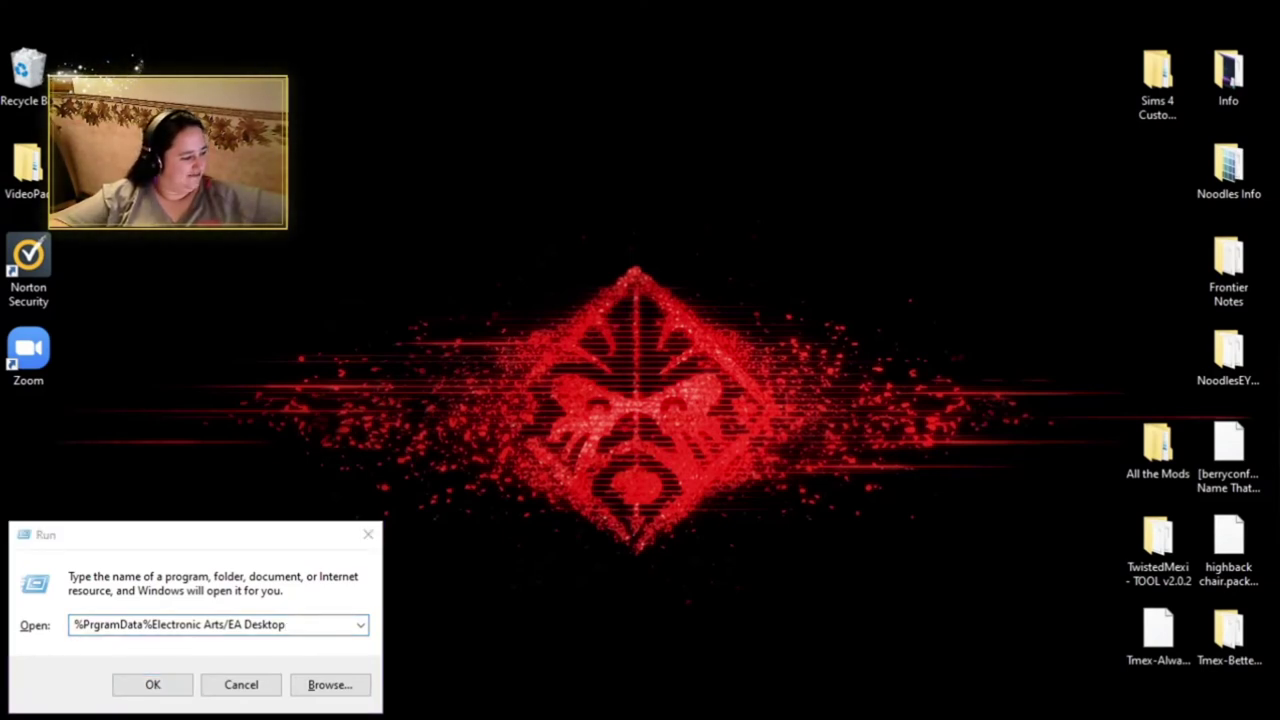
click(157, 688)
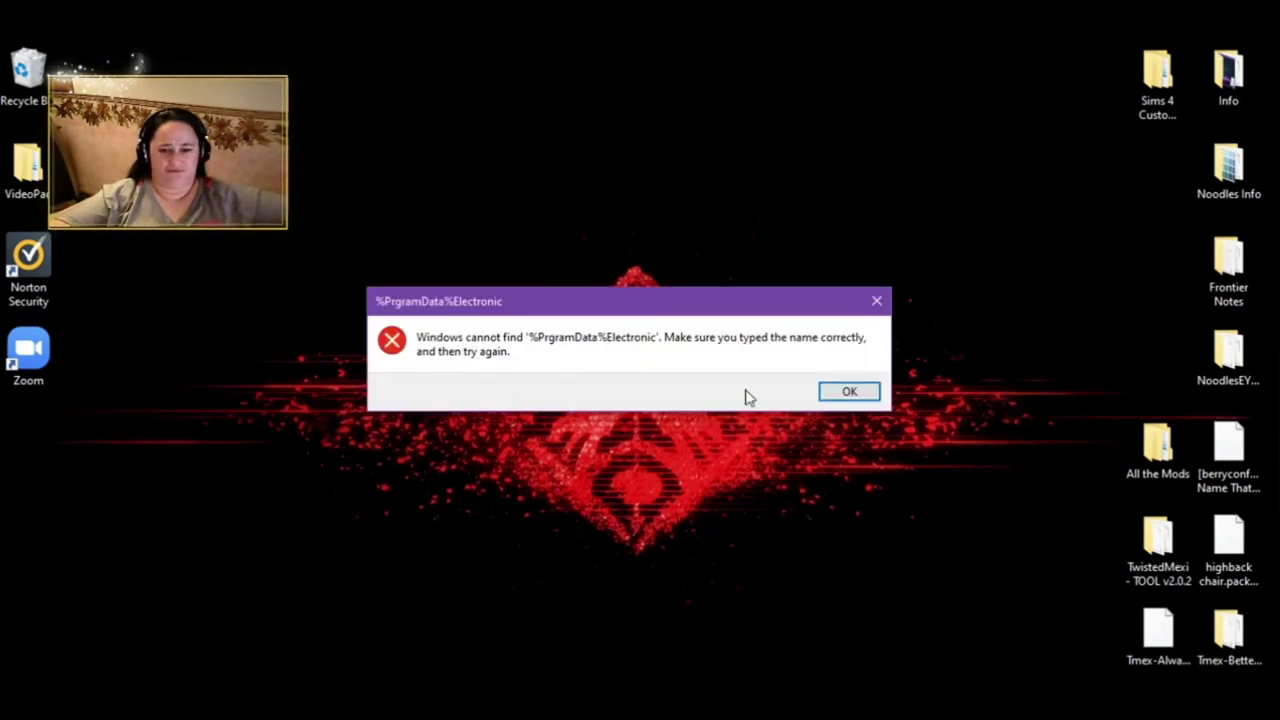
click(846, 393)
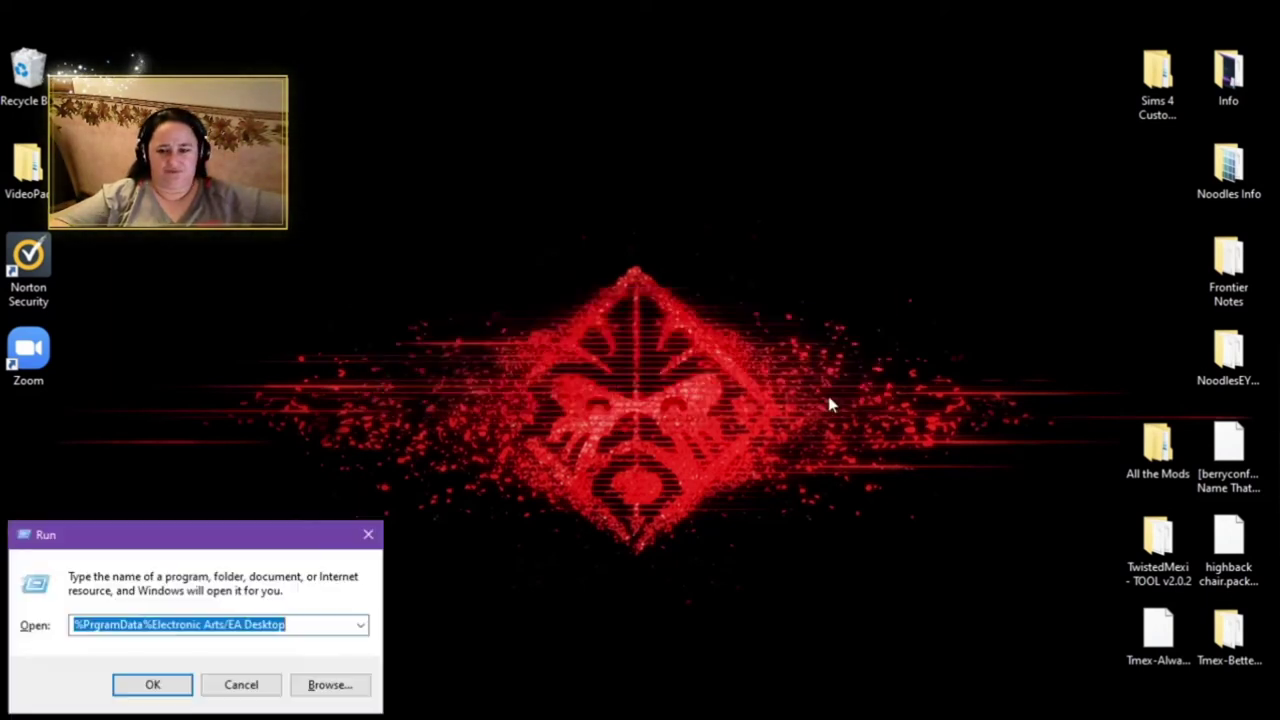
Step: Open the %ProgramData%/Origin folder from the Run dialog and move its window toward the middle of the desktop
click(291, 624)
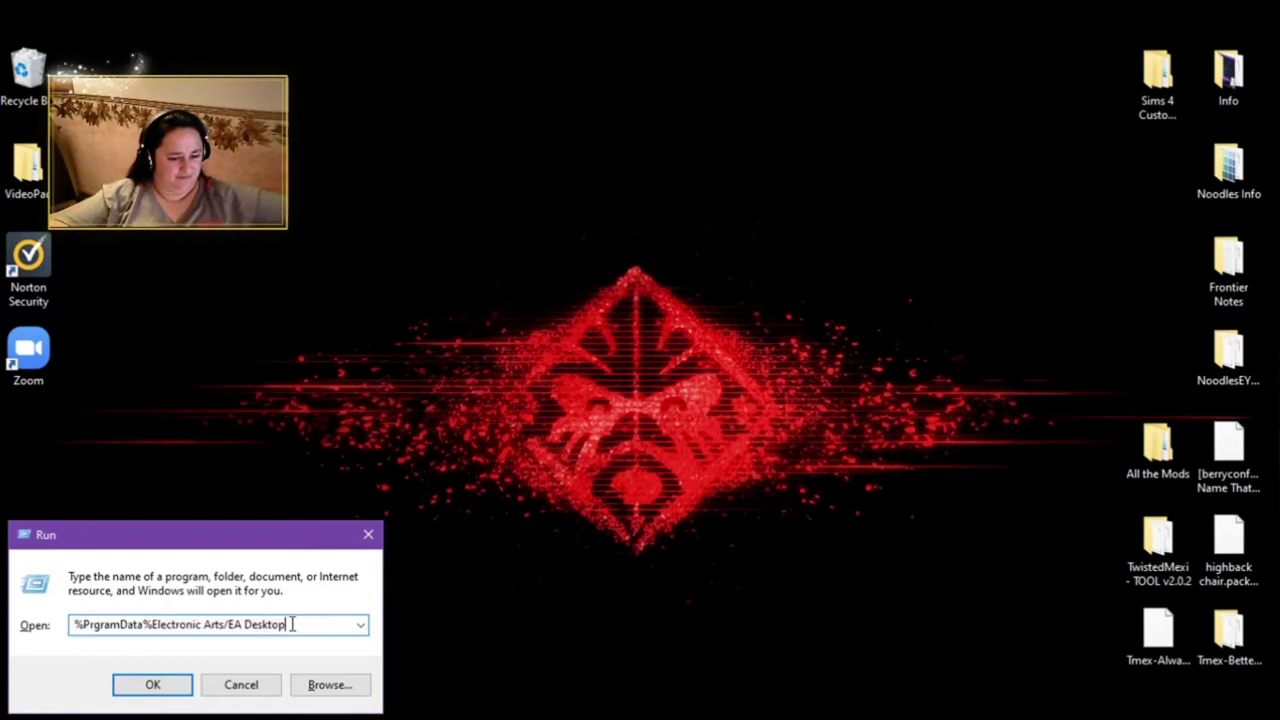
drag(287, 624, 210, 625)
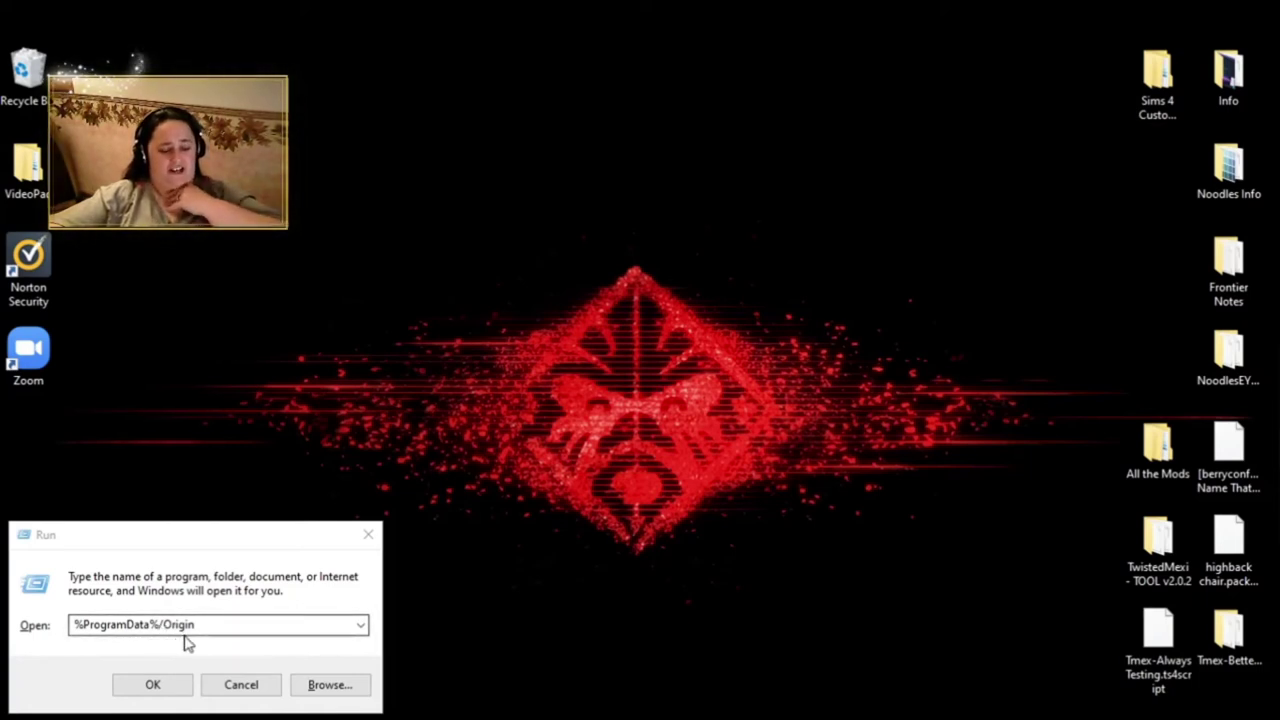
click(166, 690)
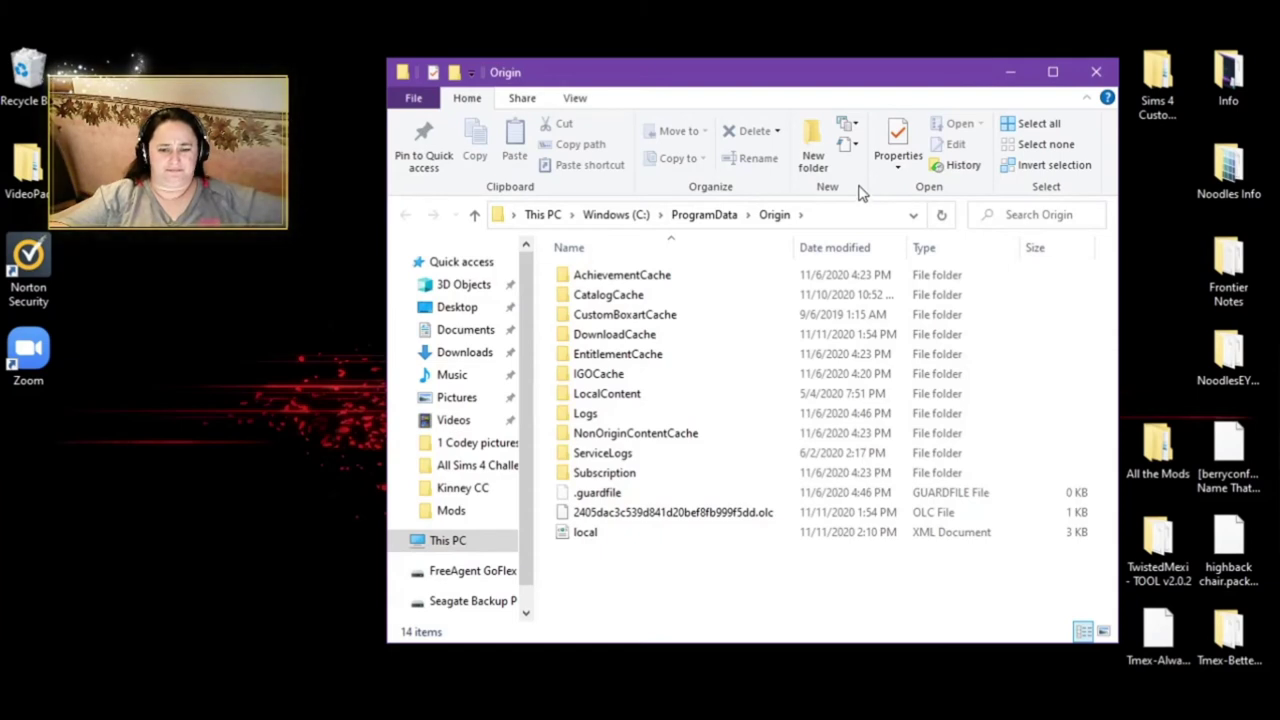
drag(832, 83, 700, 93)
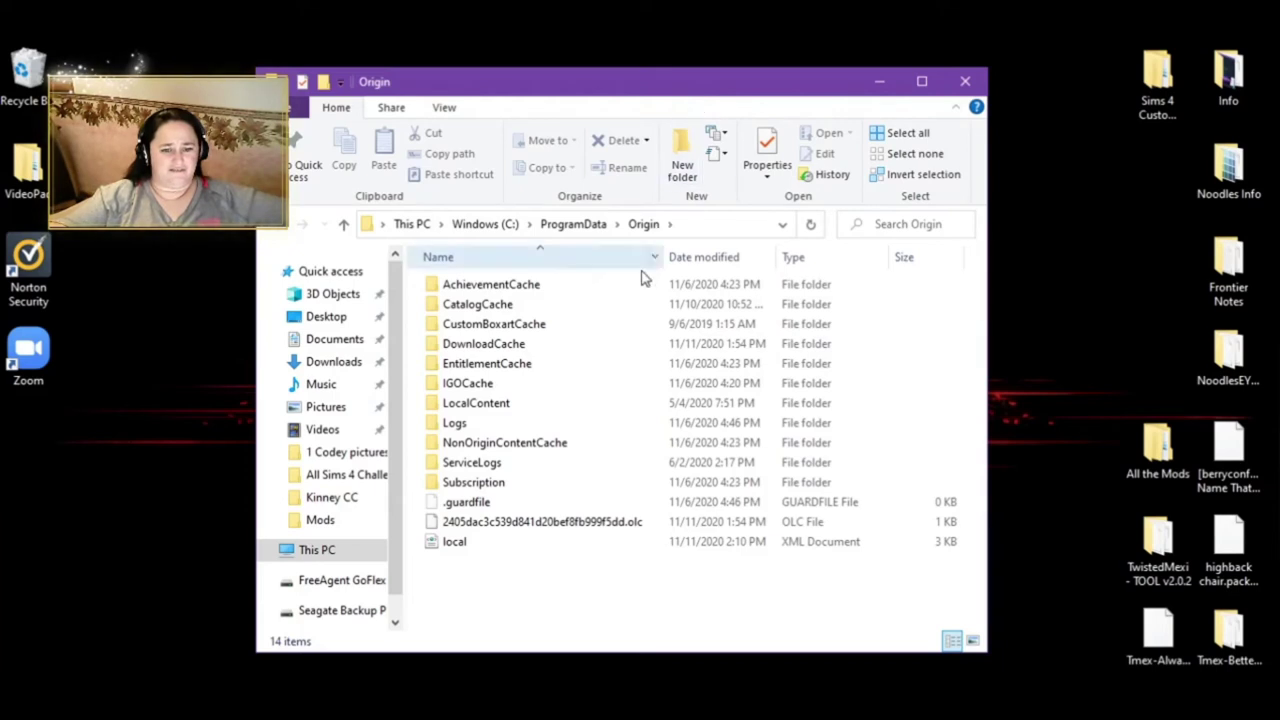
Step: Delete the six Origin folders from AchievementCache through IGOCache, keeping LocalContent
mouse_move(587, 408)
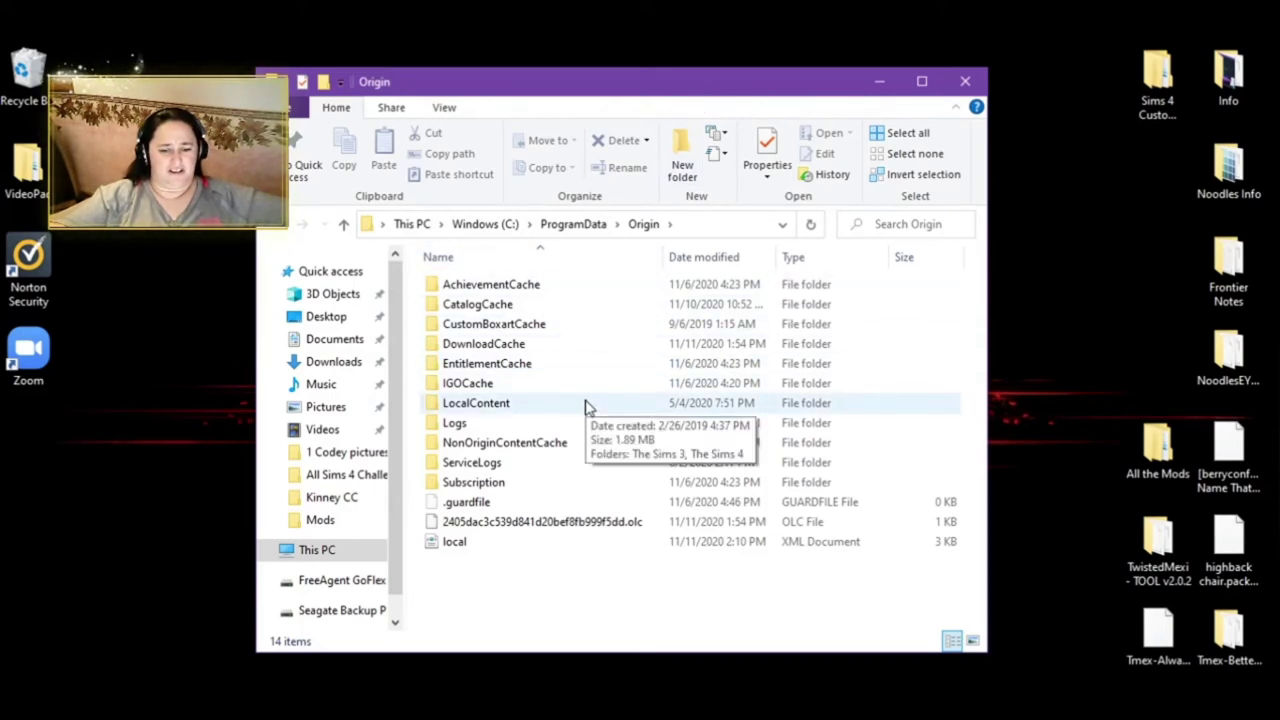
click(511, 412)
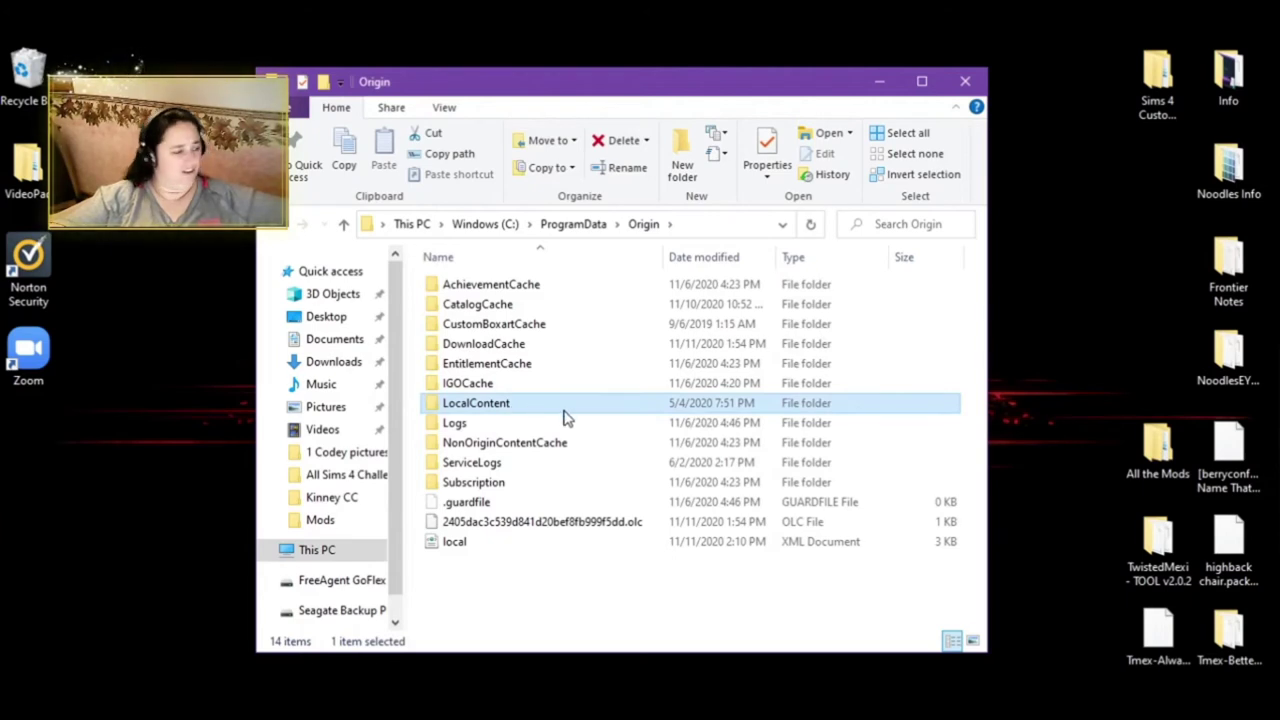
mouse_move(563, 418)
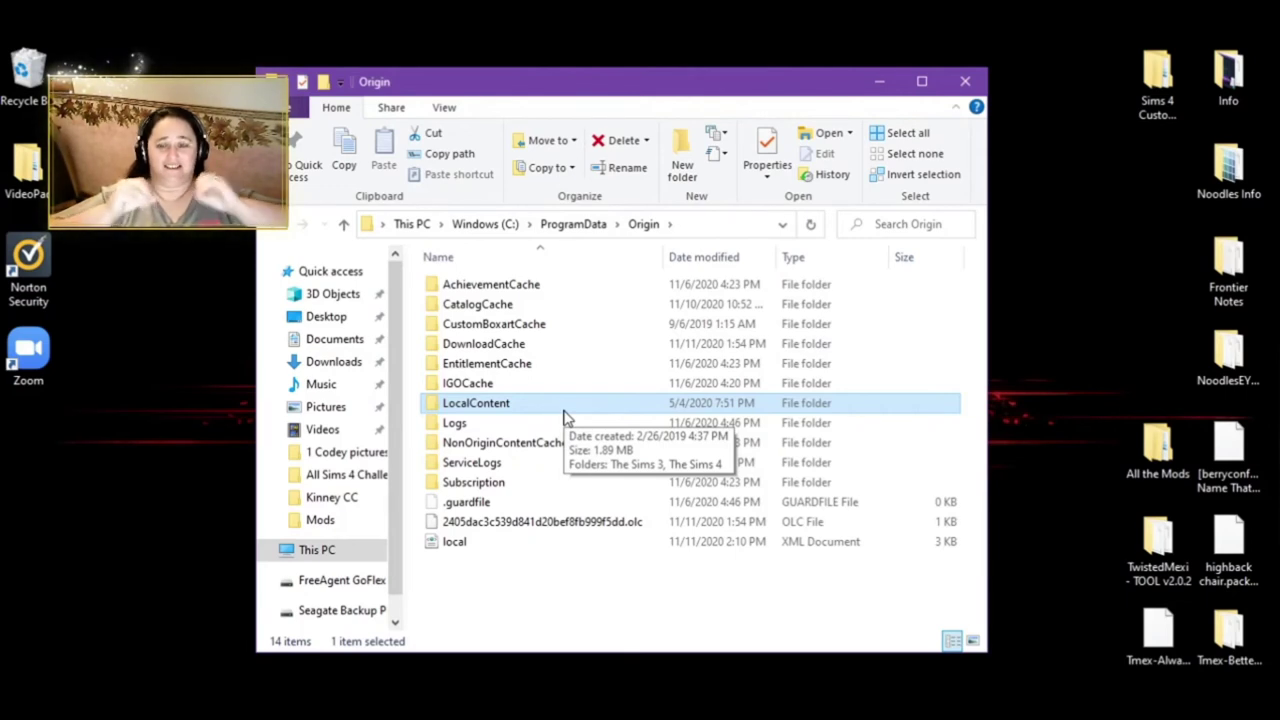
click(555, 385)
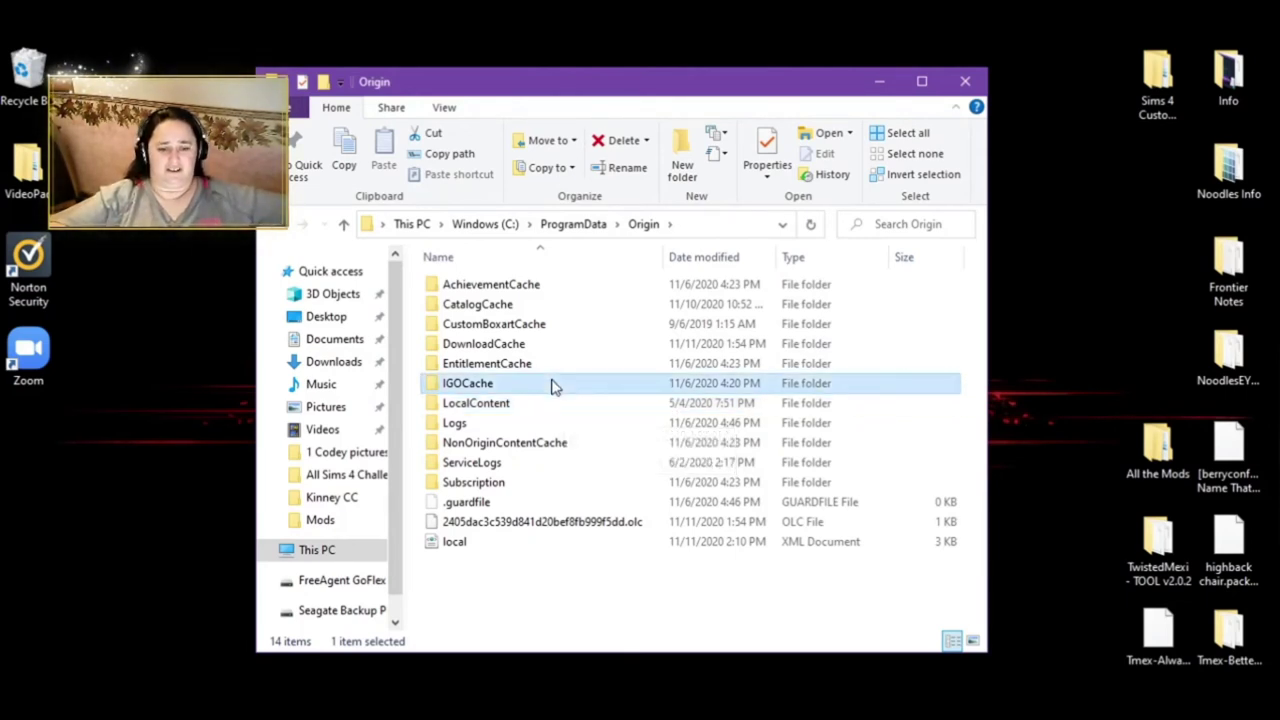
shift+click(543, 293)
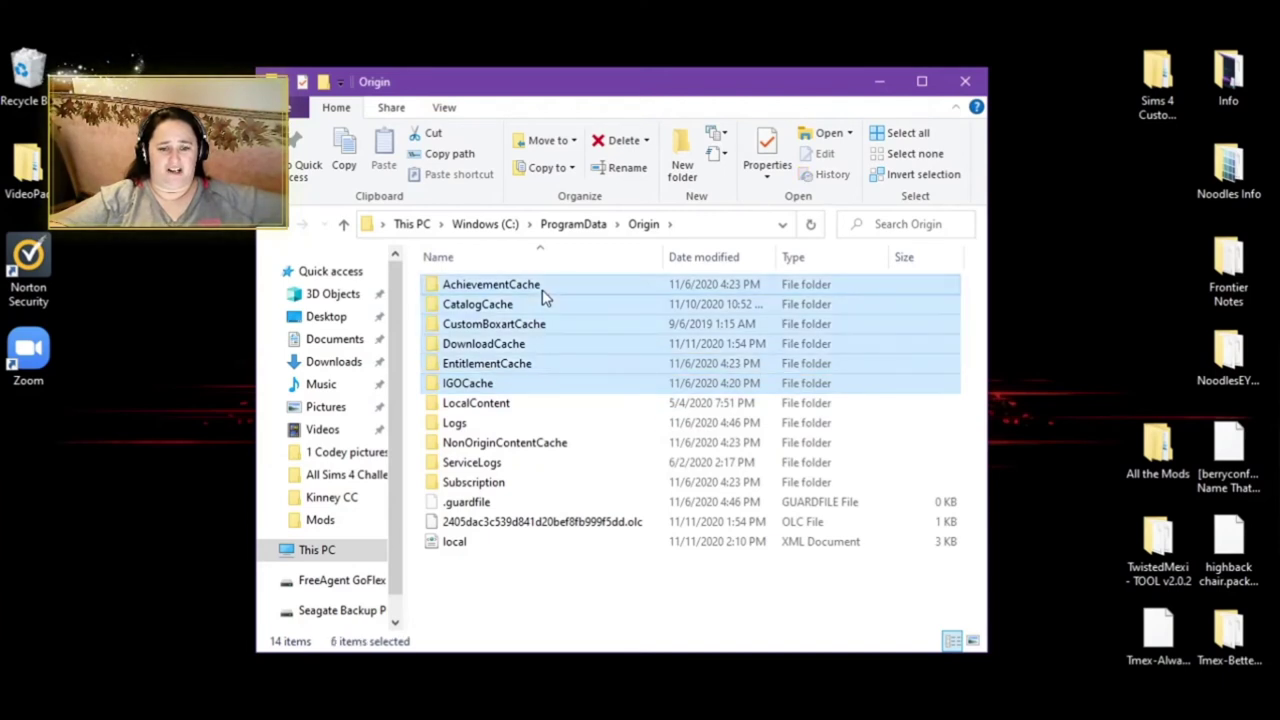
right_click(543, 293)
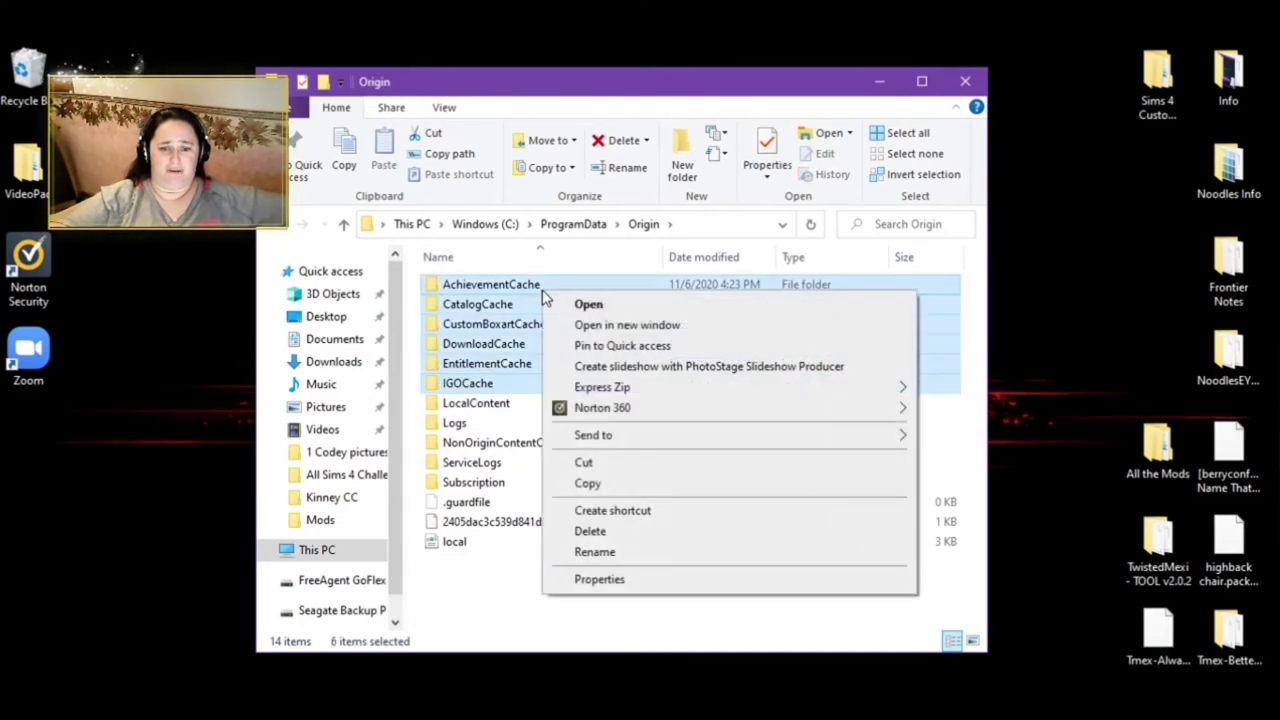
click(669, 535)
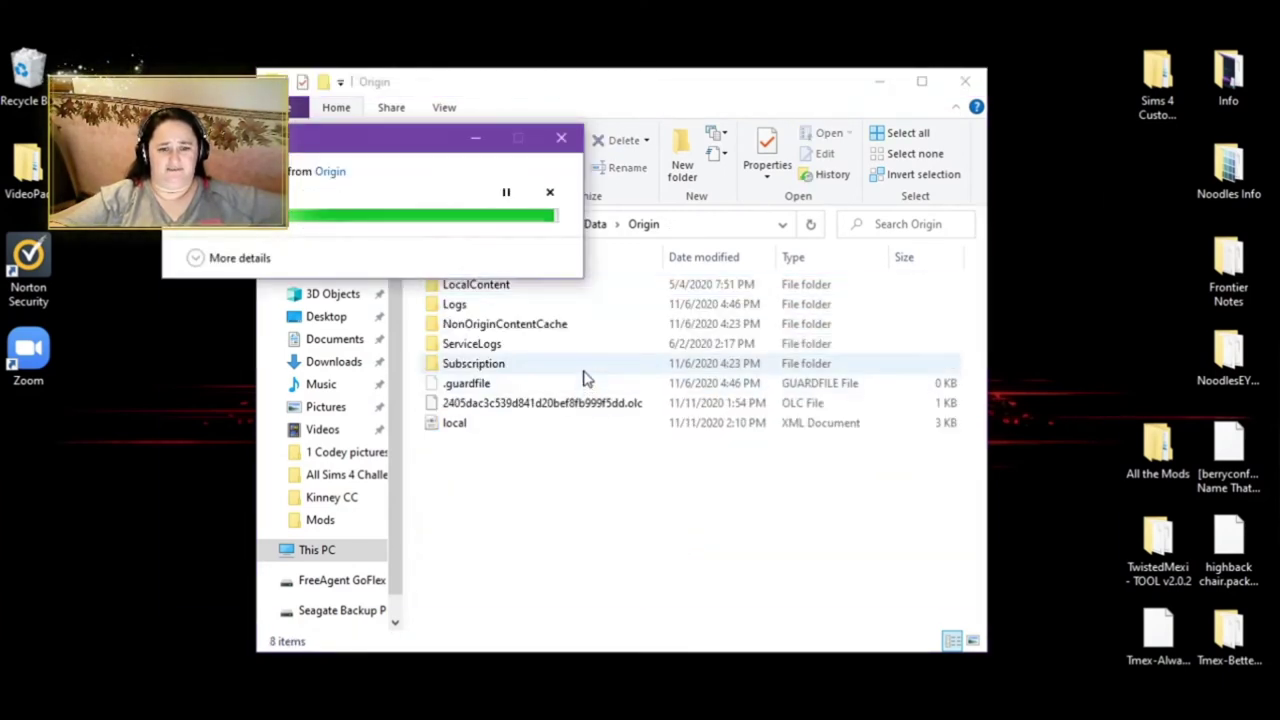
Step: Delete the remaining Origin items from Logs through the local XML file, cancelling the removal of ServiceLogs
click(556, 306)
shift+click(556, 428)
right_click(556, 428)
click(606, 620)
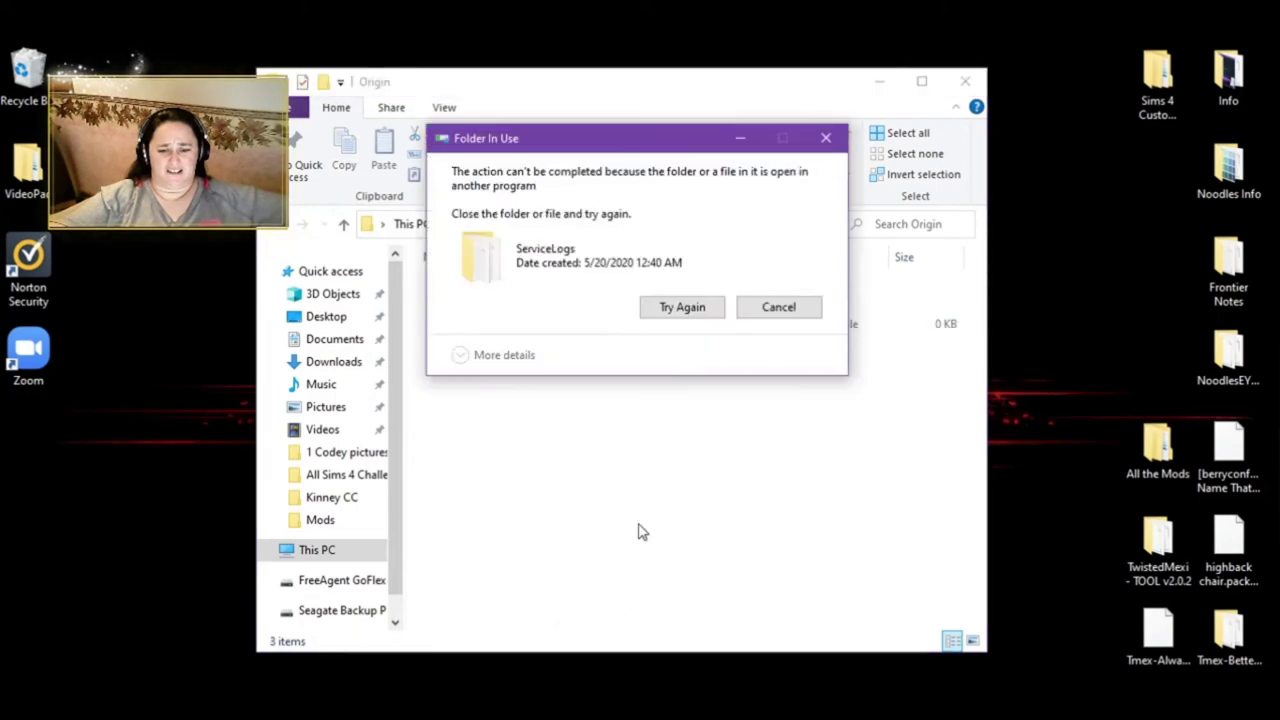
click(780, 314)
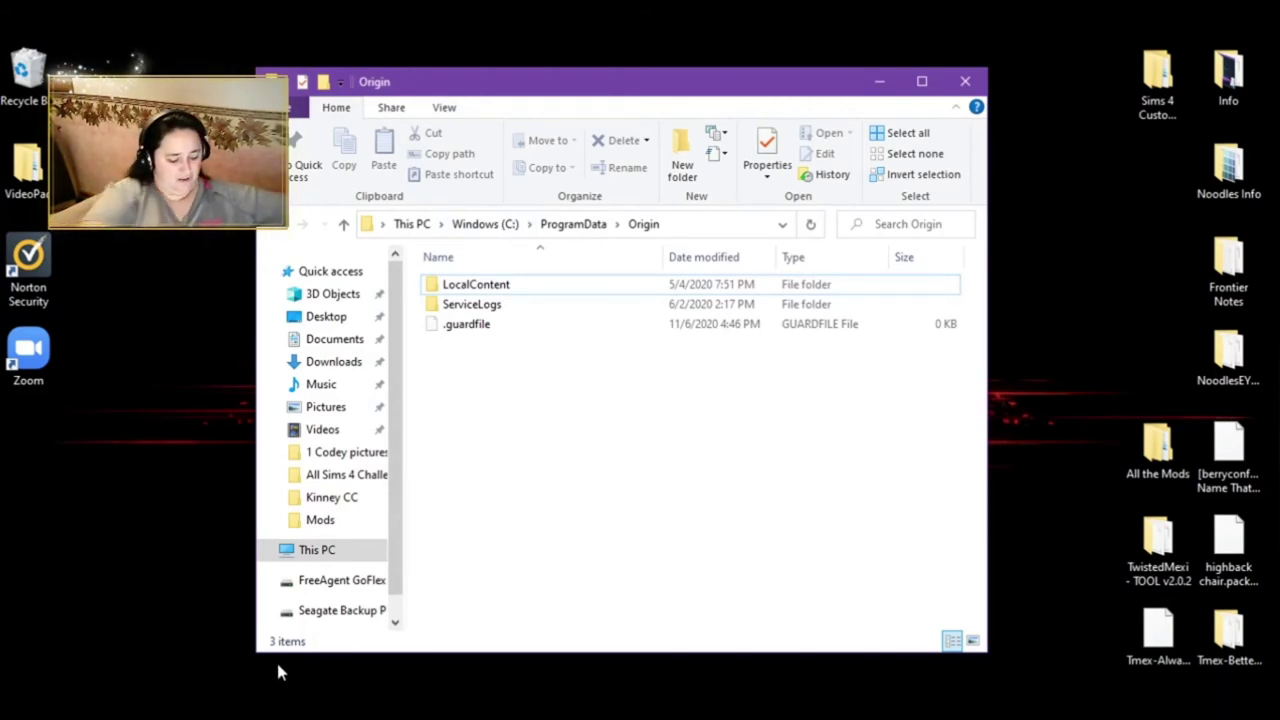
Step: Change the Run dialog path to %appData%\ and open the Roaming folder
key(super+r)
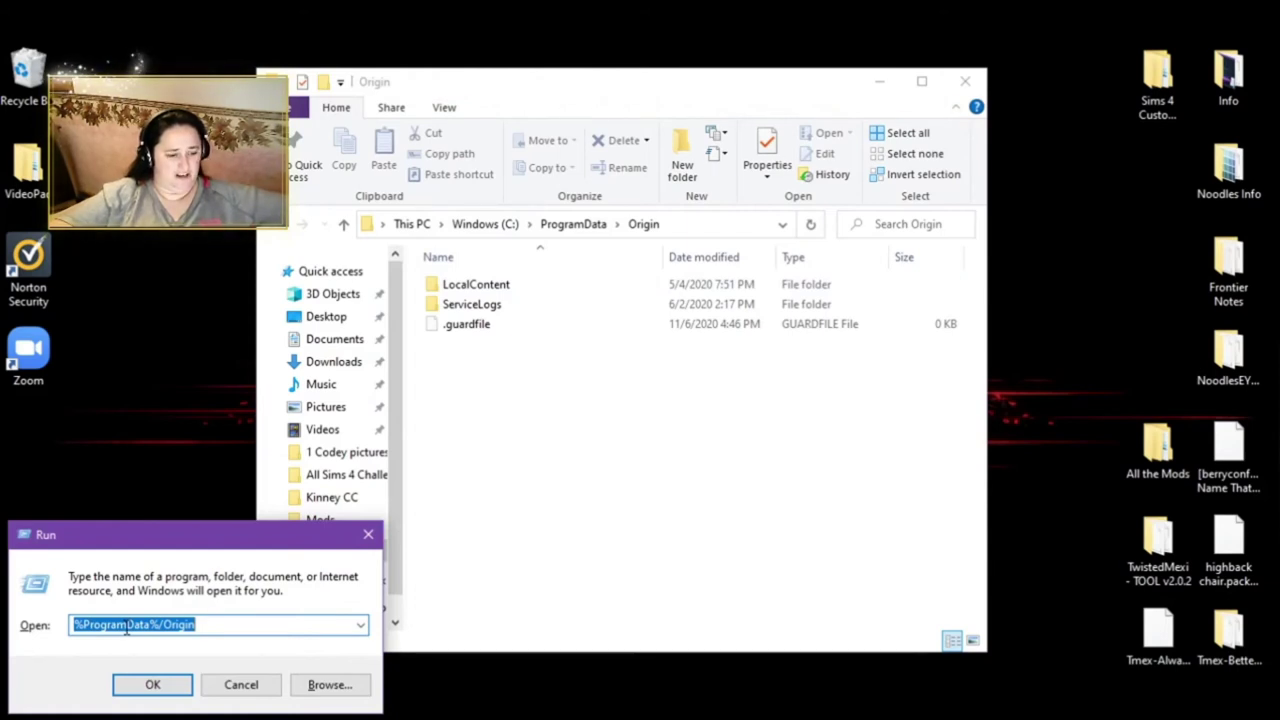
drag(127, 625, 83, 625)
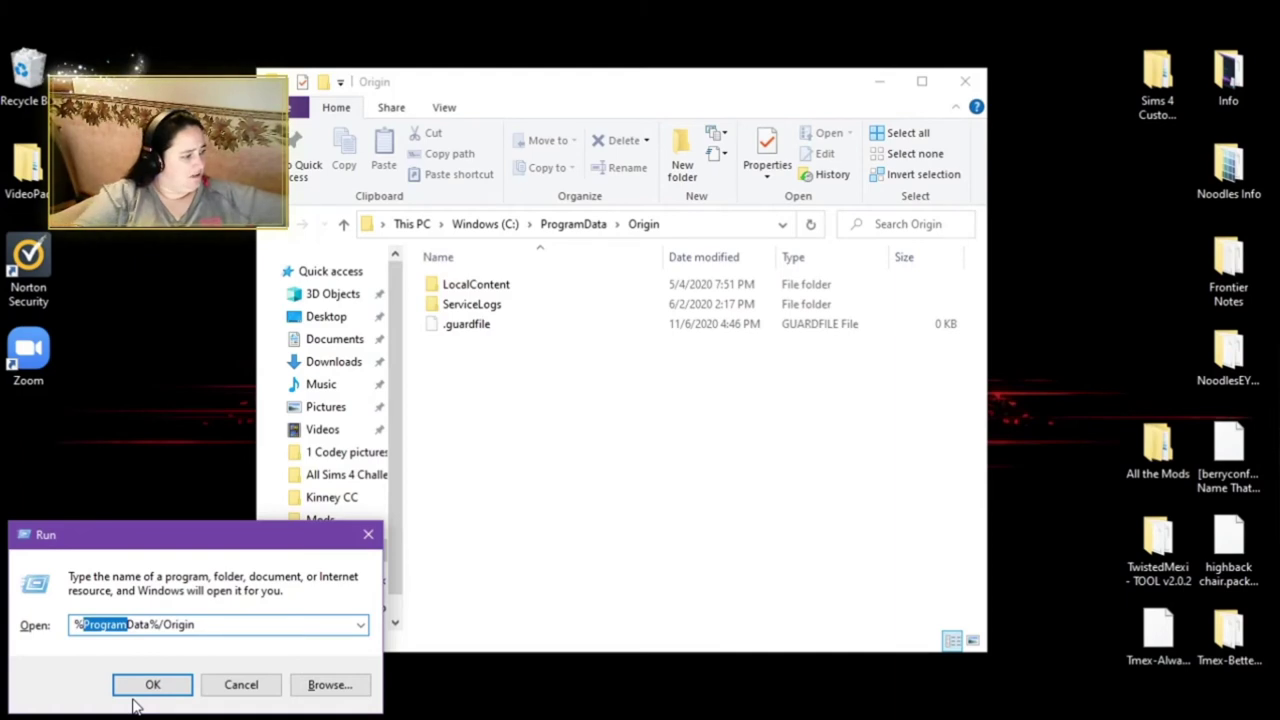
text(app)
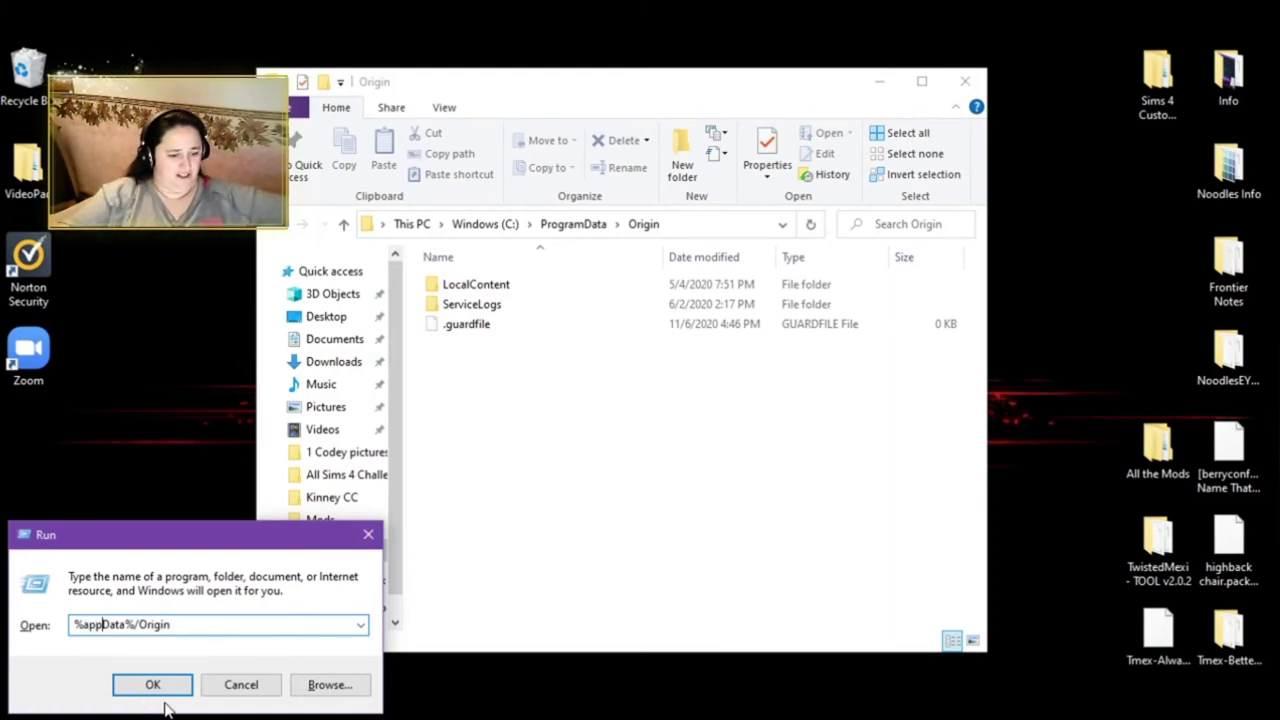
click(174, 624)
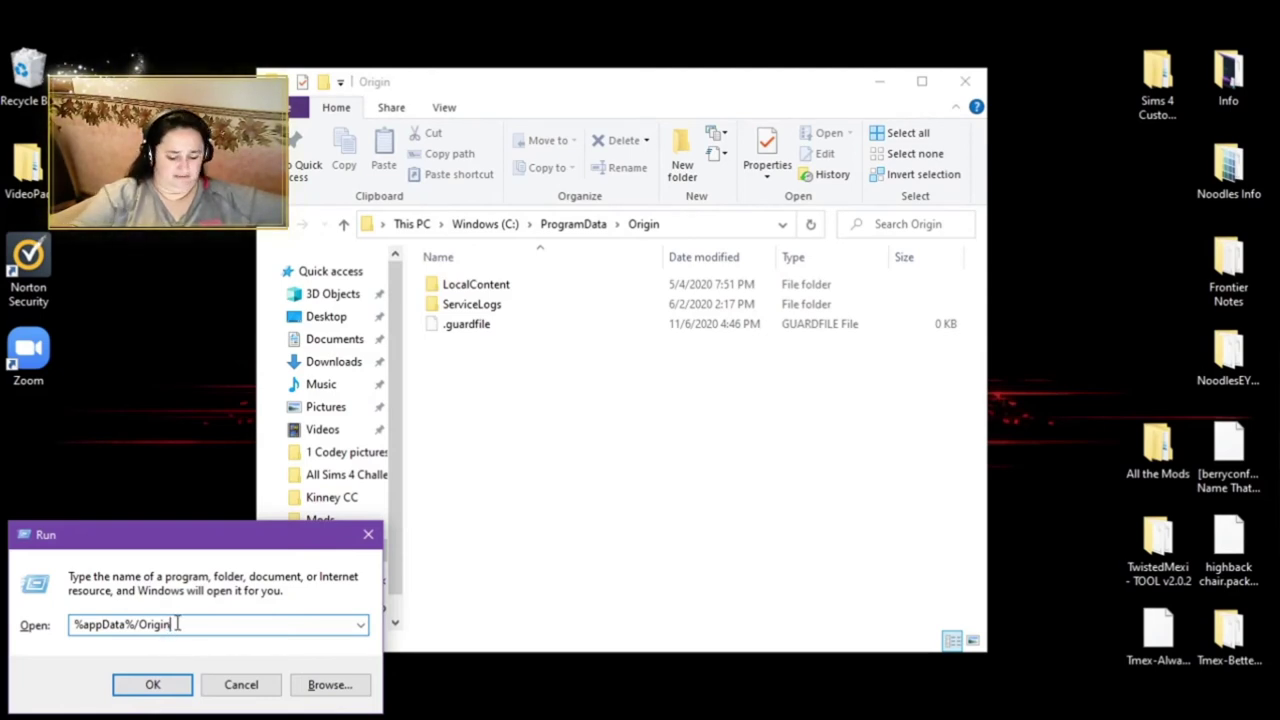
key(BackSpace)
key(BackSpace)
key(BackSpace)
key(BackSpace)
key(BackSpace)
key(BackSpace)
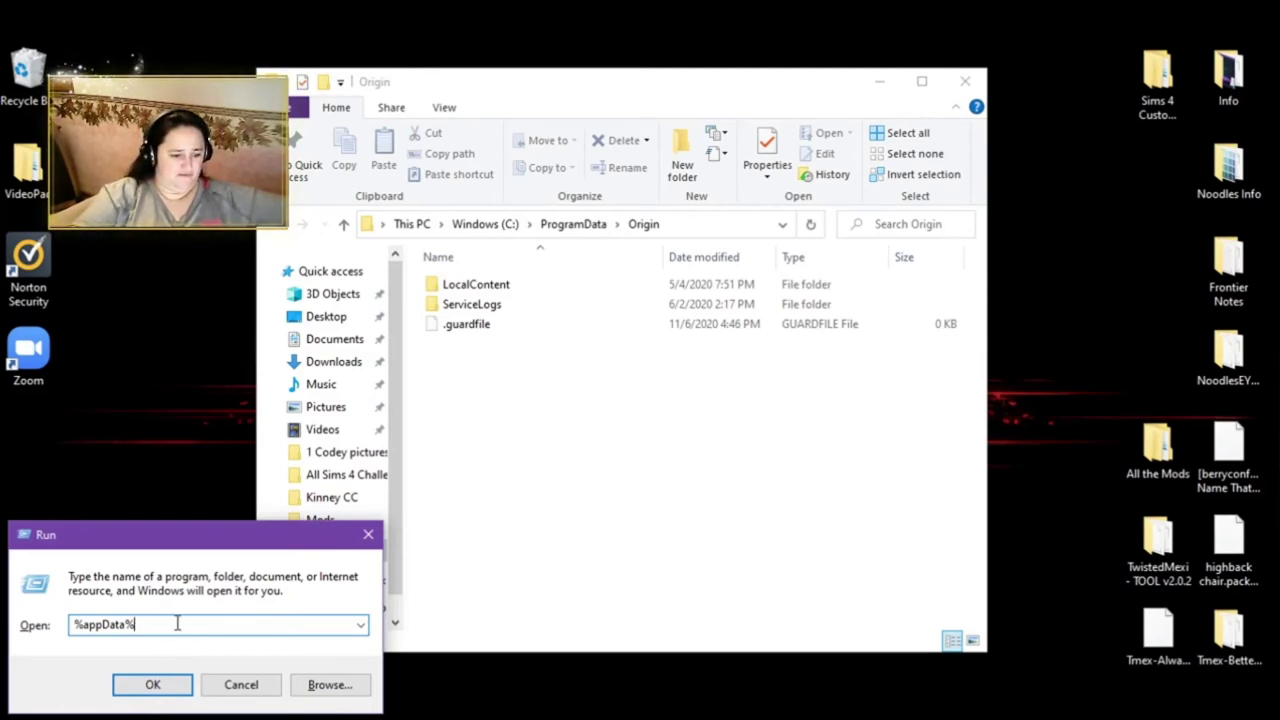
text(\)
key(Return)
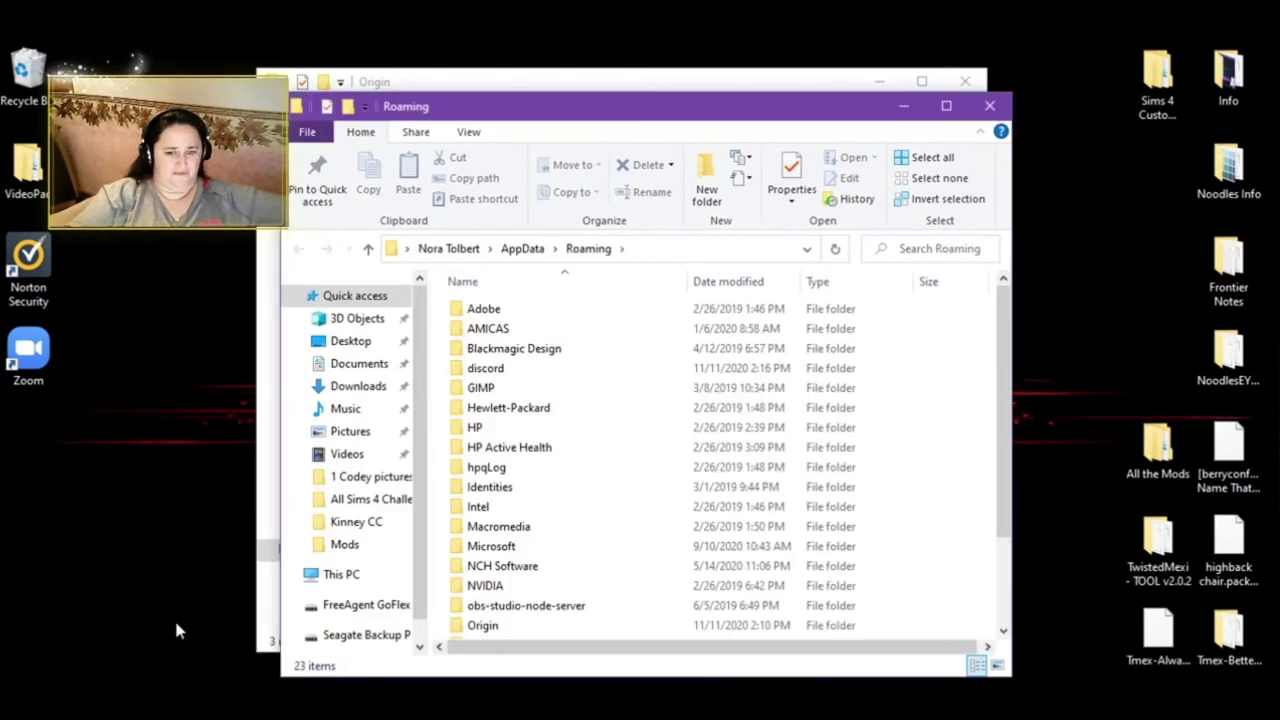
Step: View the Origin folder inside Roaming and go back up to the AppData folder
double_click(602, 626)
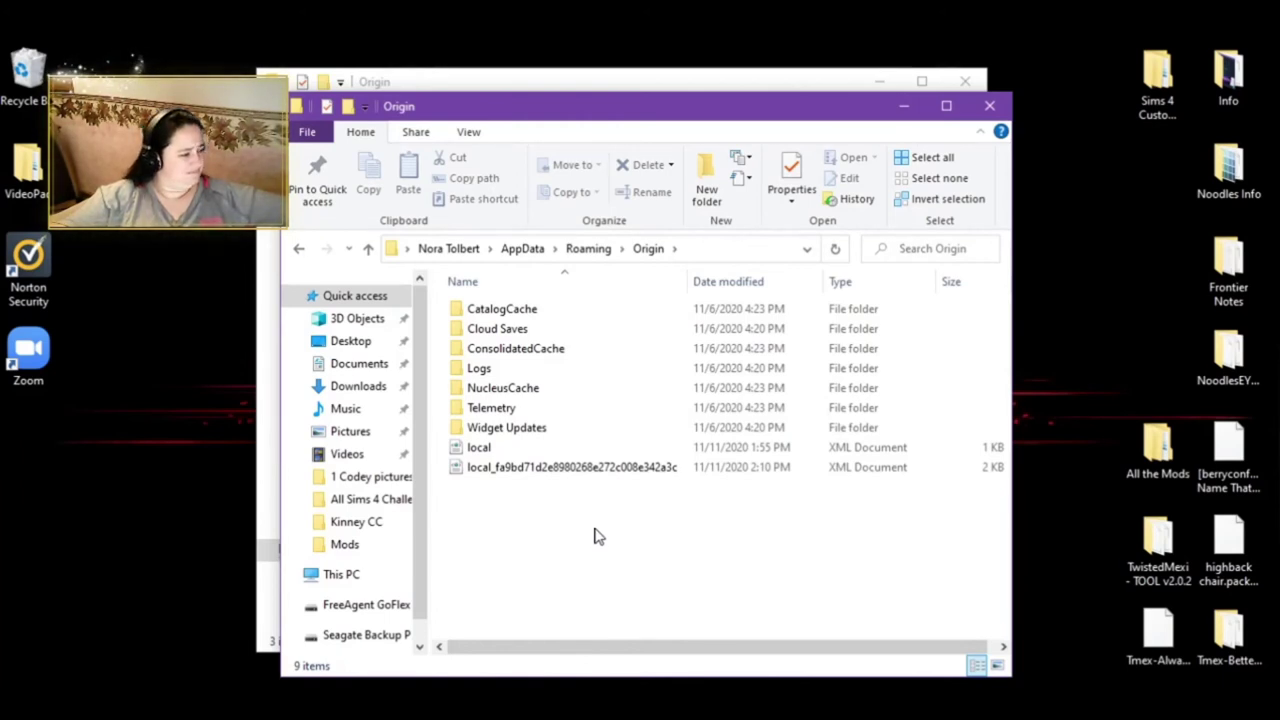
click(521, 250)
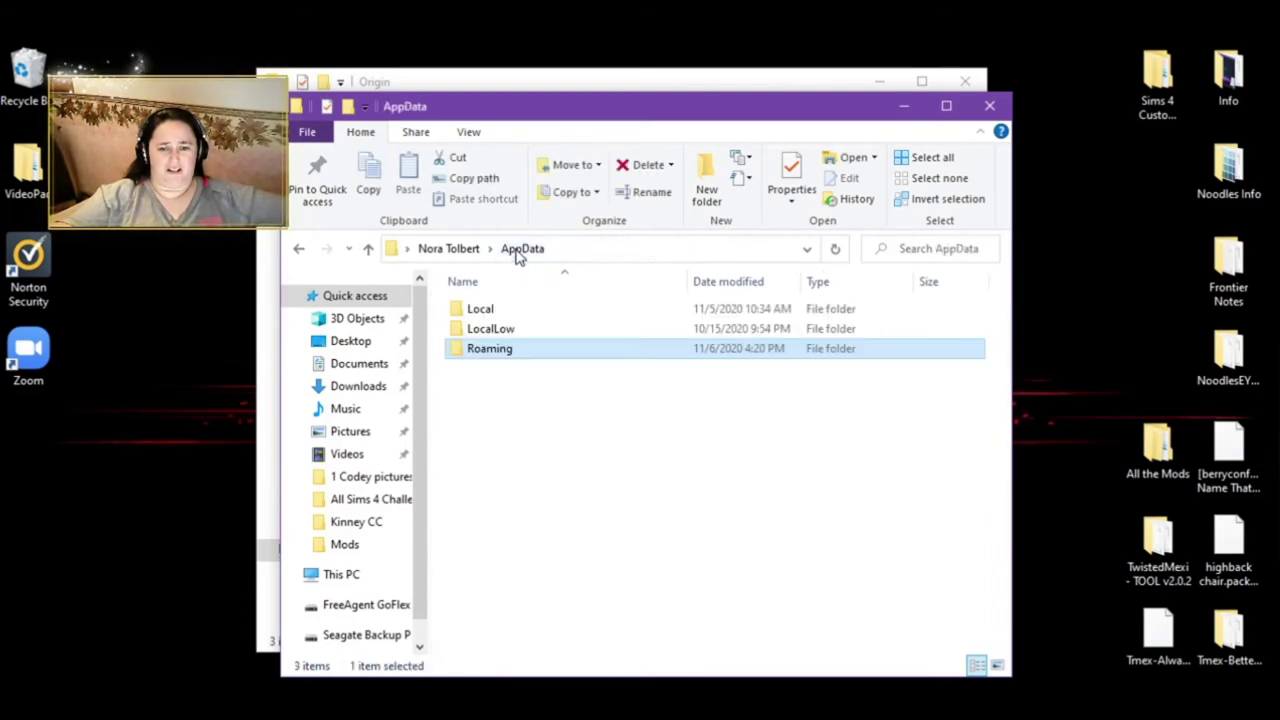
Step: Open the Local folder in AppData and try to delete its Origin folder
double_click(527, 314)
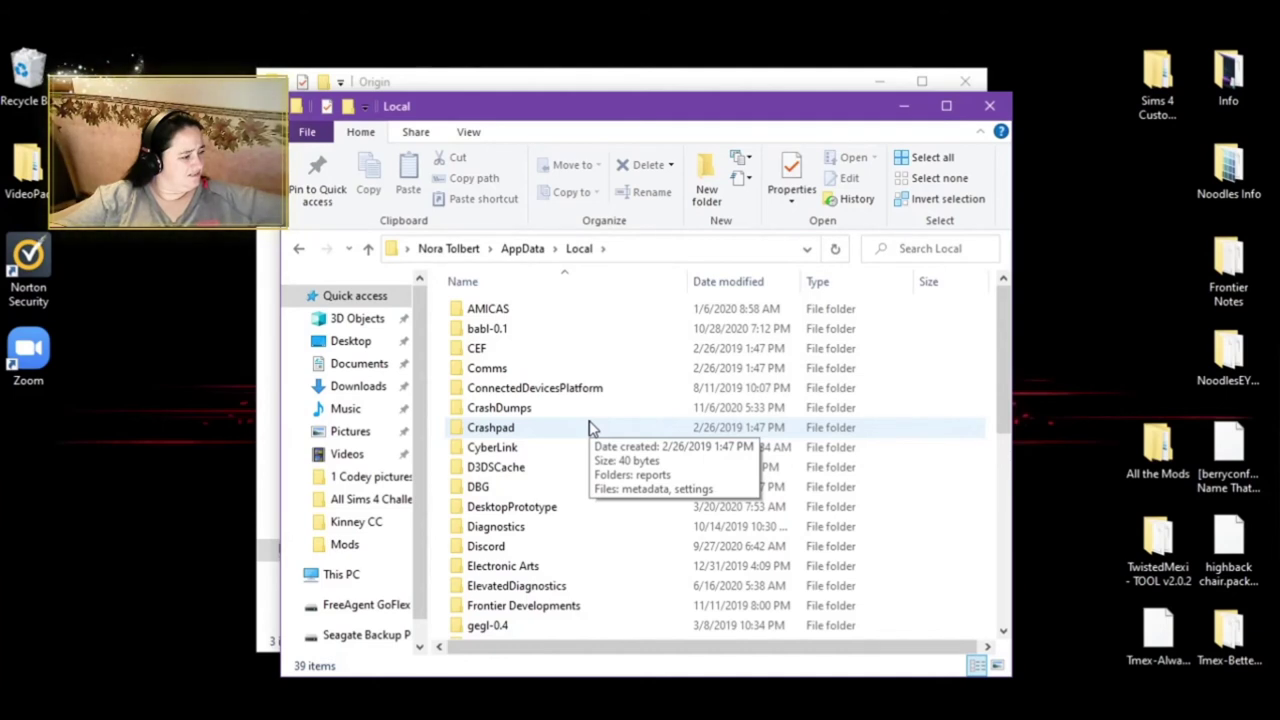
scroll(590, 428, down, 4)
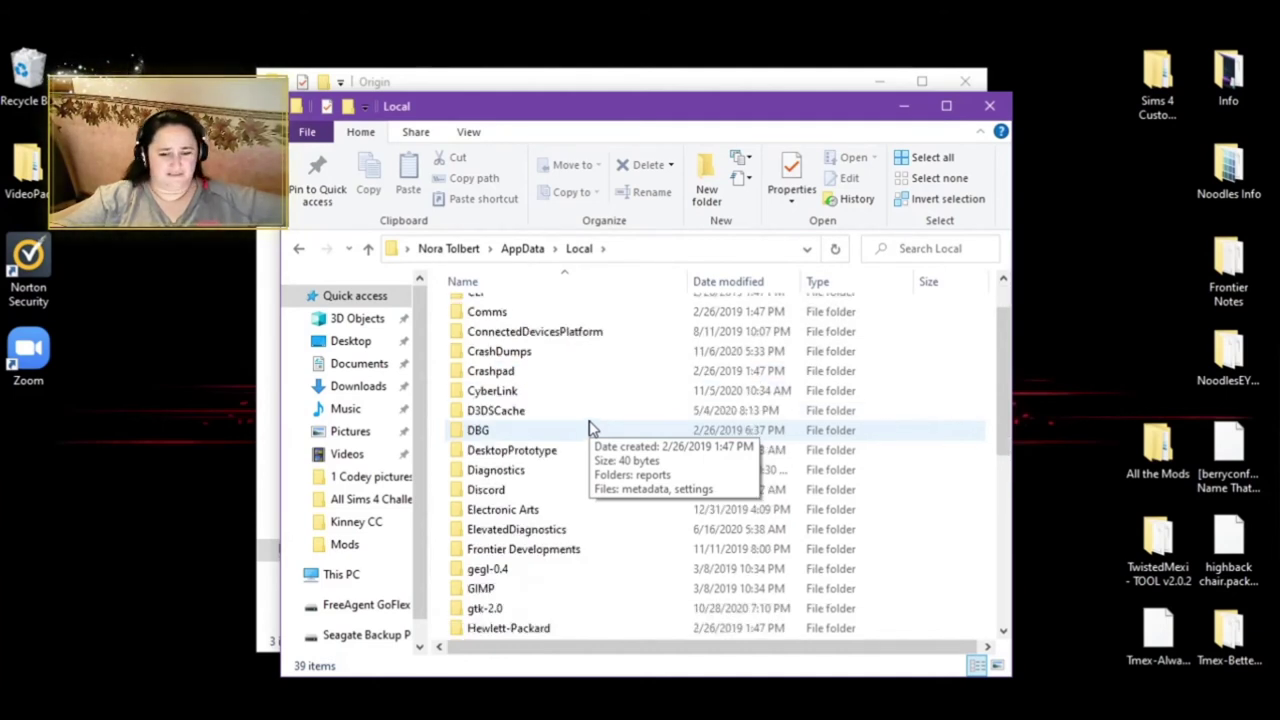
scroll(590, 428, down, 2)
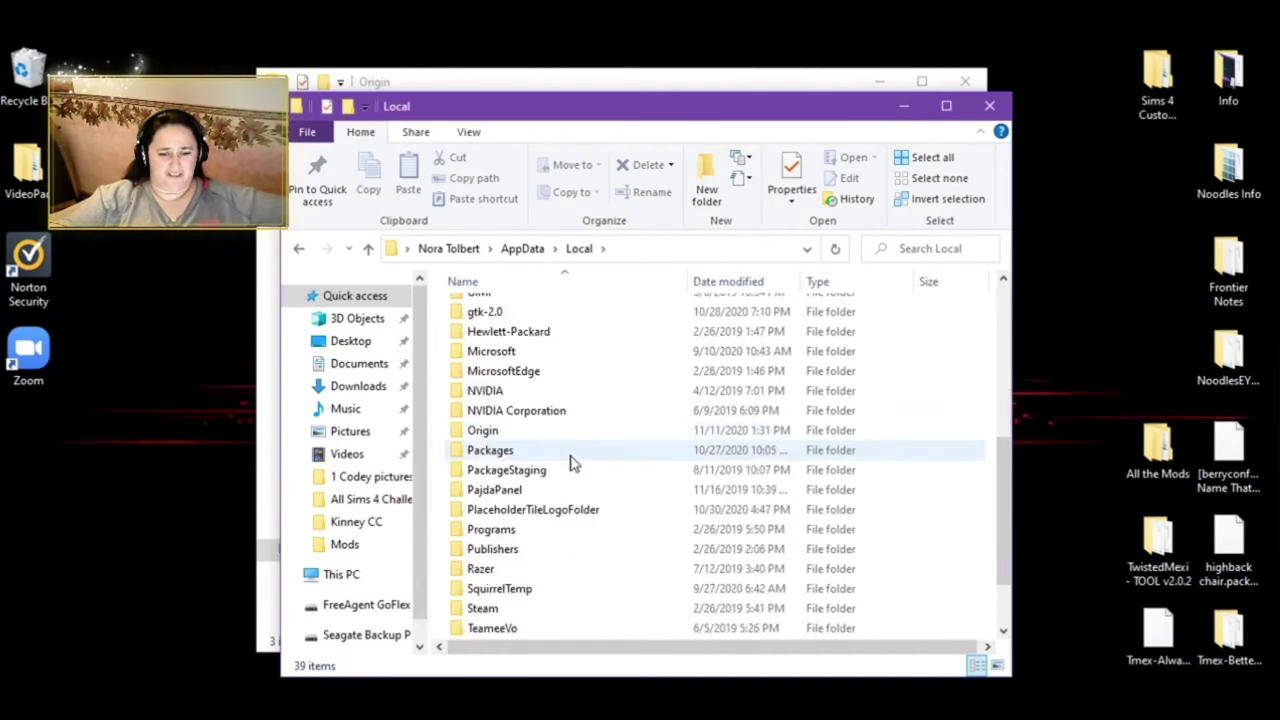
right_click(569, 438)
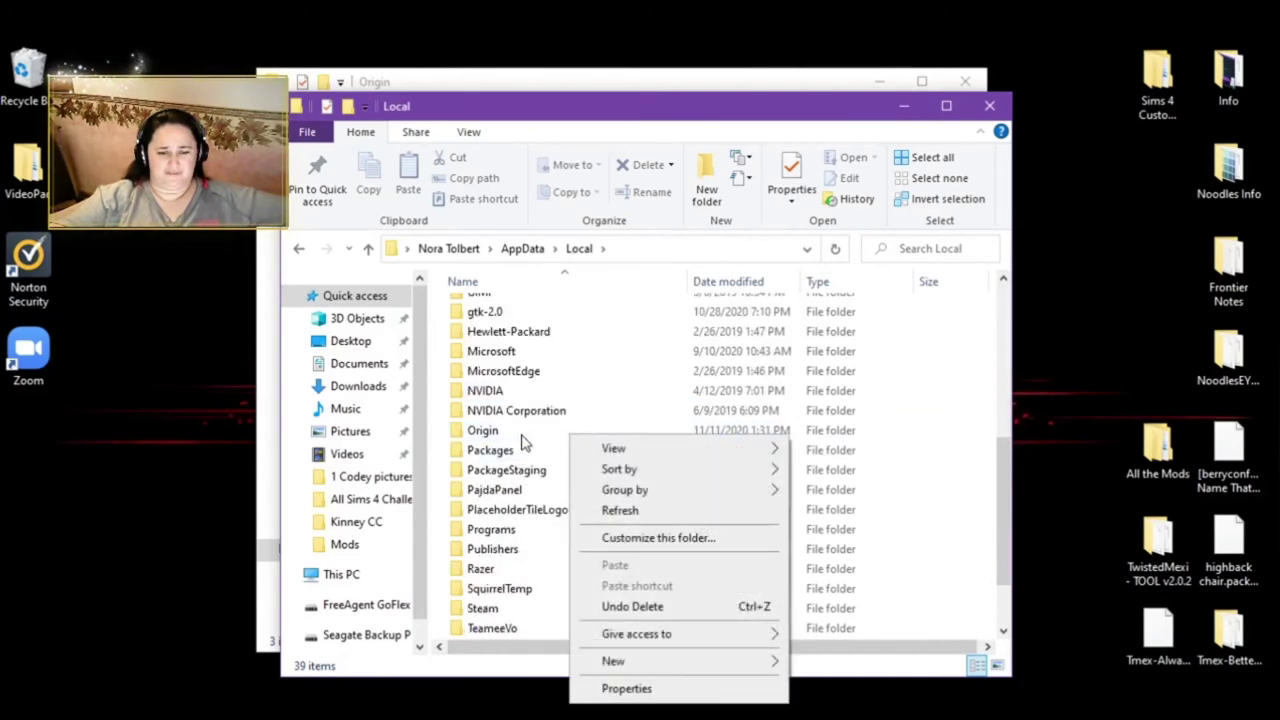
click(522, 432)
right_click(538, 432)
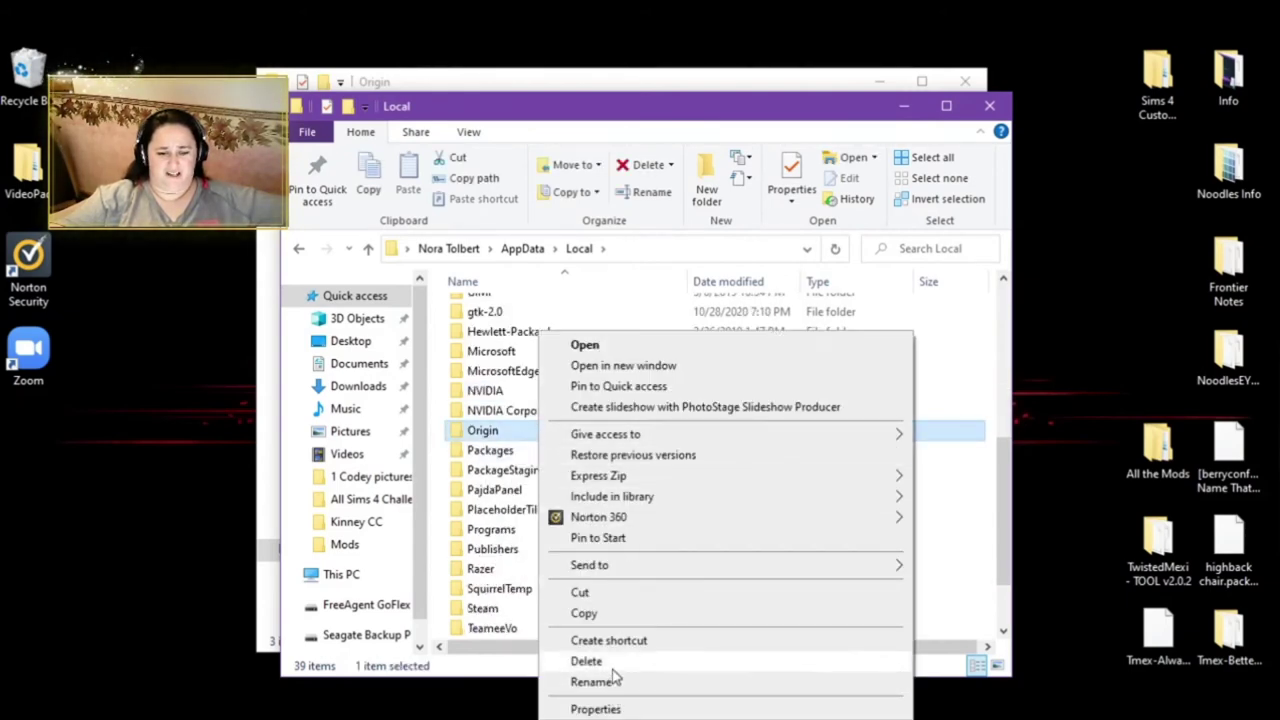
click(612, 662)
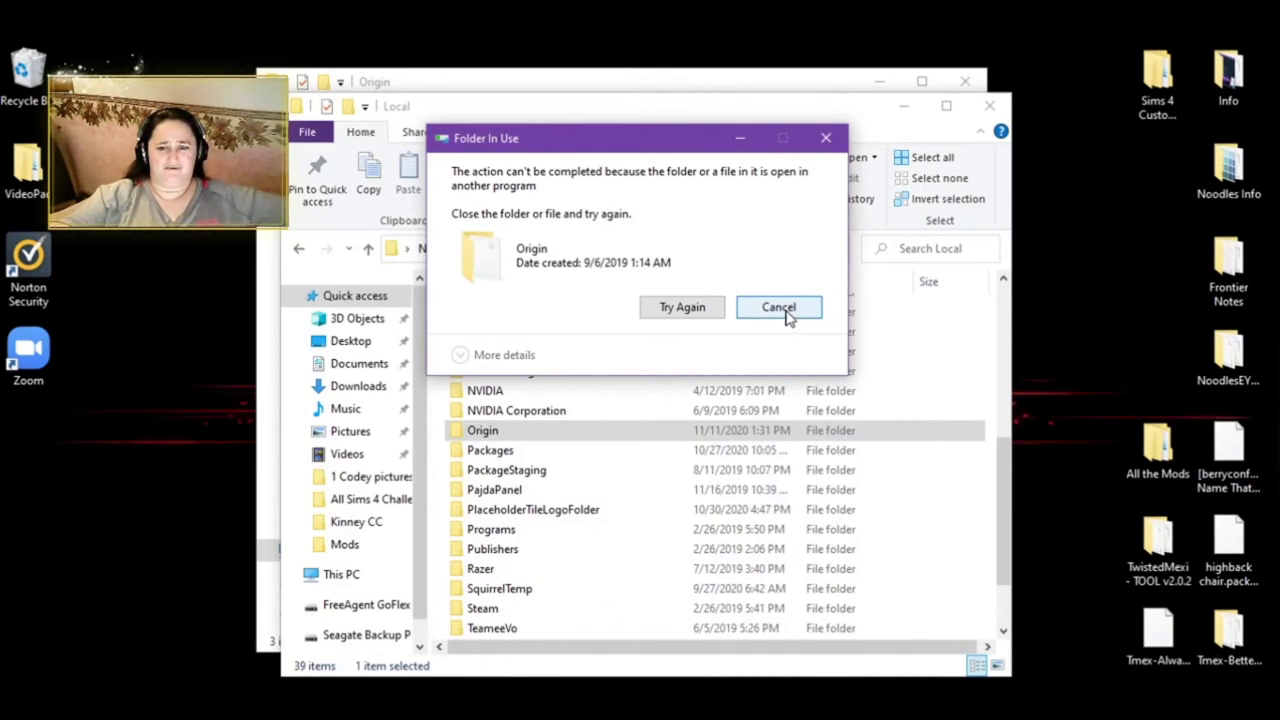
click(825, 137)
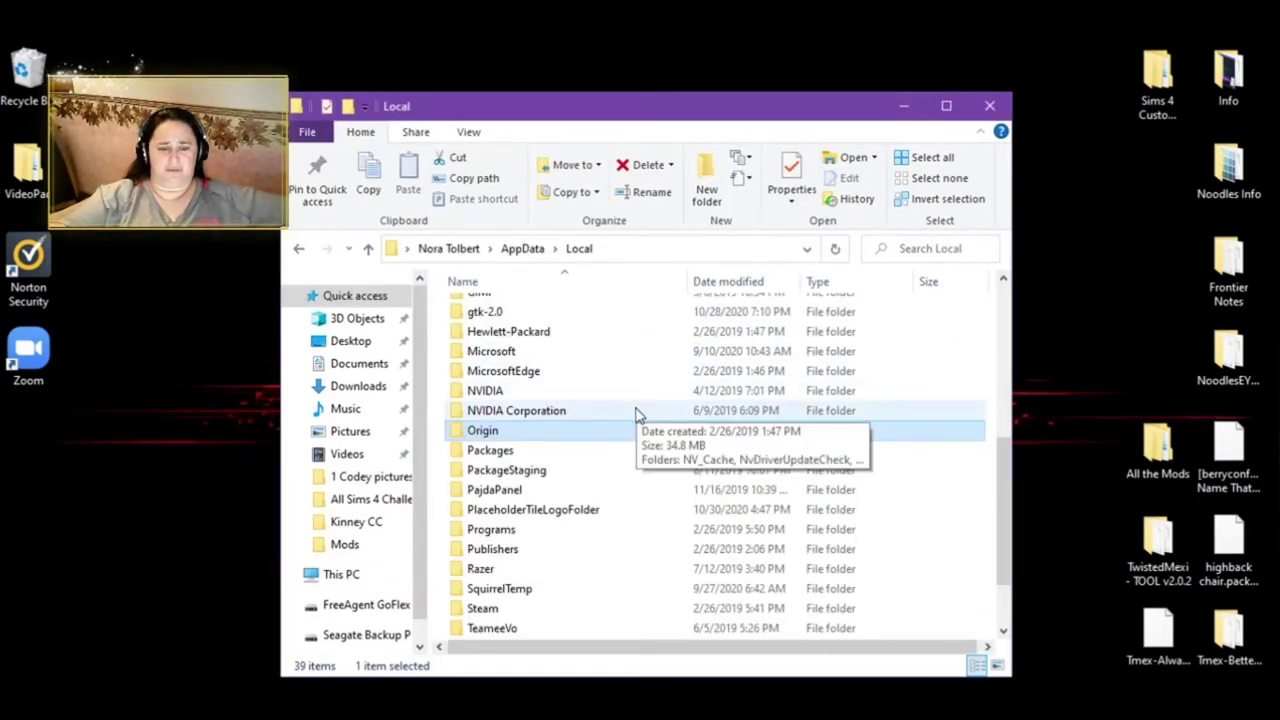
Step: Try again to delete the Origin folder from Local, cancelling the removal
right_click(590, 432)
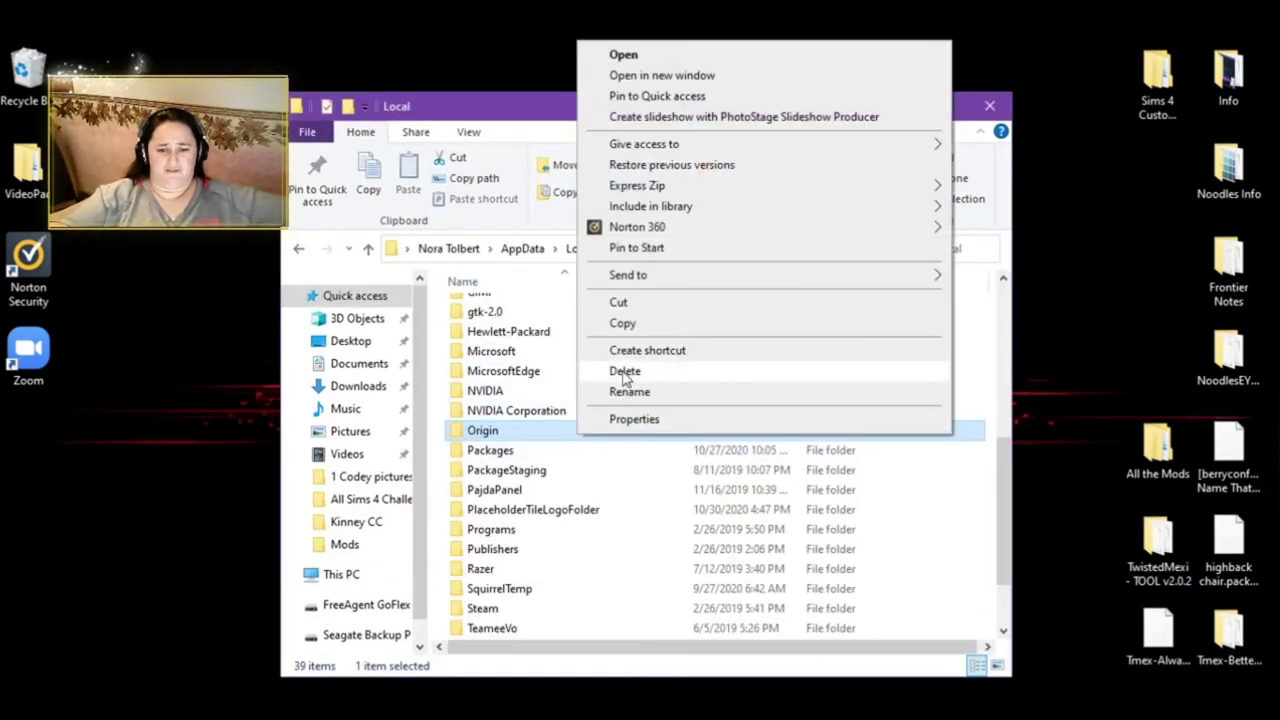
click(626, 372)
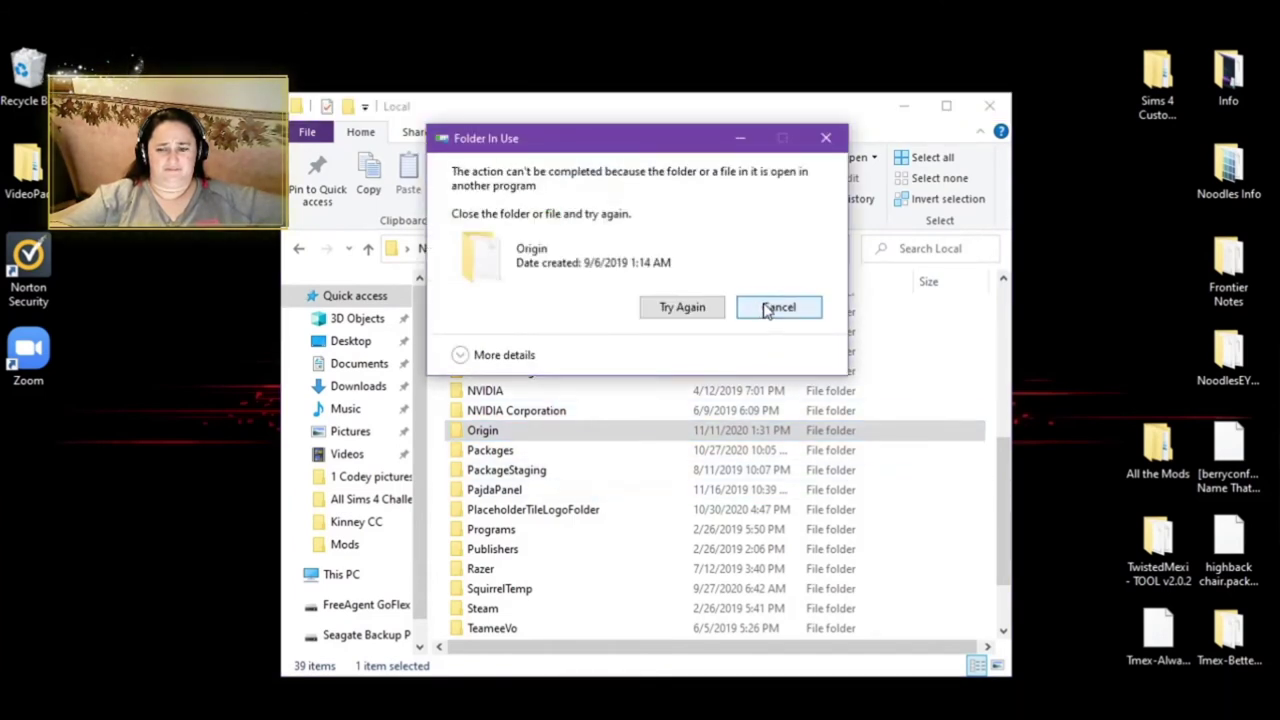
click(766, 309)
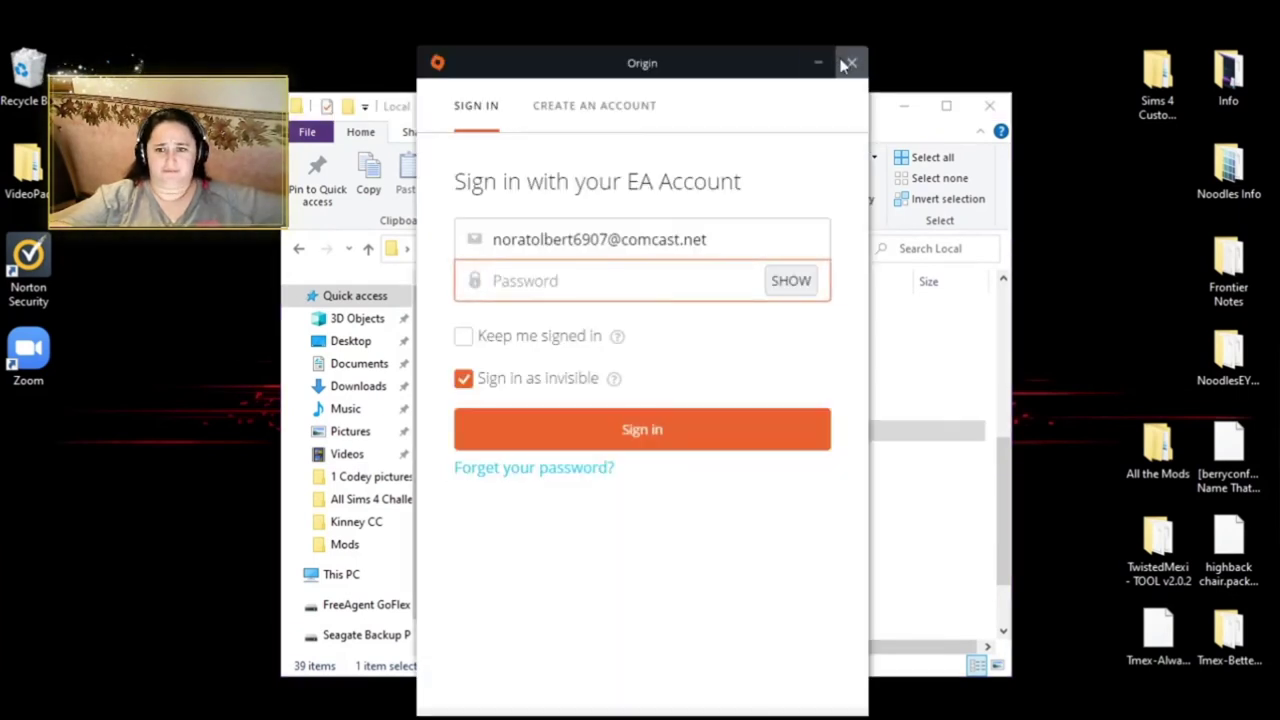
Step: Close the Origin sign-in window and Task Manager, and delete the Origin folder from Local
click(850, 63)
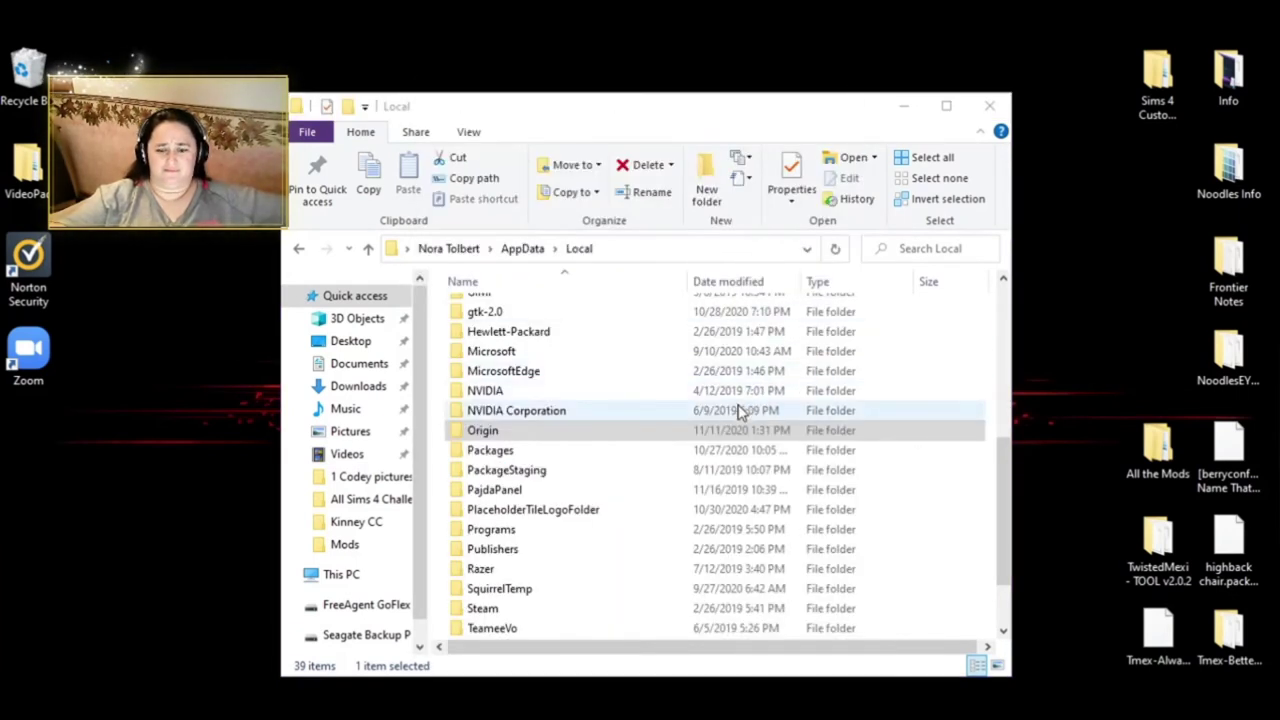
click(727, 430)
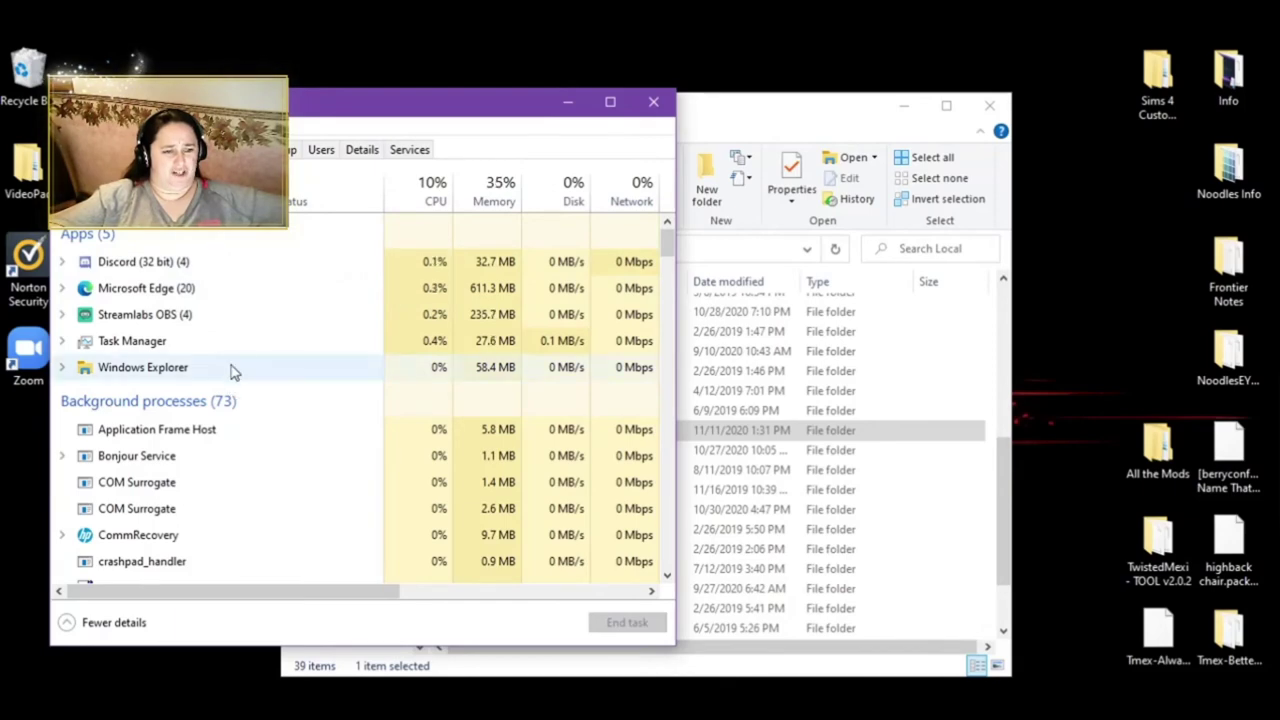
click(653, 102)
right_click(558, 440)
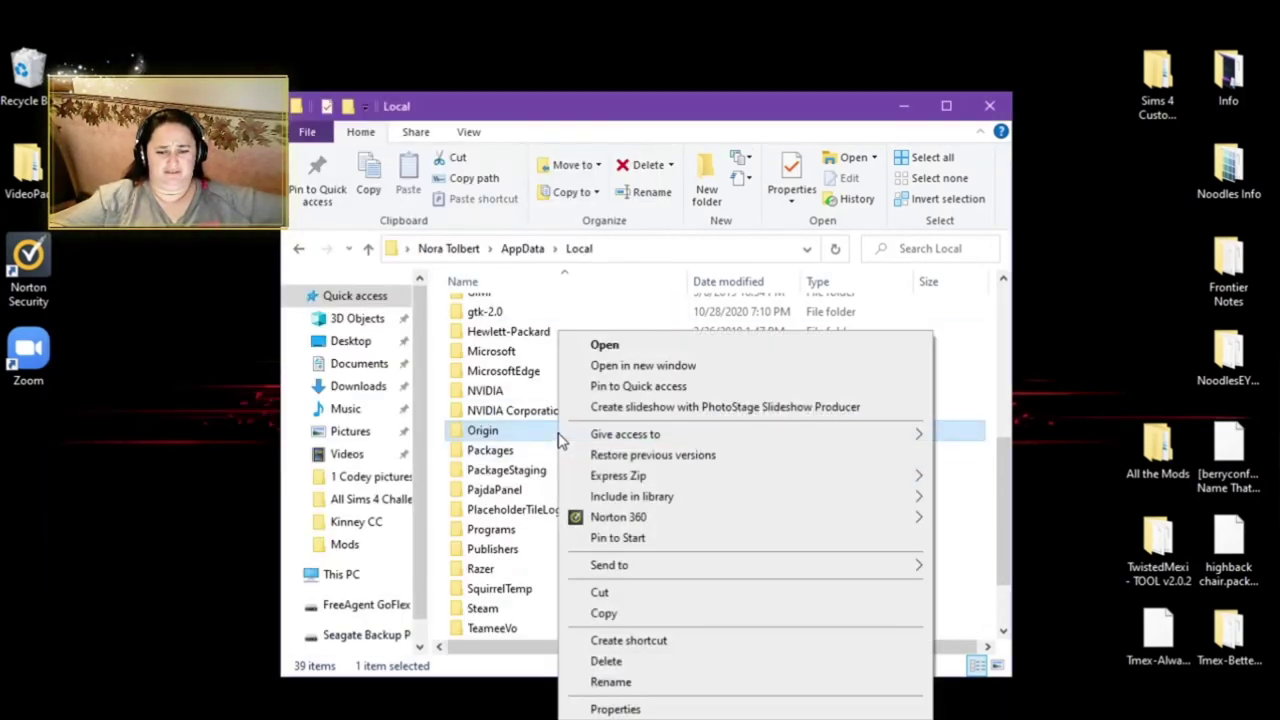
click(607, 660)
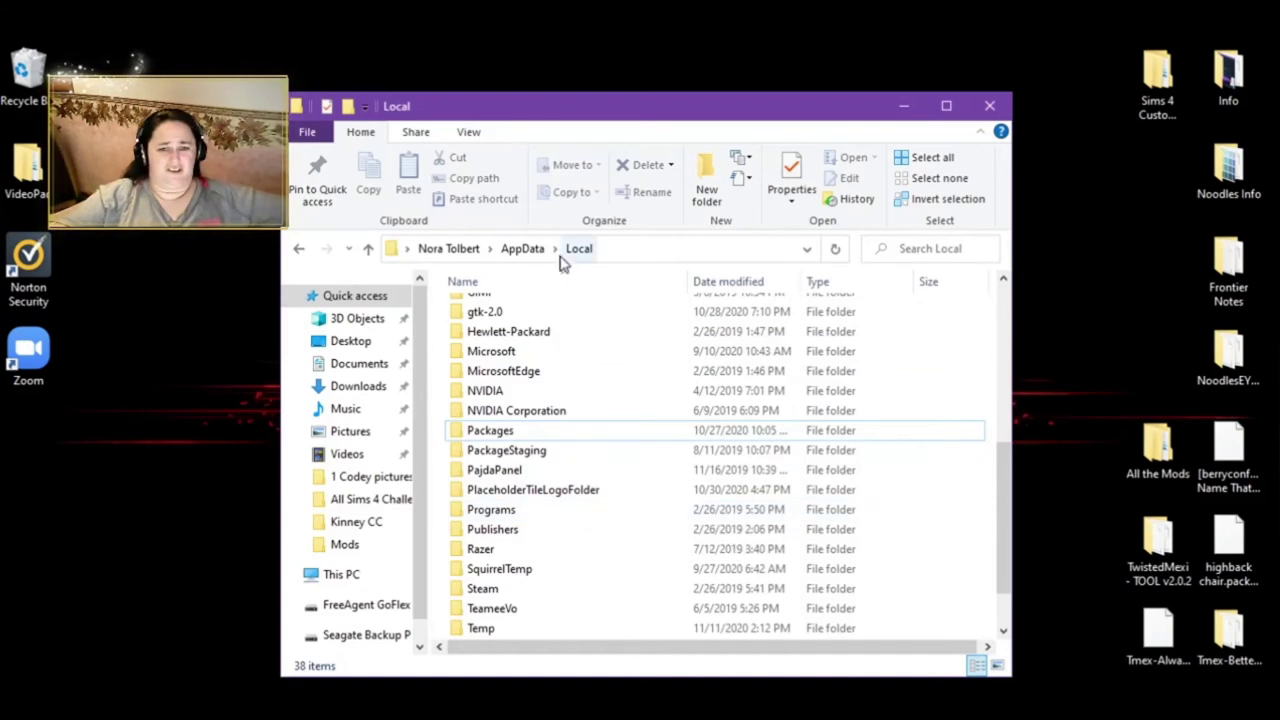
Step: Delete the Origin folder from AppData's Roaming folder and close the File Explorer window
click(524, 250)
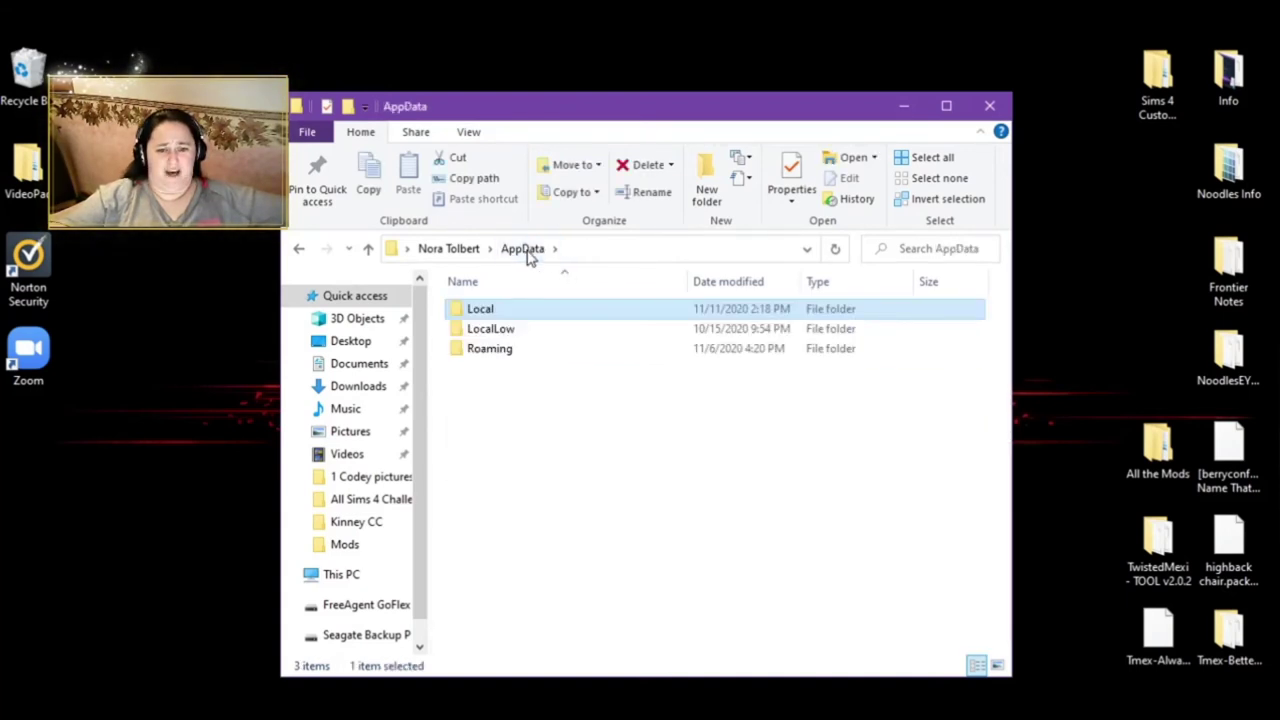
click(526, 356)
double_click(526, 356)
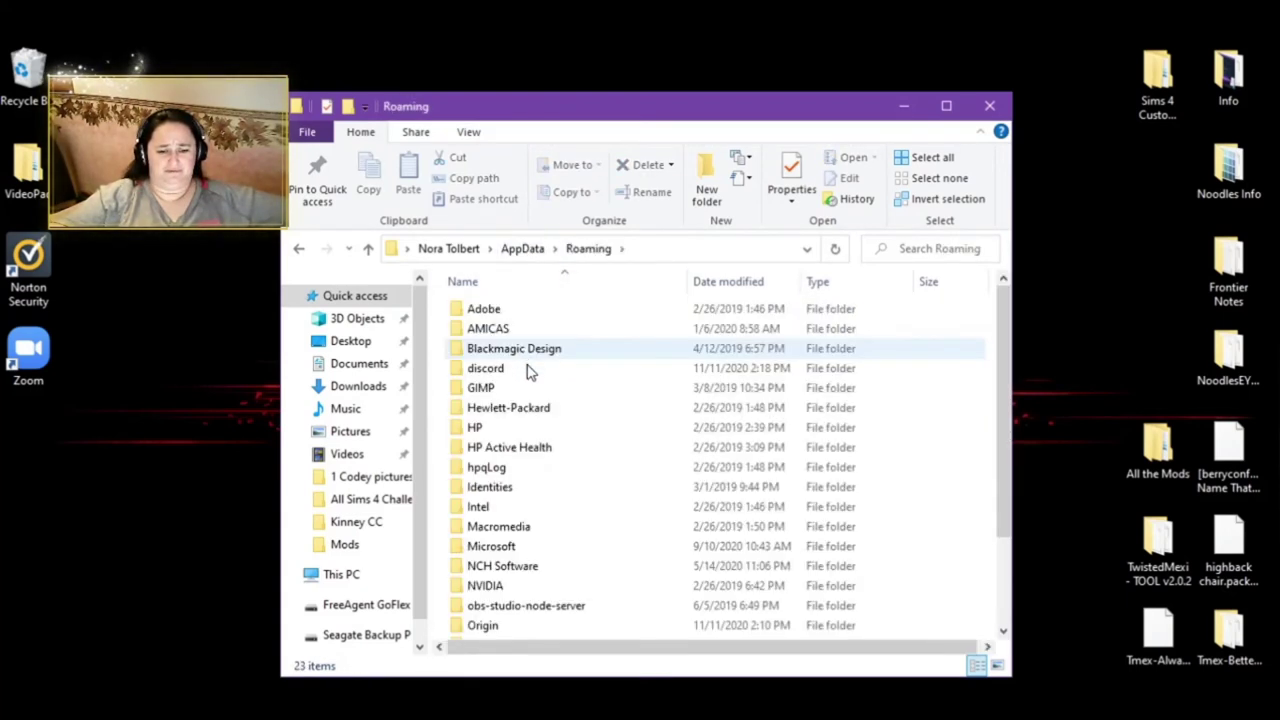
scroll(529, 377, down, 2)
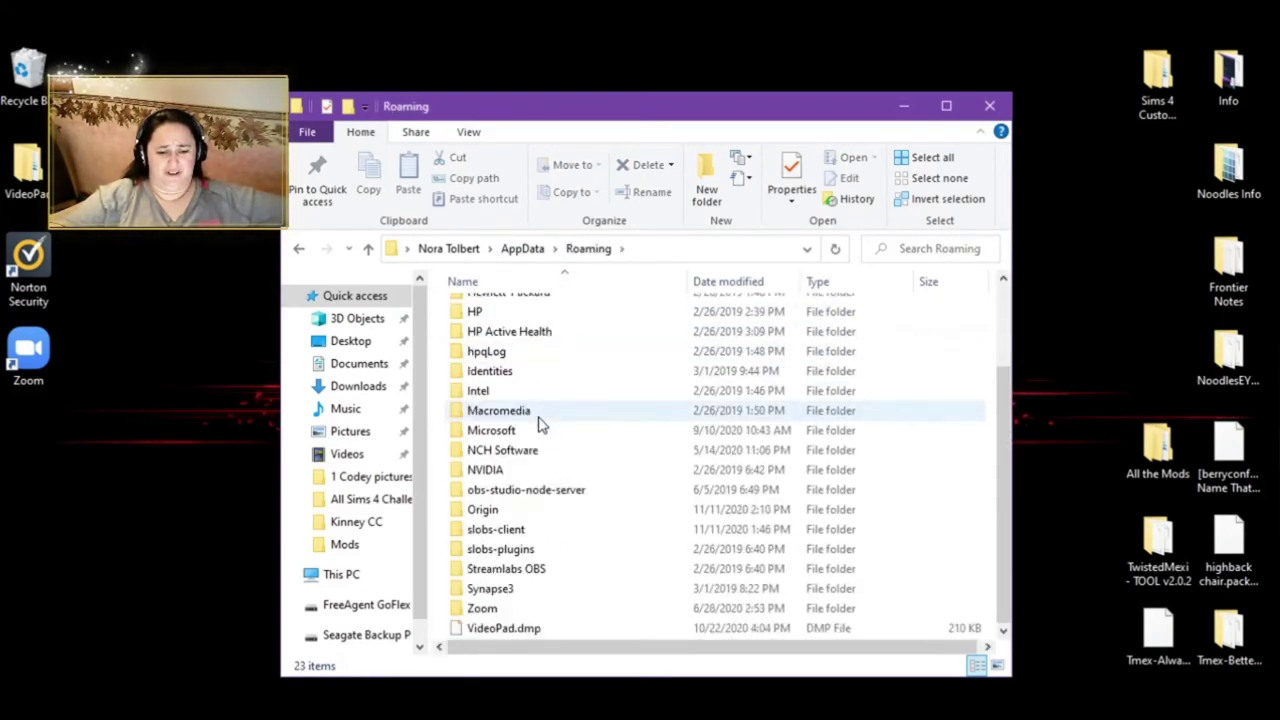
click(518, 510)
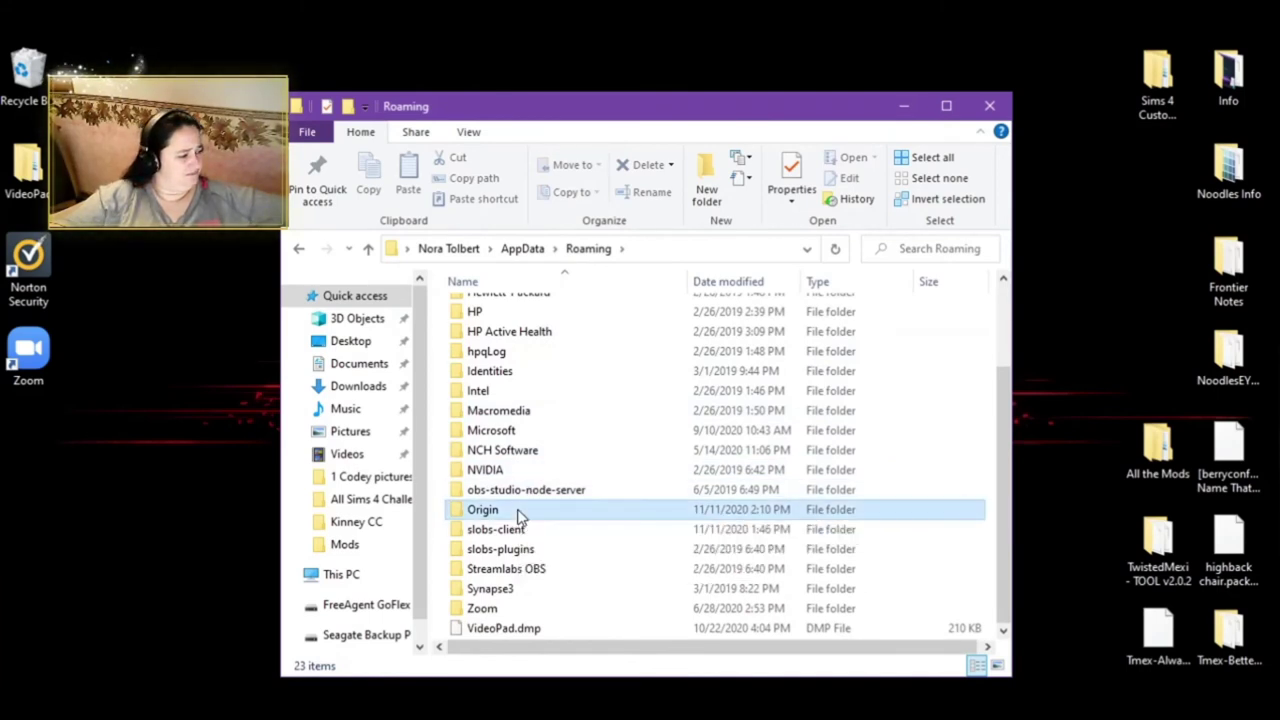
right_click(518, 512)
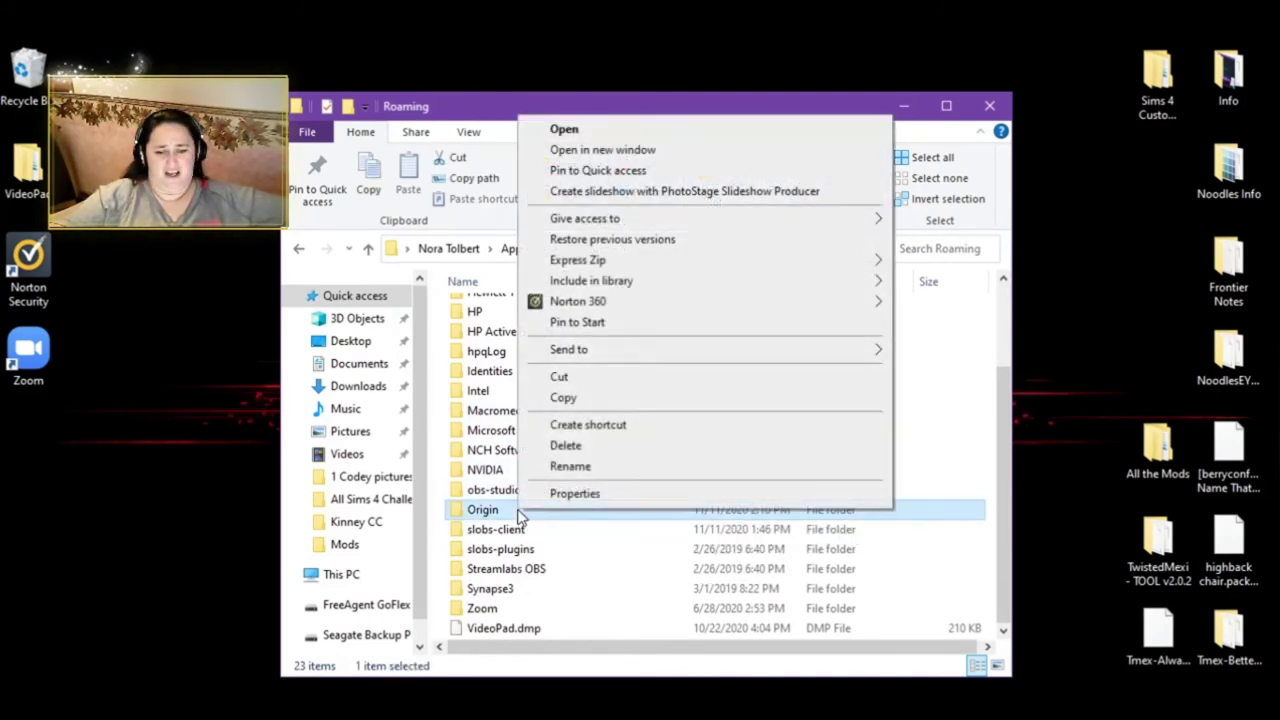
click(567, 448)
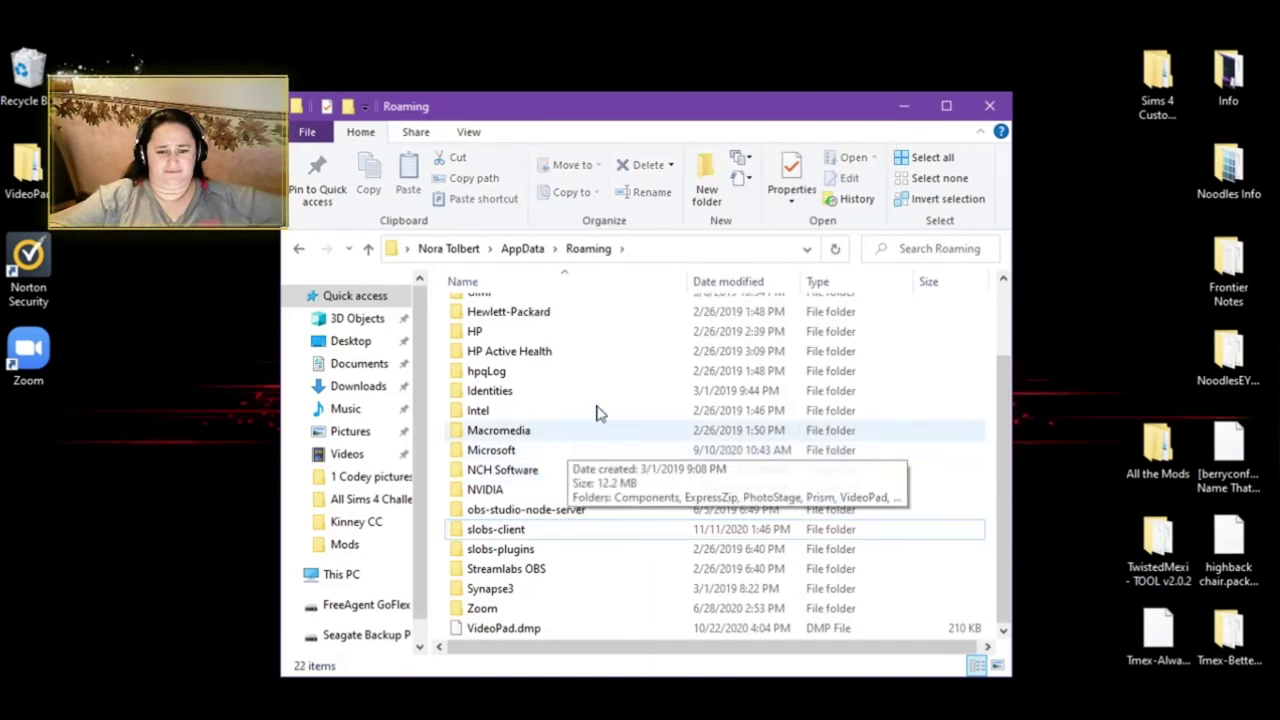
click(988, 107)
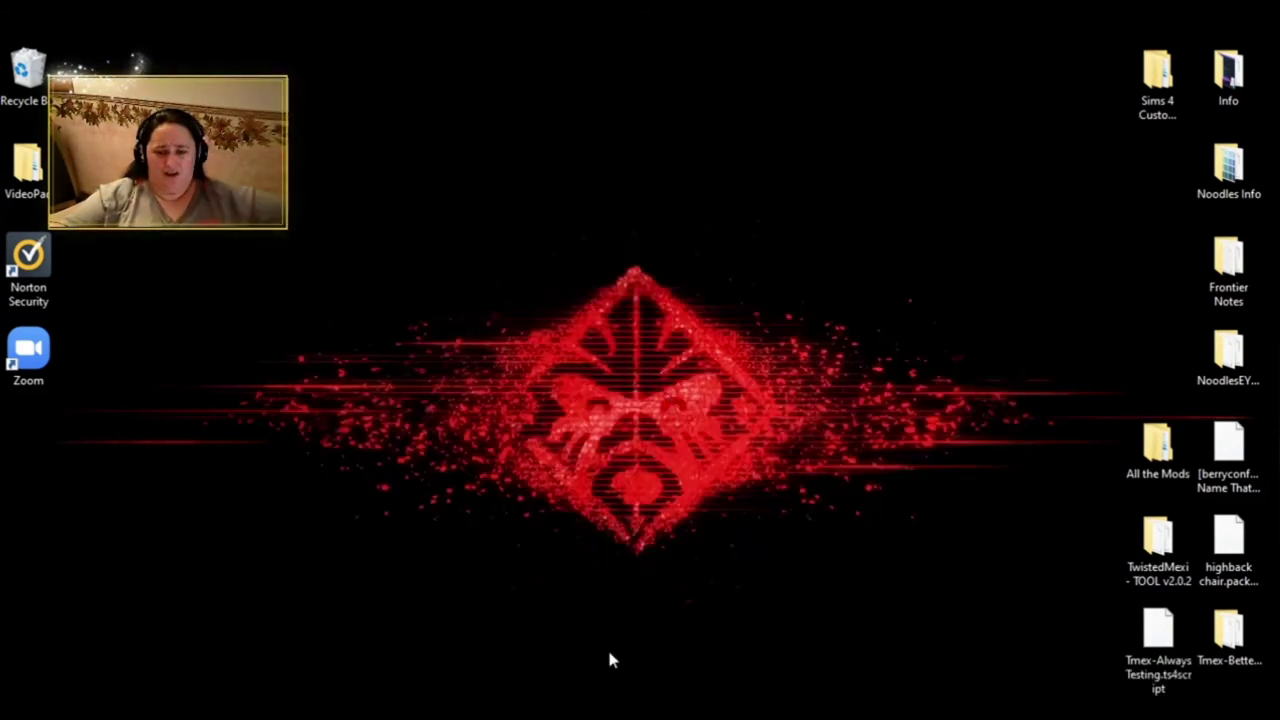
Step: Launch The Sims 4 from the game library in Origin and dismiss the game update and Mods Disabled notices
key(super)
click(860, 338)
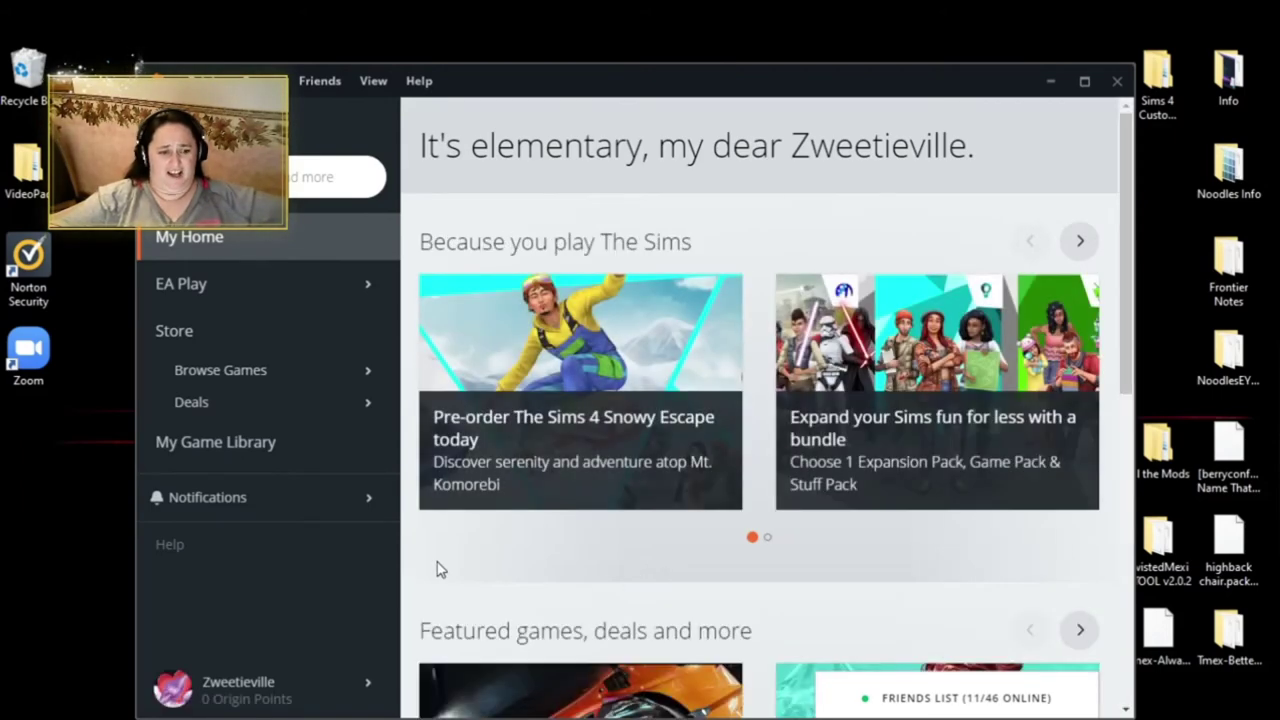
click(280, 457)
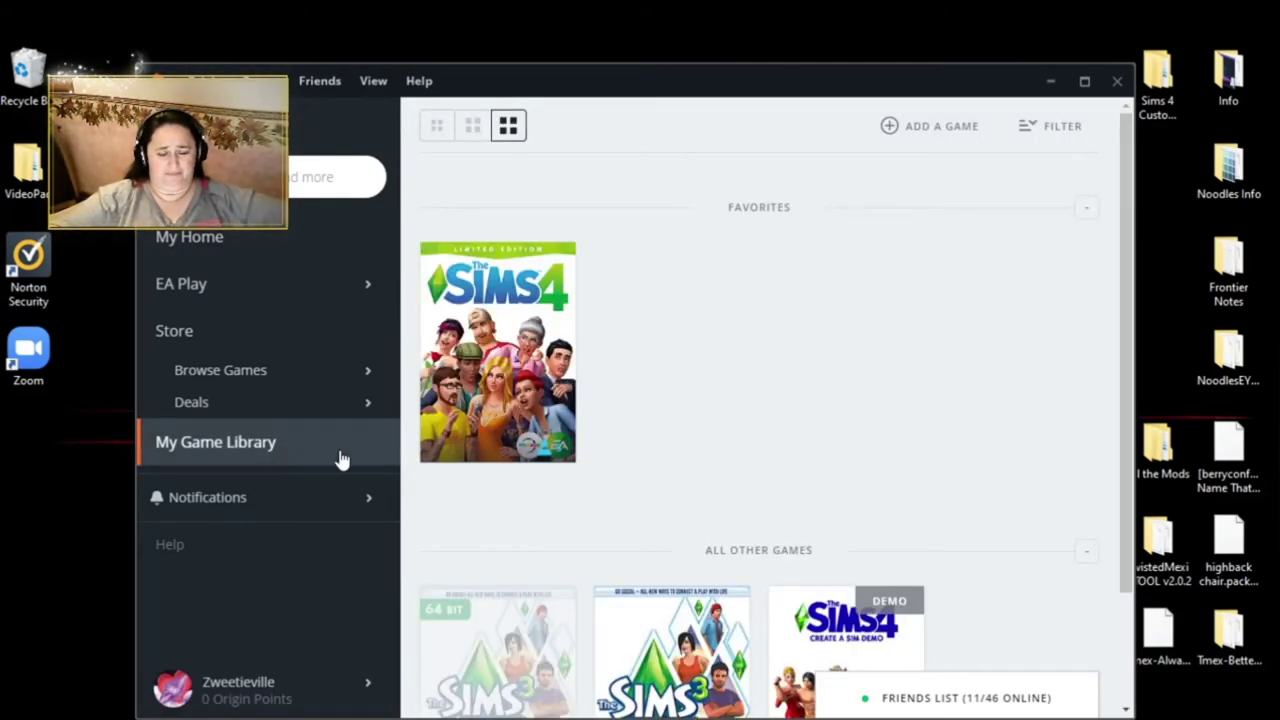
click(518, 362)
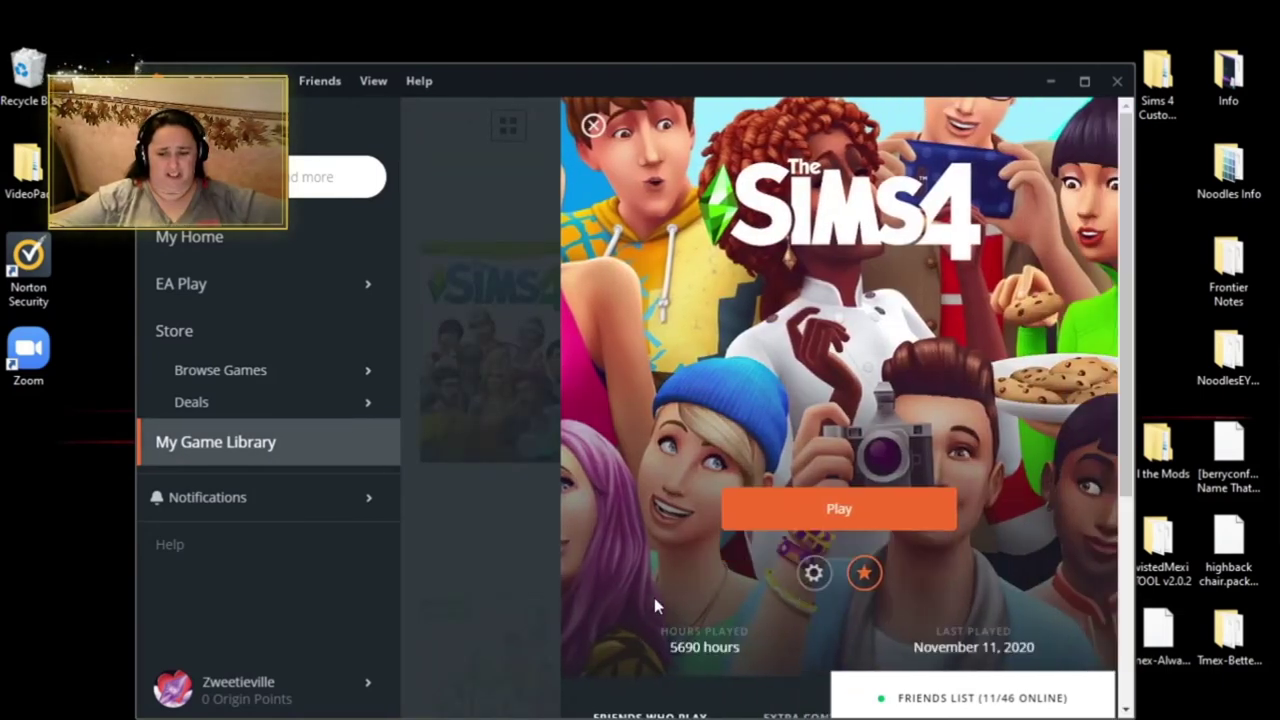
click(781, 521)
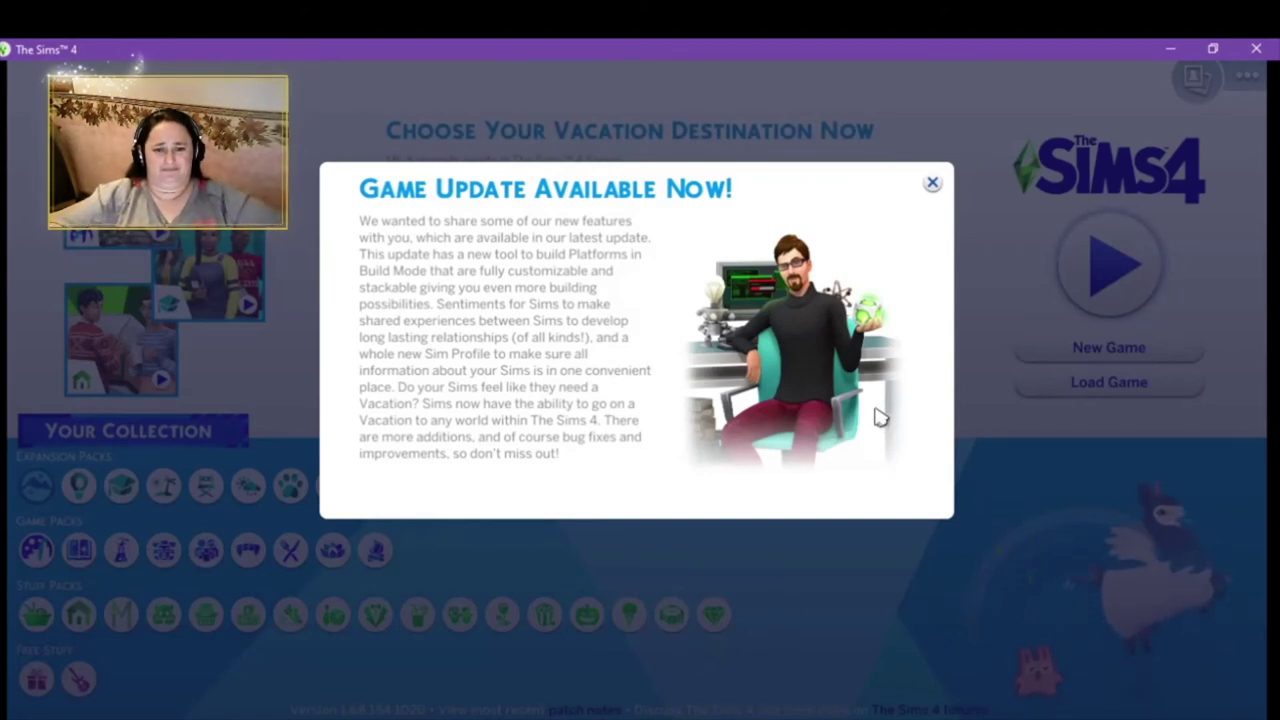
click(932, 183)
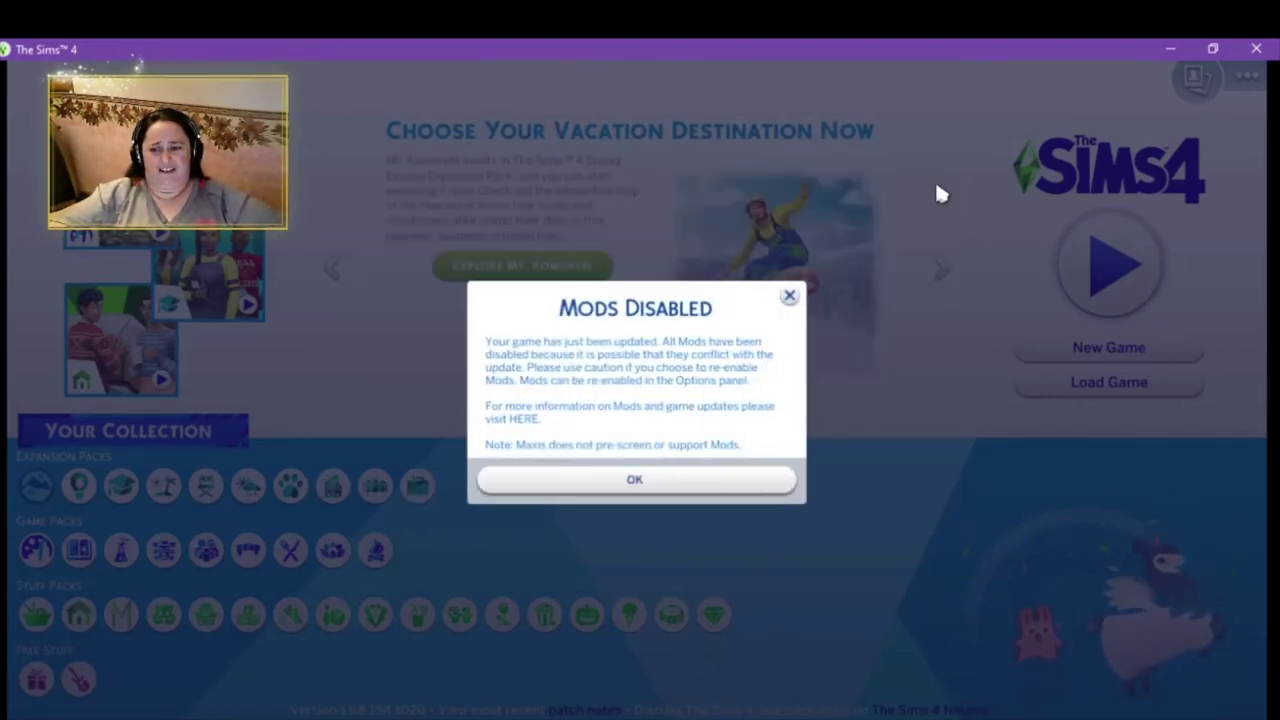
click(735, 481)
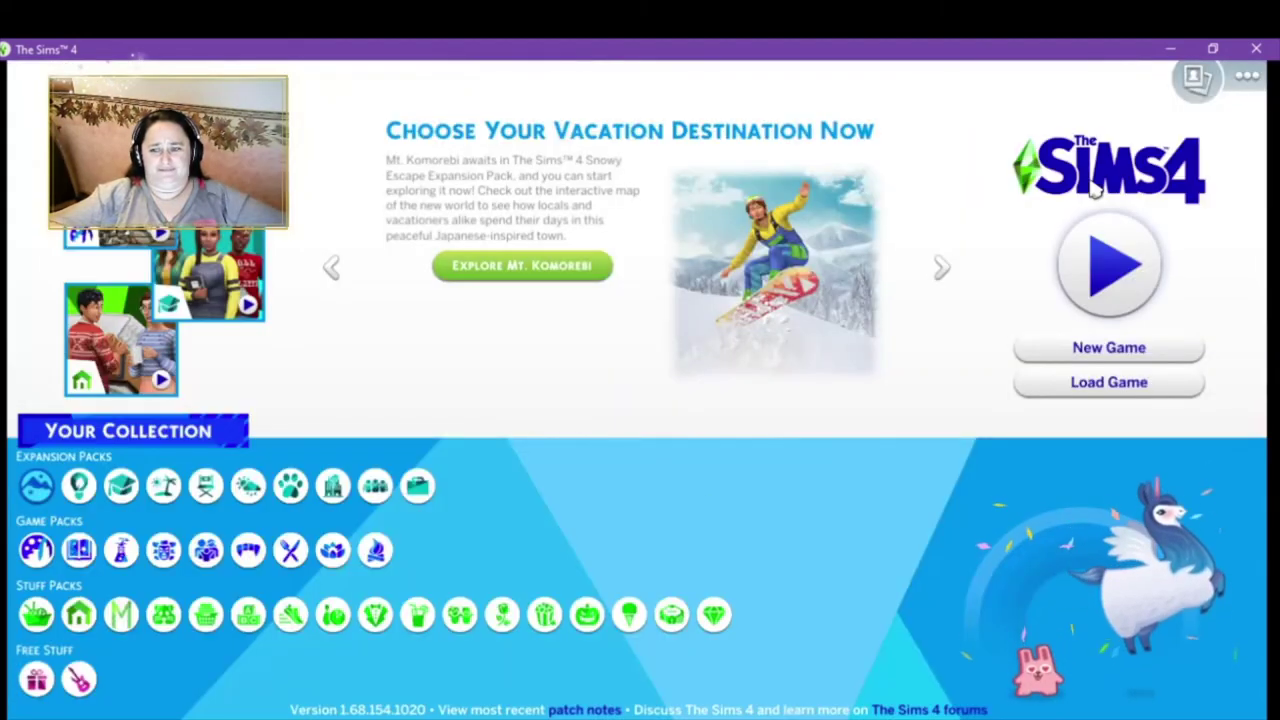
Step: Enable Custom Content and Mods and allow script mods in the Other game options, apply the changes and close the options
click(1246, 80)
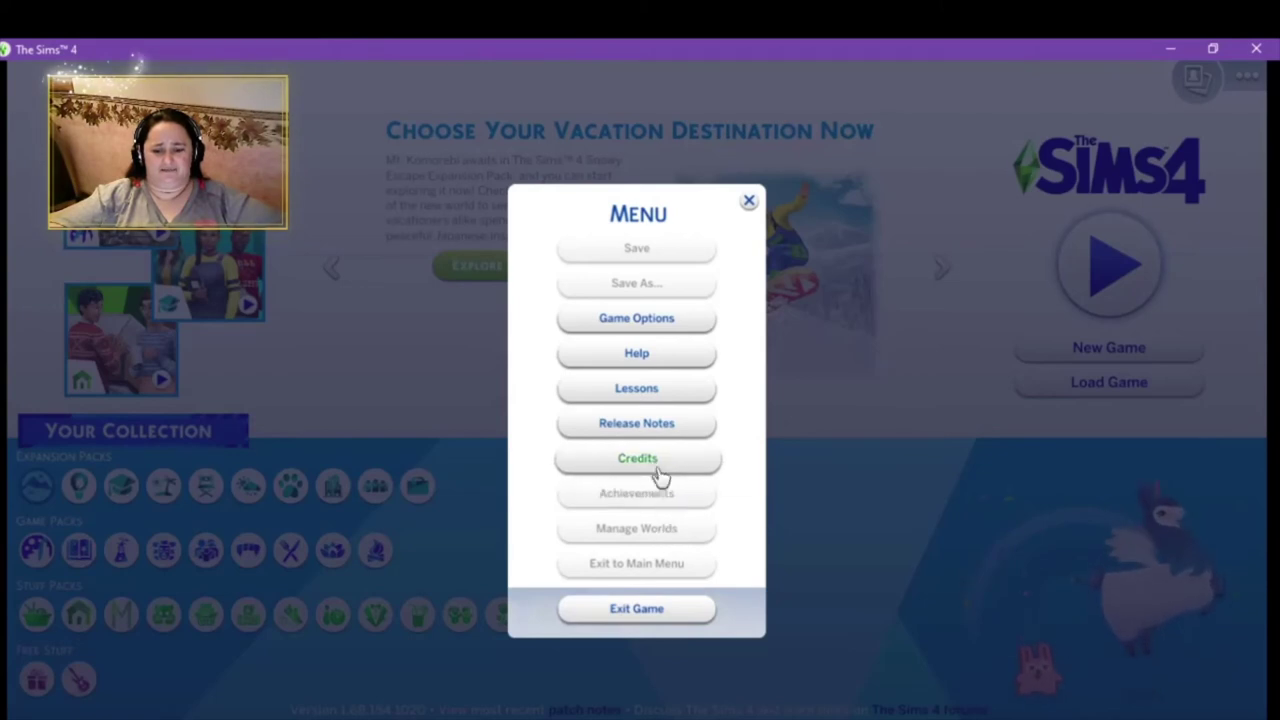
click(652, 320)
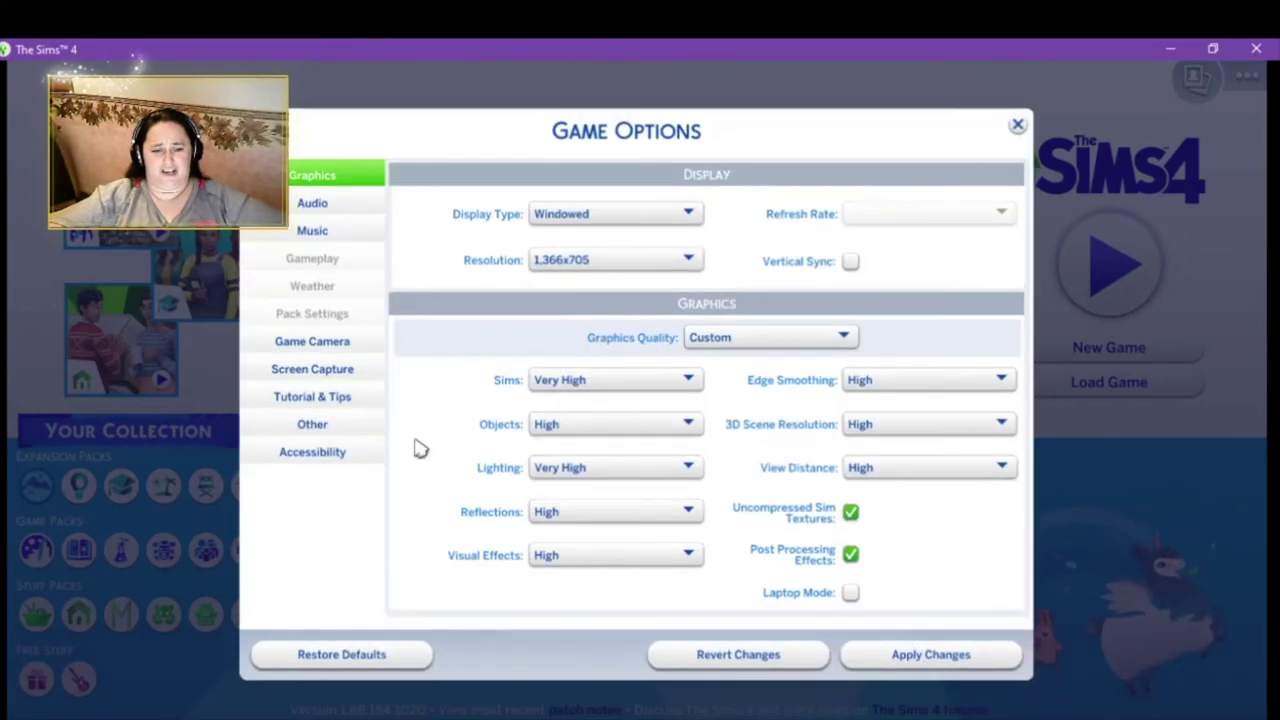
click(333, 436)
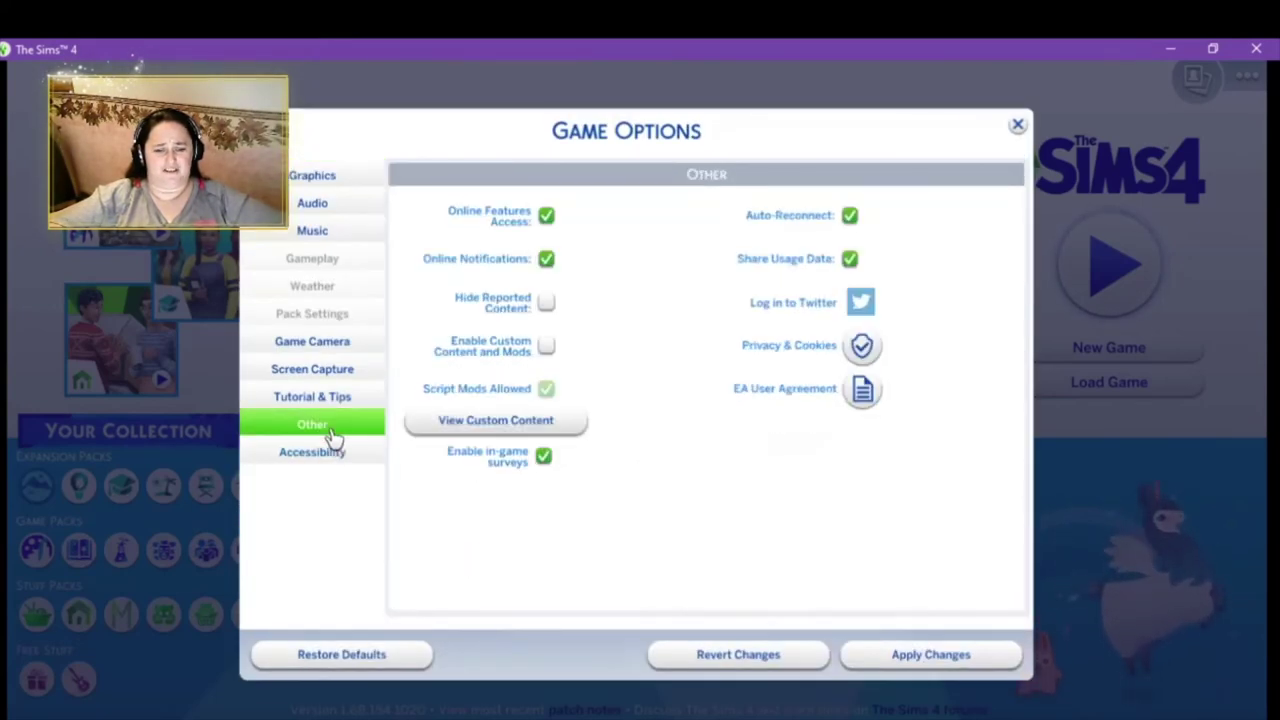
click(544, 350)
click(686, 450)
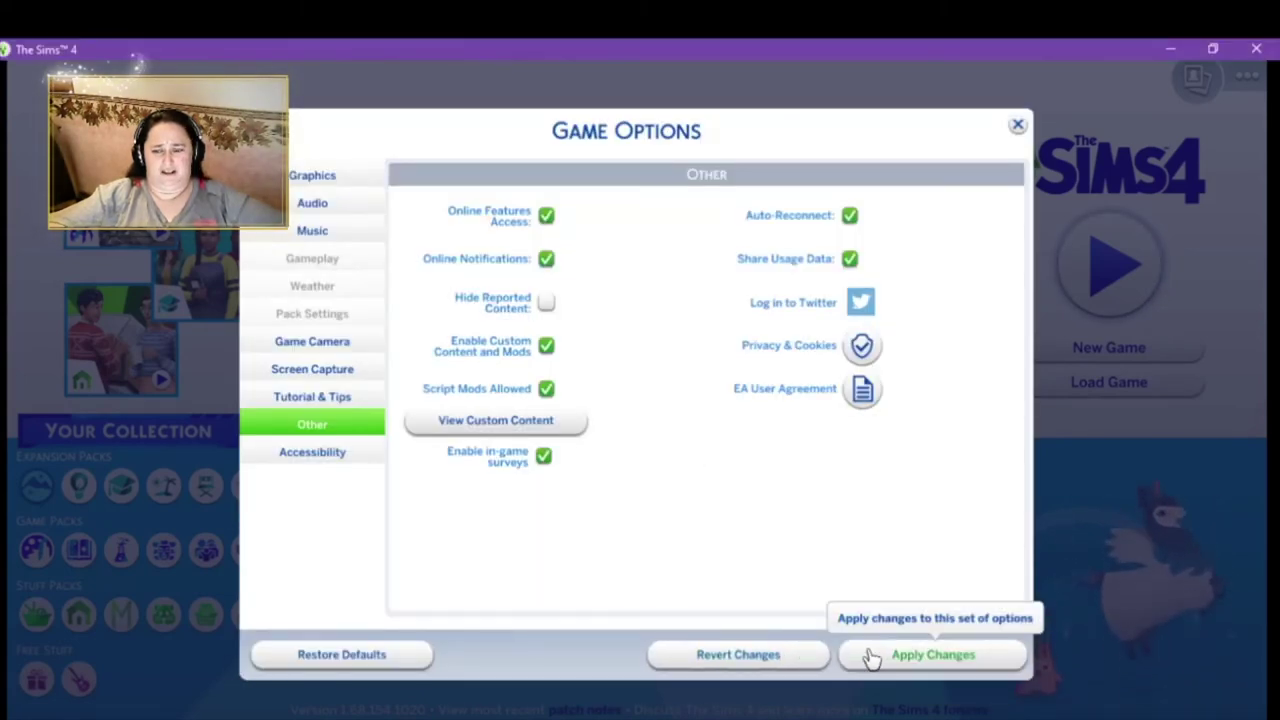
click(908, 660)
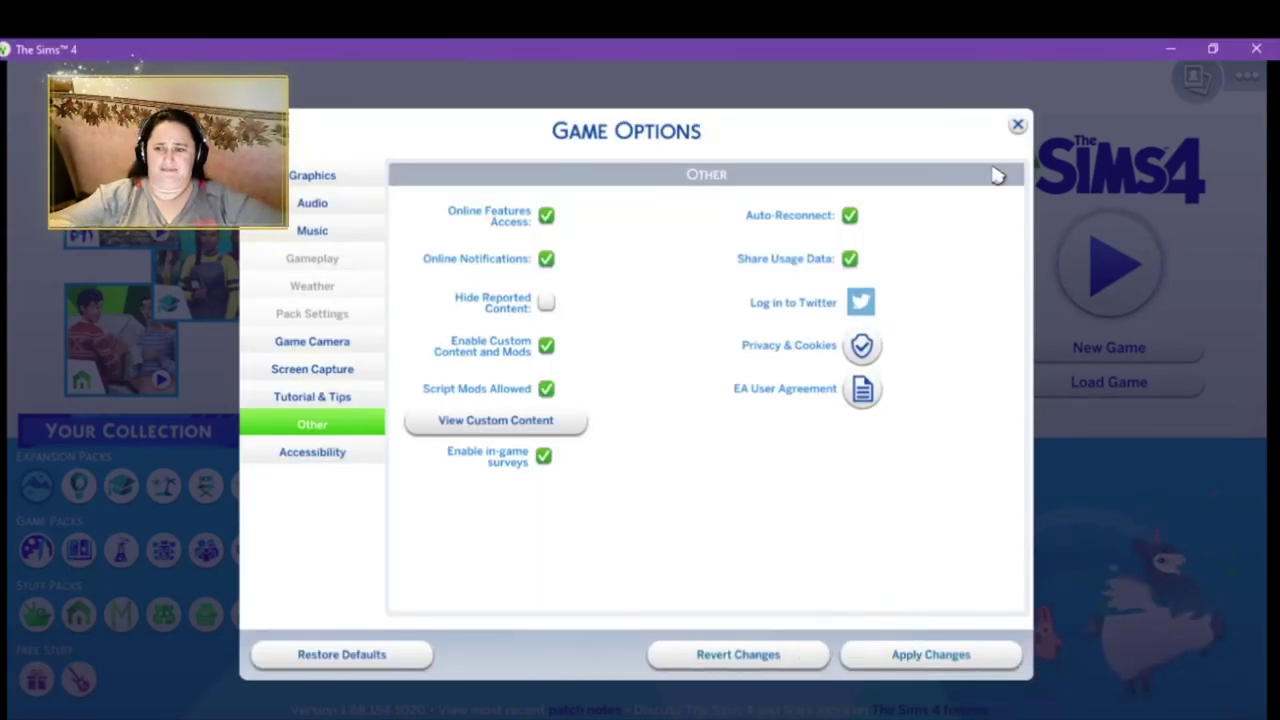
click(1018, 128)
click(750, 202)
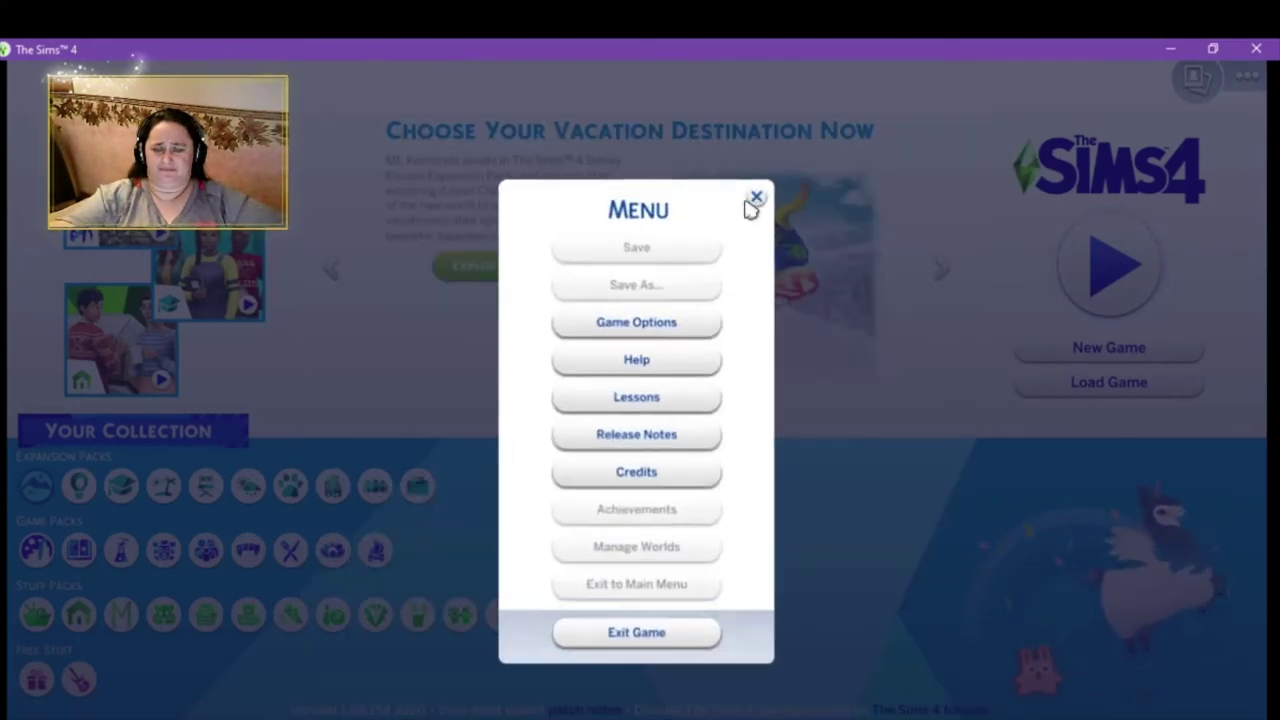
Step: Exit The Sims 4 from the main screen and confirm leaving the game
click(1247, 77)
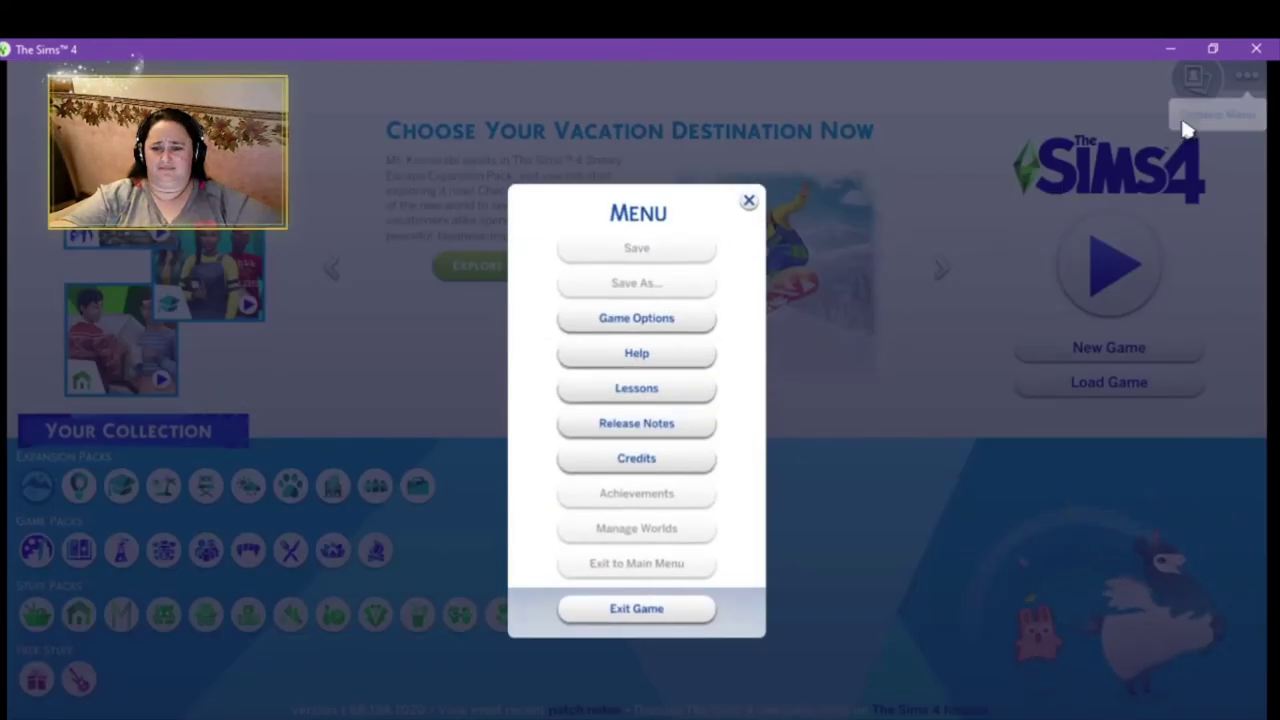
click(658, 614)
click(730, 443)
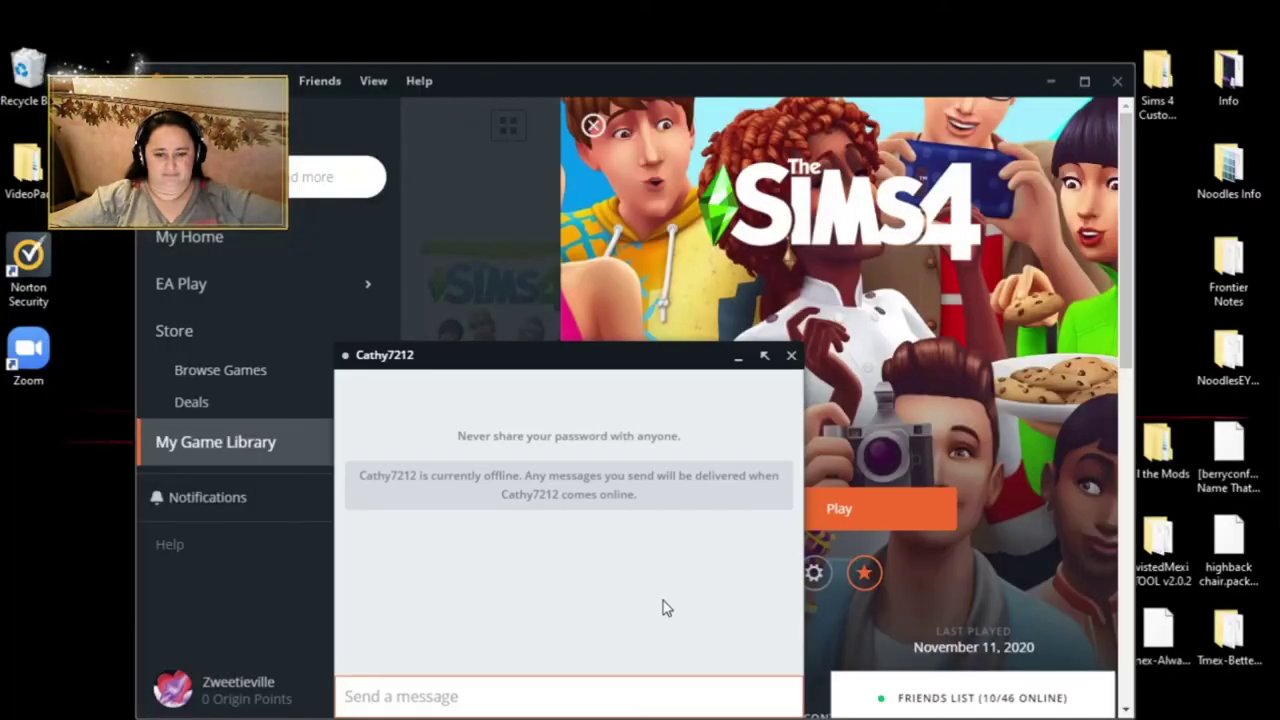
Step: Close the chat window, launch The Sims 4 from the Origin game library and dismiss the friend notification
click(791, 356)
click(815, 528)
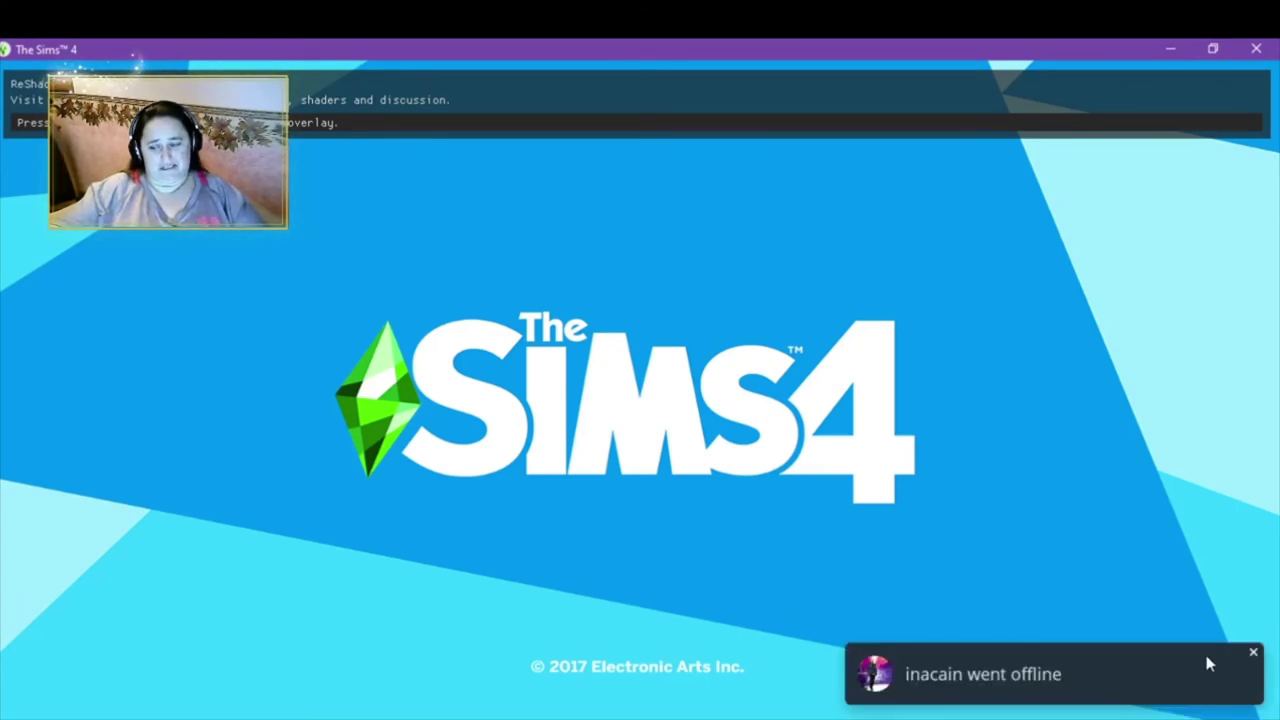
click(1252, 652)
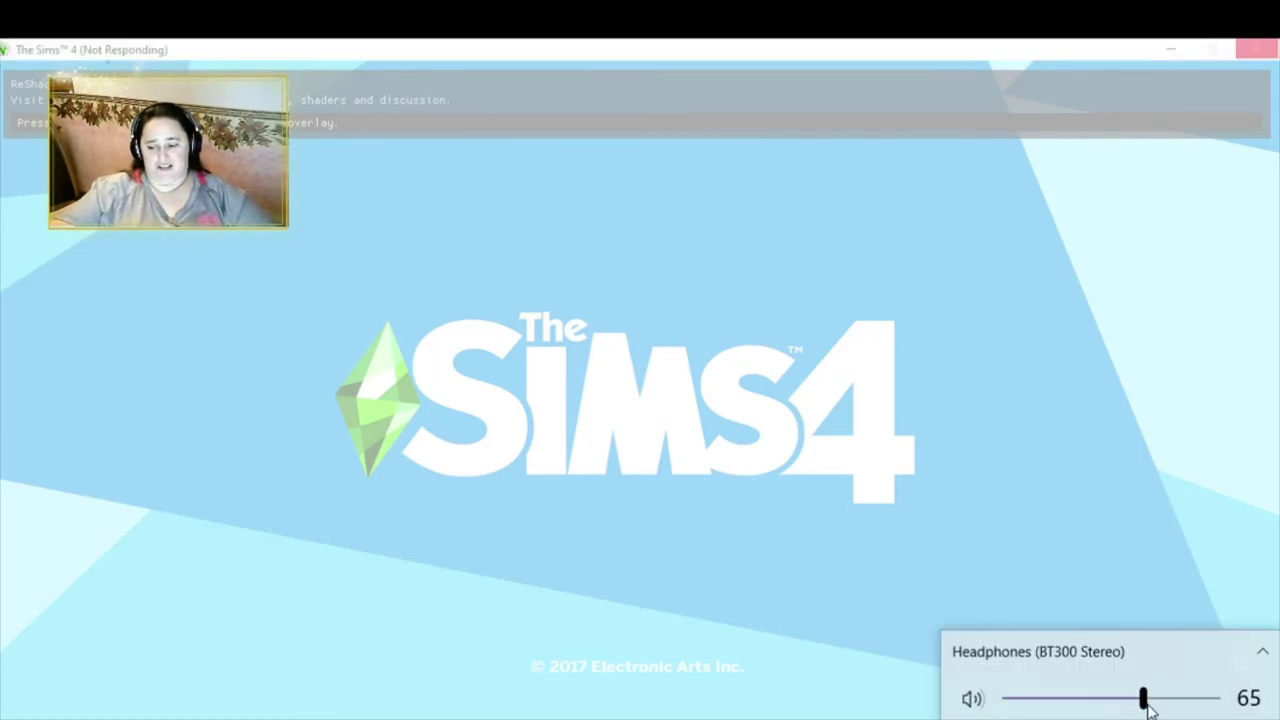
Step: Lower the headphone volume while the game loads and close the volume control
drag(1145, 700, 1083, 705)
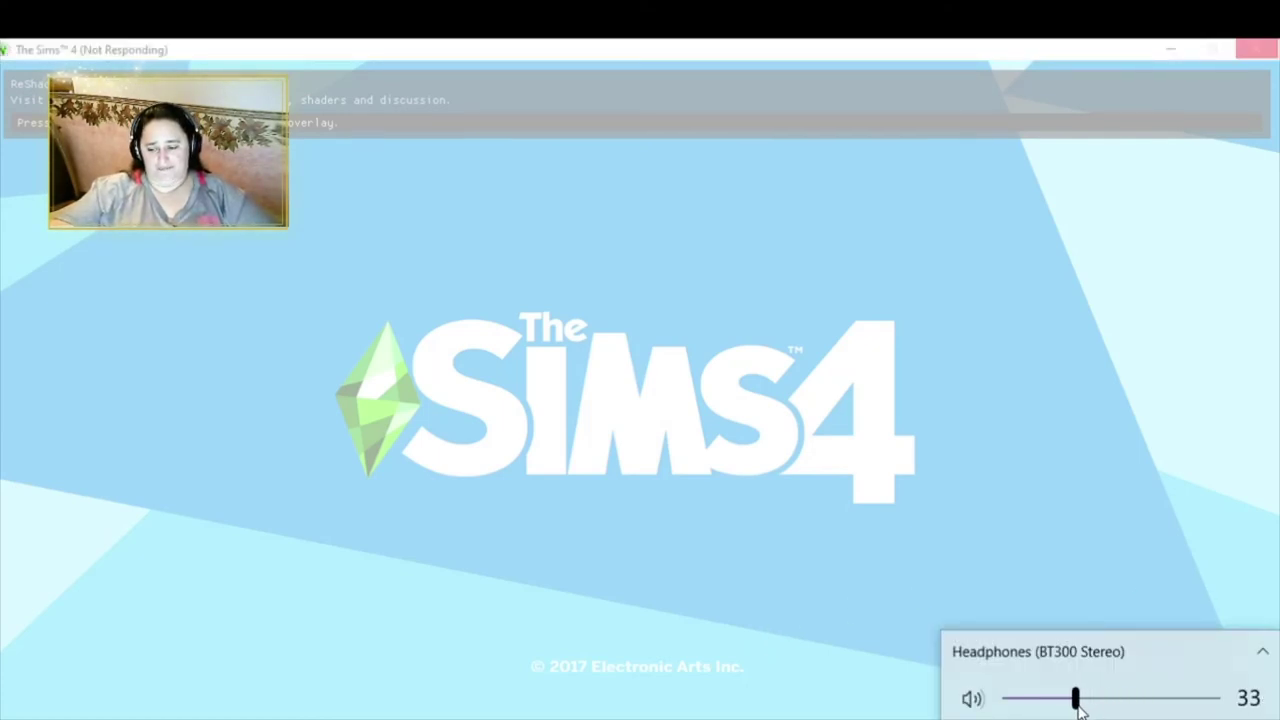
drag(1078, 705, 1068, 710)
click(931, 546)
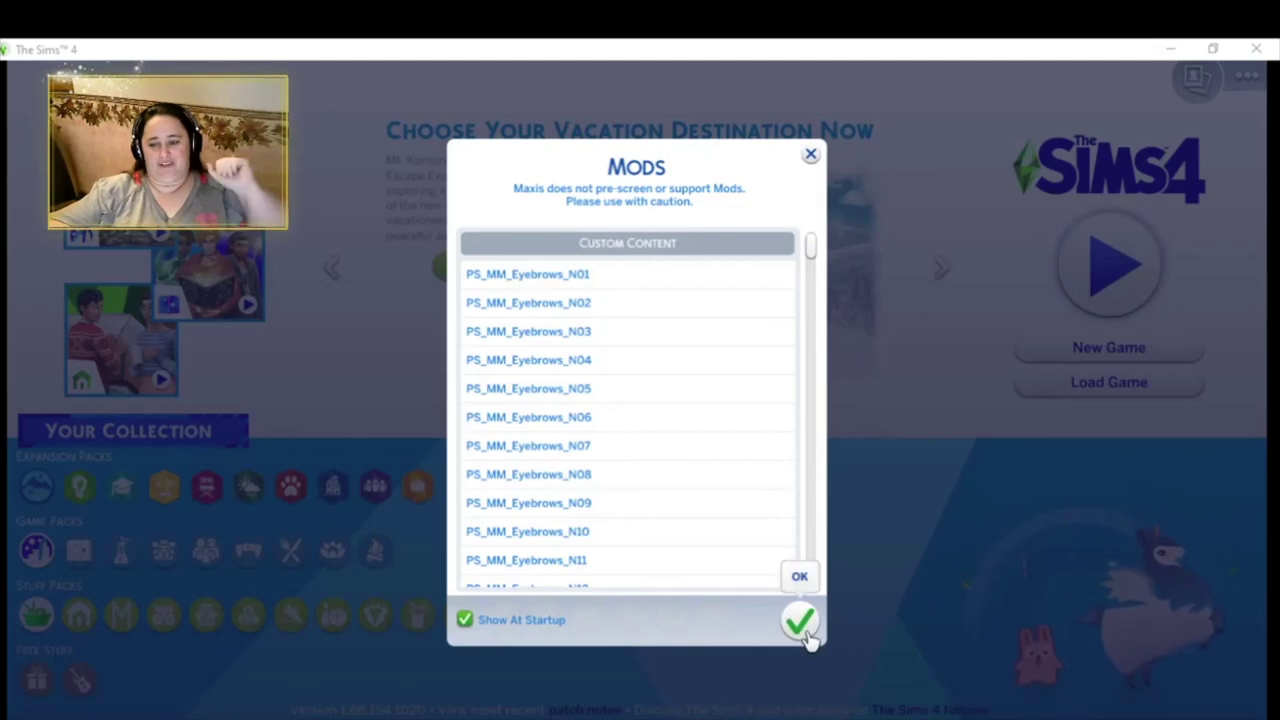
Step: Accept the startup Mods list and load the saved game Let's Build Tiny Town
click(801, 625)
click(1088, 388)
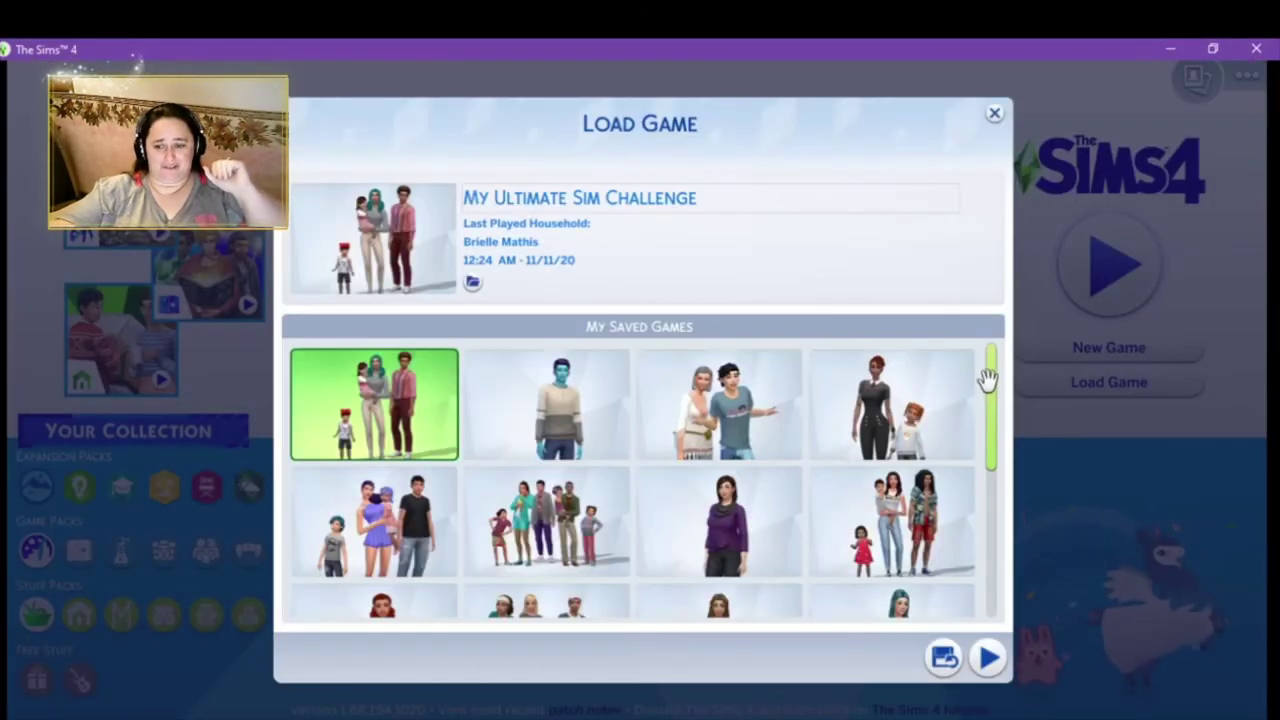
mouse_move(988, 377)
mouse_down()
mouse_move(983, 532)
mouse_move(985, 377)
mouse_up()
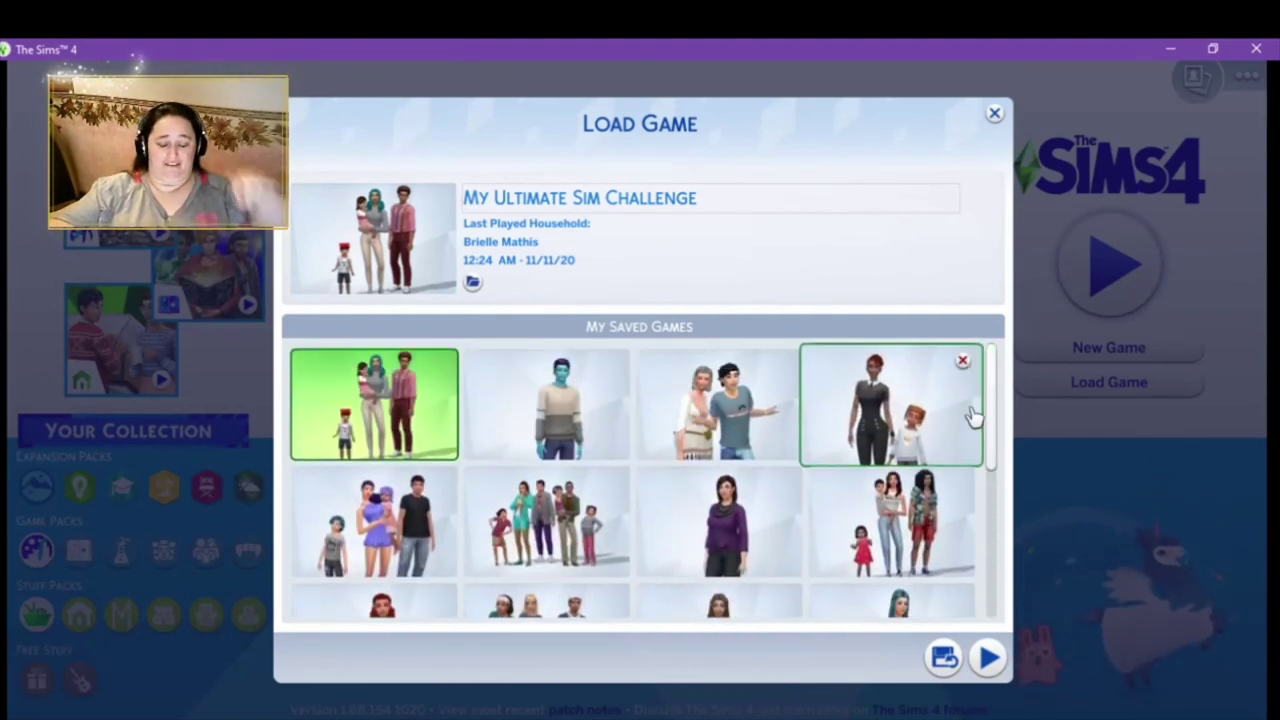
click(775, 533)
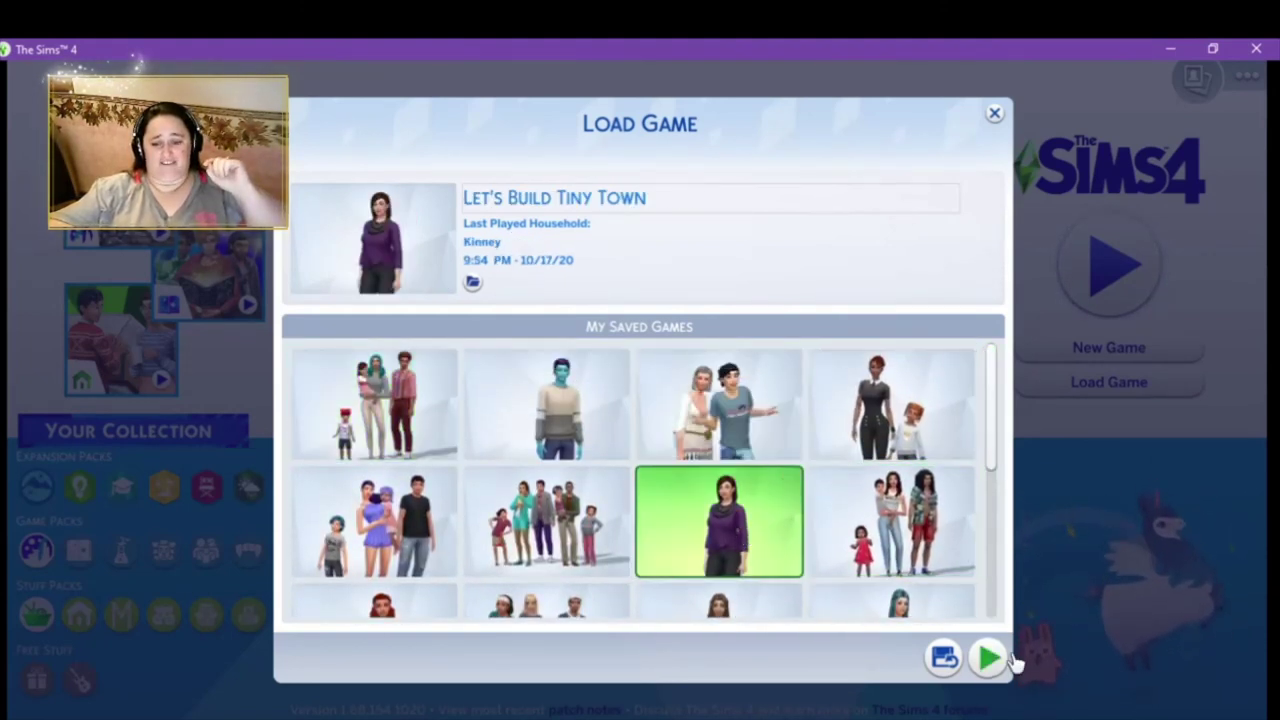
click(988, 656)
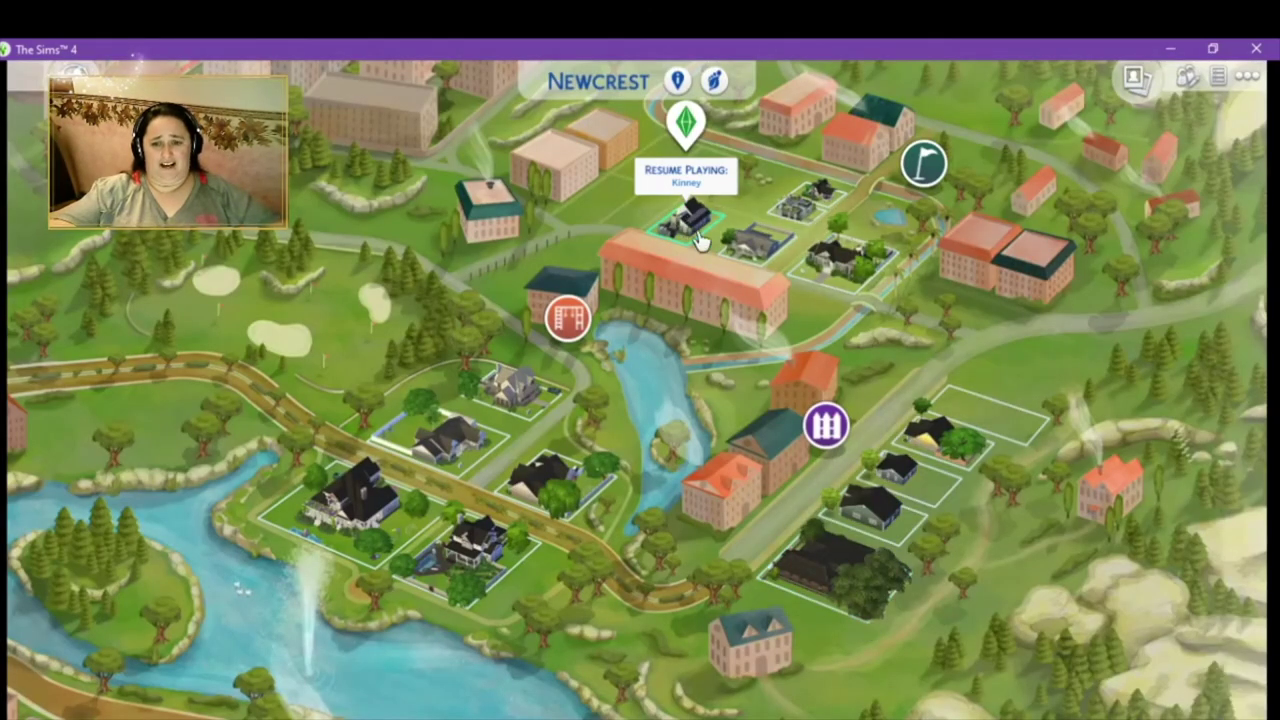
Step: Resume playing the household in Newcrest and dismiss the MC Command Center welcome notice
double_click(735, 272)
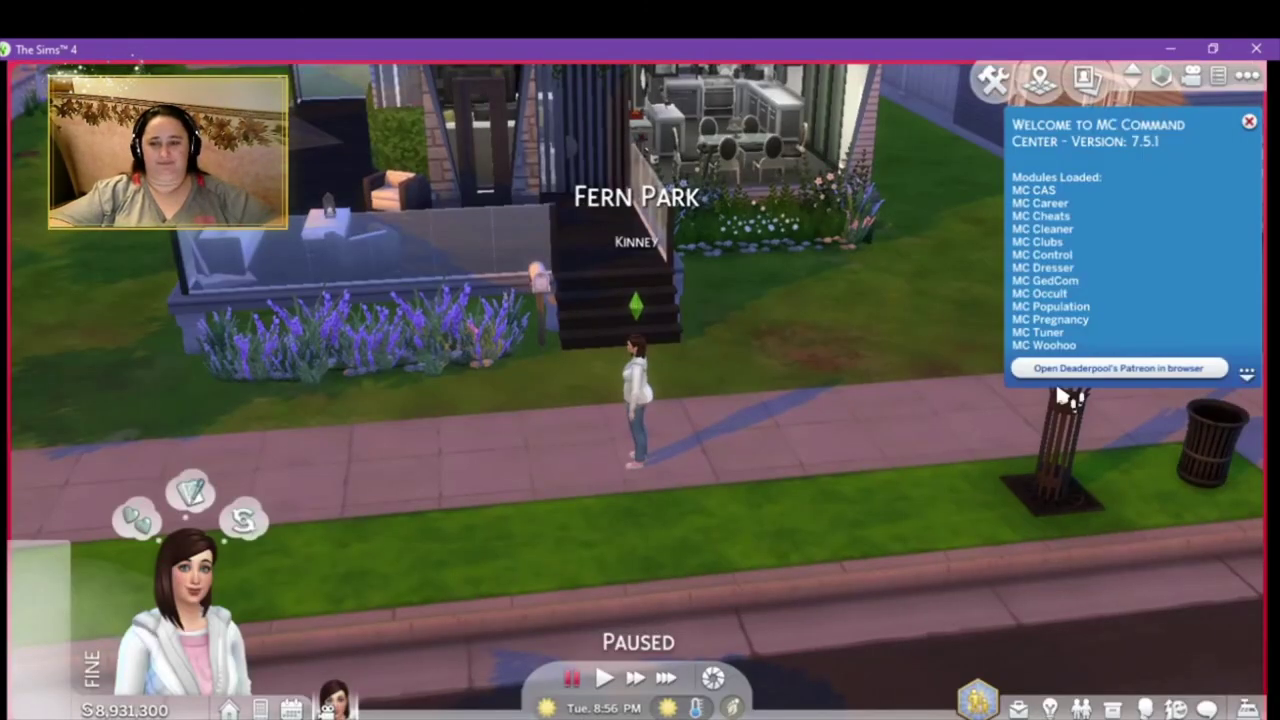
click(1252, 124)
Step: Examine the household's Fern Park house and its surroundings from different angles and distances
key(d)
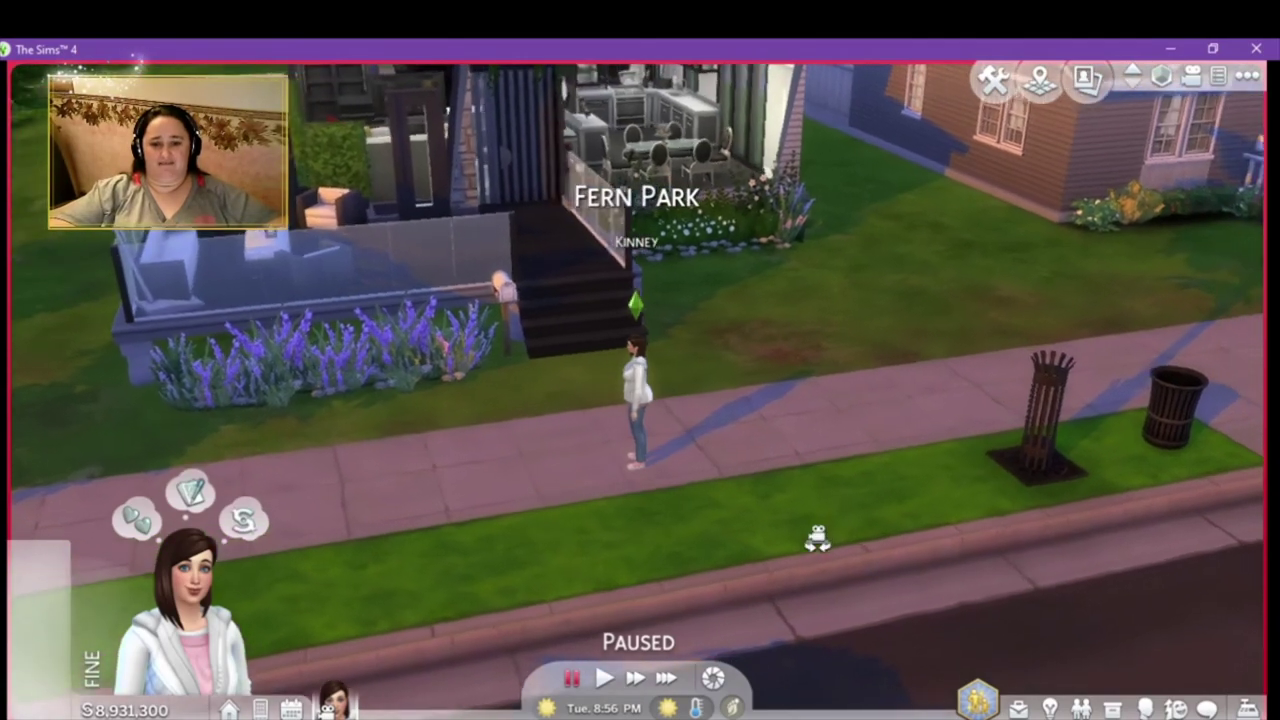
key(e)
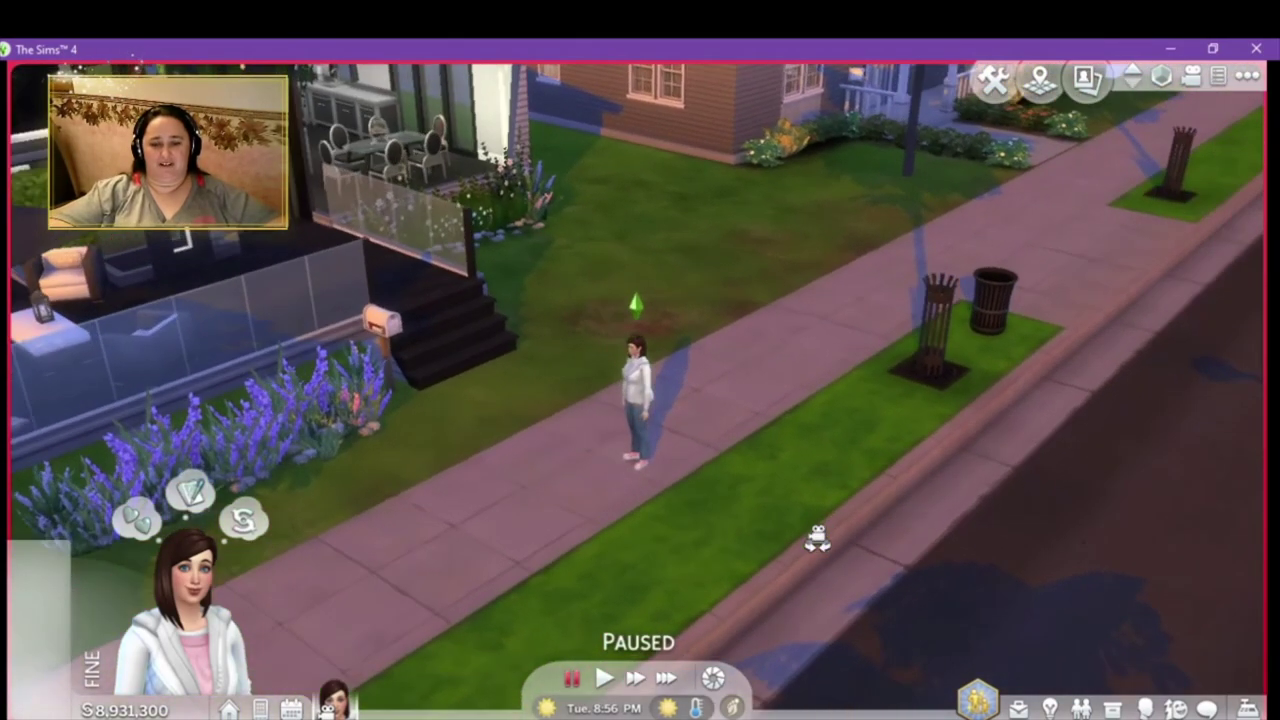
key(e)
key(e)
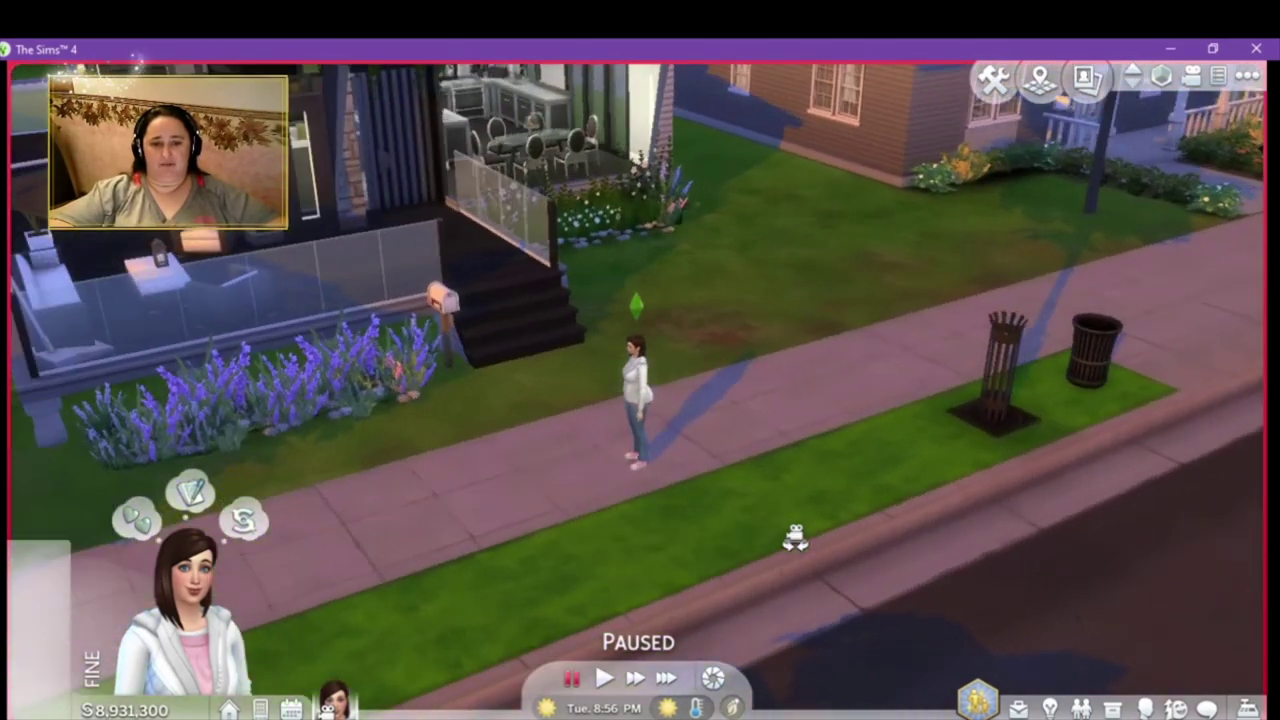
key(e)
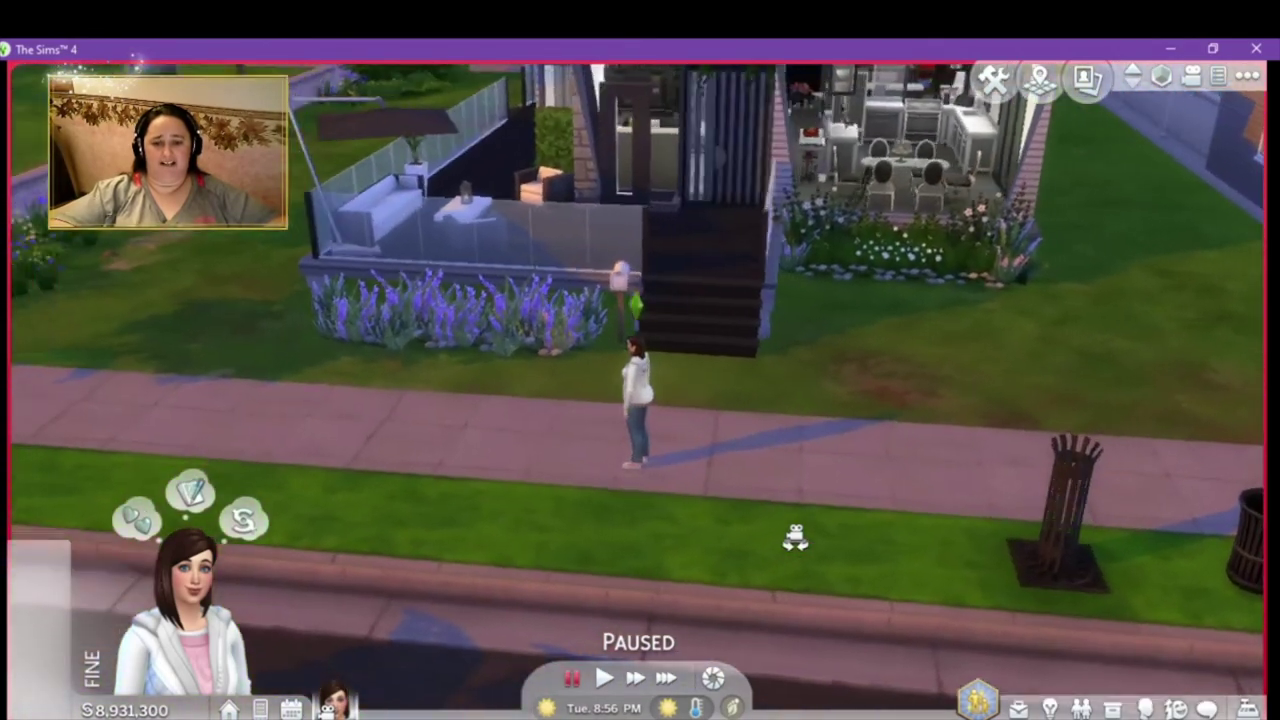
key(e)
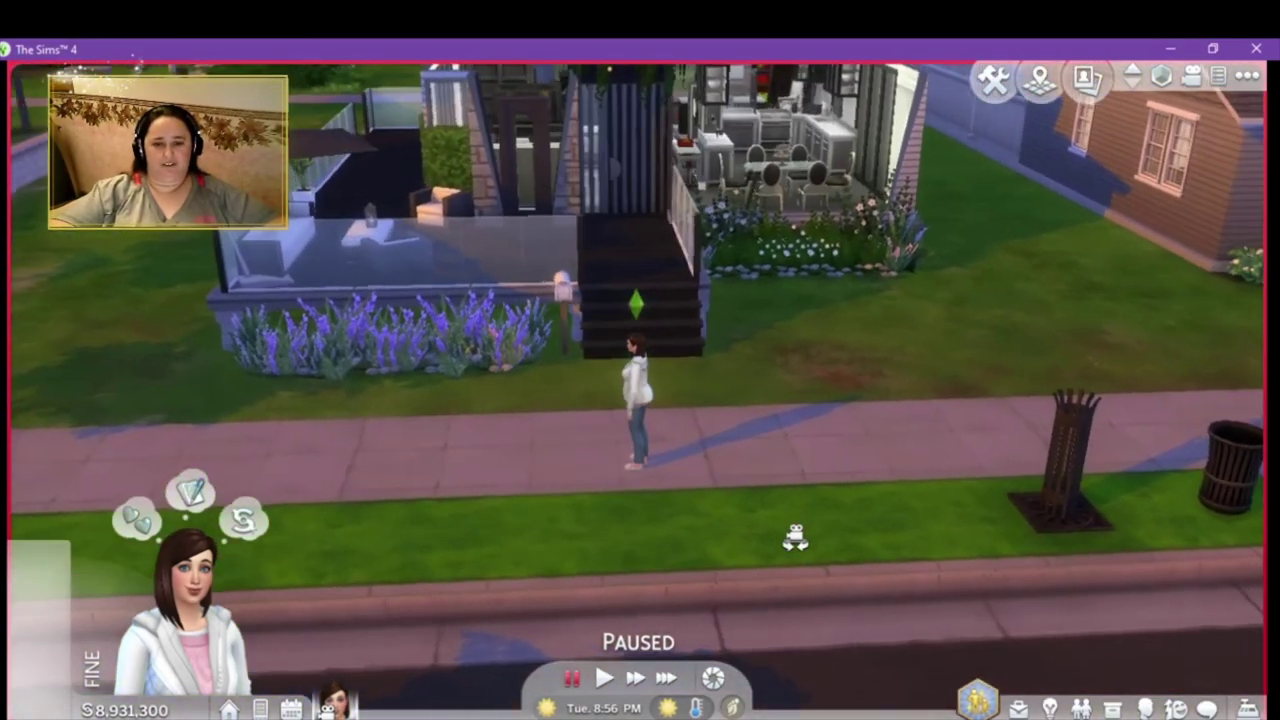
key(e)
key(q)
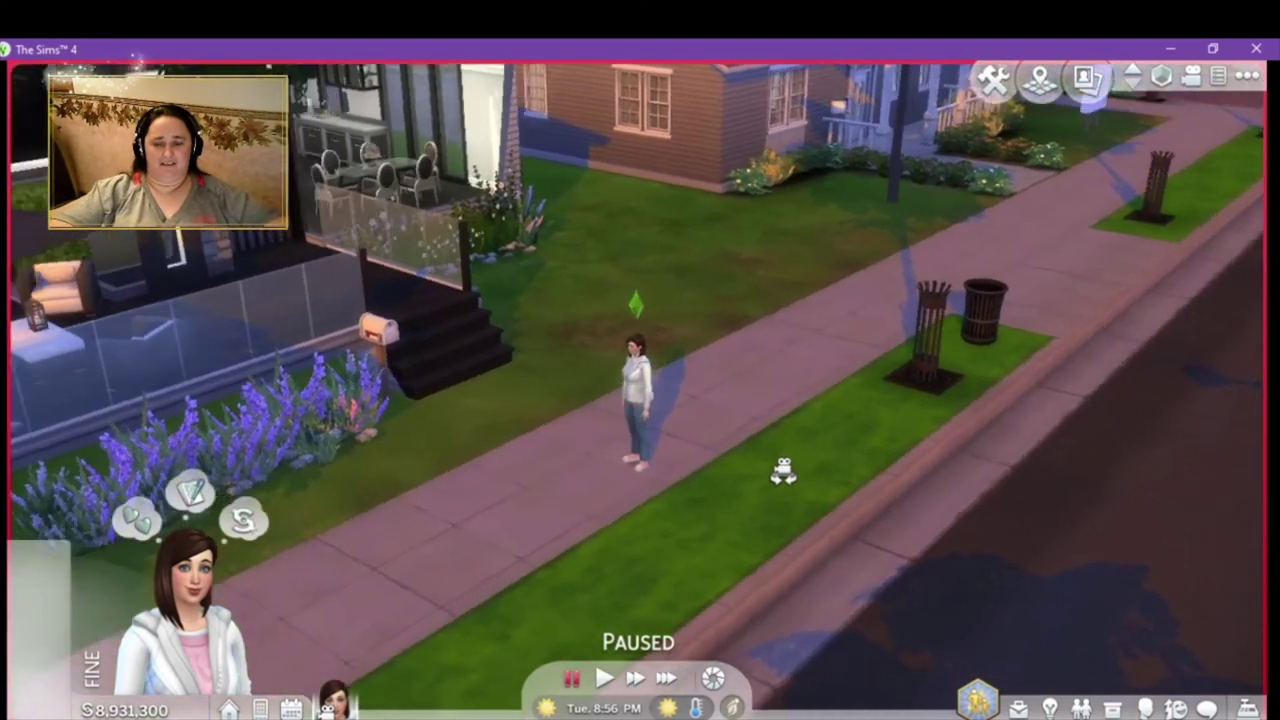
key(e)
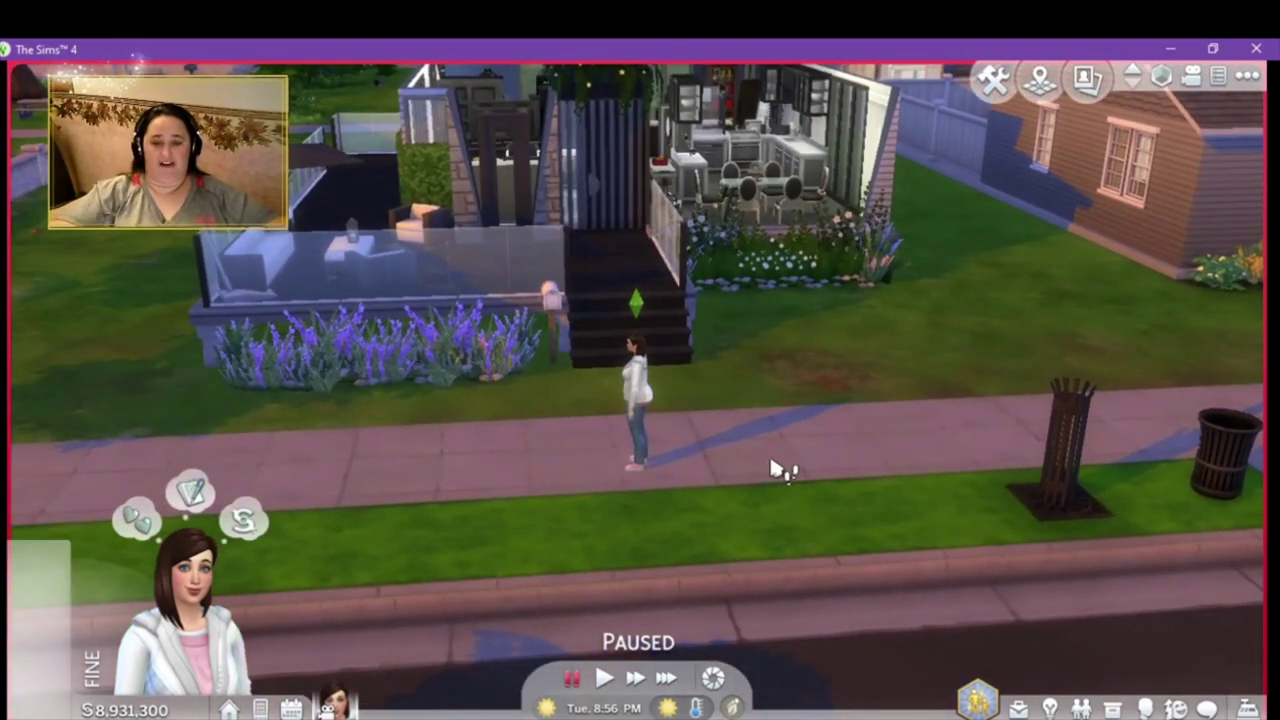
key(q)
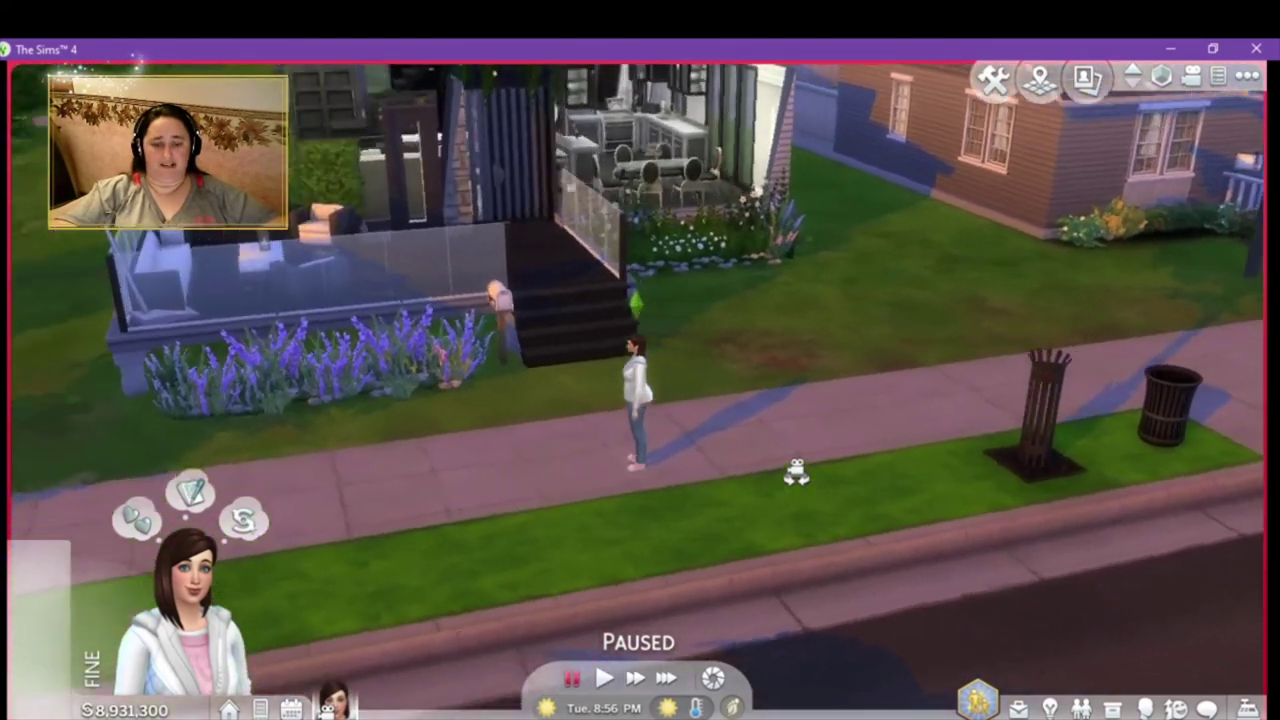
key(e)
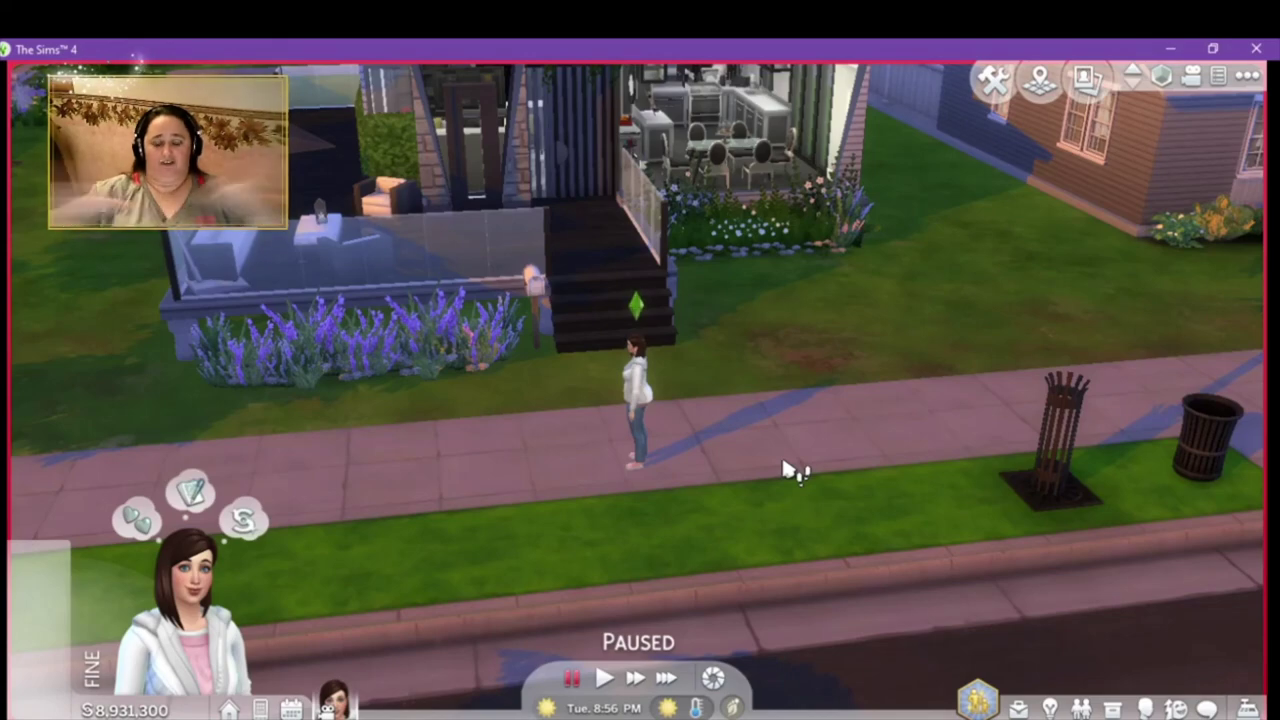
key(e)
key(e)
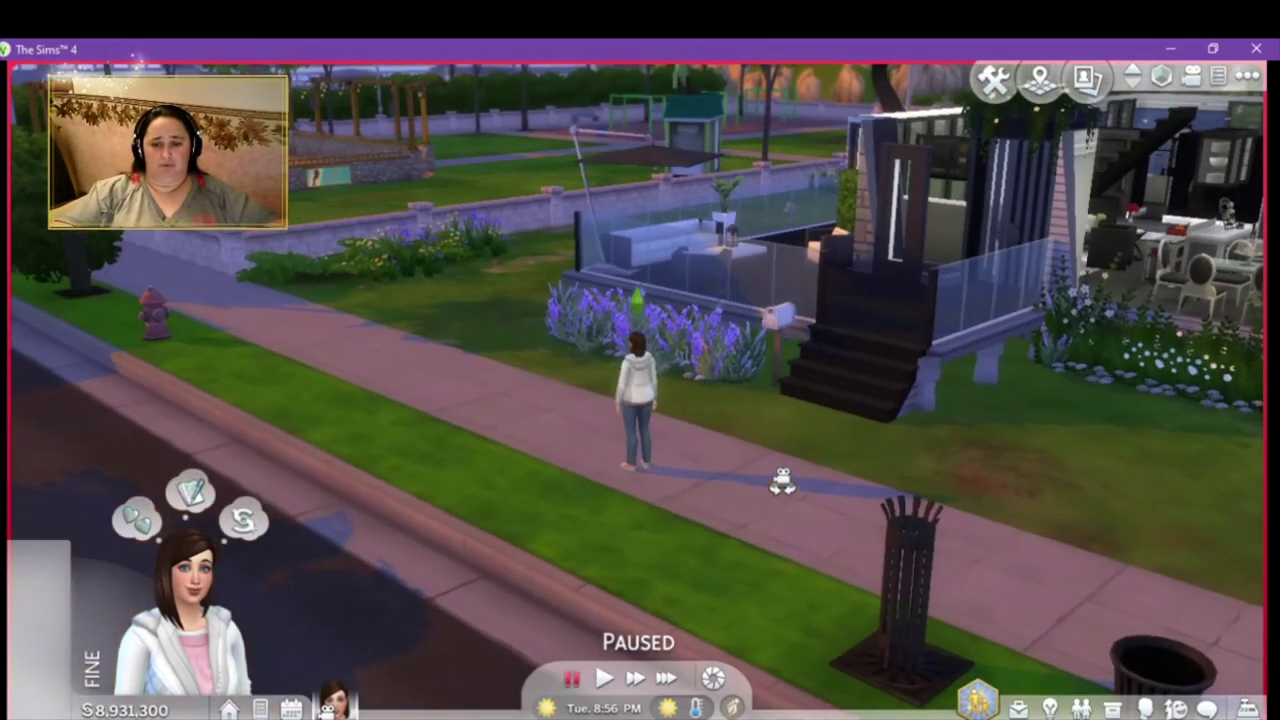
key(e)
key(q)
key(e)
key(q)
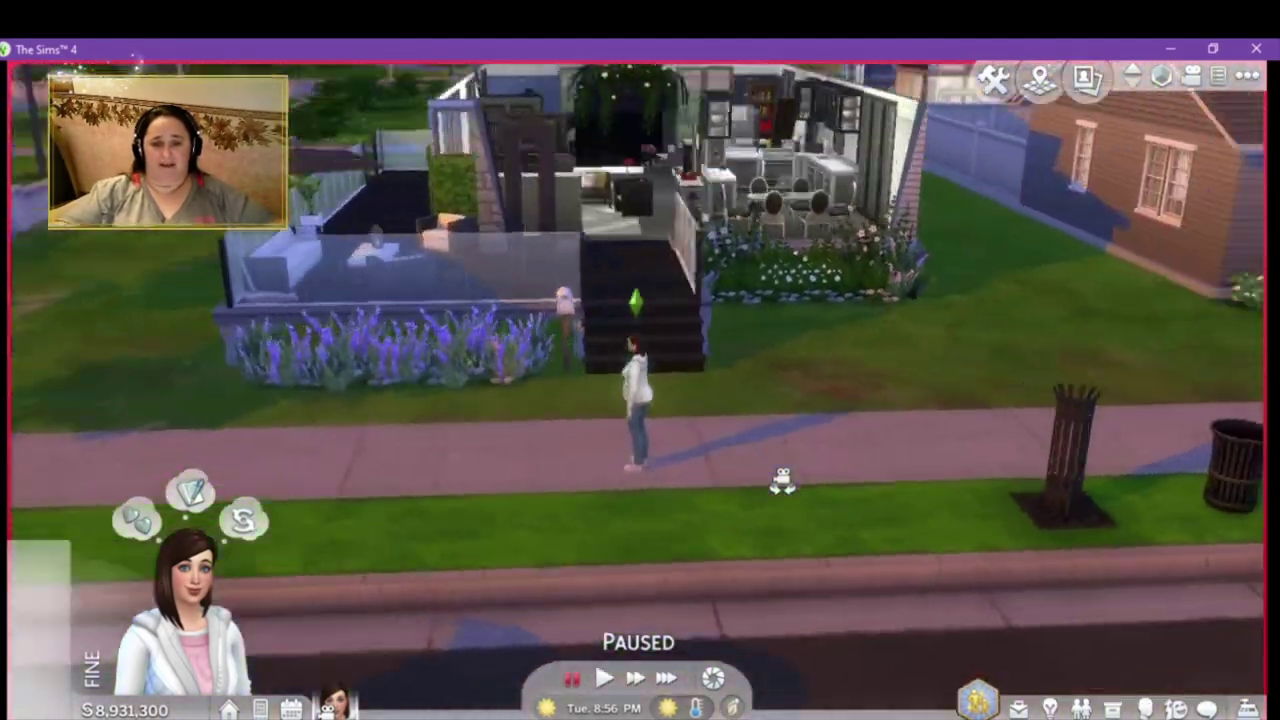
key(e)
key(q)
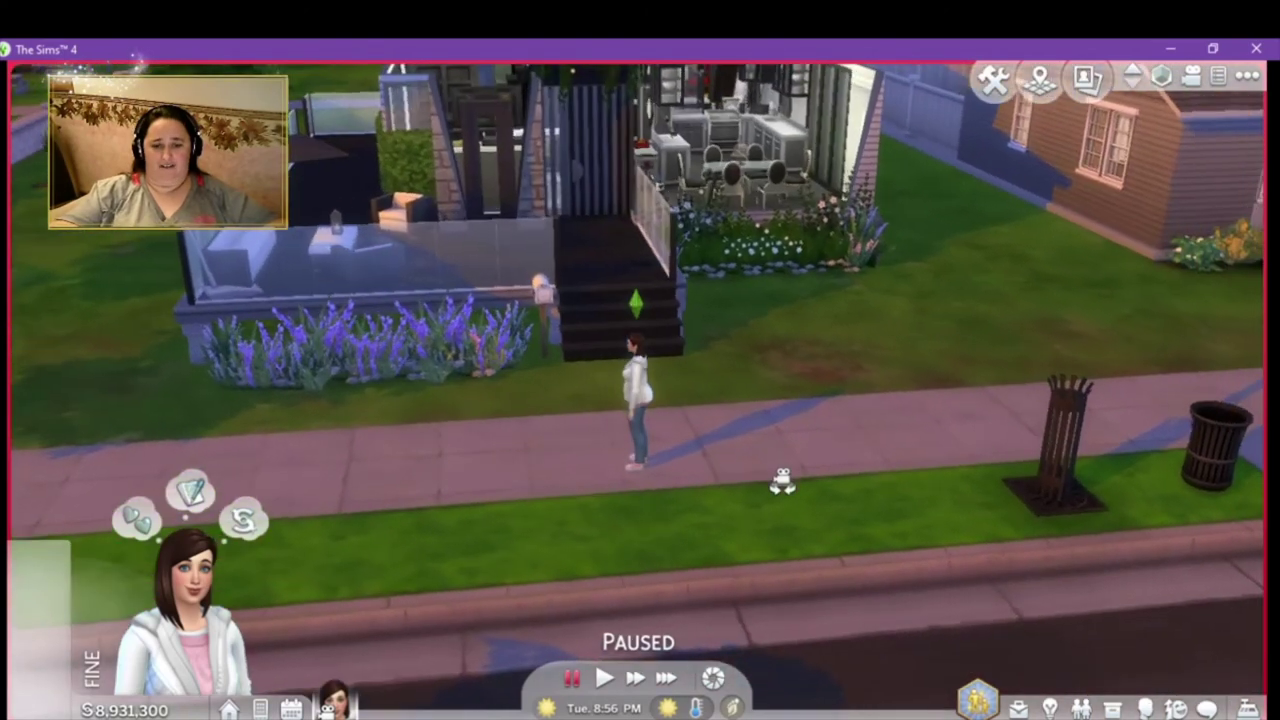
key(e)
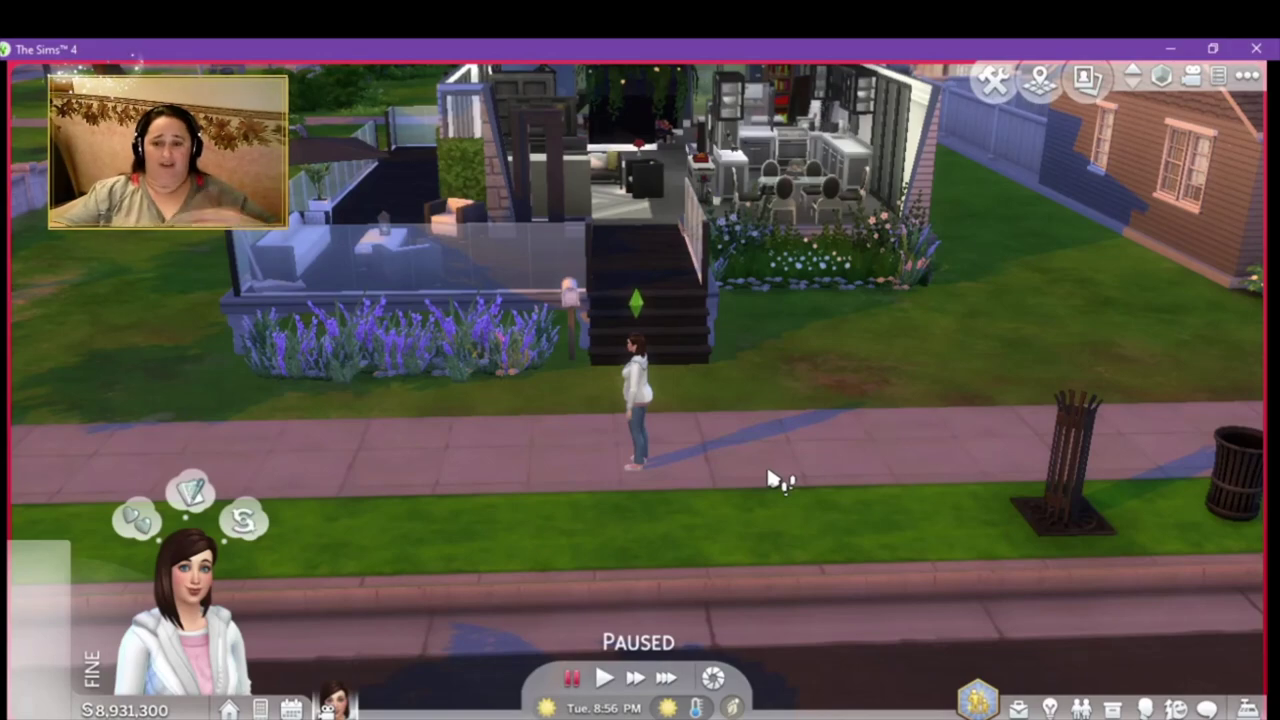
key(q)
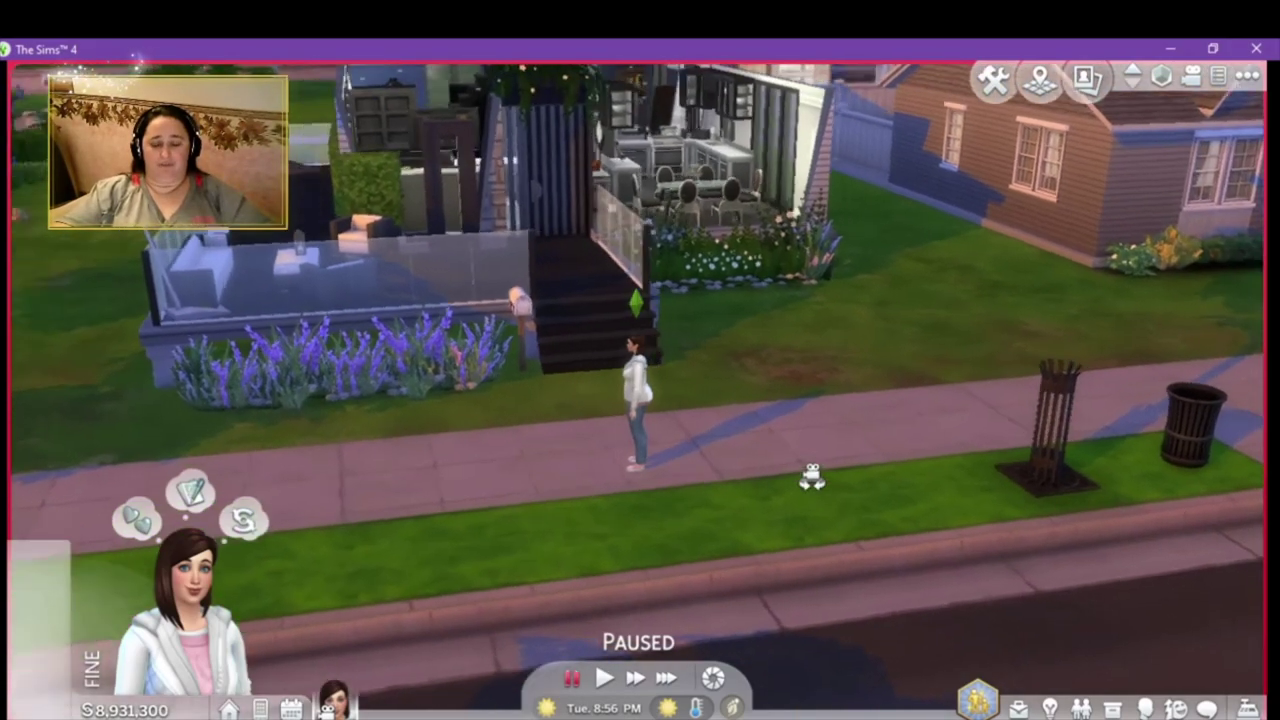
key(q)
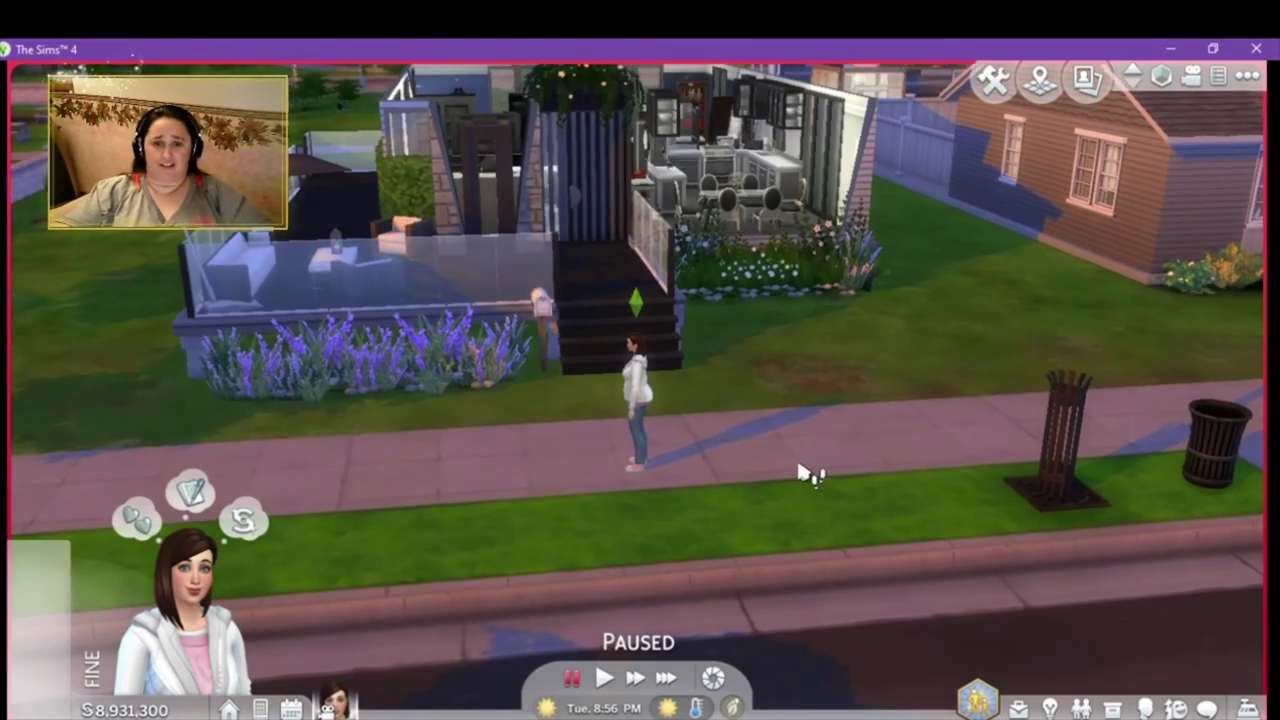
scroll(800, 475, down, 4)
scroll(800, 475, up, 2)
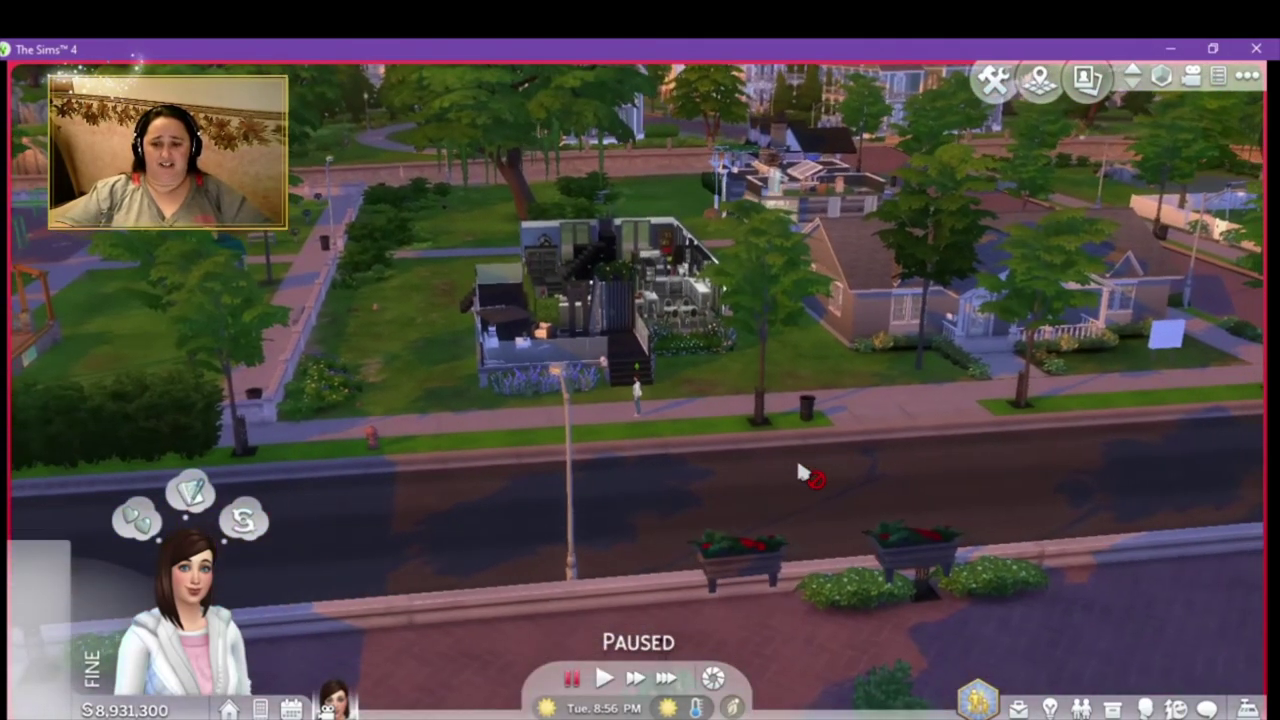
scroll(800, 475, up, 3)
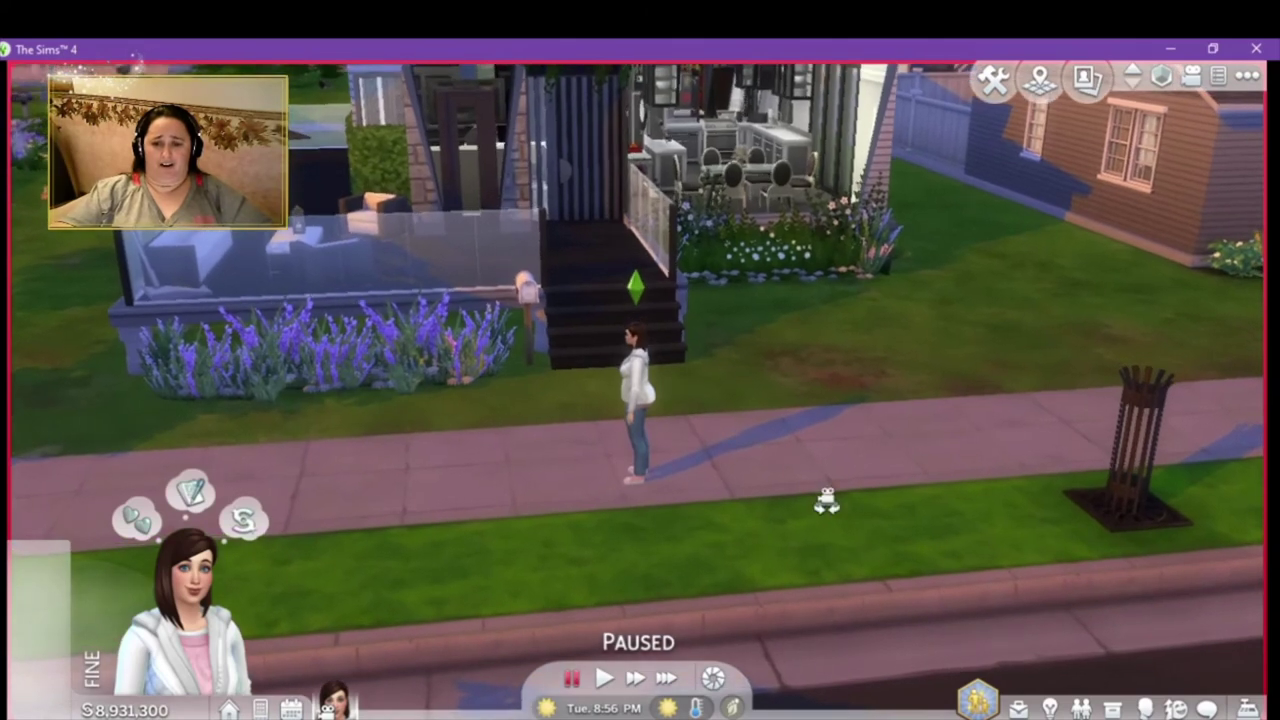
scroll(806, 515, down, 3)
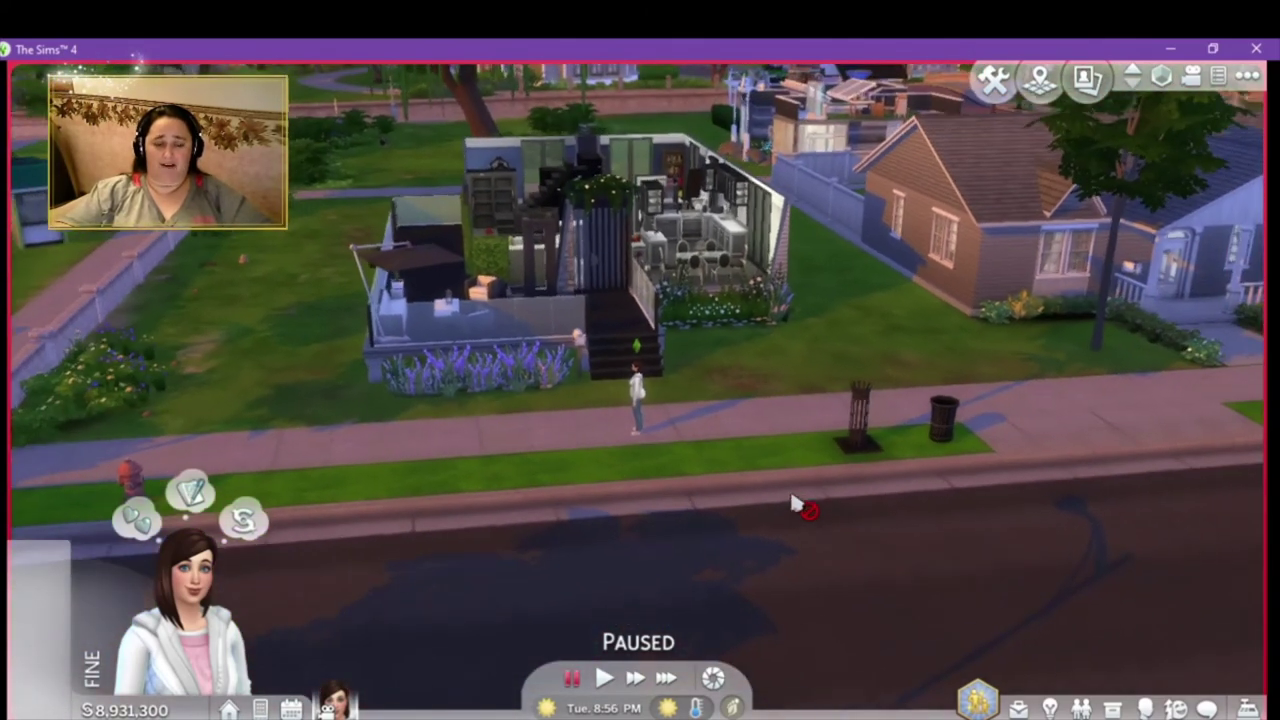
scroll(790, 500, down, 2)
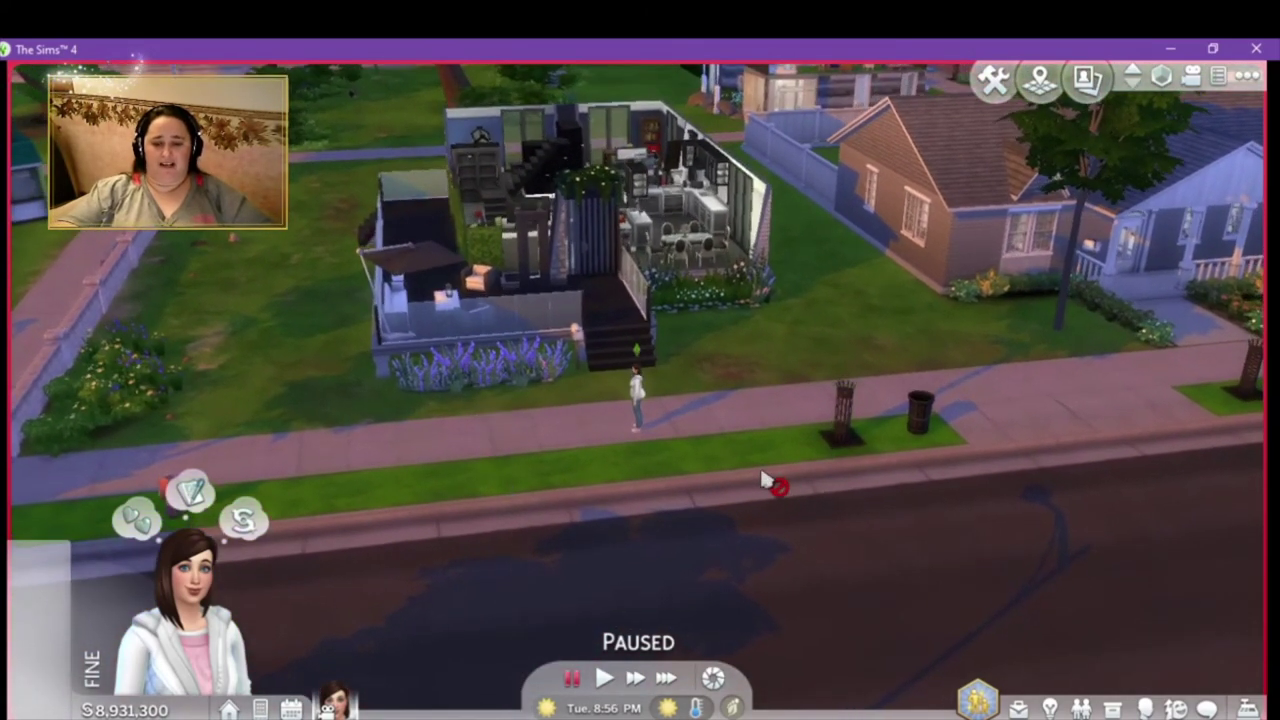
scroll(778, 498, up, 3)
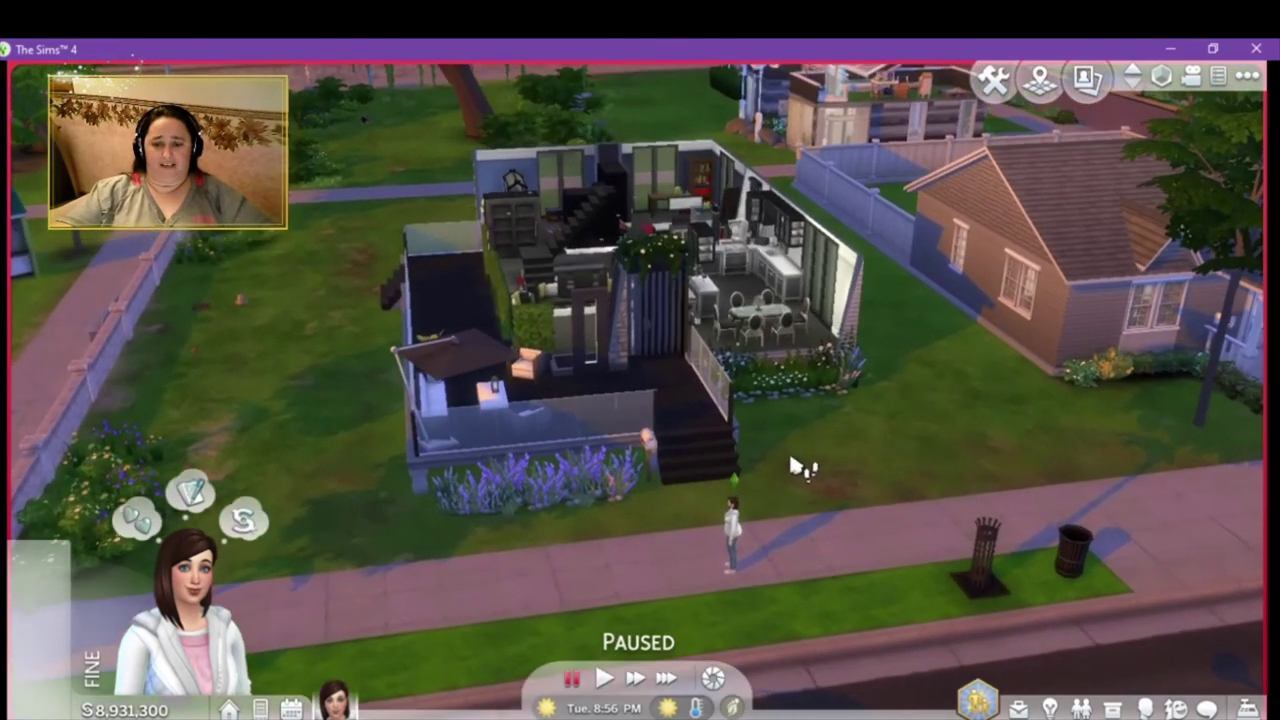